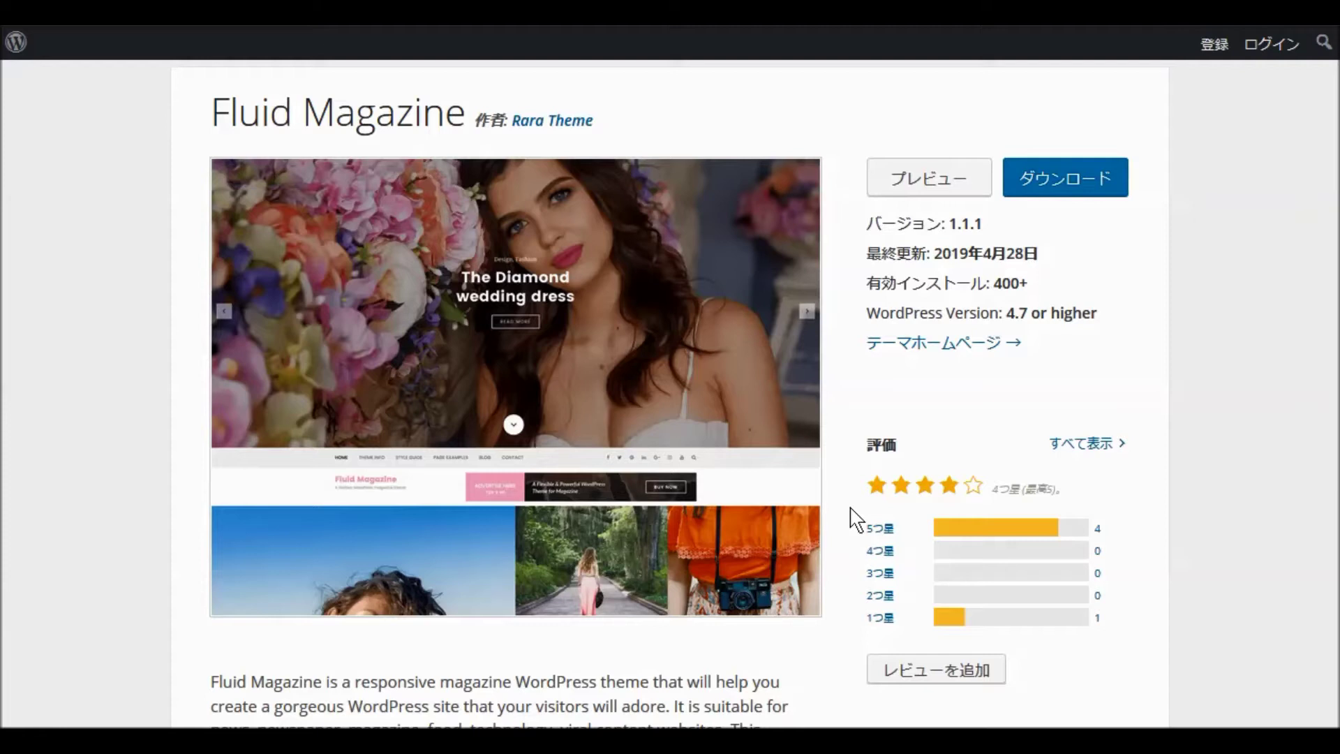
- Review the Fluid Magazine theme's directory page and the Japanese article describing its features
scroll(846, 530, "down", 3)
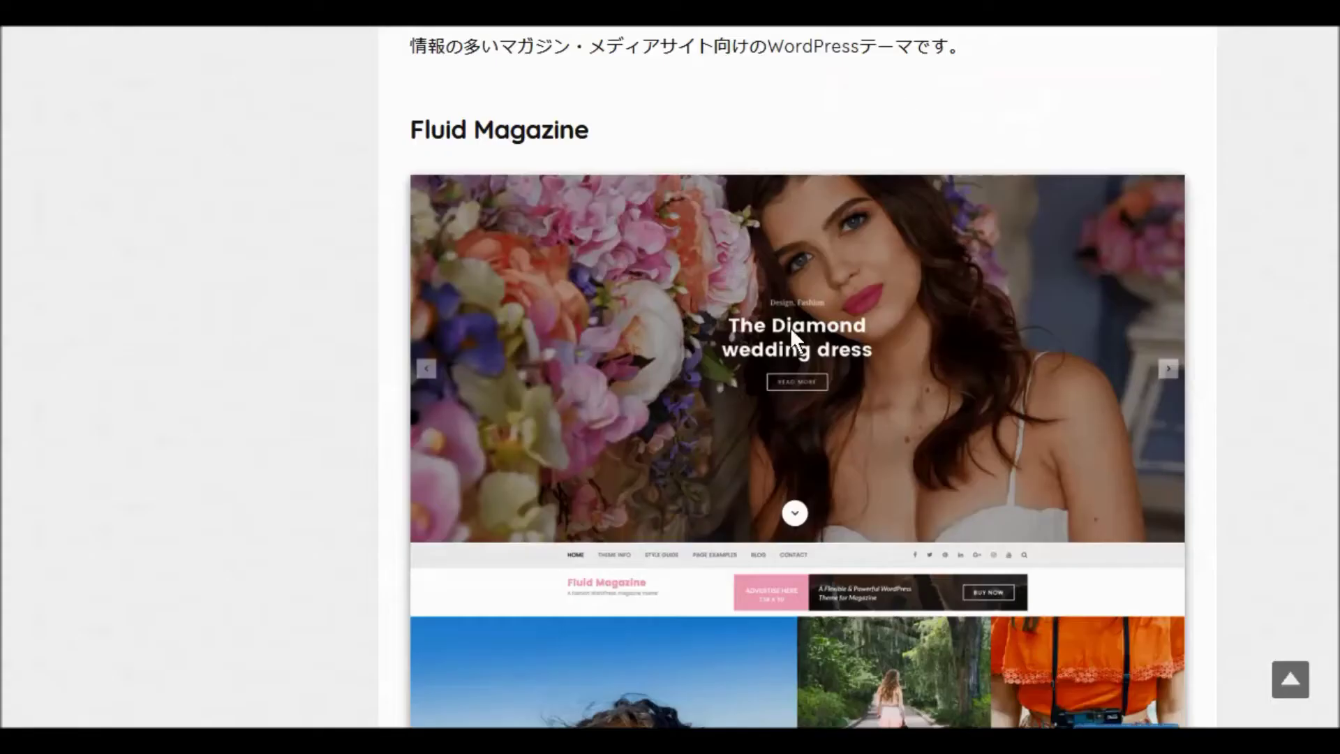
scroll(802, 354, "down", 6)
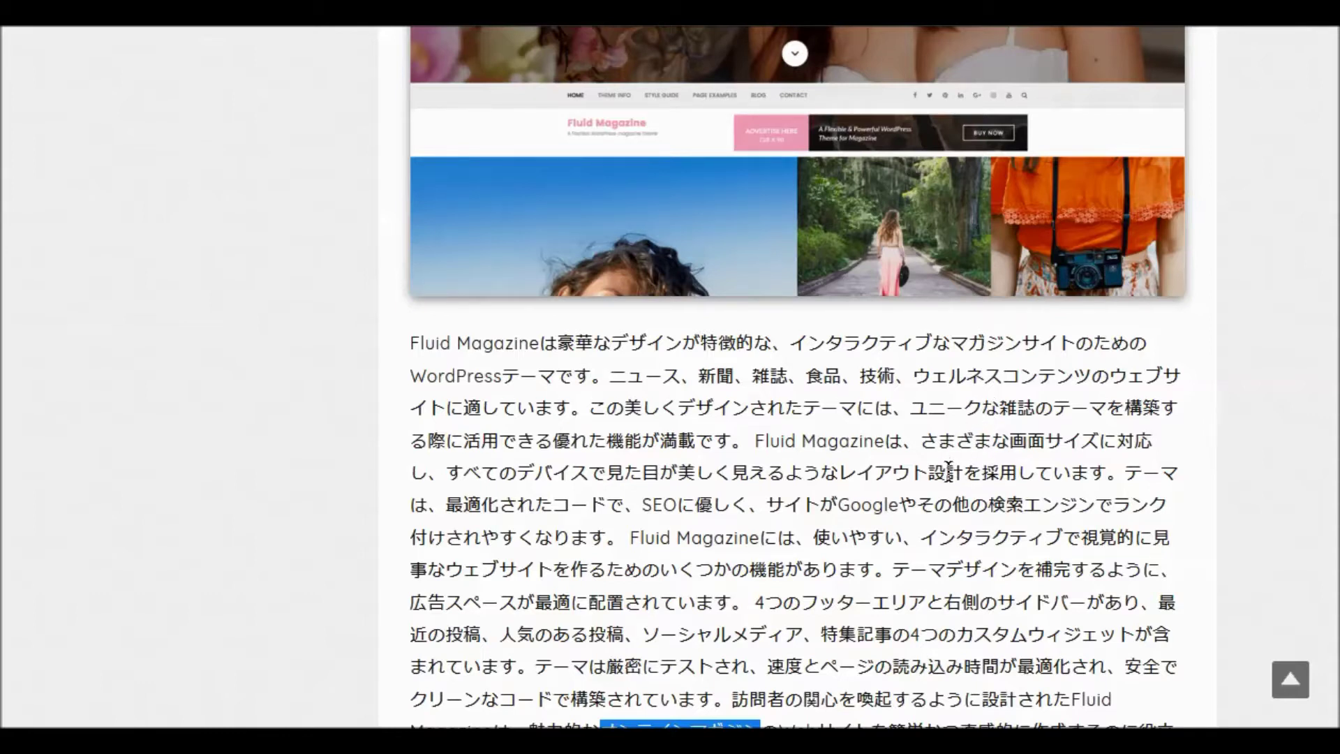
scroll(956, 480, "down", 2)
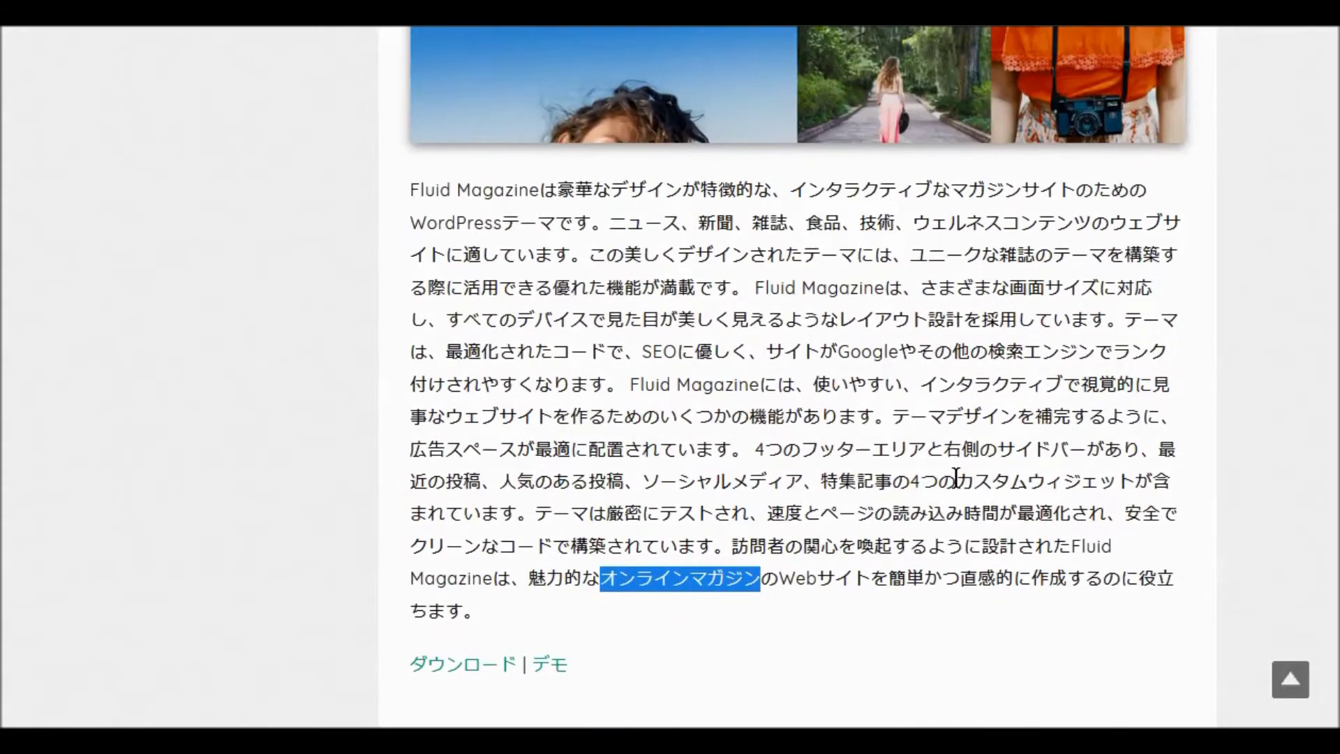
left_click(956, 481)
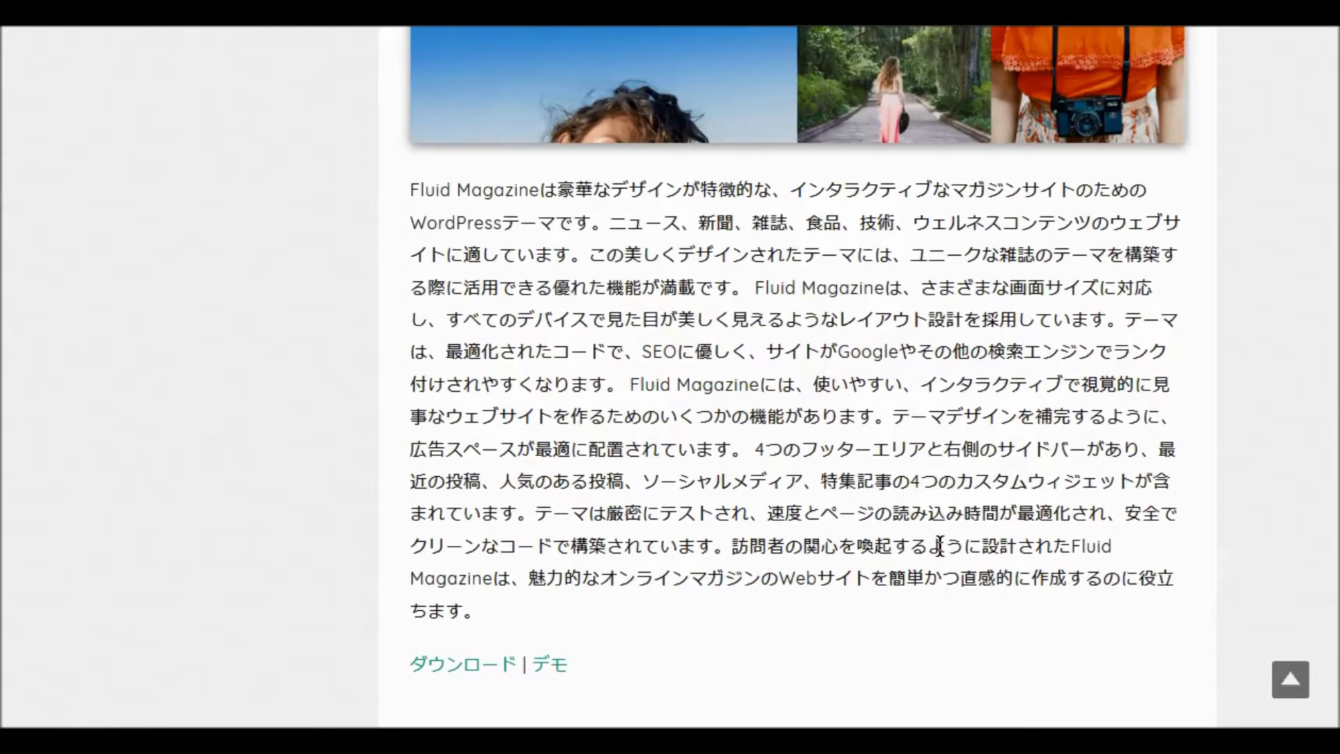
scroll(955, 554, "up", 10)
scroll(942, 556, "down", 2)
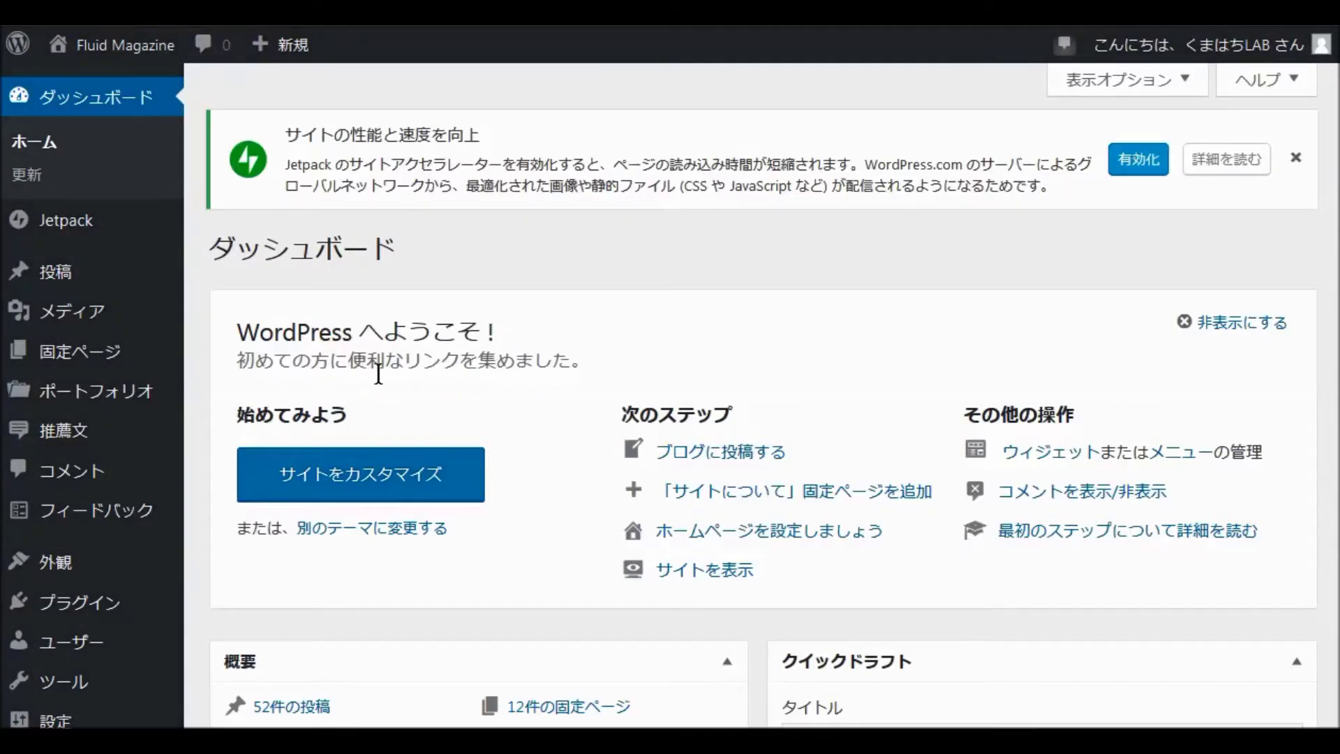
scroll(534, 387, "down", 3)
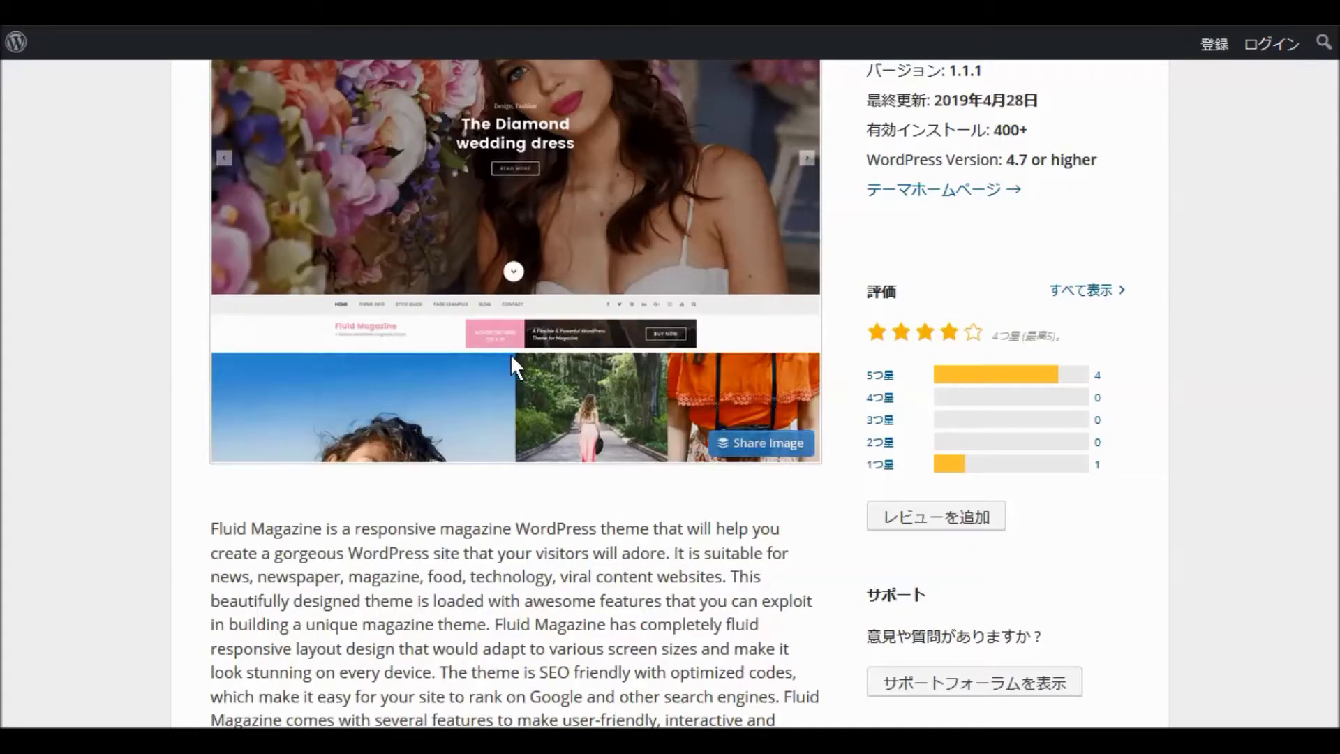
- Copy the theme name "Fluid Magazine" from its WordPress.org theme directory page and return to the site's dashboard
scroll(513, 354, "up", 7)
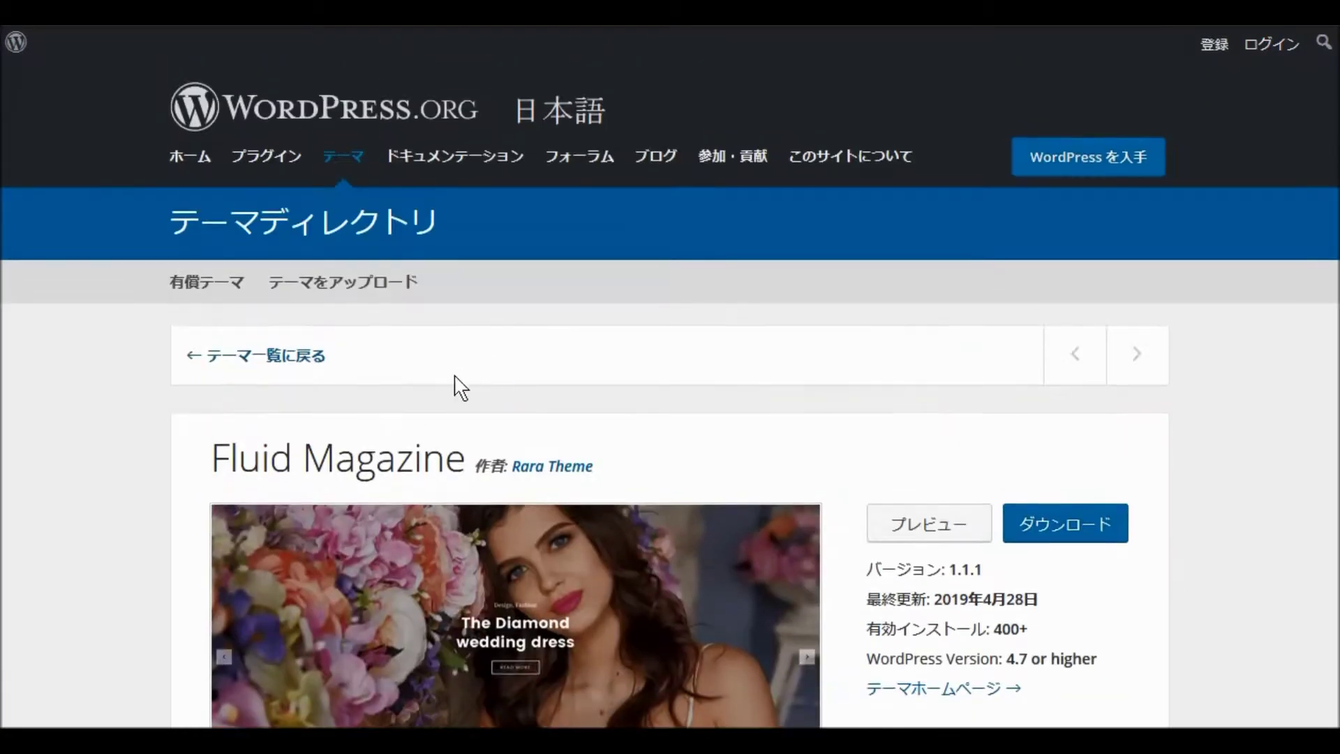
left_click_drag(467, 462, 216, 462)
key("ctrl+c")
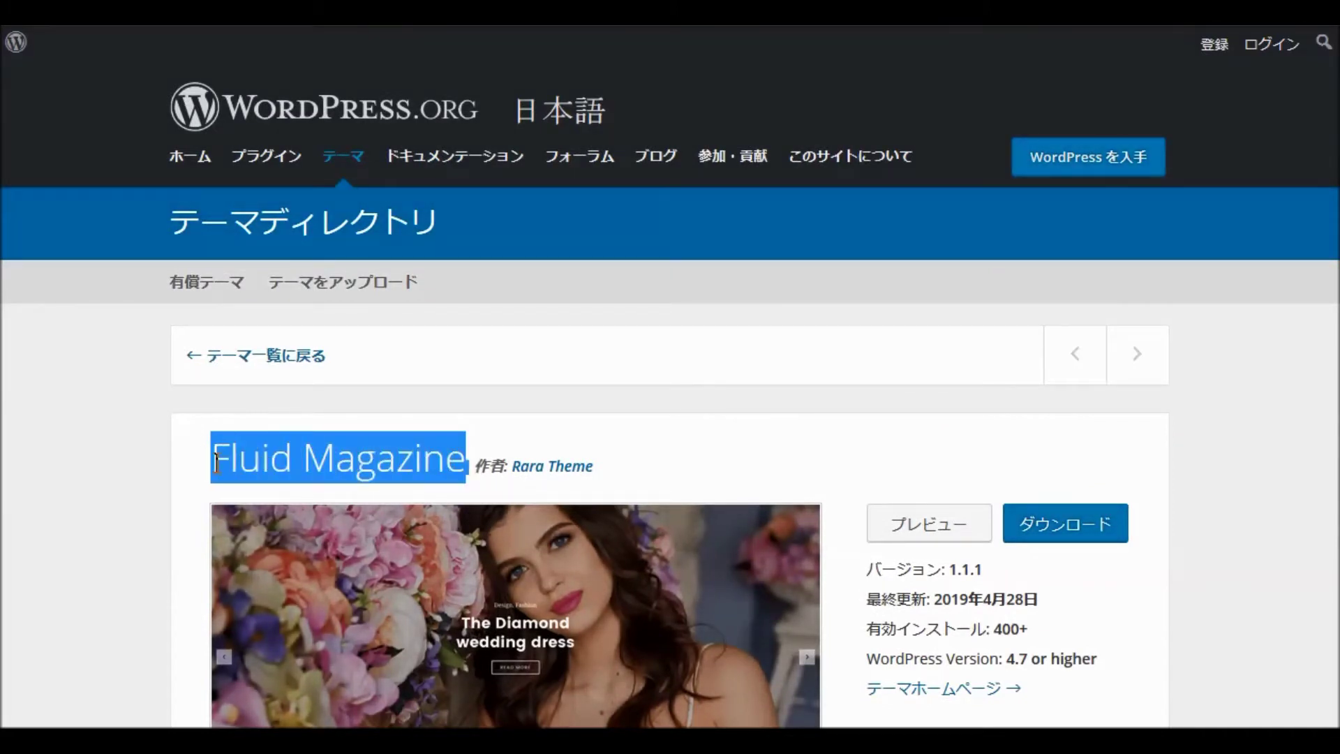
right_click(289, 464)
left_click(371, 149)
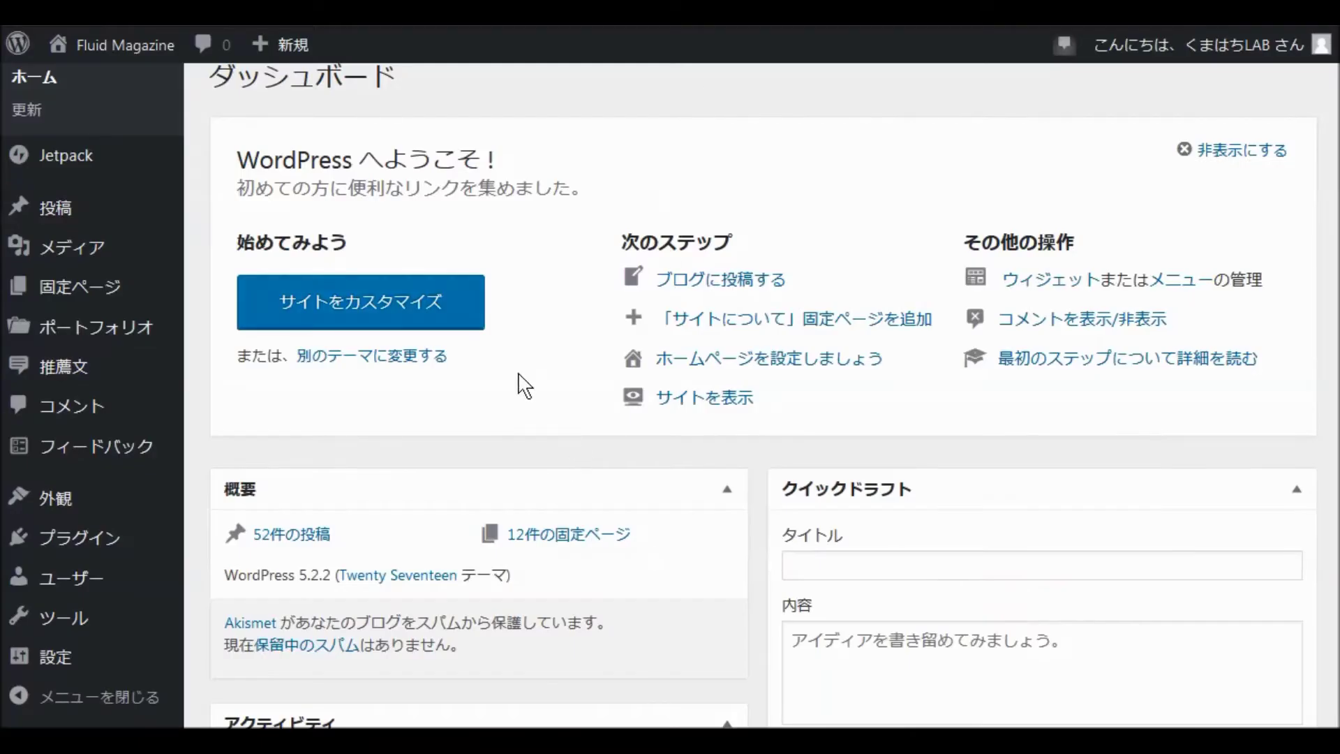
- Go to the page for adding new themes and search it for "Fluid Magazine" using the copied name
mouse_move(60, 503)
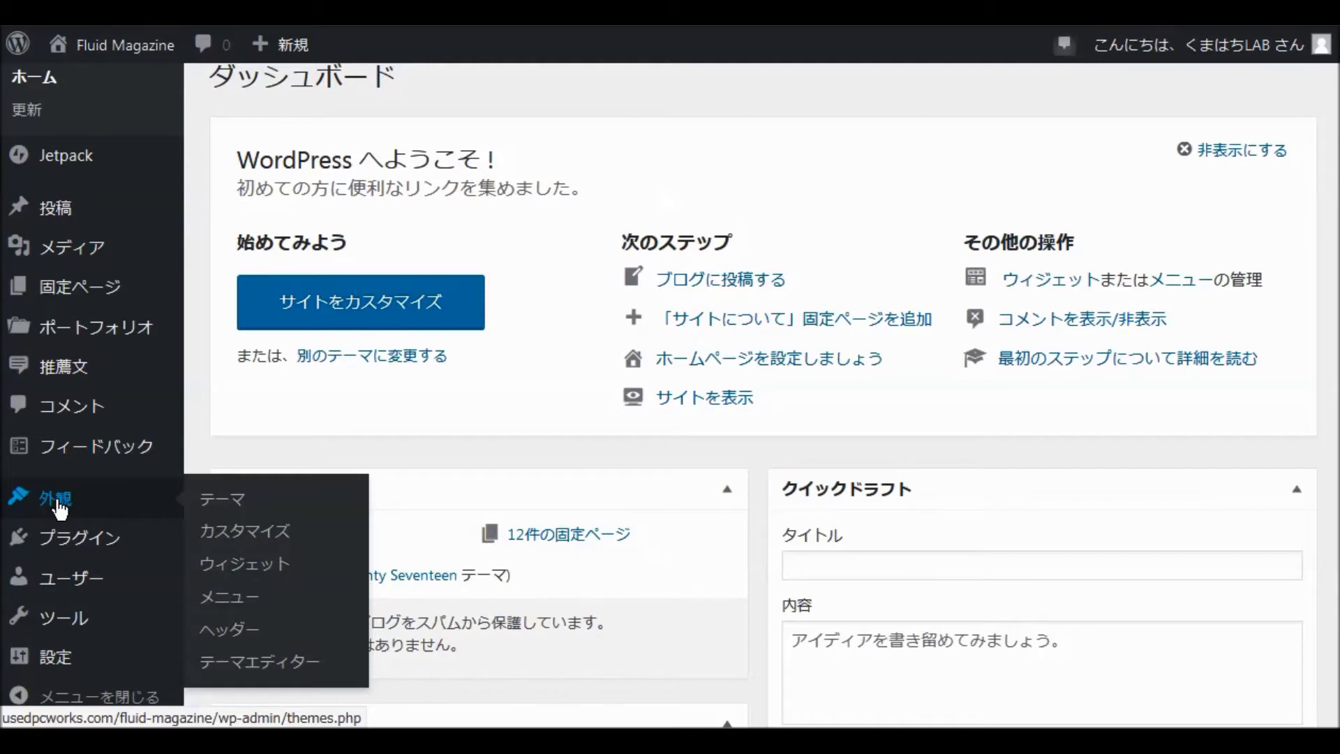
left_click(60, 508)
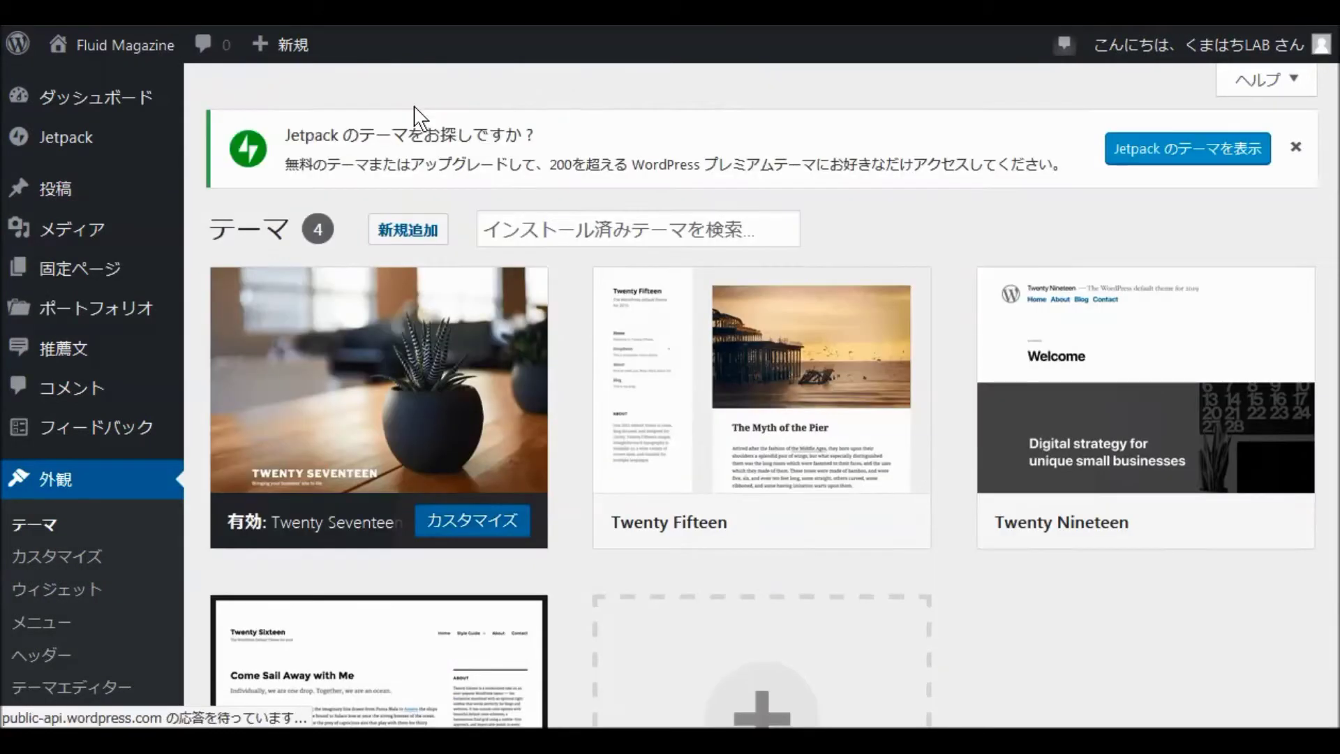
left_click(417, 246)
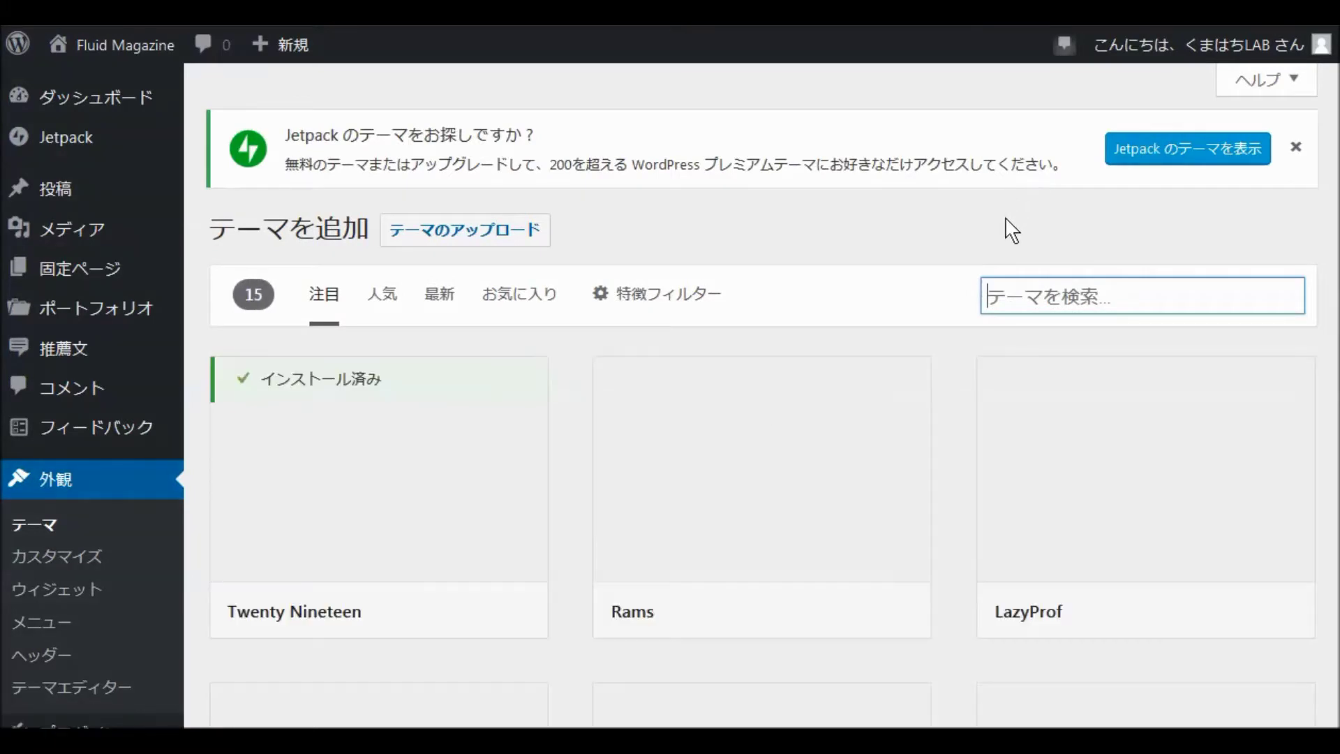
key("ctrl+v")
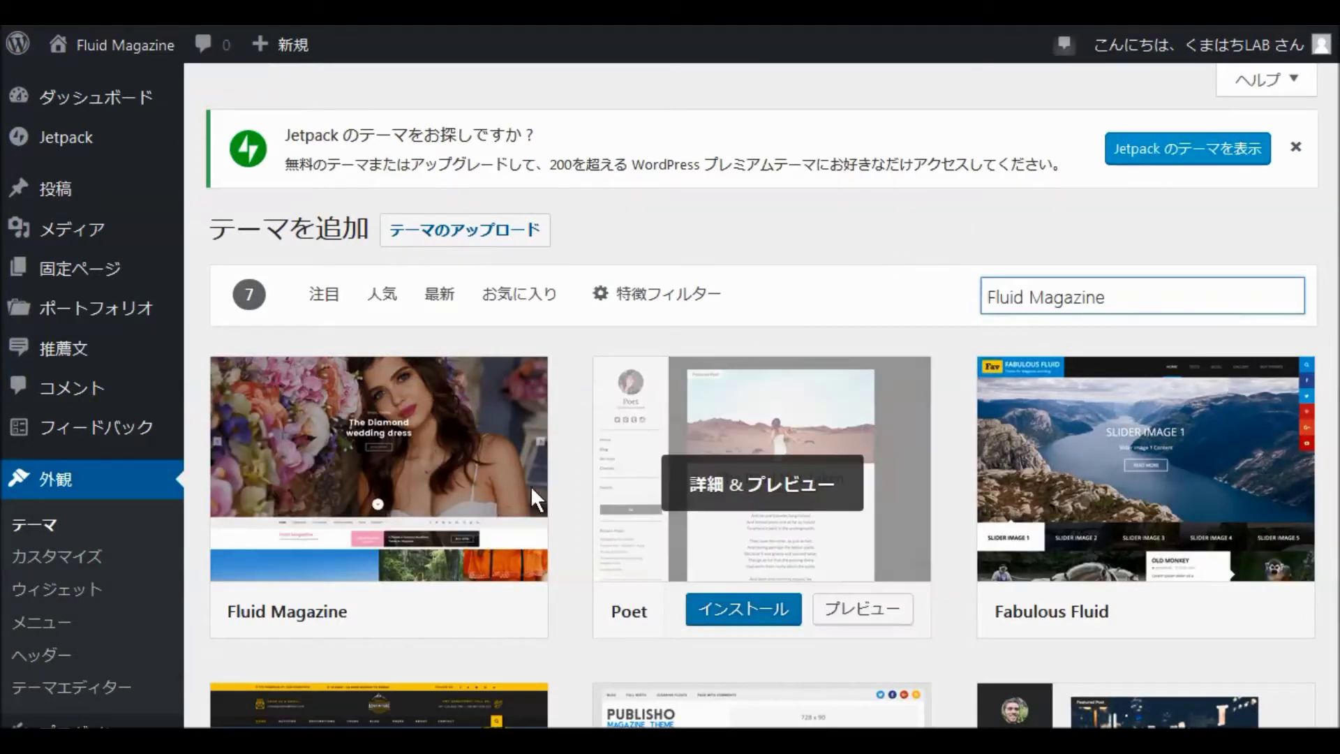
- Install the Fluid Magazine theme from the search results and activate it on the site
mouse_move(356, 541)
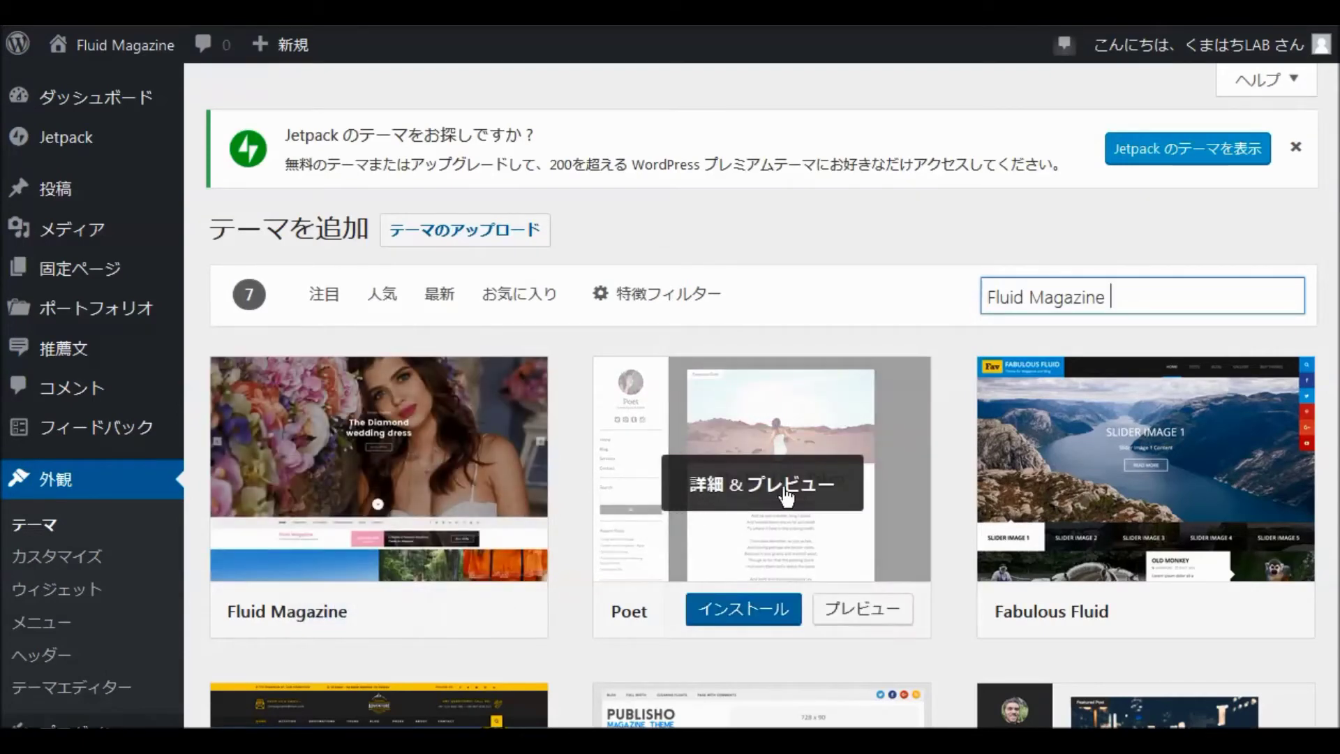
mouse_move(1091, 509)
mouse_move(619, 477)
mouse_move(488, 443)
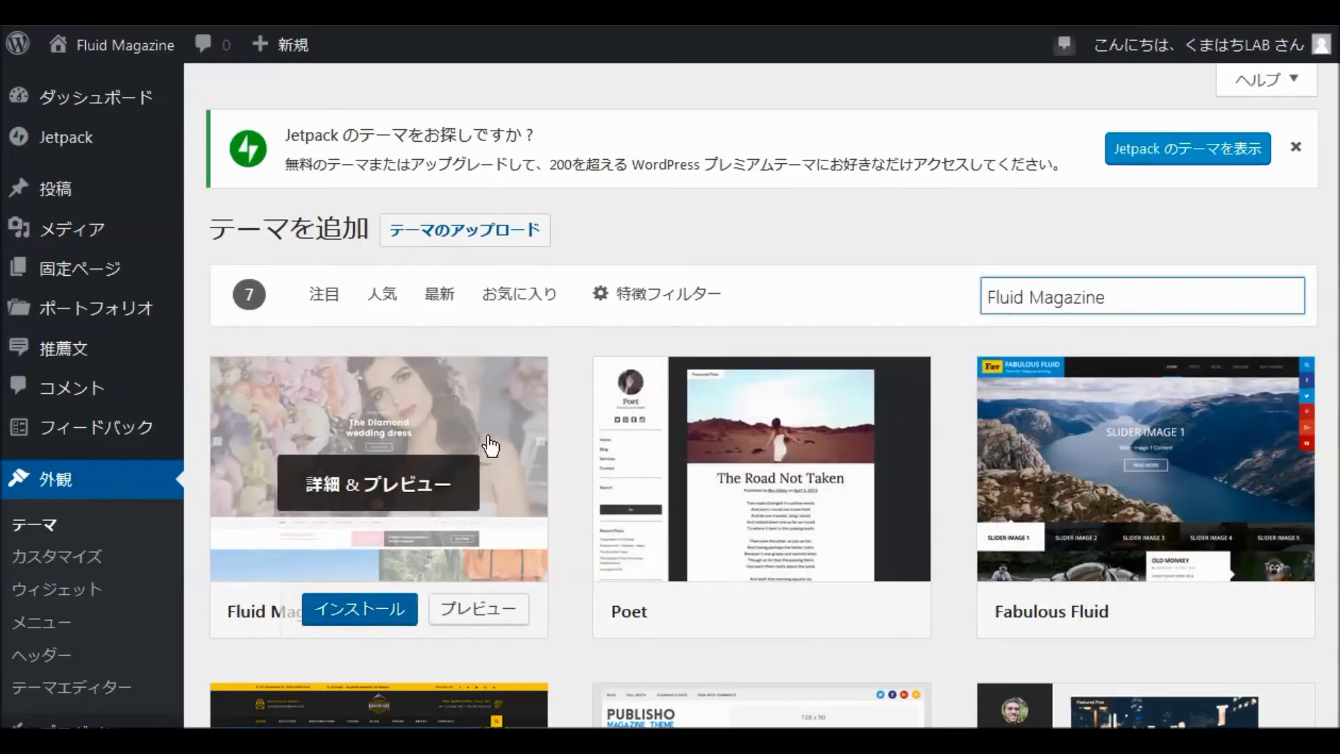
scroll(488, 443, "down", 3)
scroll(491, 446, "down", 2)
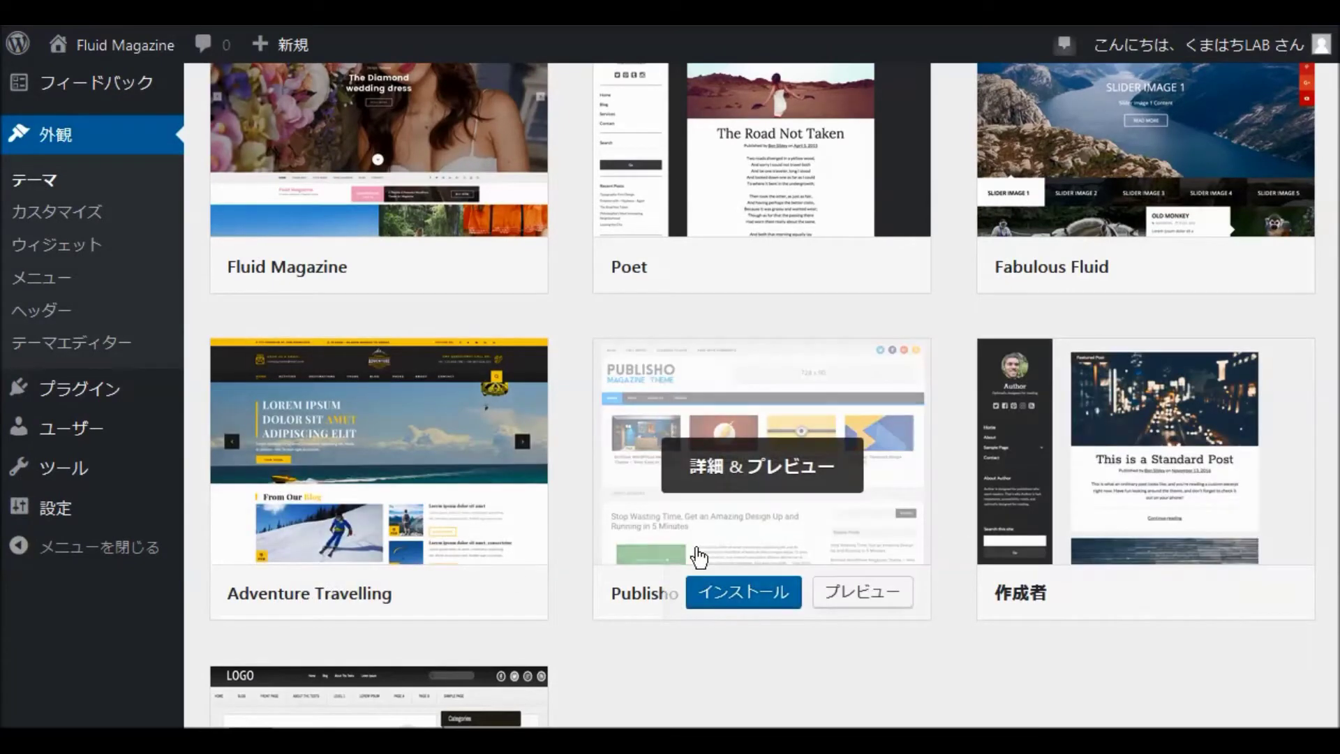
mouse_move(420, 483)
scroll(419, 484, "up", 5)
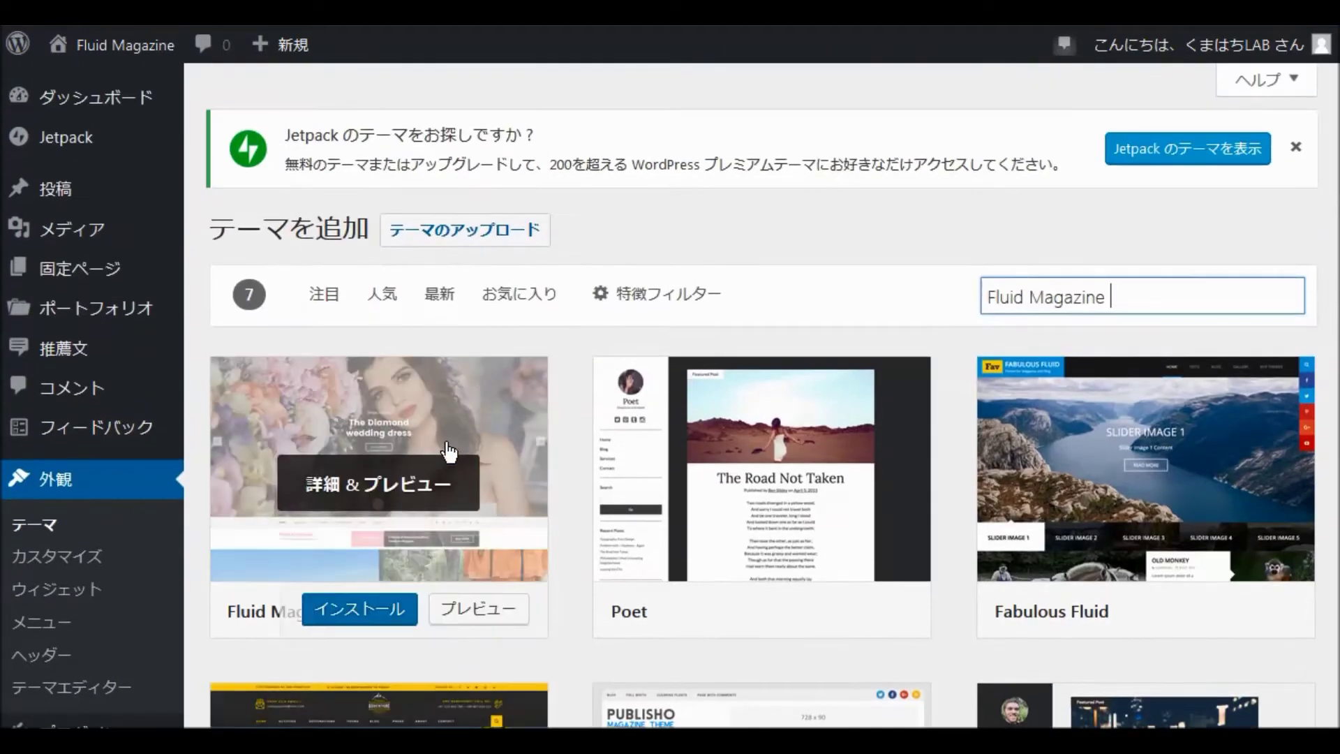
left_click(365, 619)
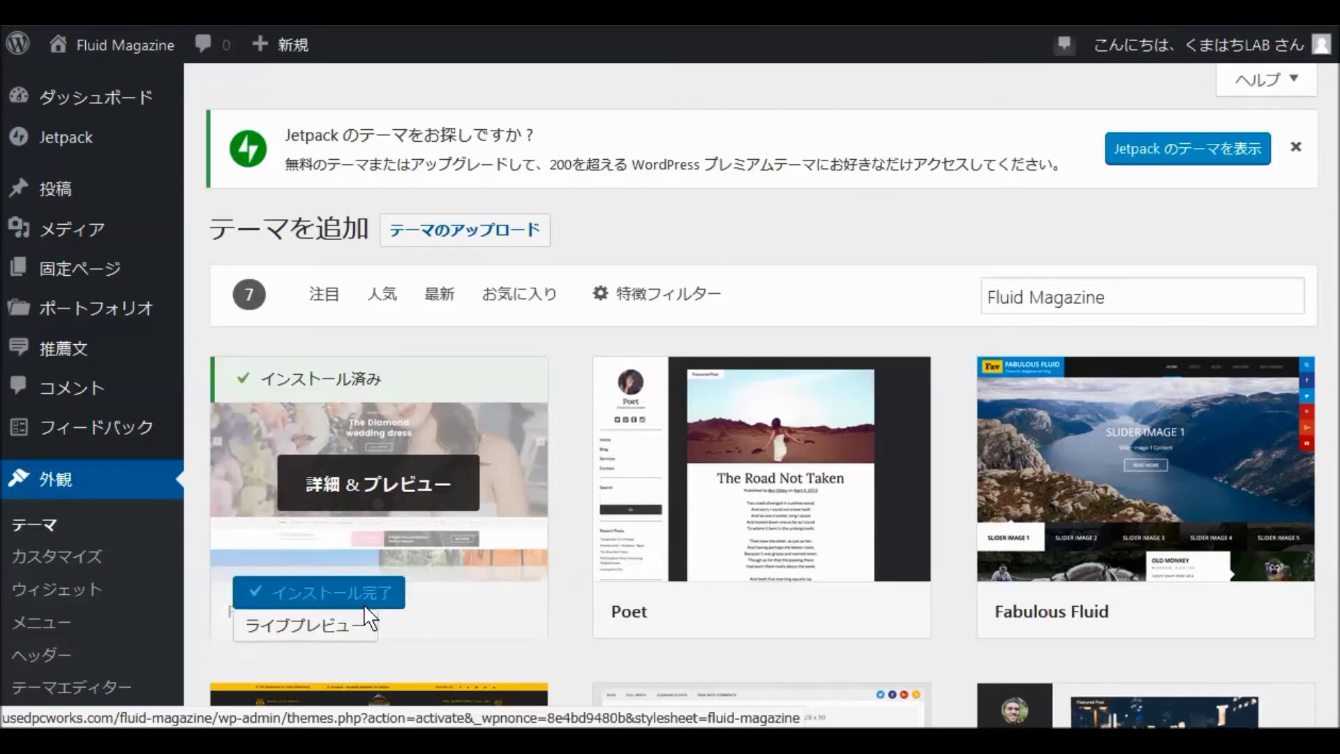
left_click(342, 615)
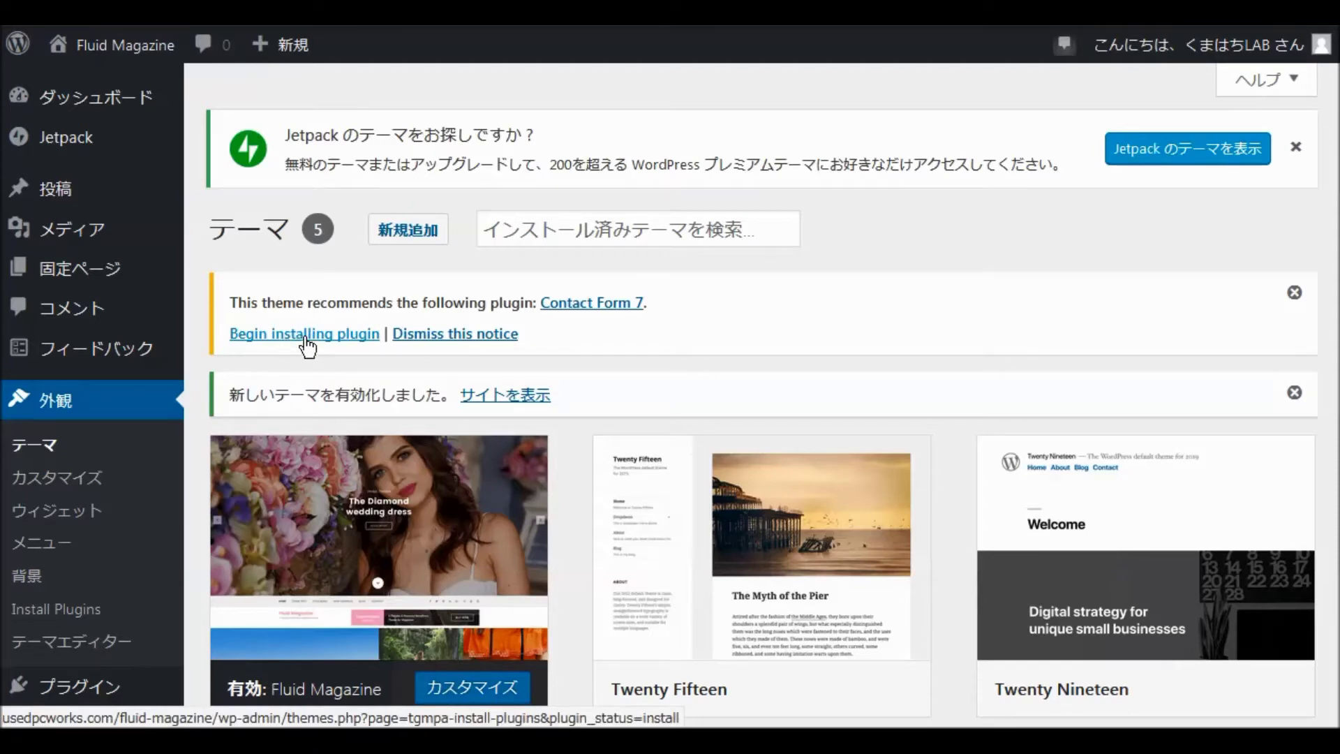
- Install and activate the Contact Form 7 plugin recommended by the theme
left_click(321, 335)
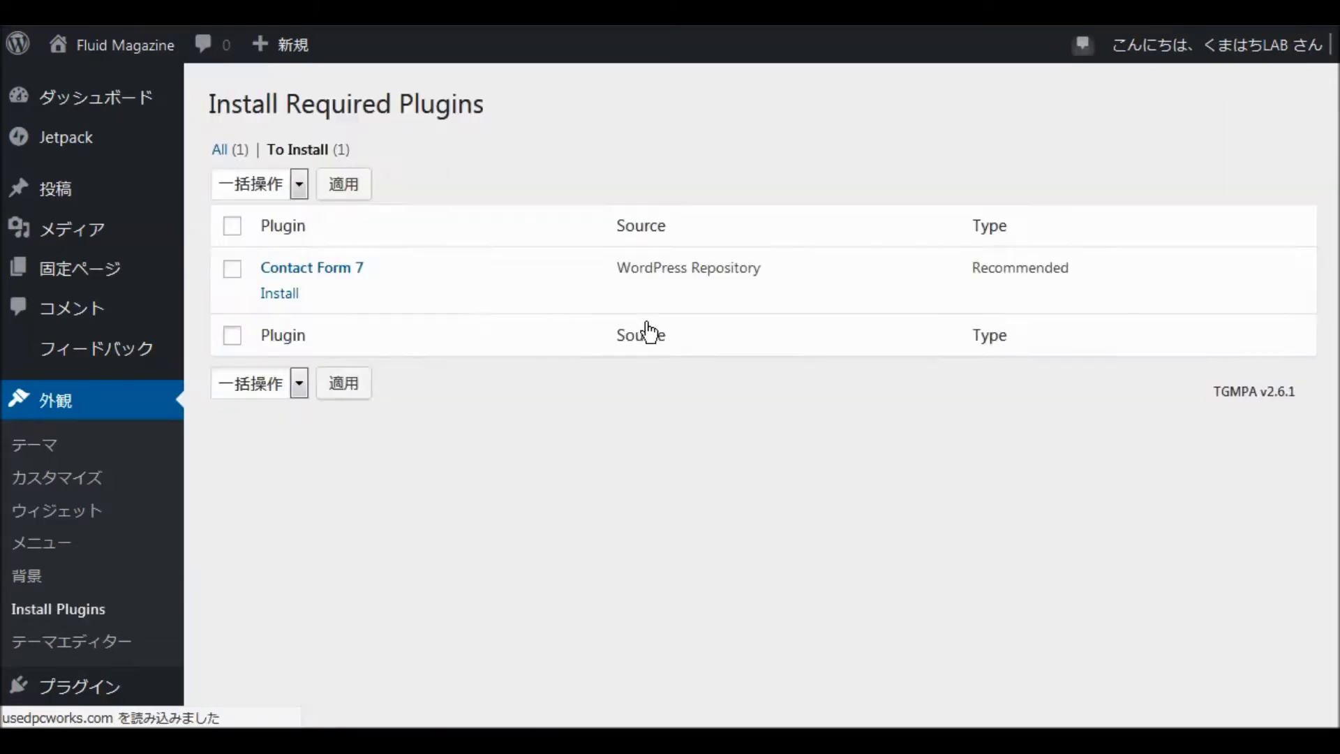
left_click(277, 297)
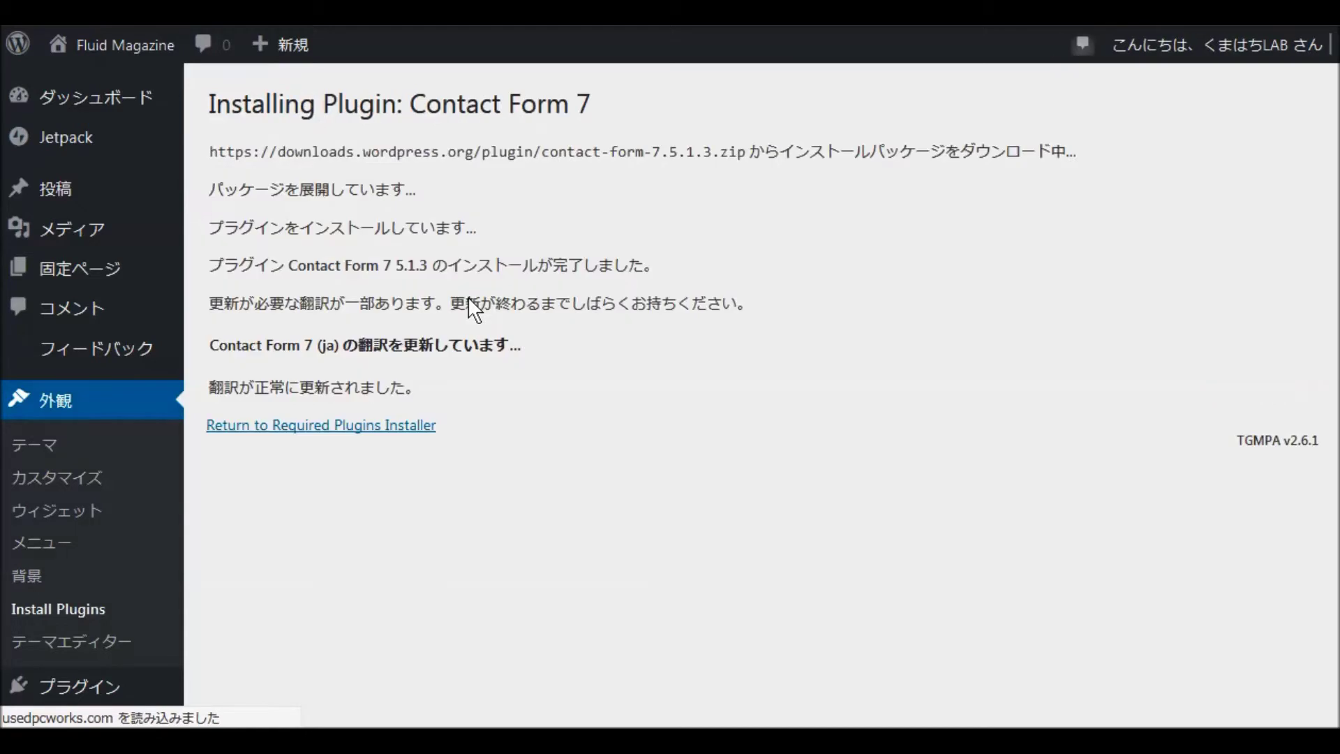
left_click(372, 425)
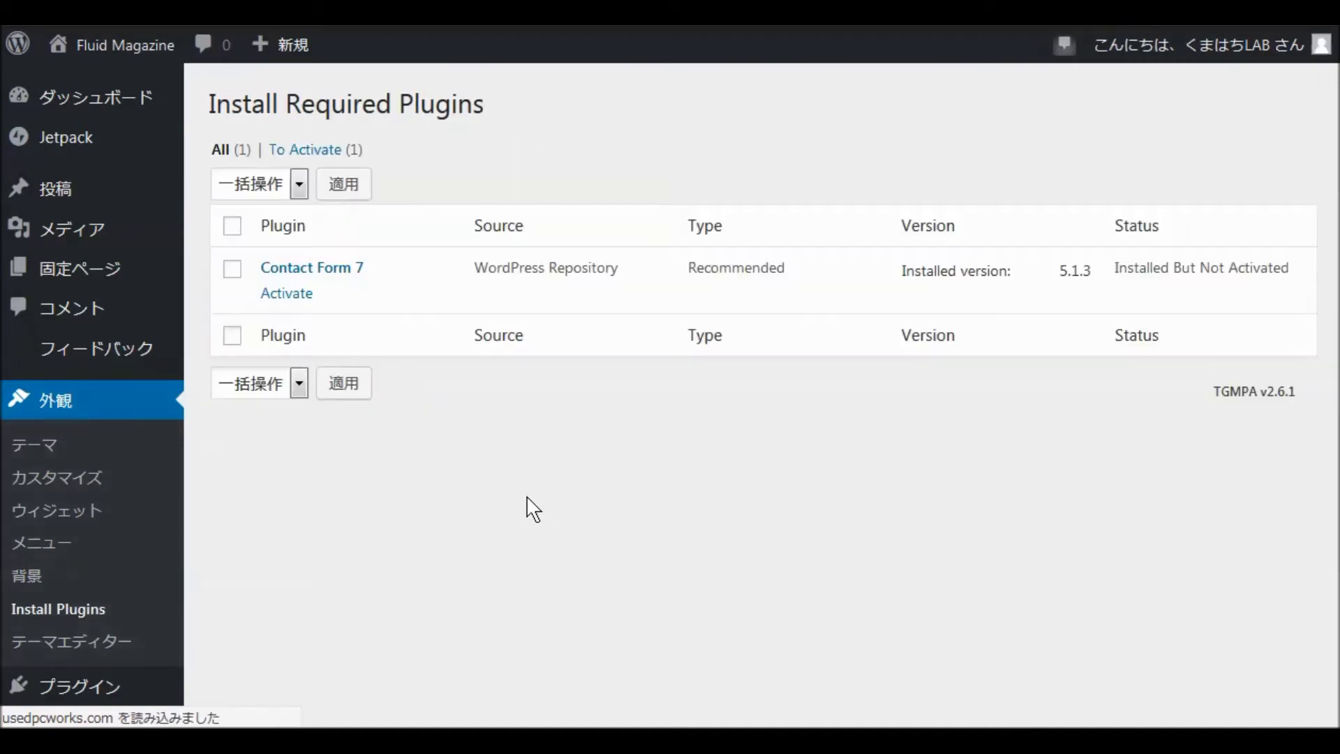
left_click(299, 293)
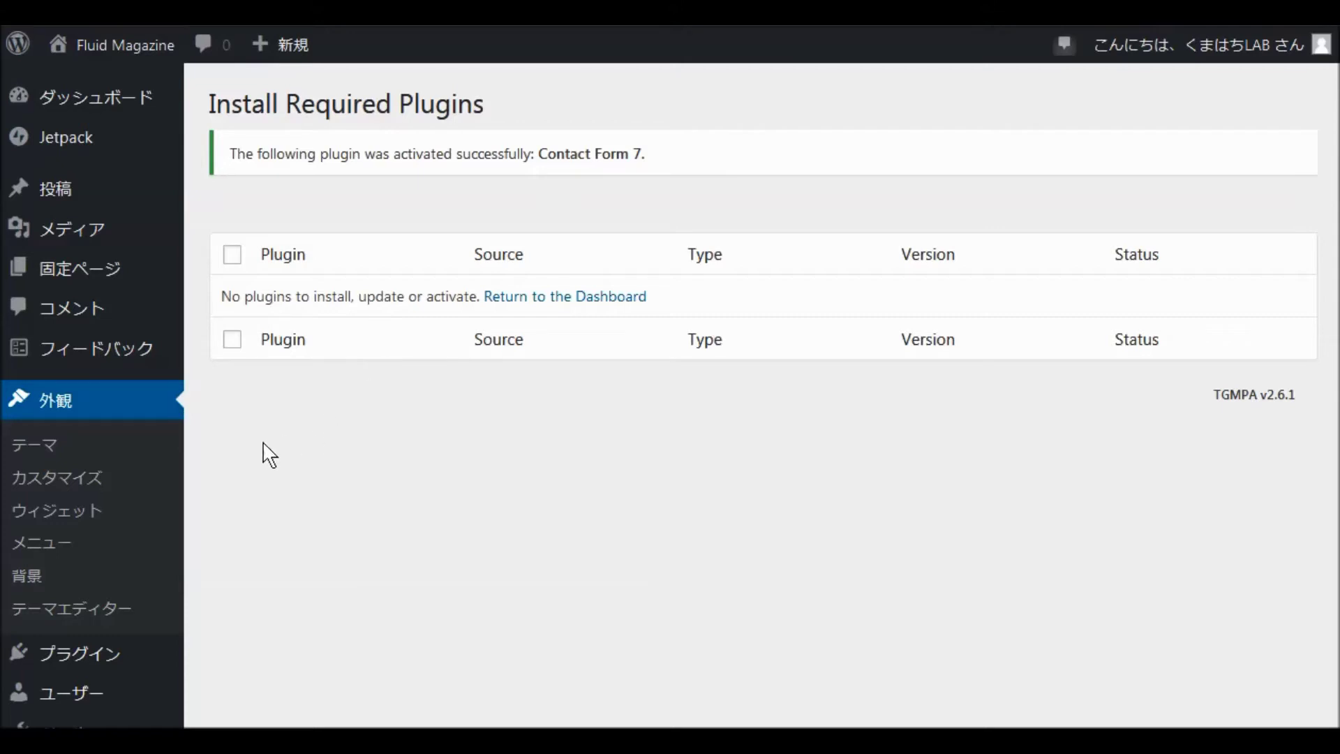
- Go to the page for adding plugins and open its ZIP file upload form
scroll(392, 485, "down", 2)
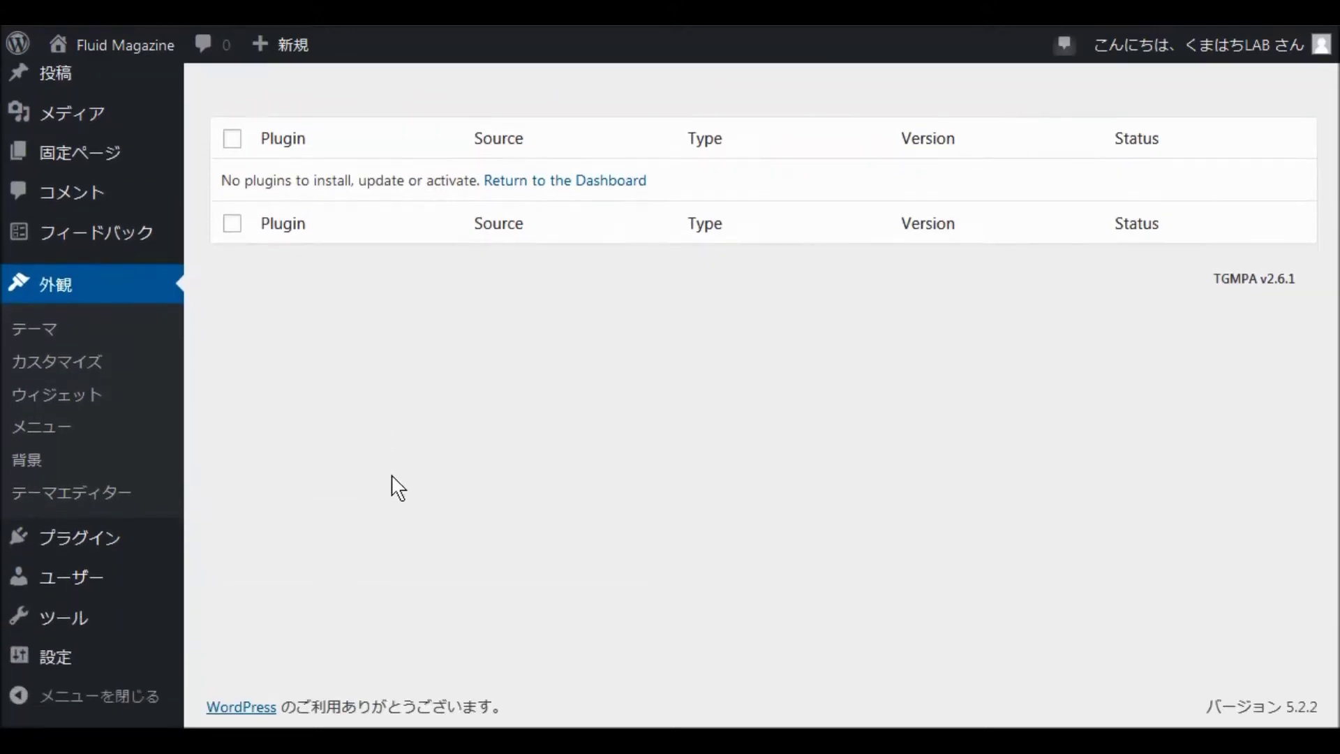
mouse_move(93, 545)
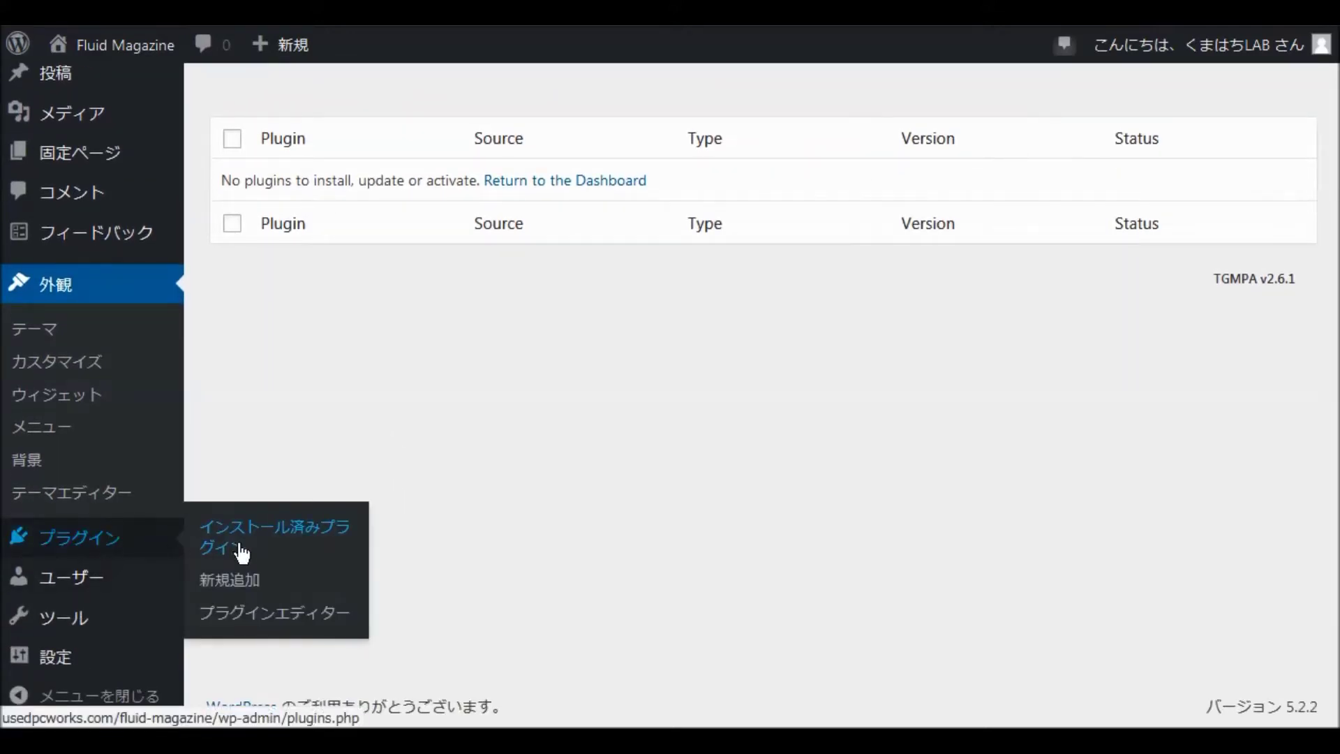
left_click(228, 581)
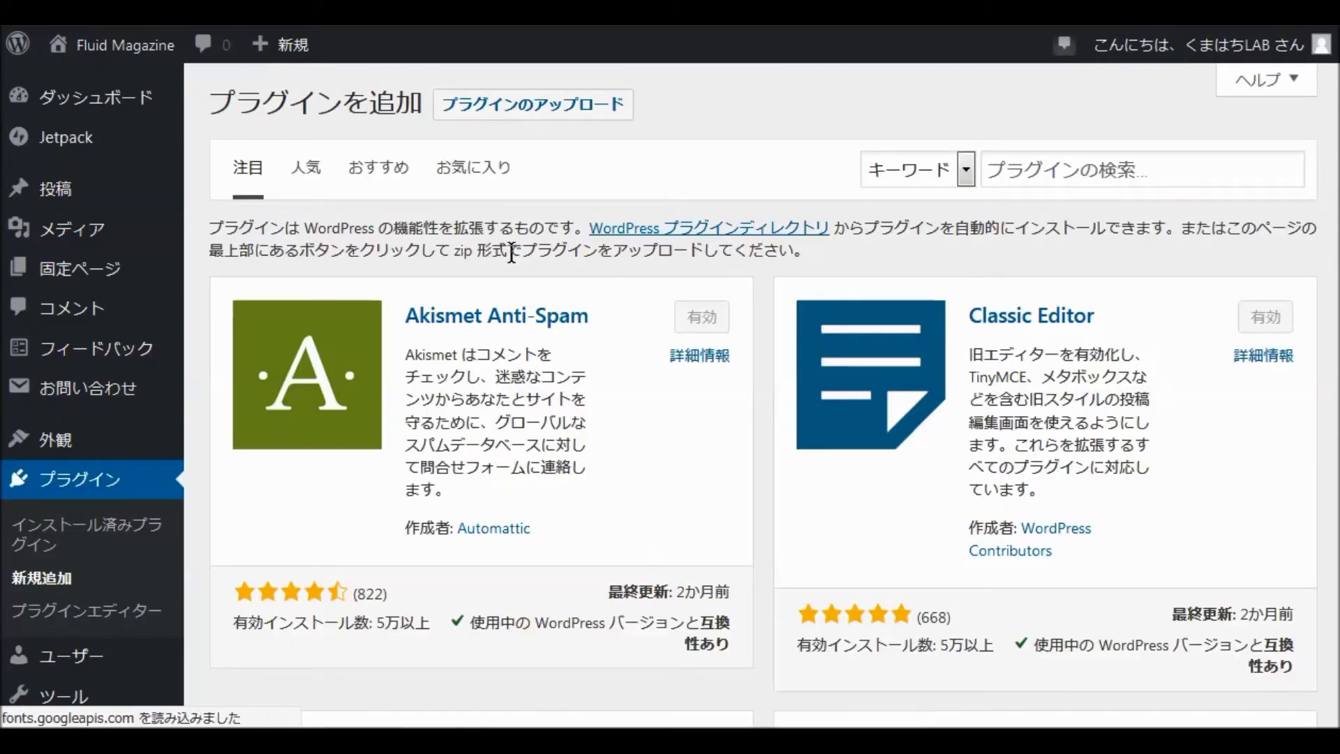
left_click(509, 106)
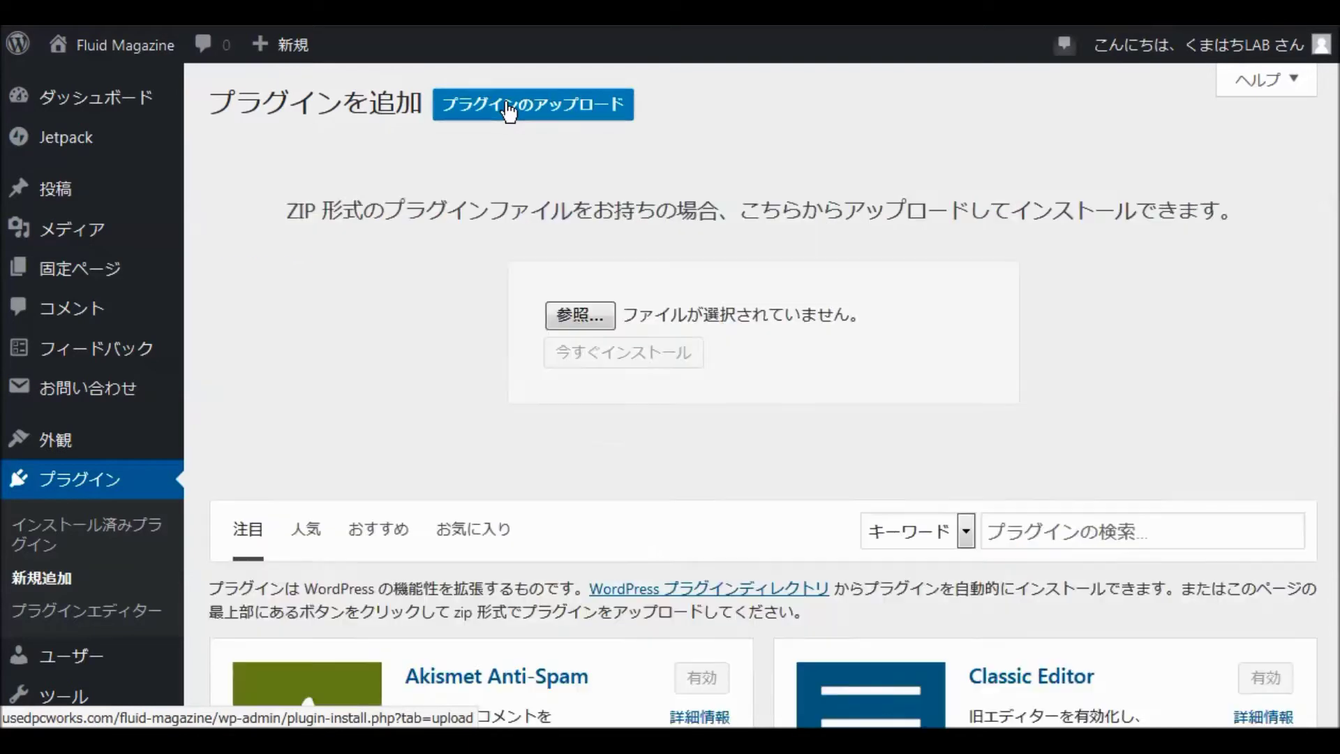
- Choose one-click-child-theme.zip from the WEB folder on drive HD-LCU3 (G:) as the plugin file to upload
left_click(566, 316)
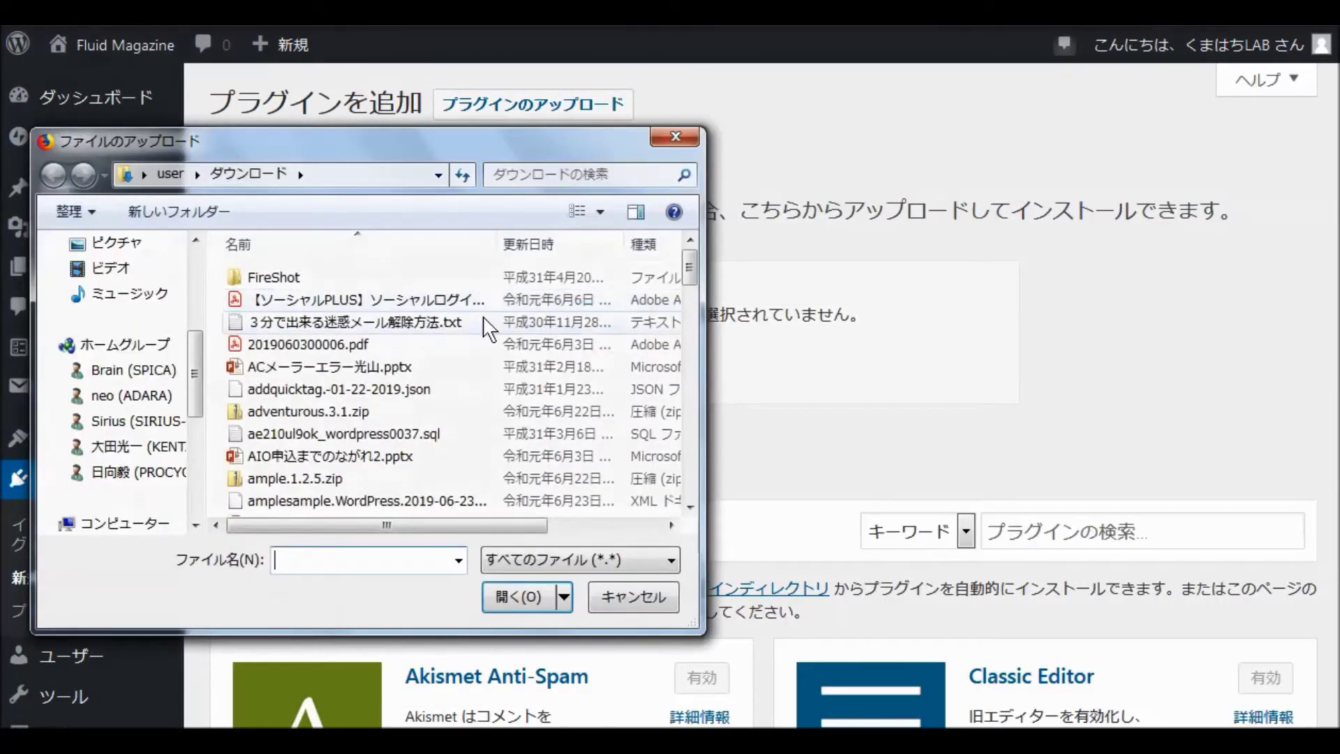
left_click_drag(195, 300, 201, 460)
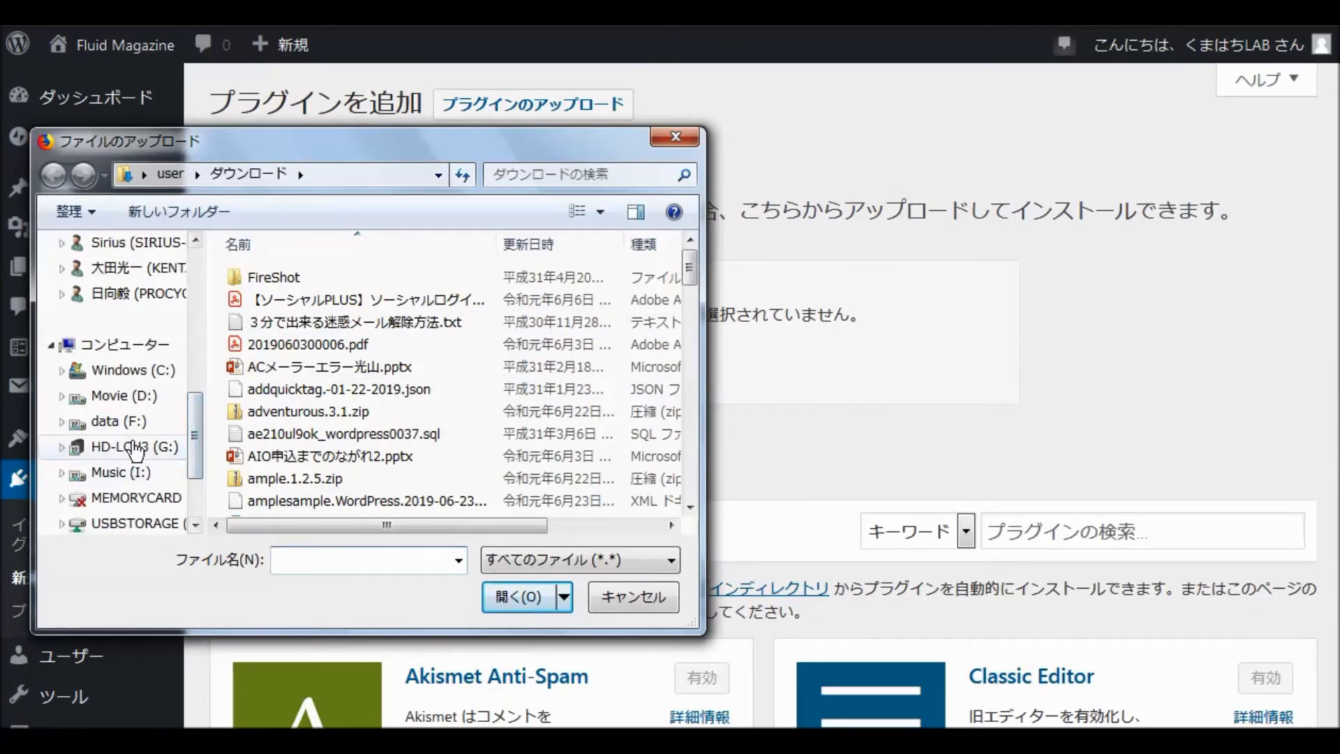
left_click(139, 447)
left_click(310, 478)
scroll(314, 472, "down", 2)
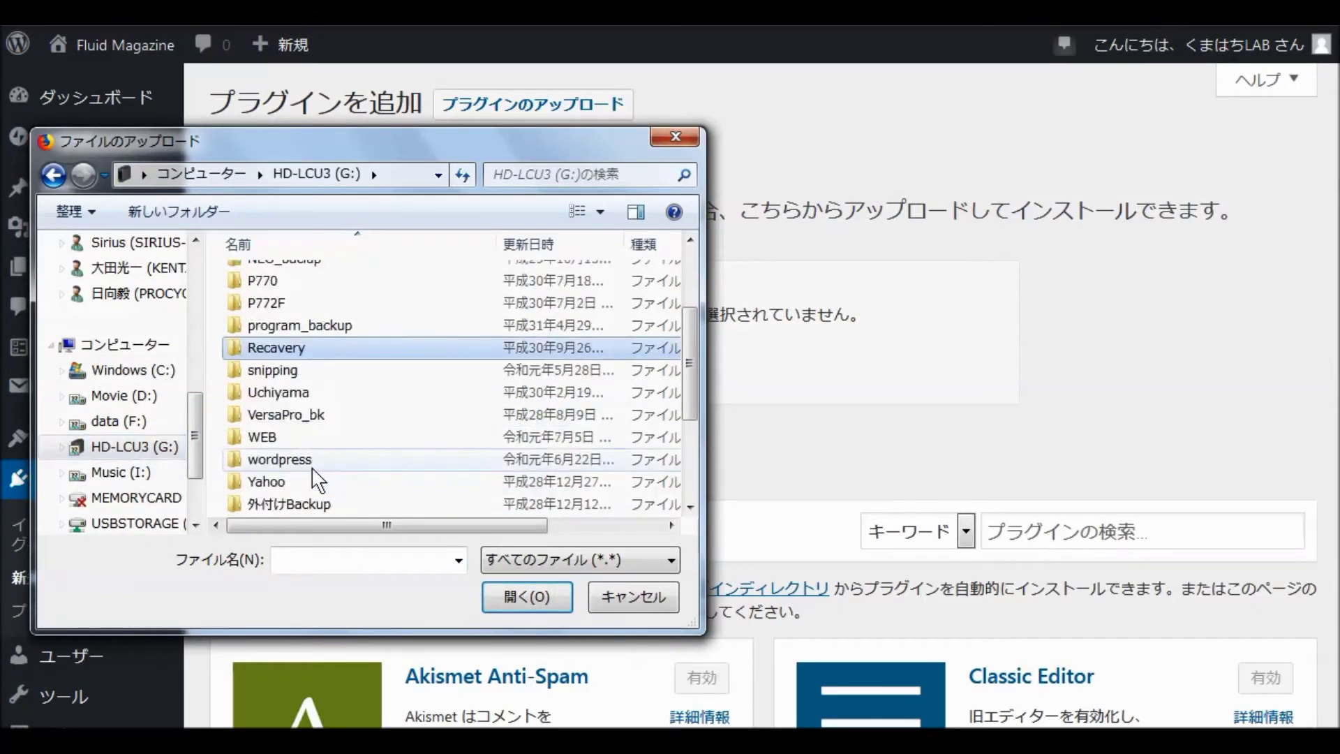
double_click(263, 440)
scroll(353, 413, "down", 5)
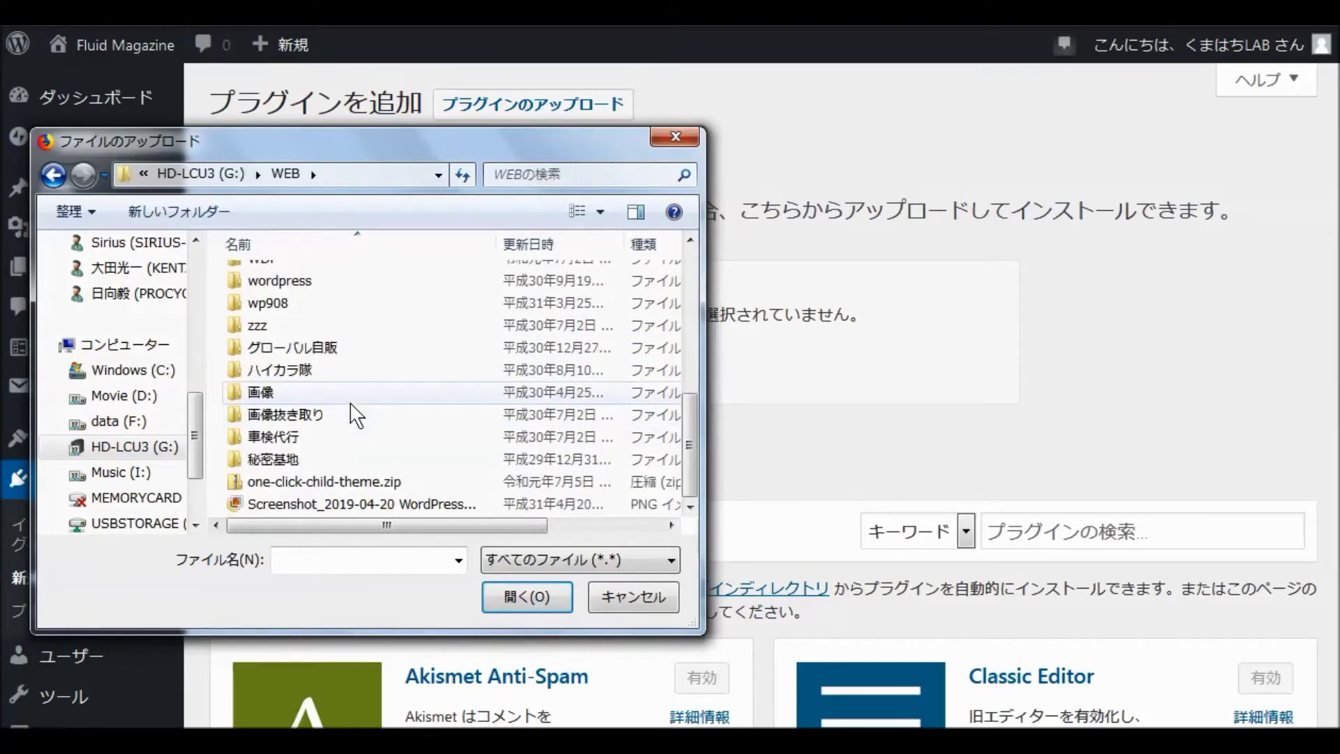
double_click(289, 475)
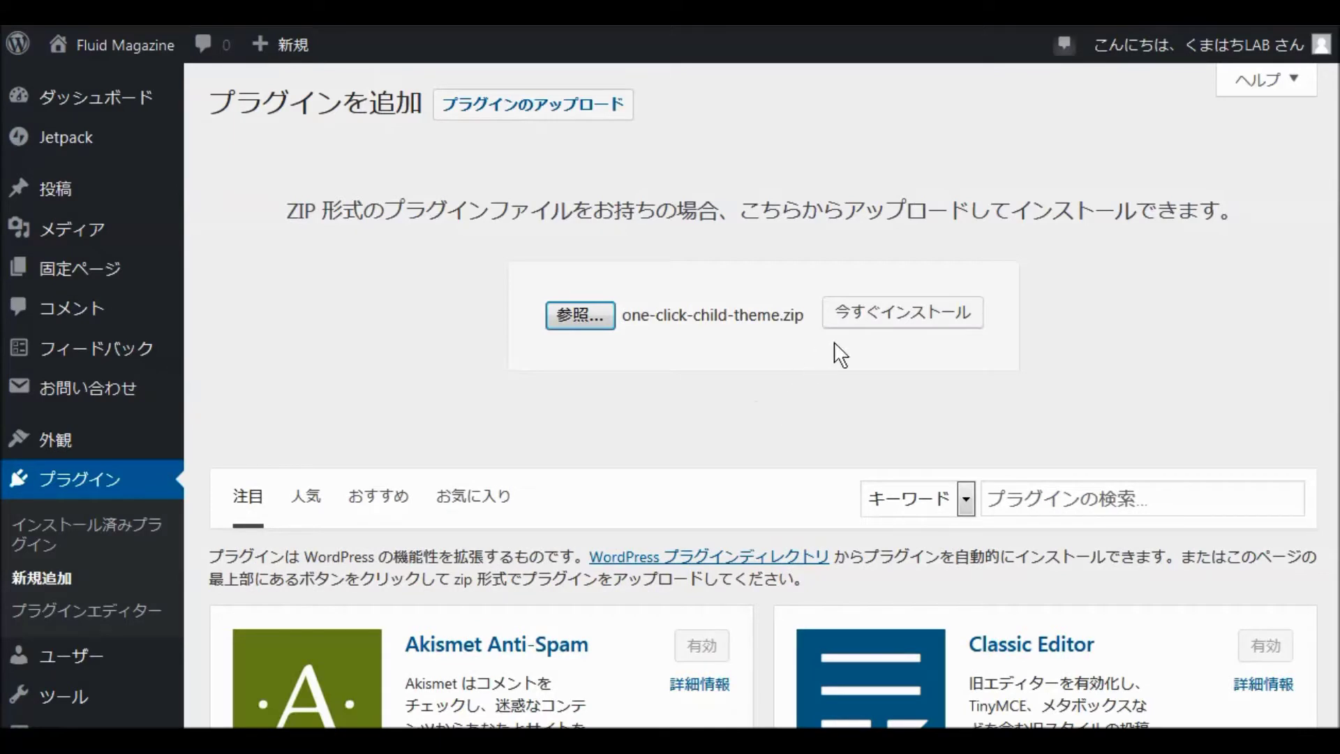
- Install the plugin from one-click-child-theme.zip, activate it and look through the installed plugins list
left_click(885, 327)
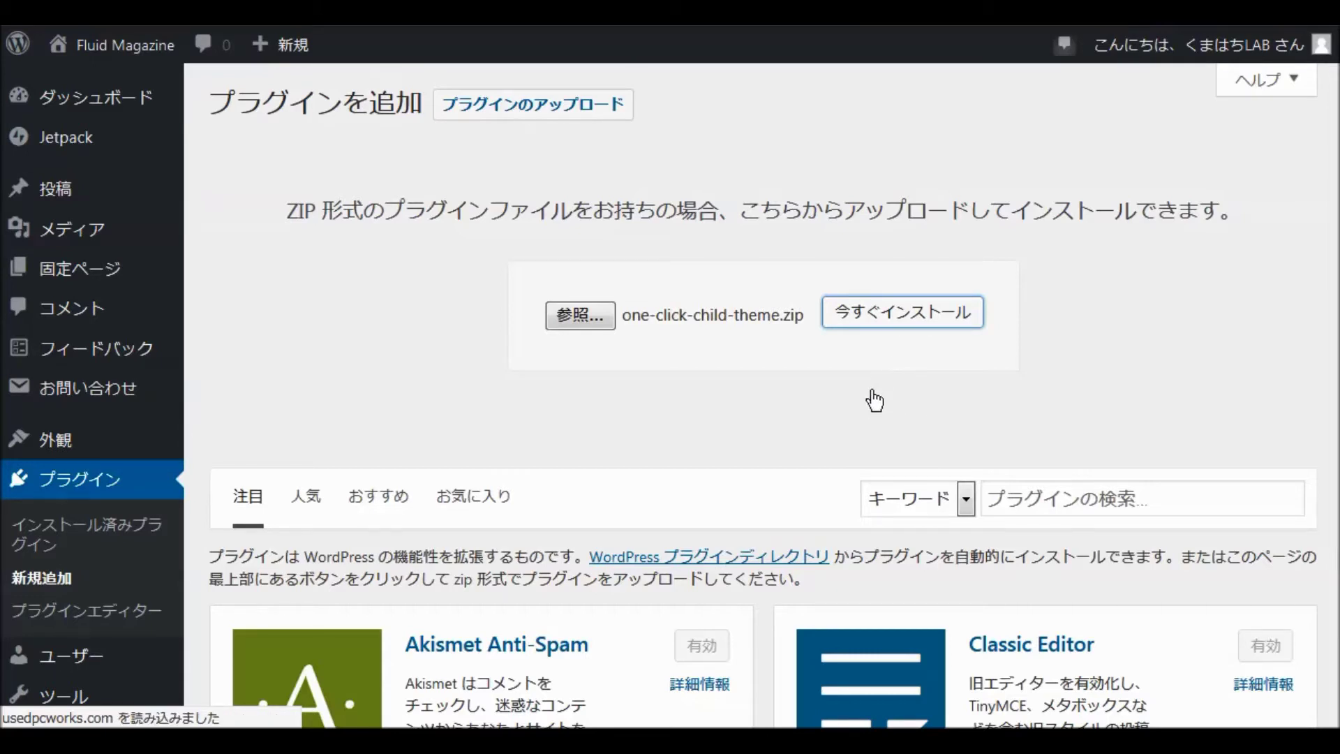
left_click(307, 314)
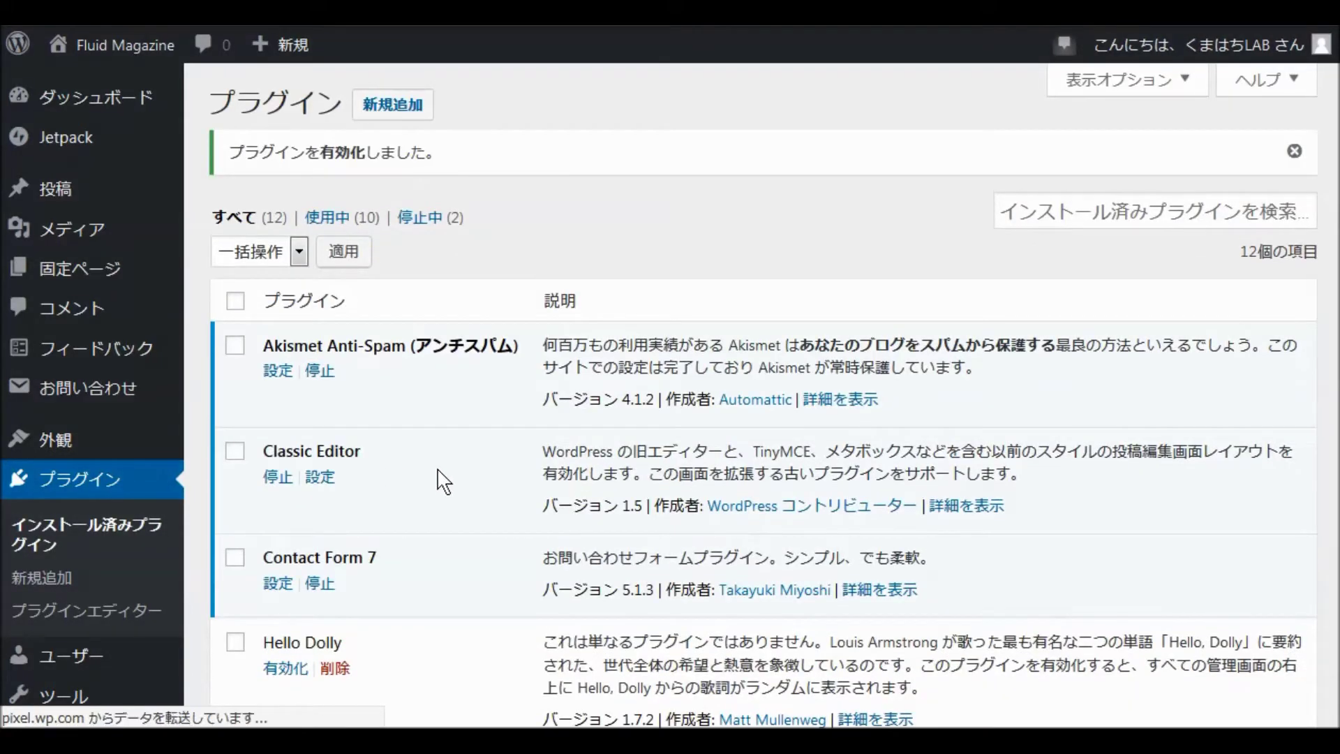
scroll(442, 480, "down", 1)
scroll(441, 479, "down", 1)
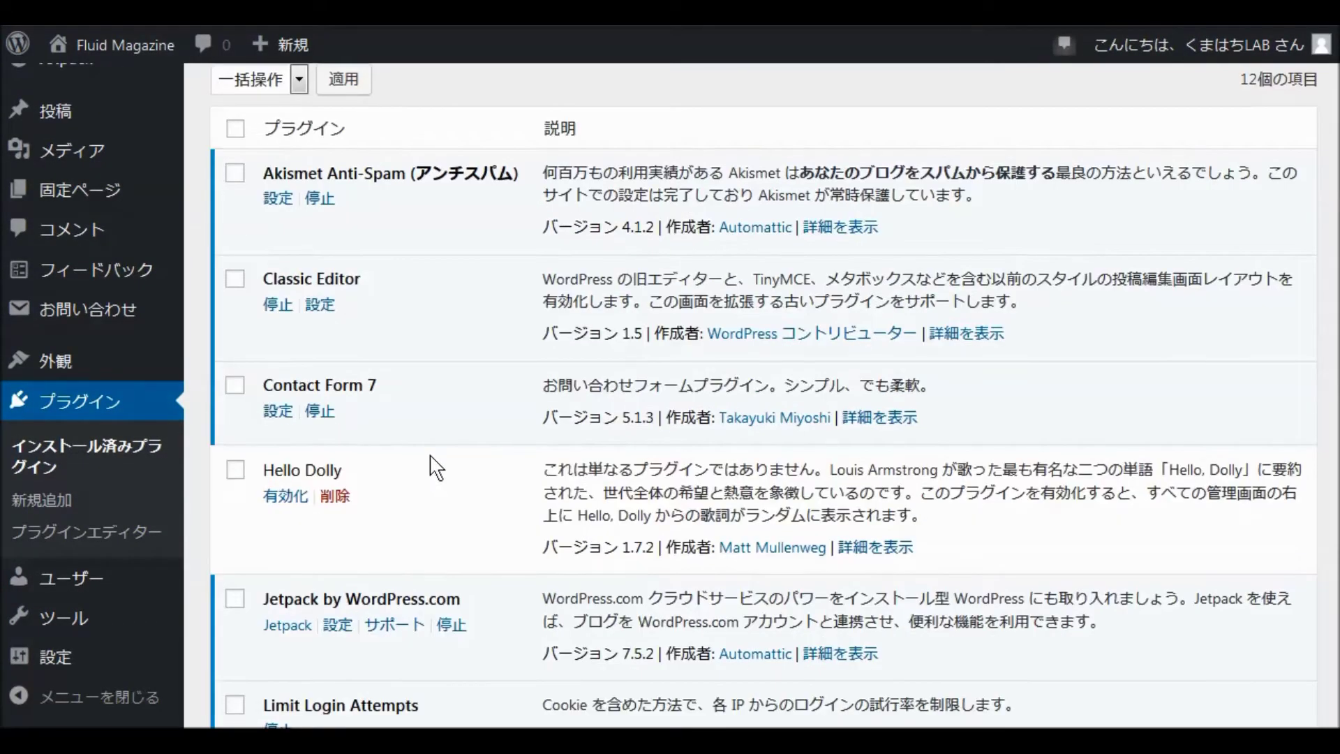
- Open the child theme creation form and enter "Fluid Magazine Child" as the theme name
mouse_move(98, 367)
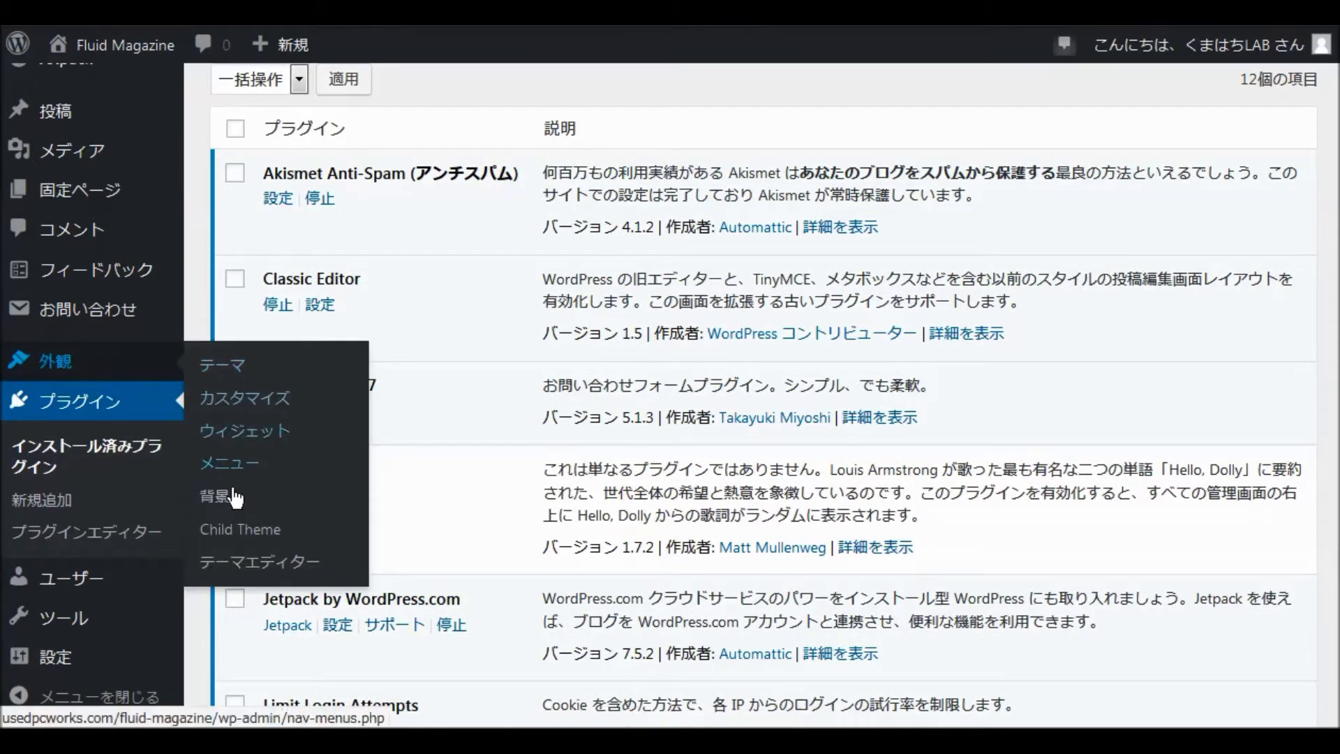
left_click(228, 535)
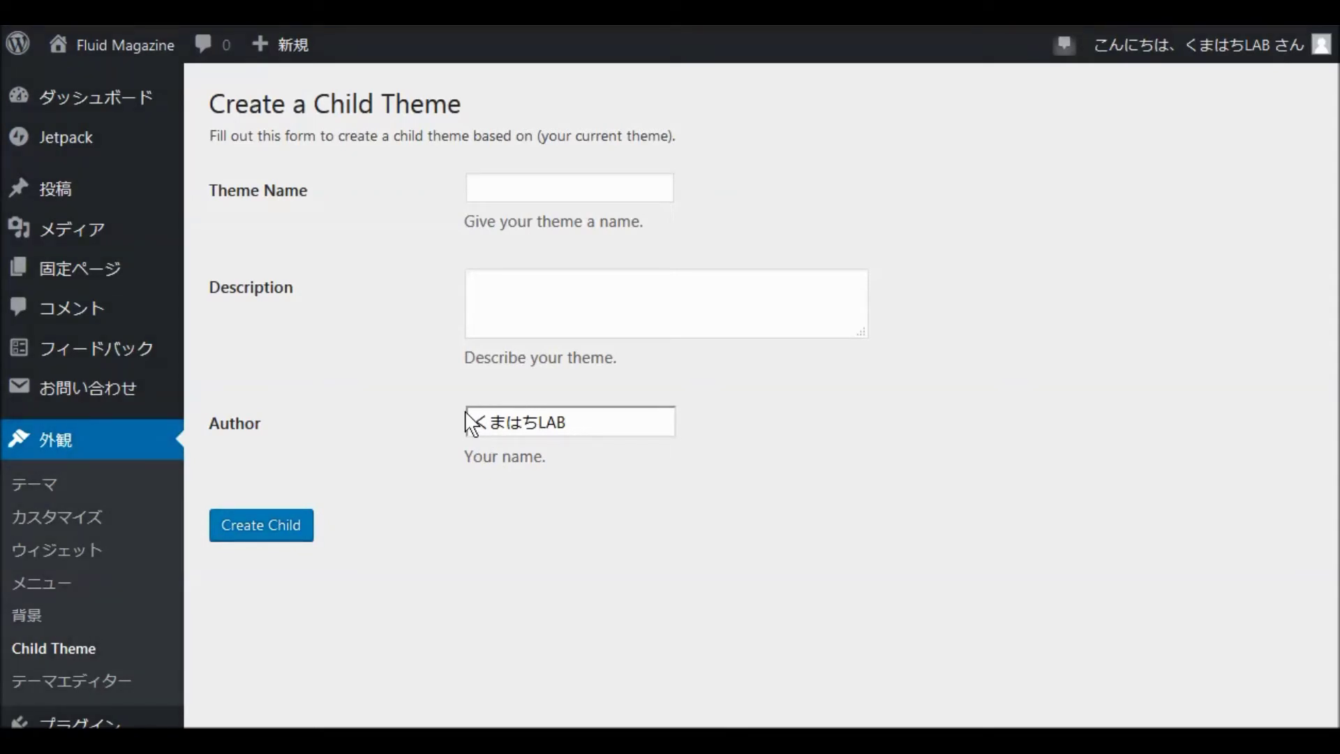
scroll(377, 429, "down", 2)
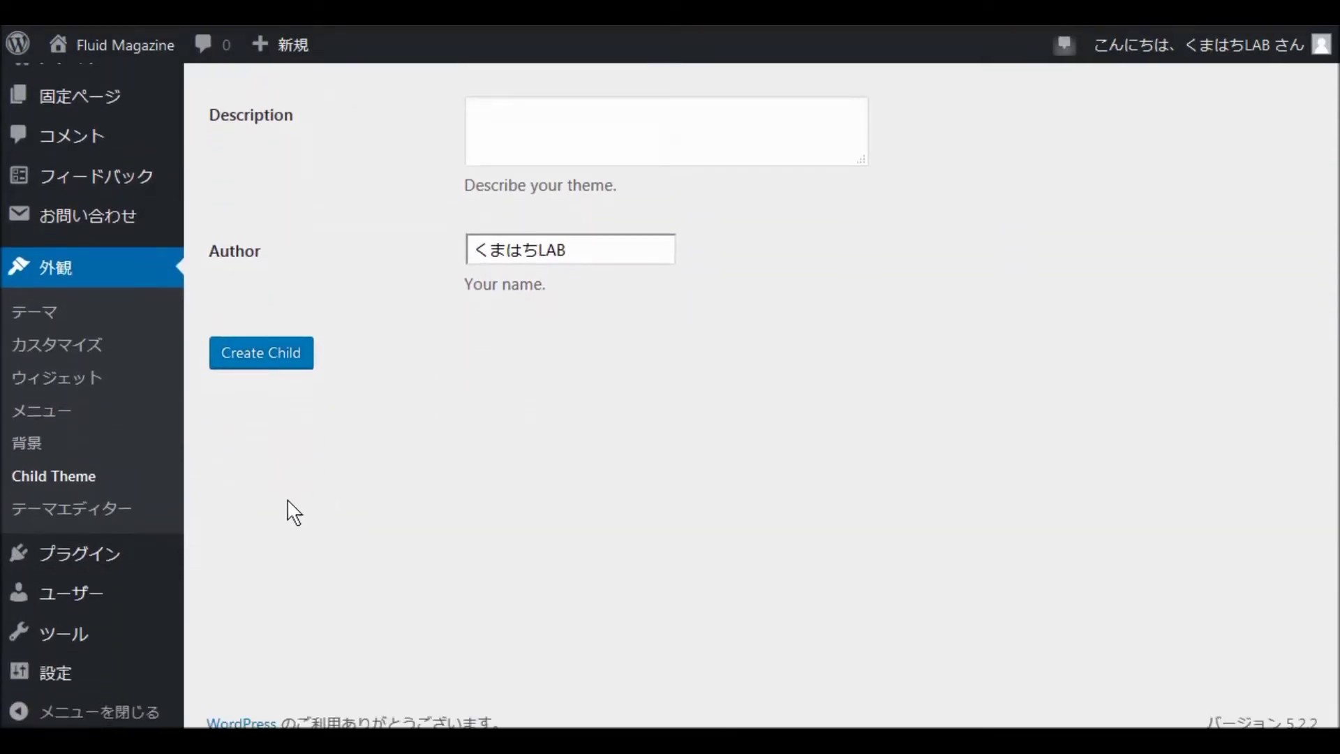
mouse_move(80, 598)
scroll(690, 442, "up", 3)
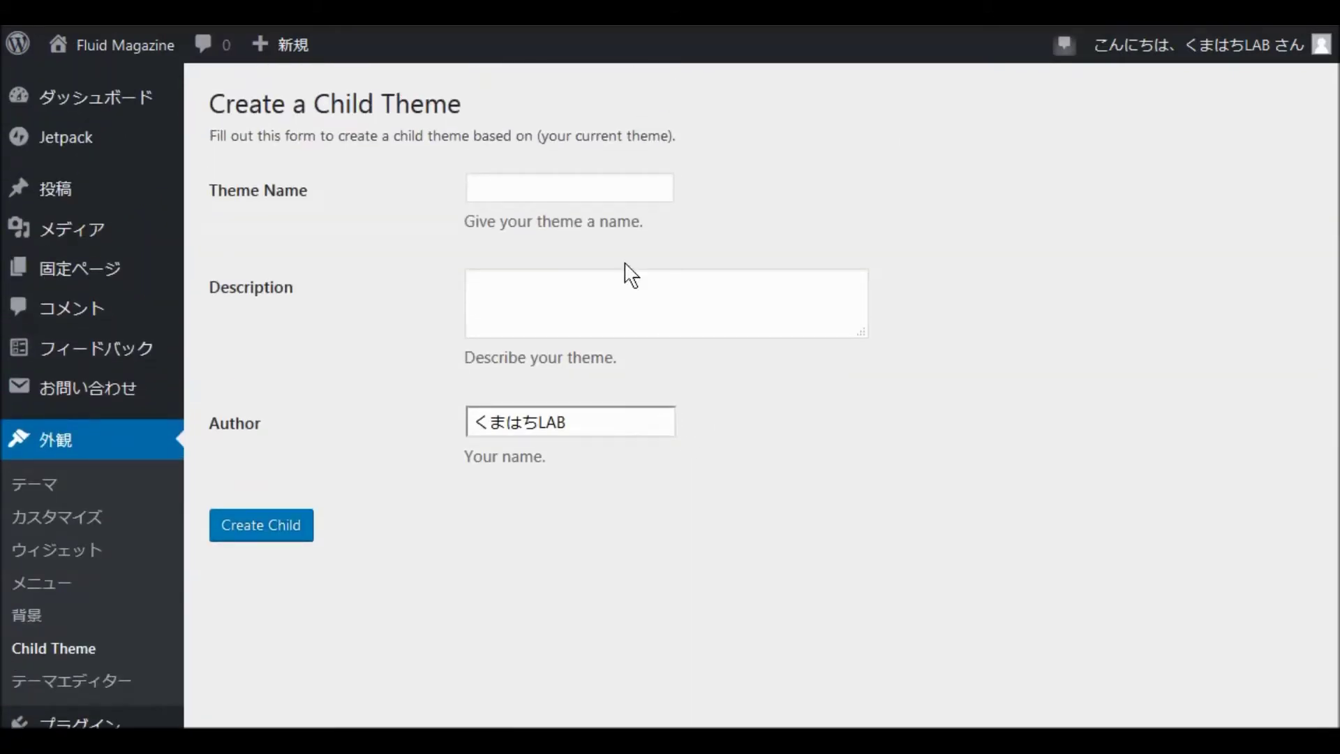
left_click(479, 183)
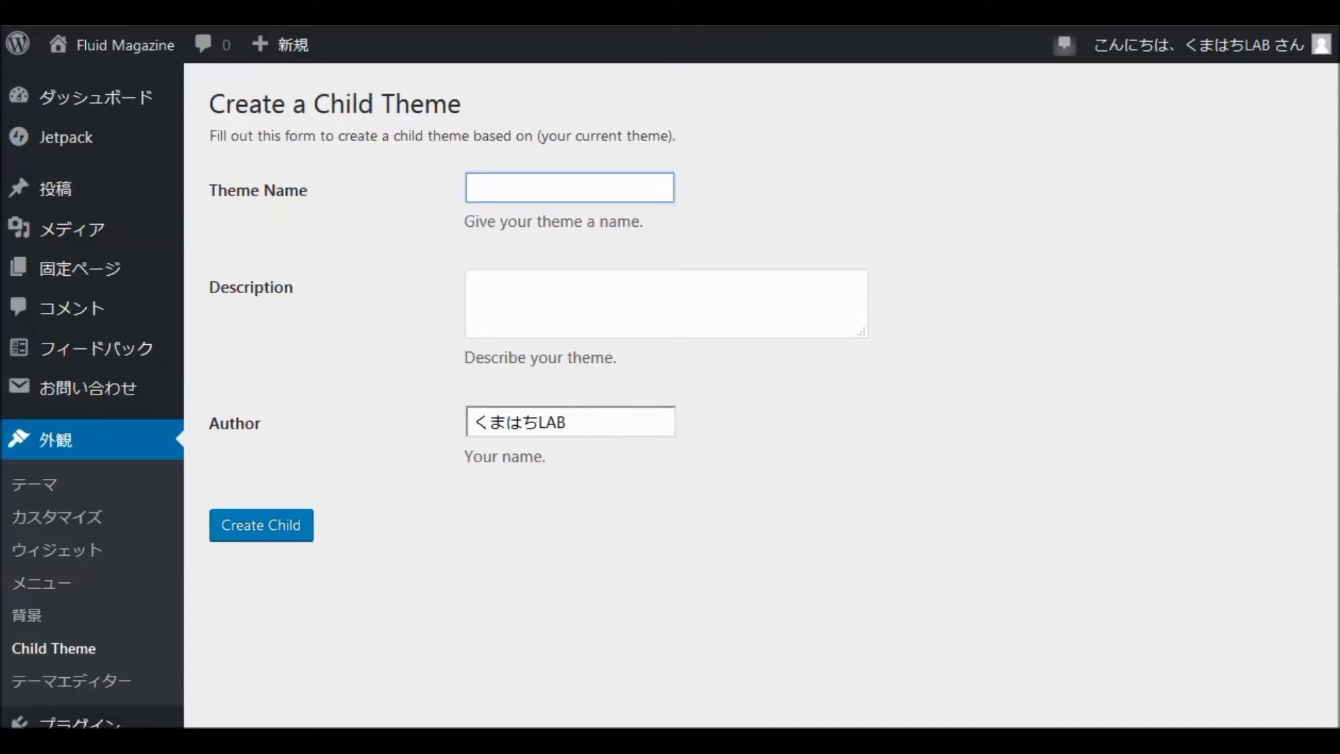
type("Fluid Magazine")
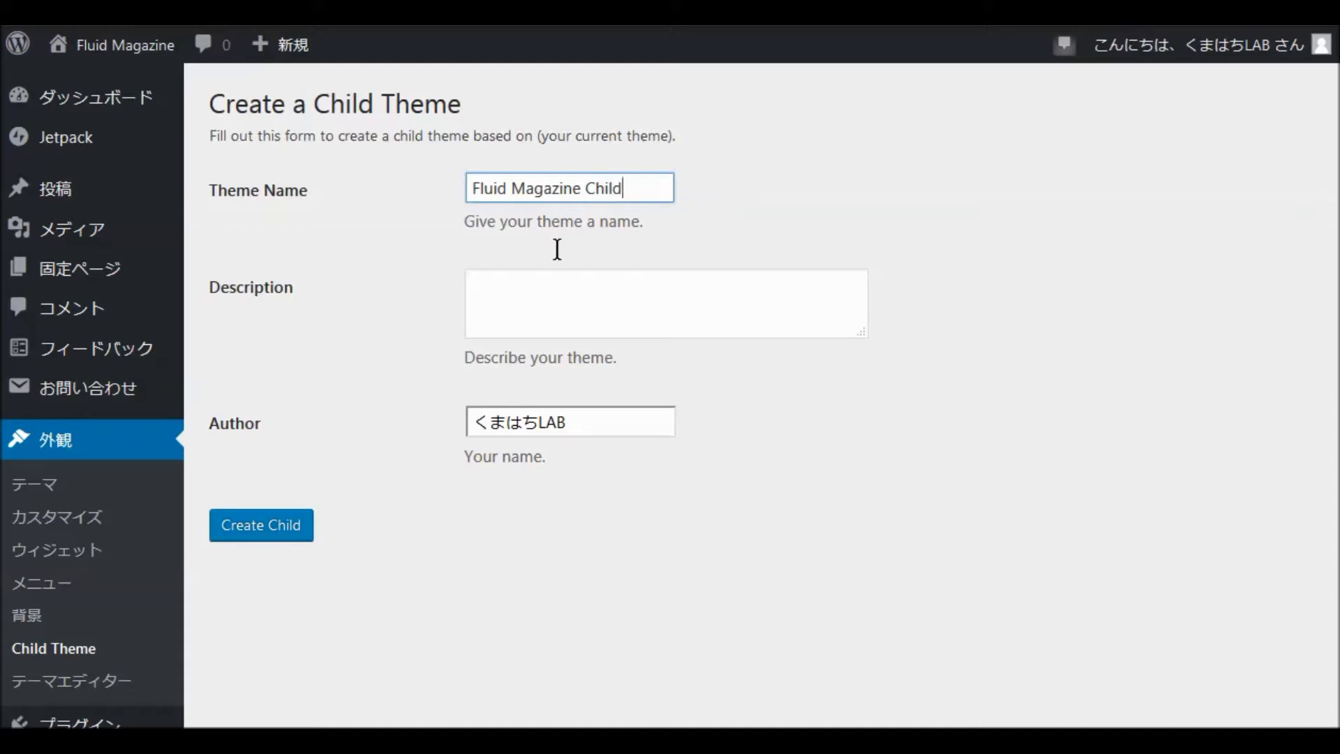
- Enter "Fluid Magazineの子テーマ" as the description and create the child theme with the prefilled author
left_click(494, 284)
type("Fluid Magazine")
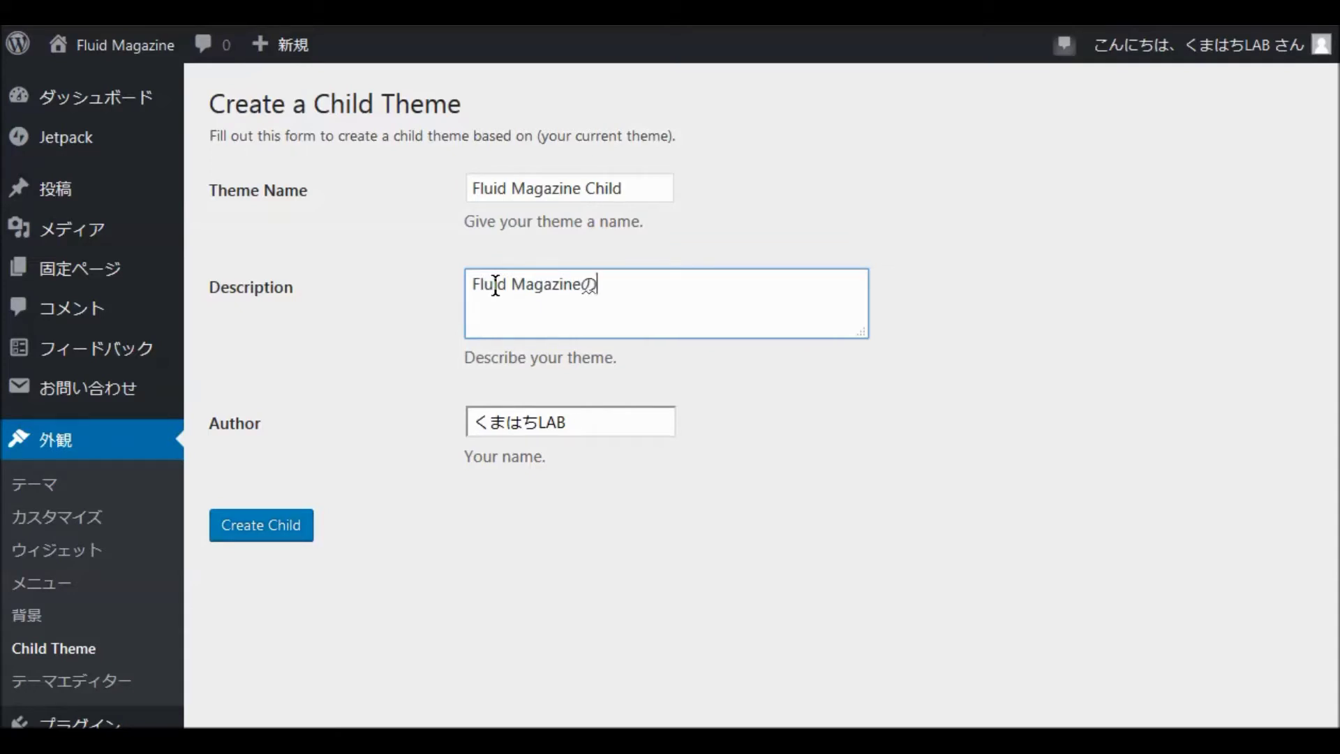
type("の子t")
key("space")
left_click(438, 328)
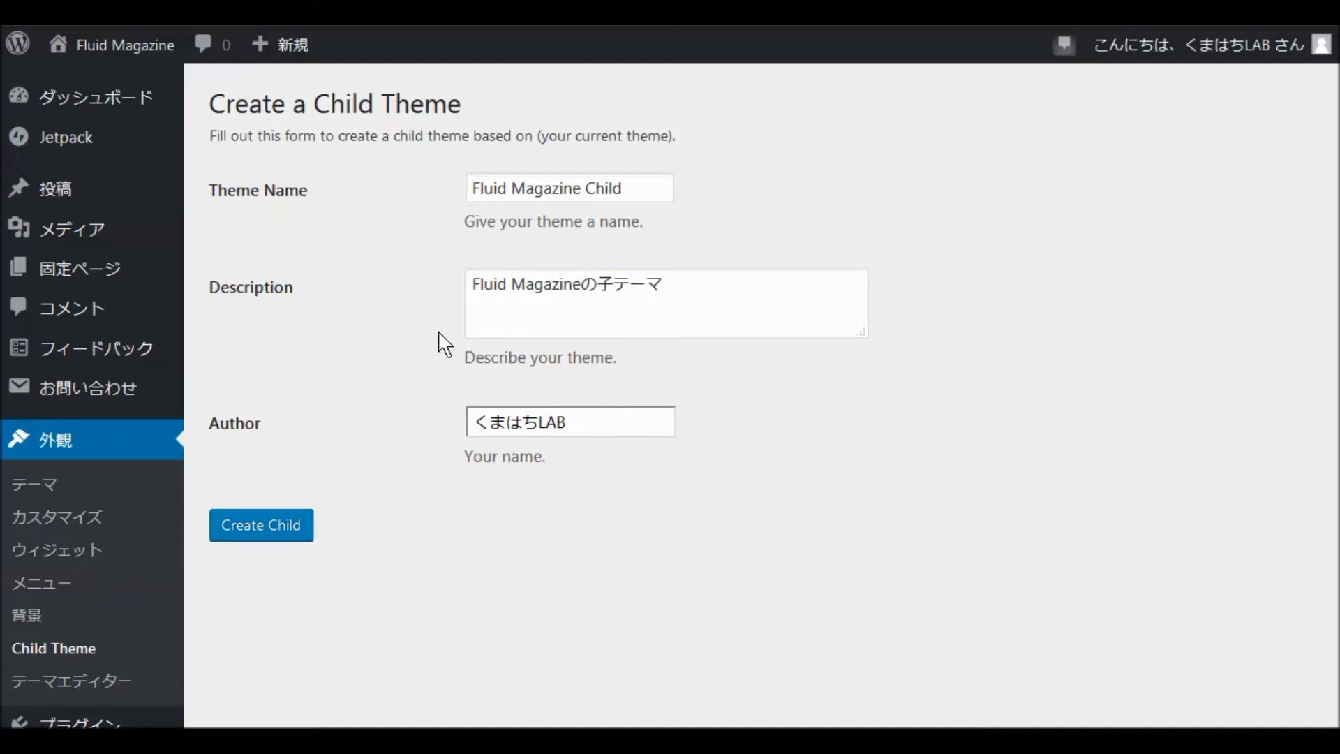
left_click(278, 538)
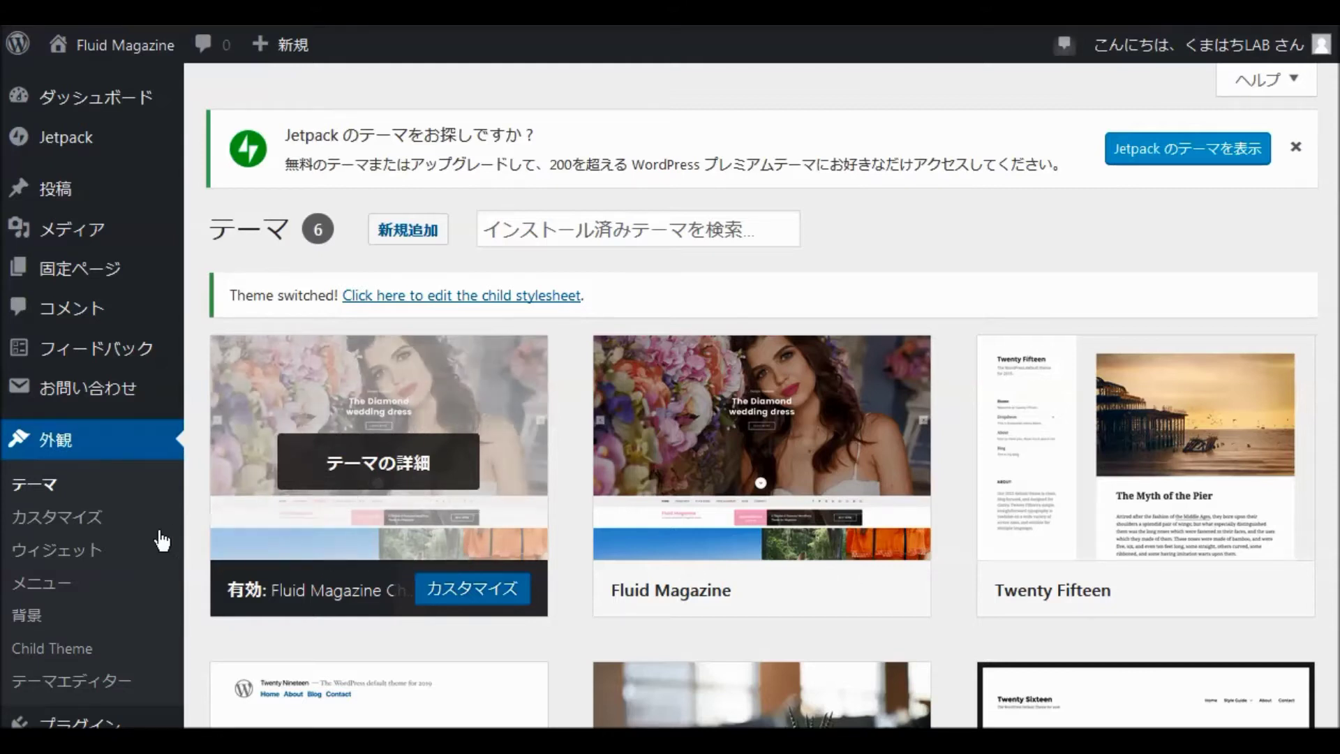
- Open the theme customizer and look through the home page instructions and help links under 重要なリンク
left_click(63, 522)
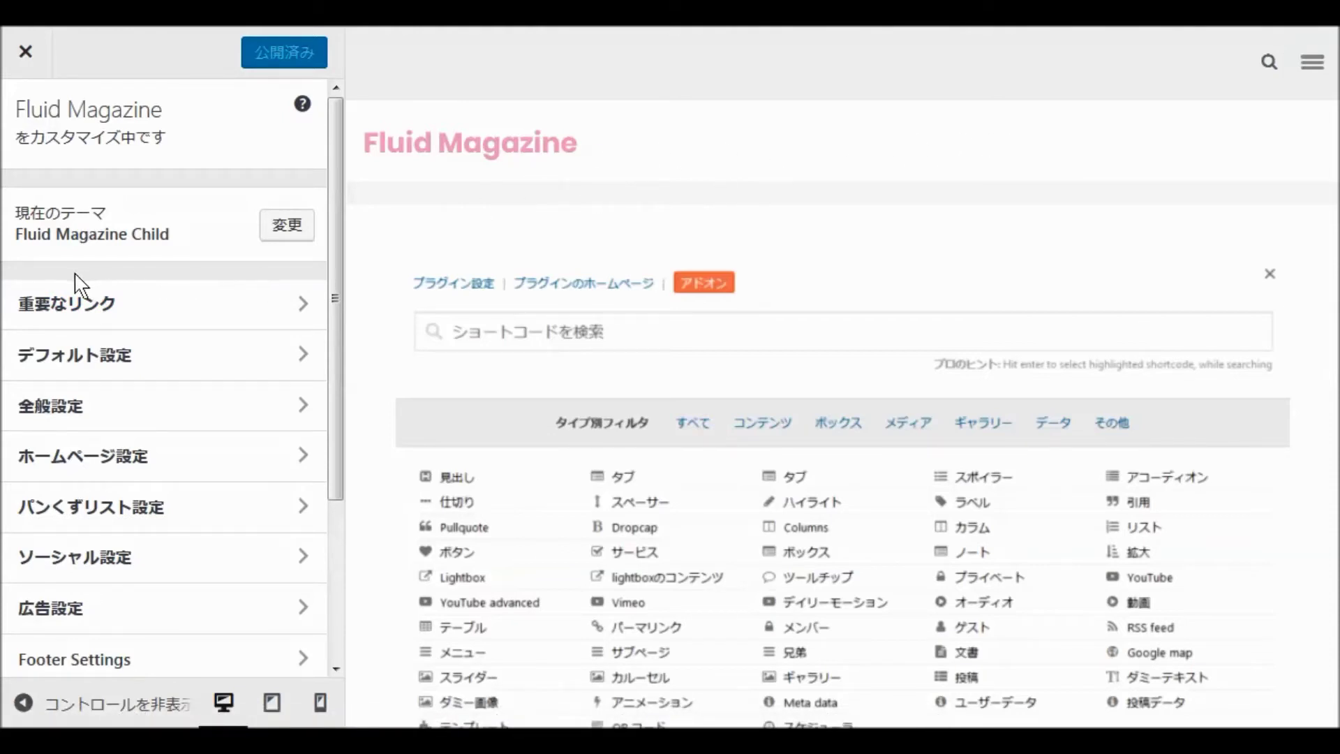
left_click(66, 307)
scroll(207, 274, "down", 3)
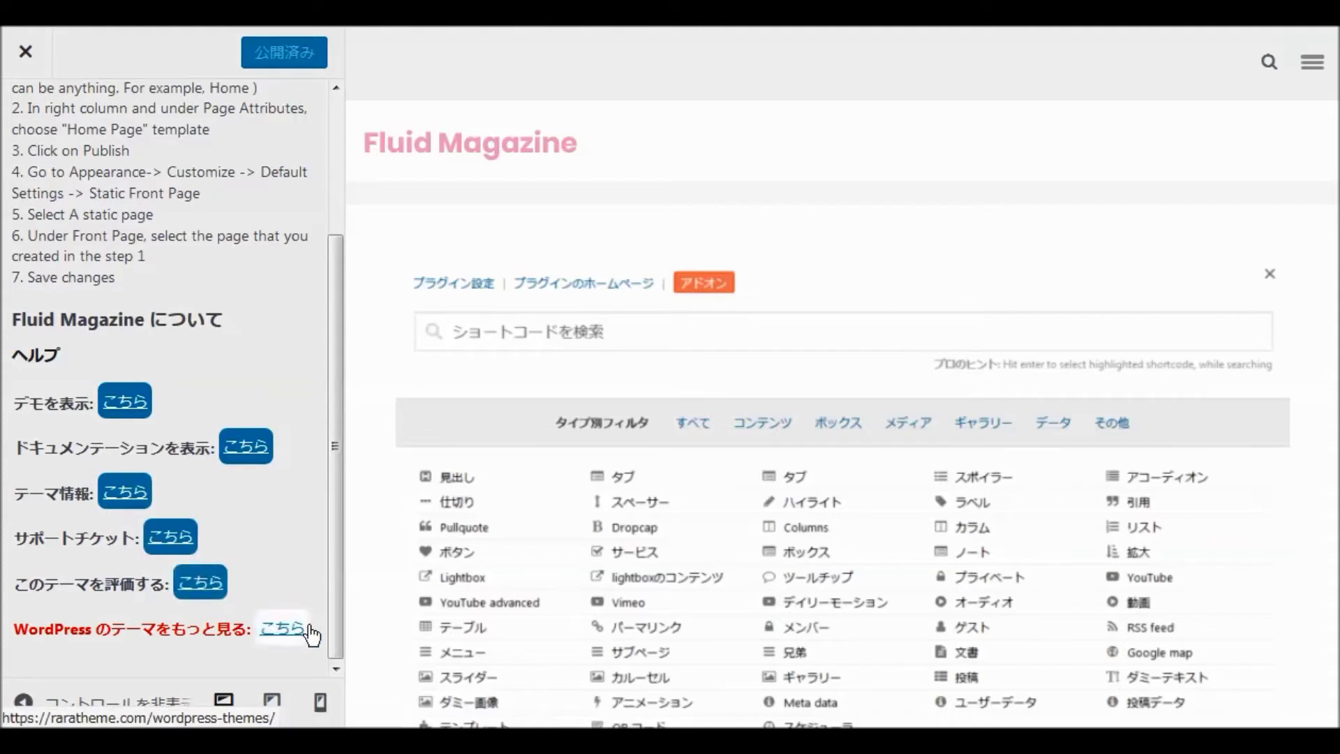
scroll(208, 364, "up", 3)
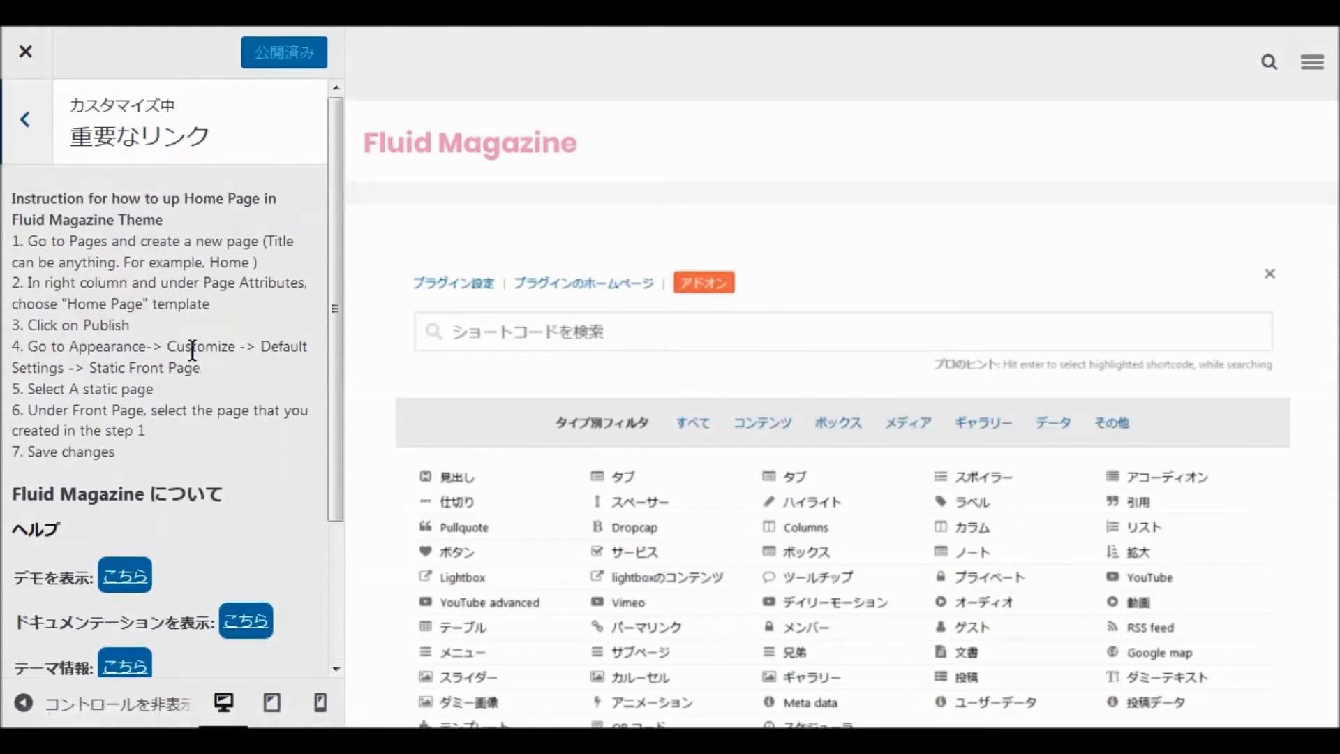
left_click(24, 120)
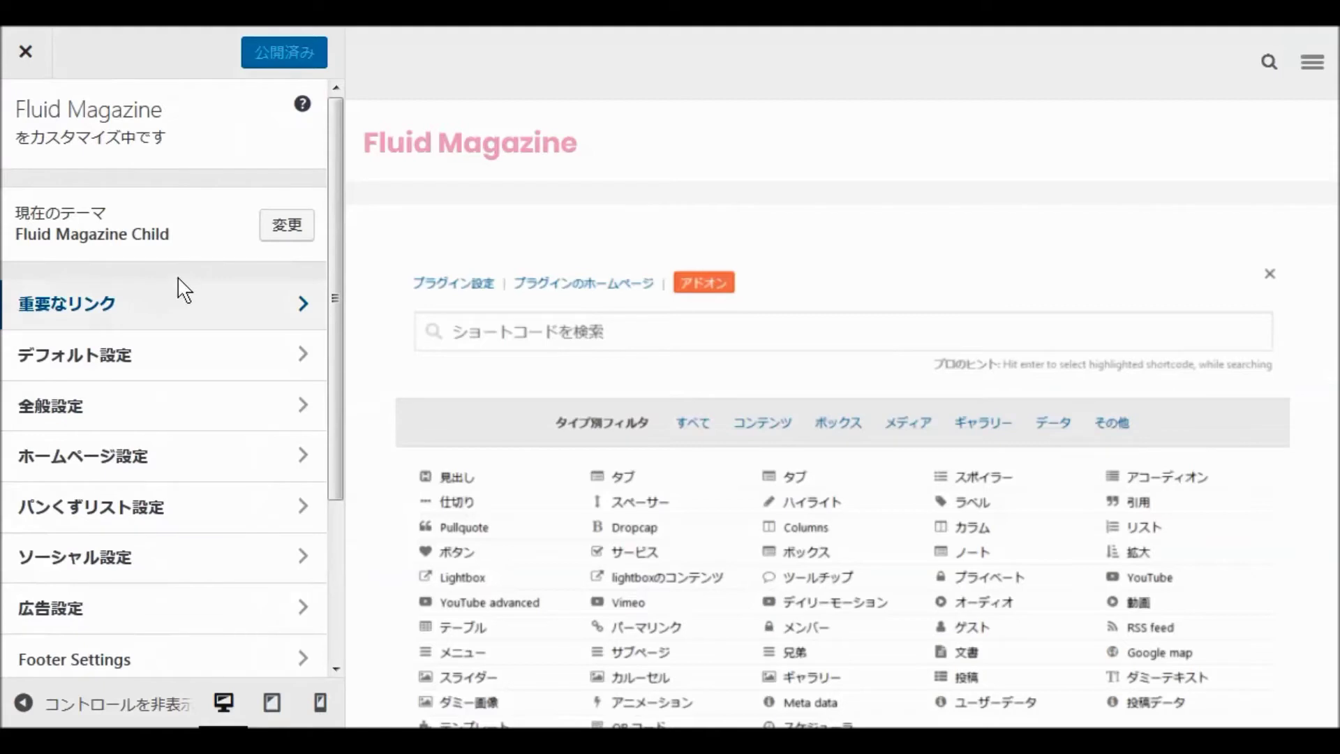
- Go to the site identity settings (サイト基本情報) within the default settings (デフォルト設定)
scroll(162, 309, "down", 2)
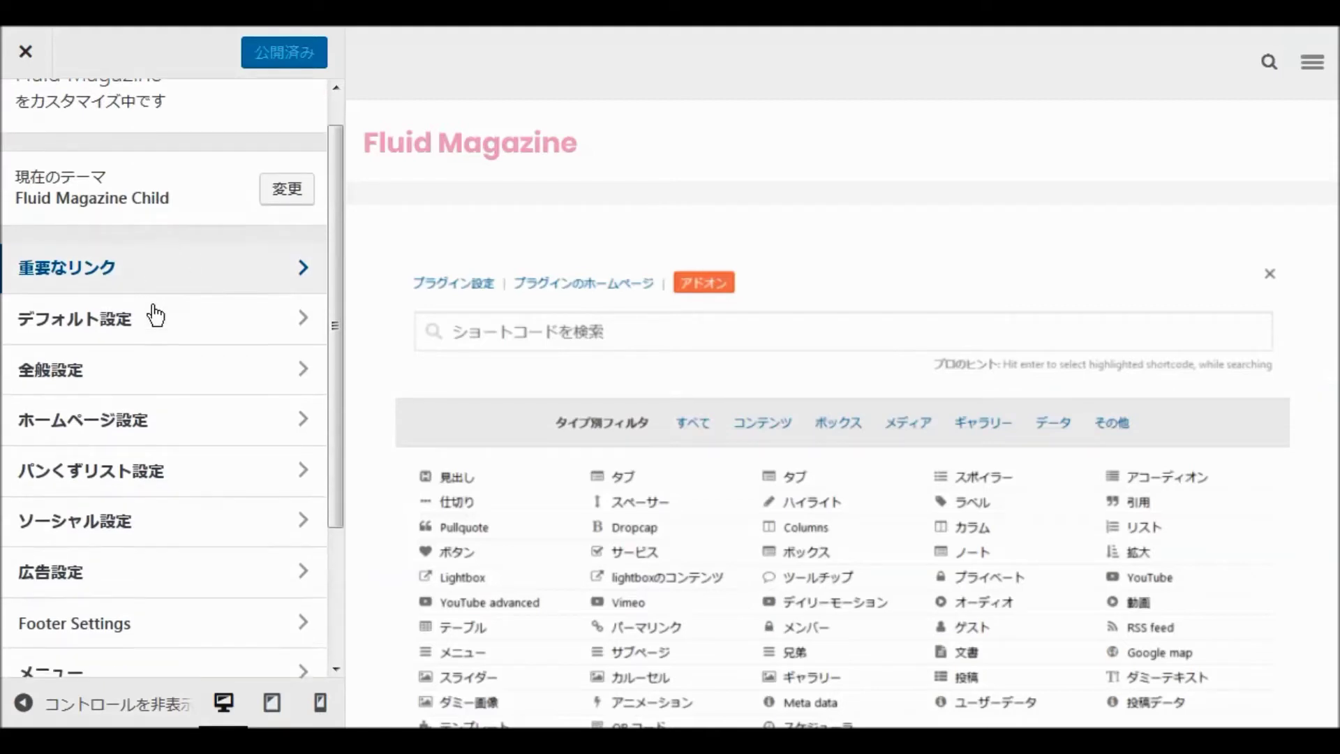
left_click(87, 241)
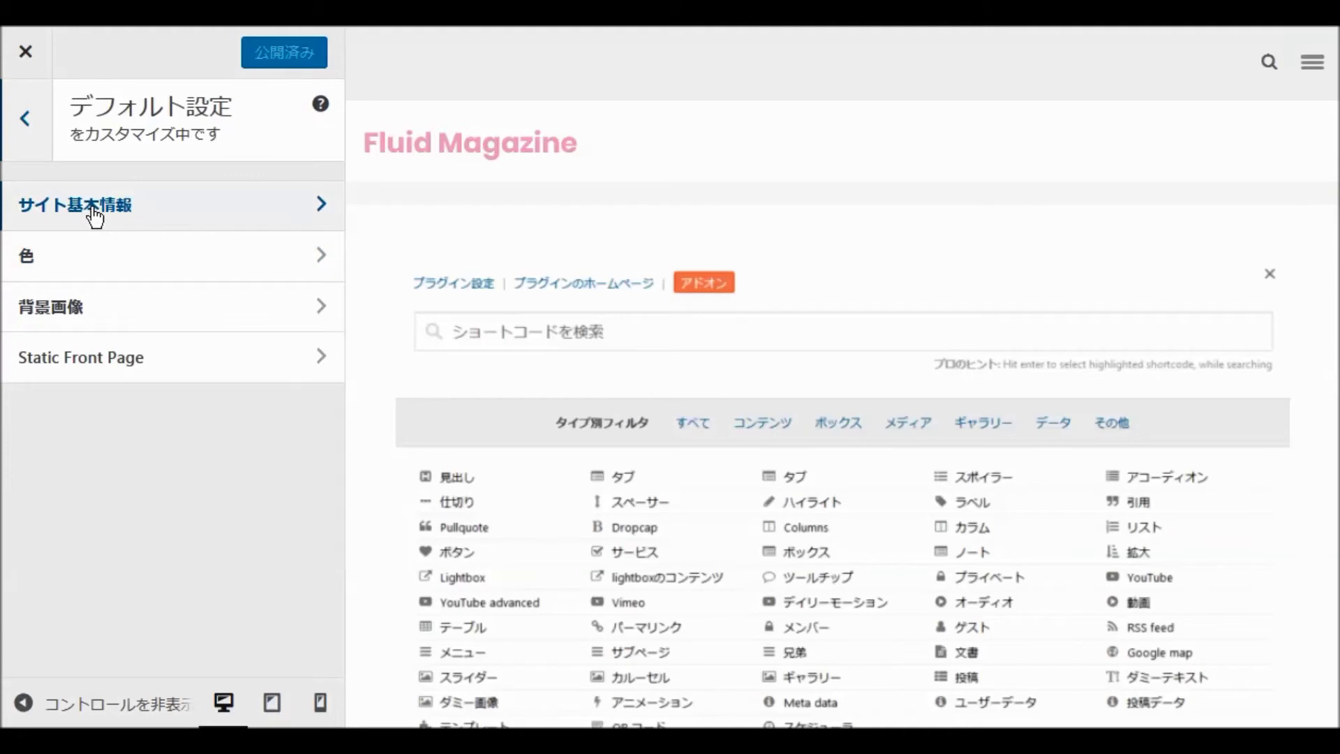
left_click(95, 216)
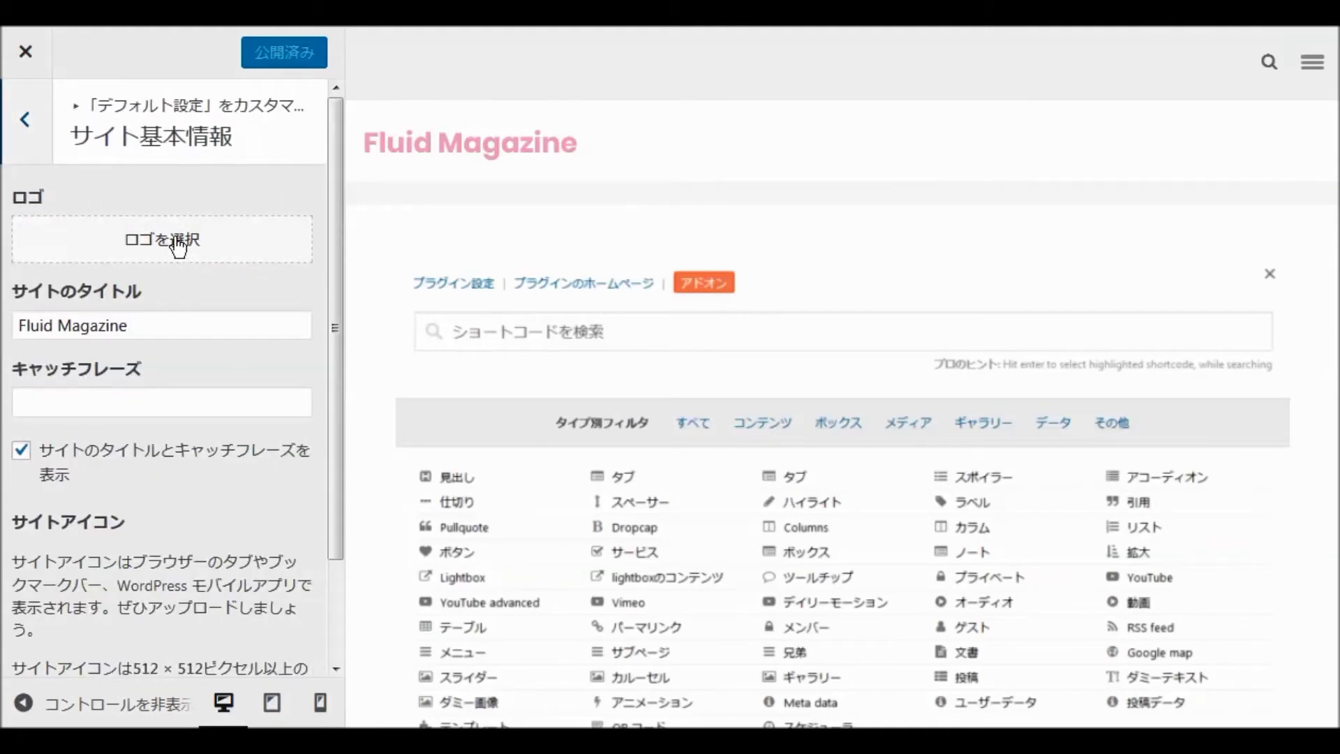
- Set the site logo to 908icon.png from the media library without cropping it
left_click(178, 242)
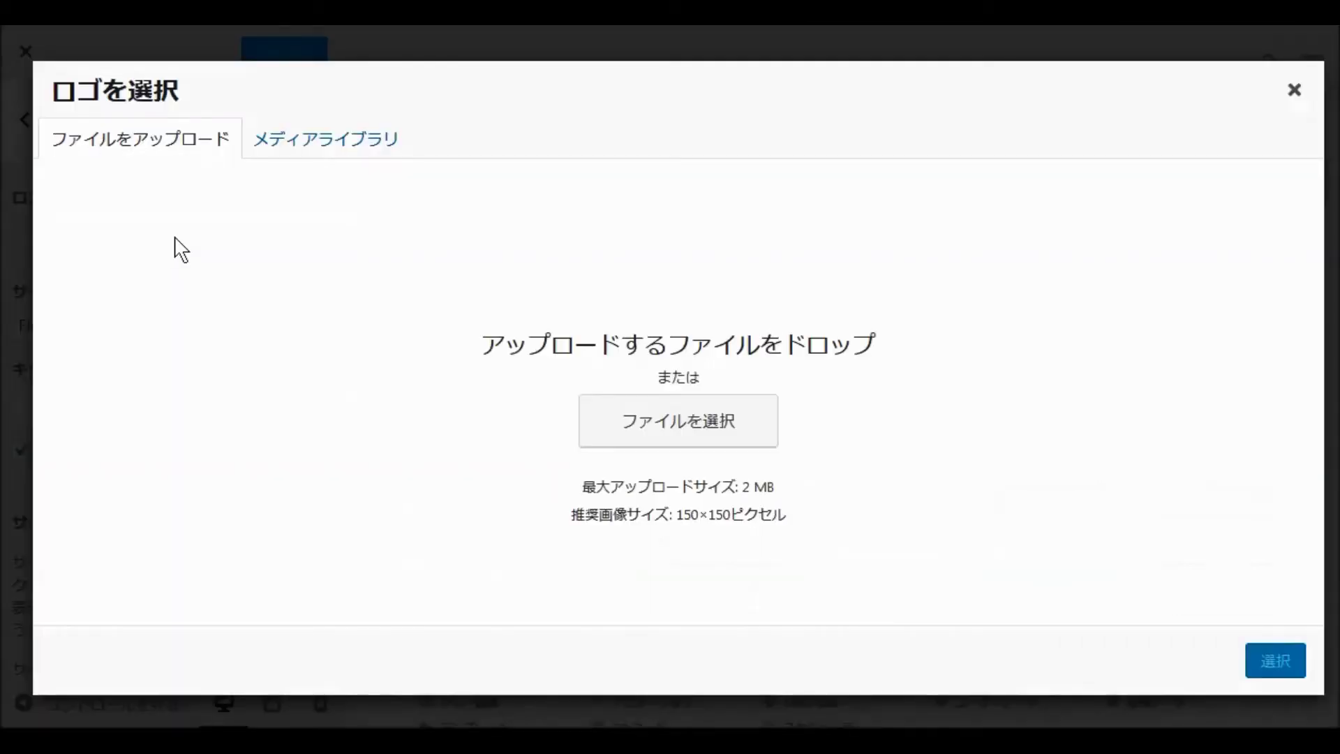
left_click(339, 142)
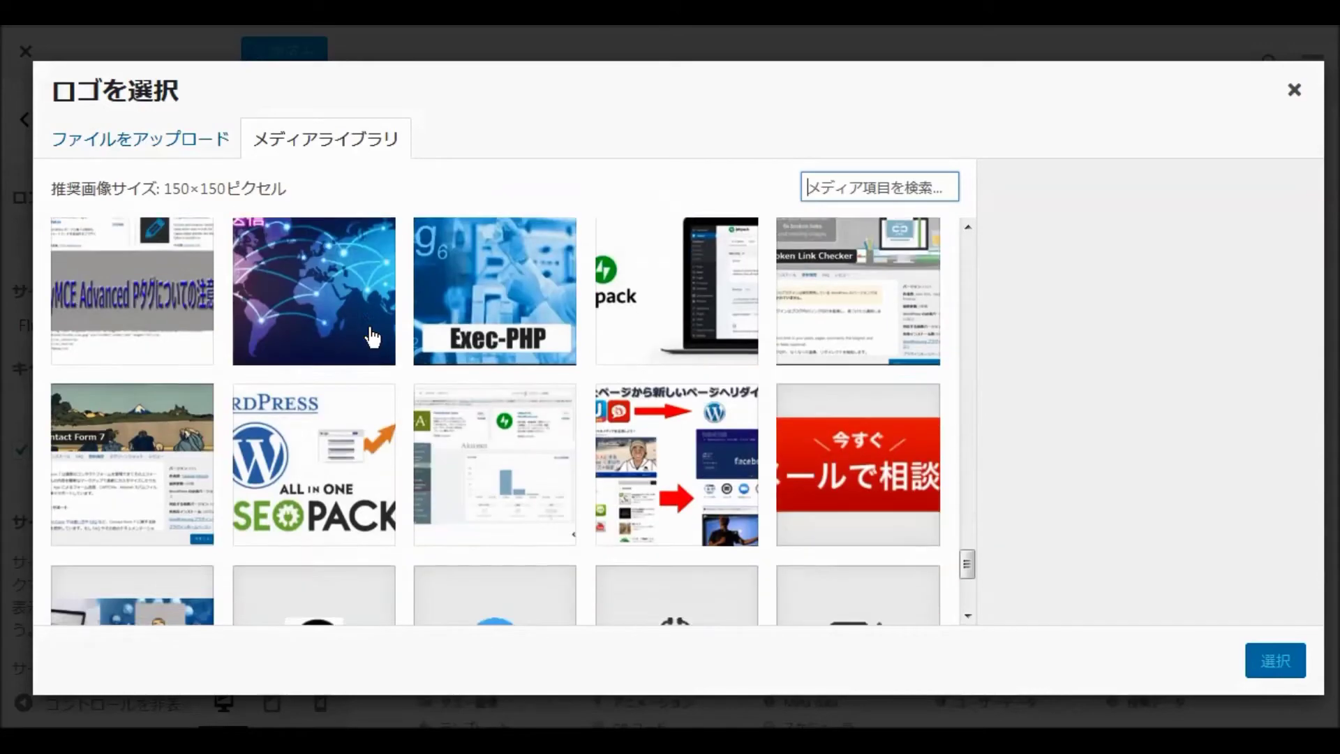
scroll(372, 338, "up", 10)
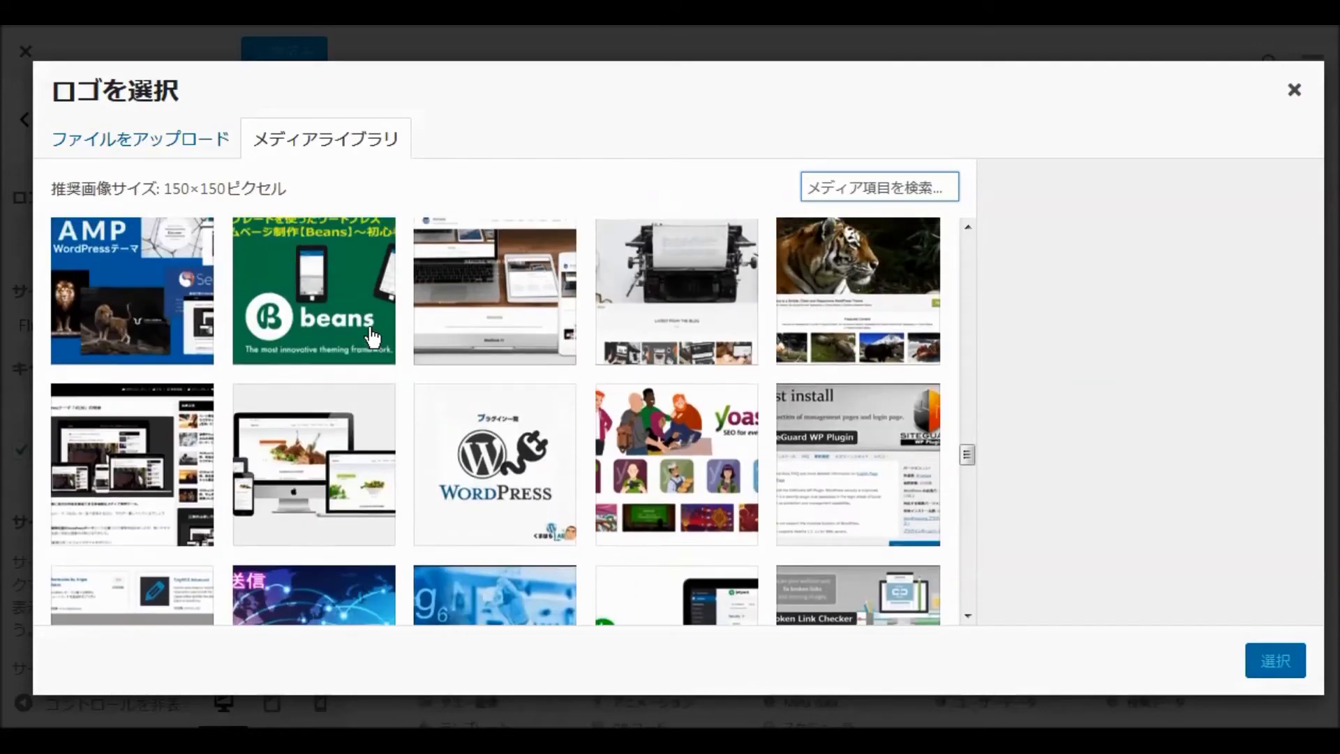
scroll(372, 337, "up", 10)
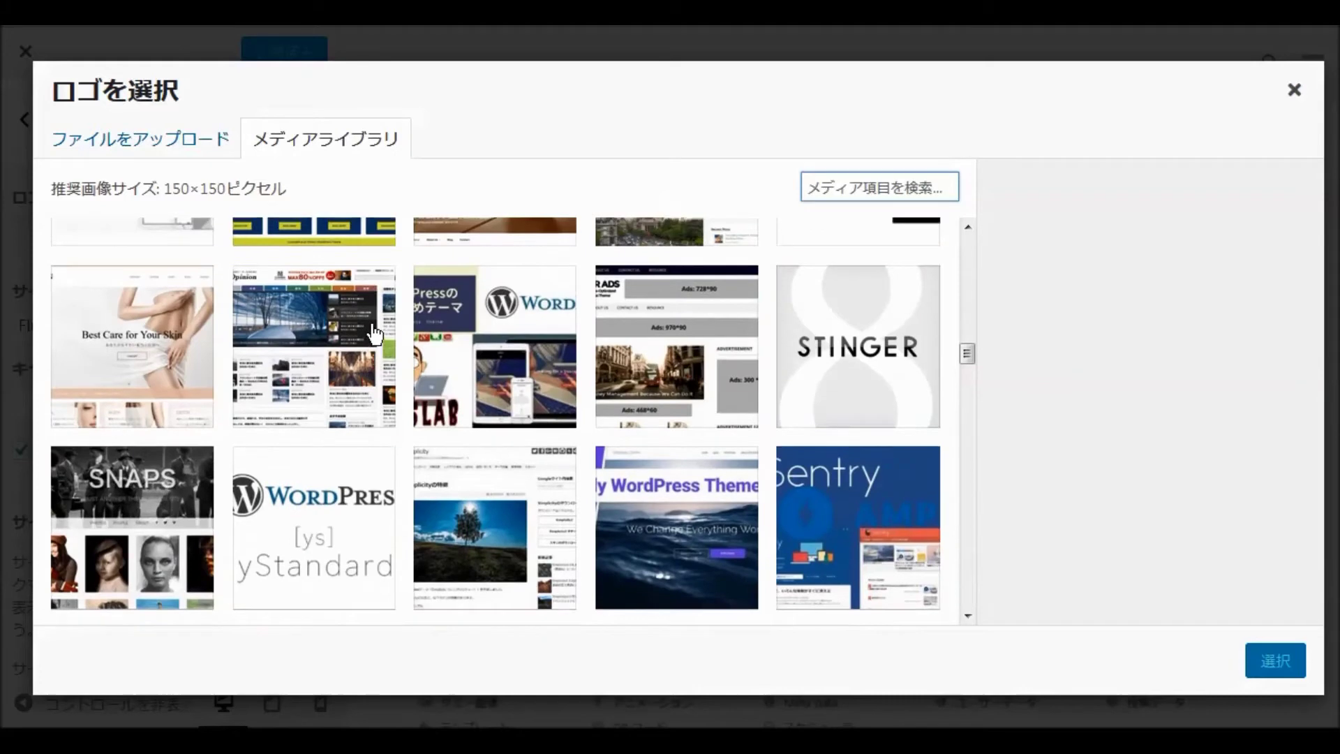
scroll(377, 331, "up", 8)
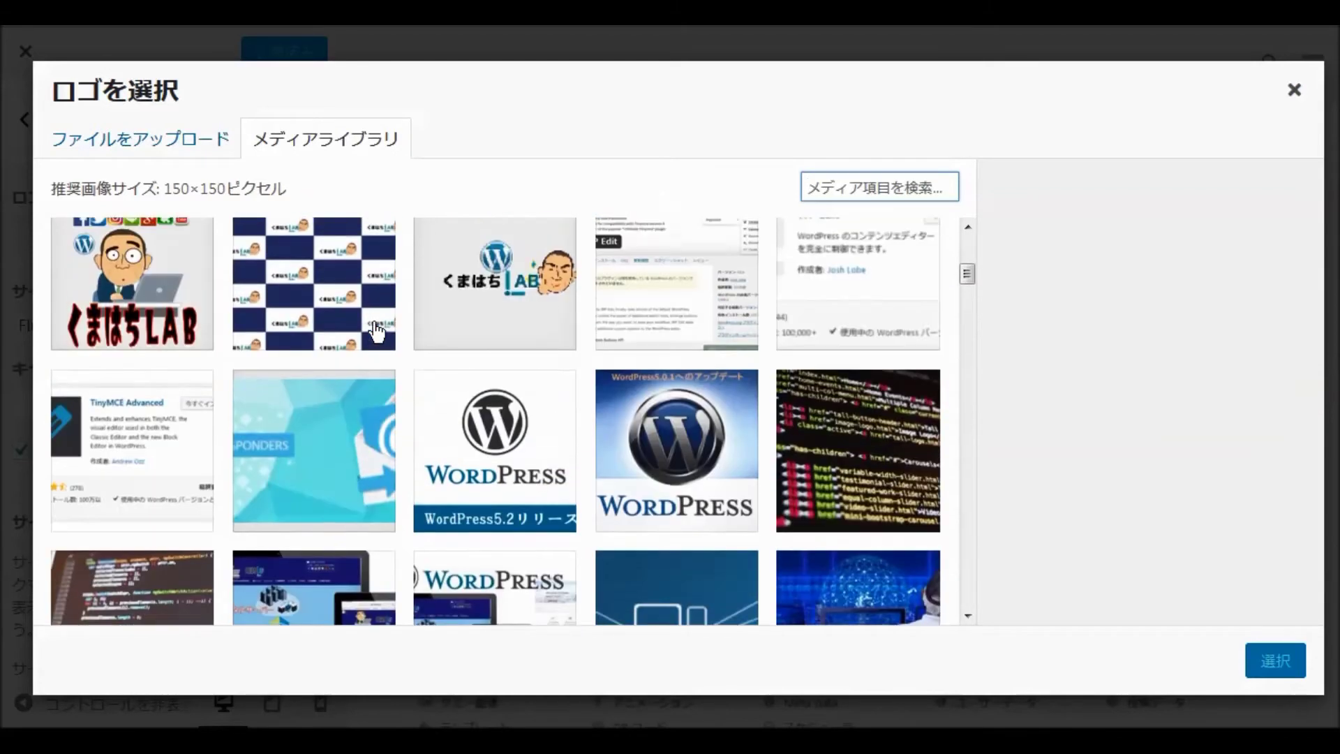
scroll(371, 331, "up", 3)
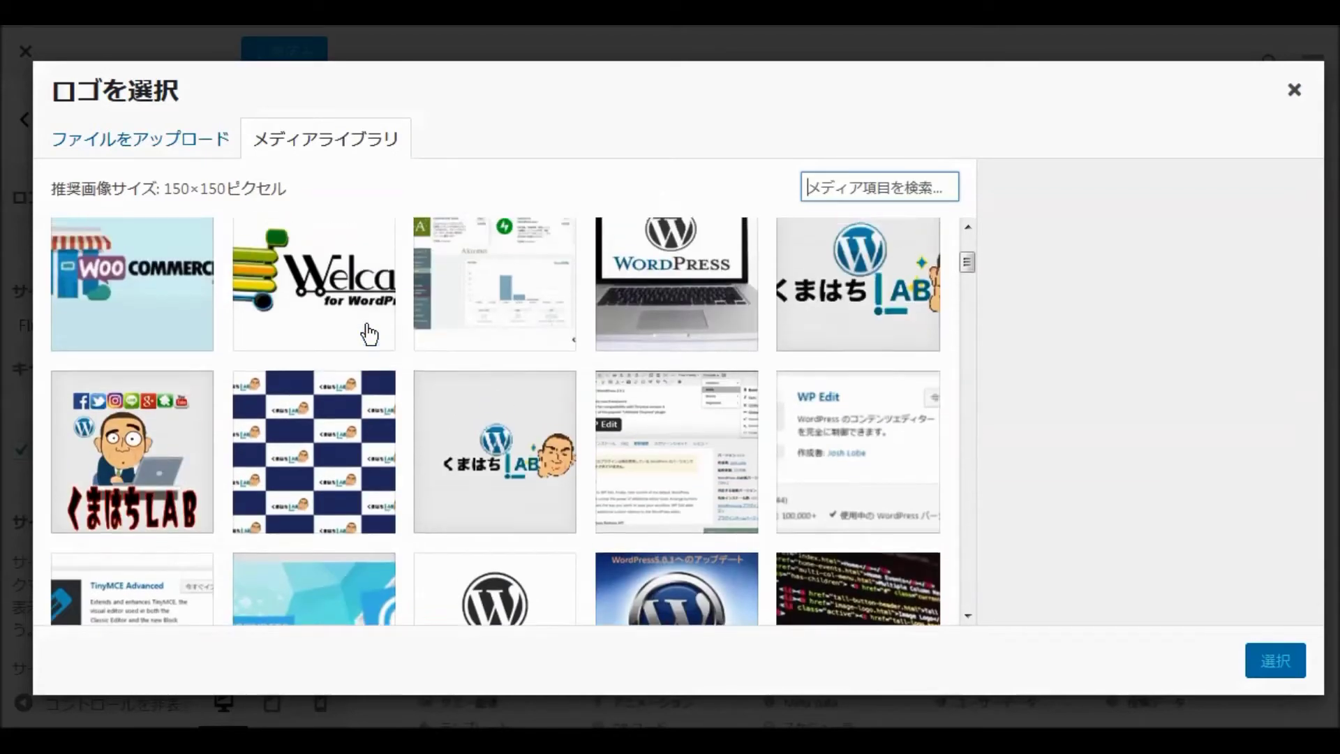
left_click(210, 504)
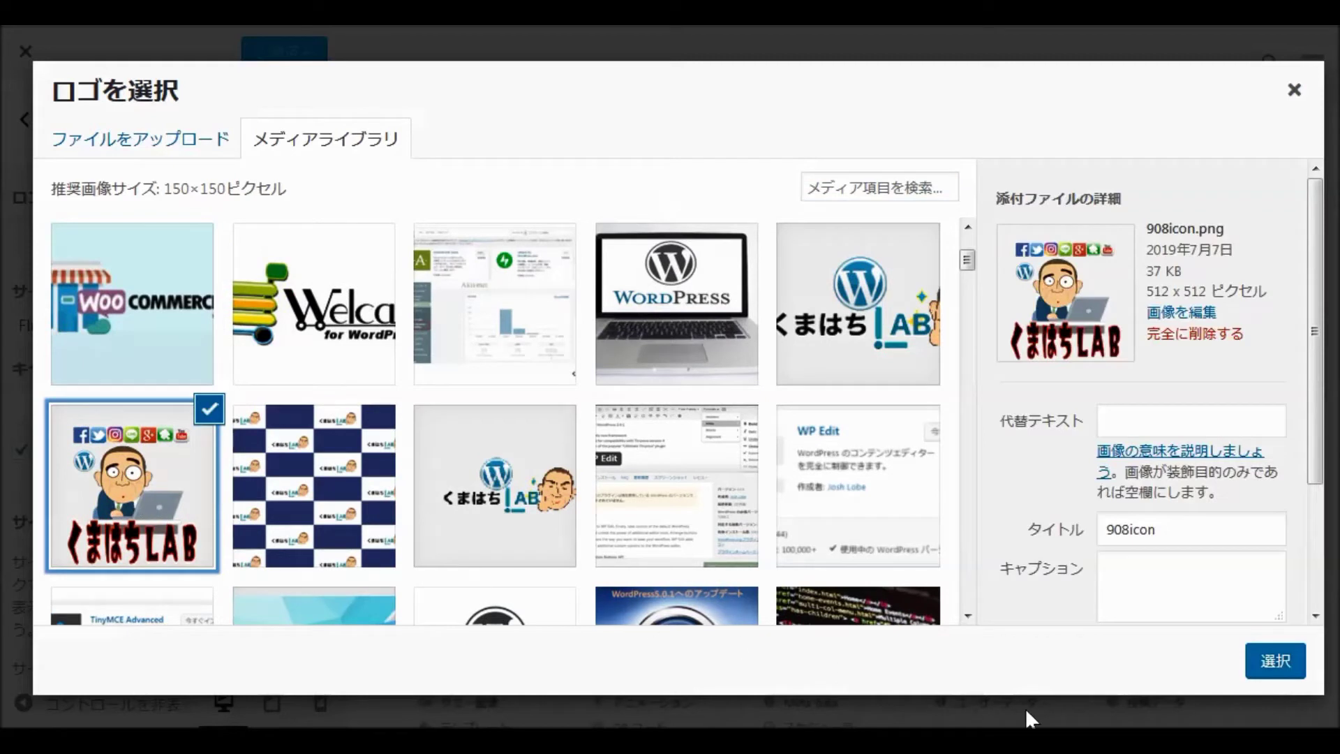
left_click(1271, 662)
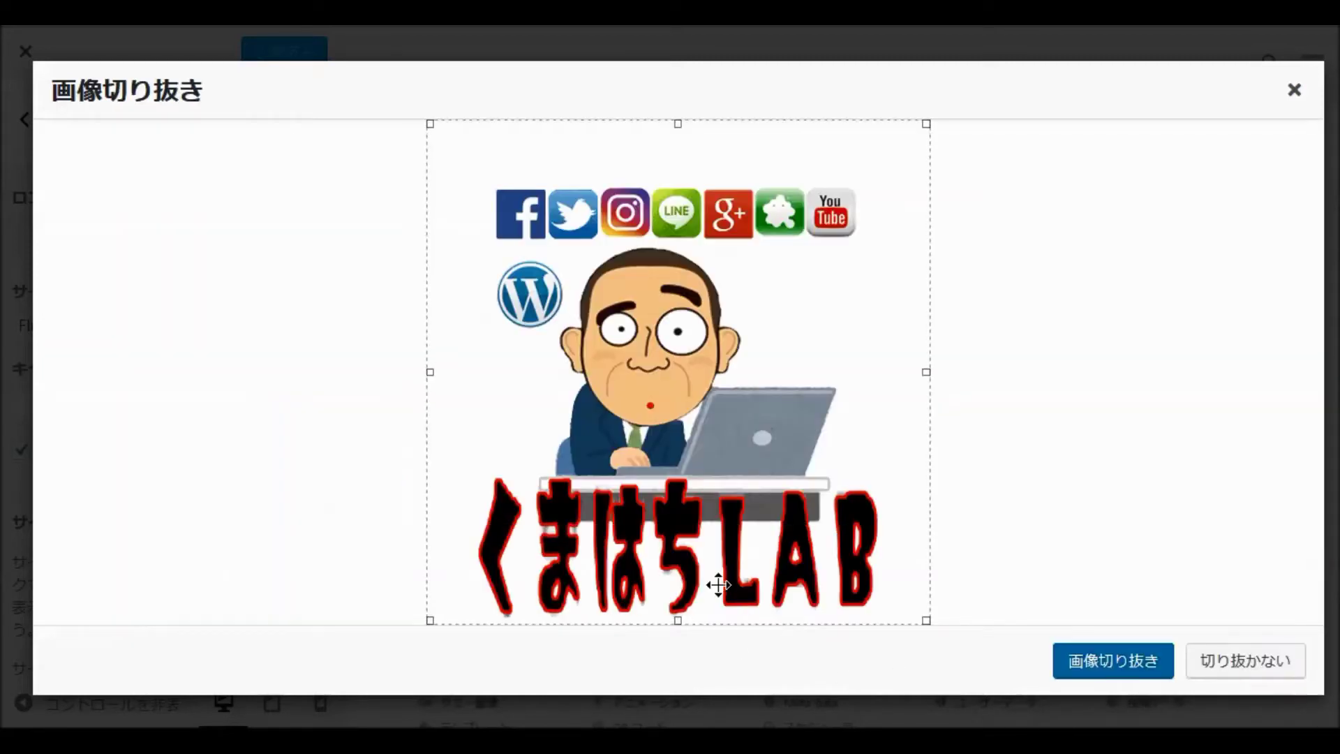
left_click(1222, 674)
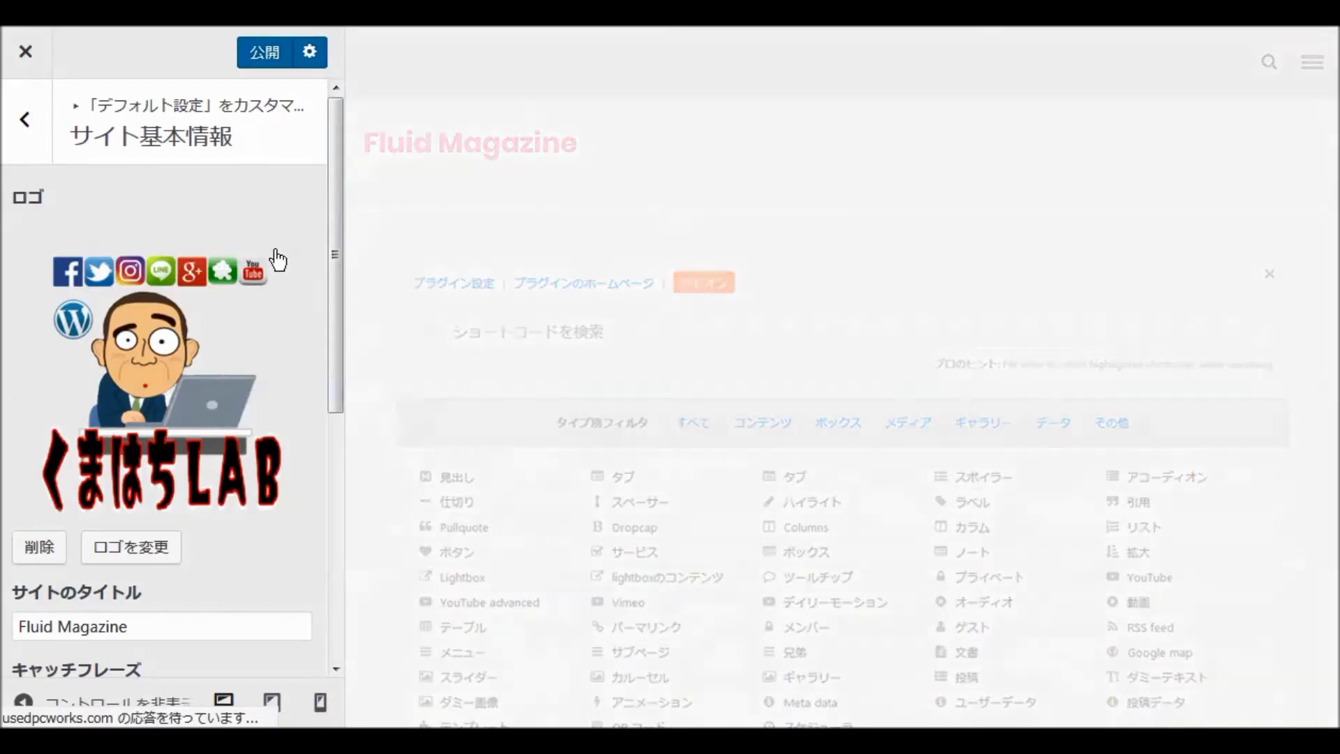
- Turn off the display of the site title and tagline in the site identity settings
scroll(253, 353, "down", 5)
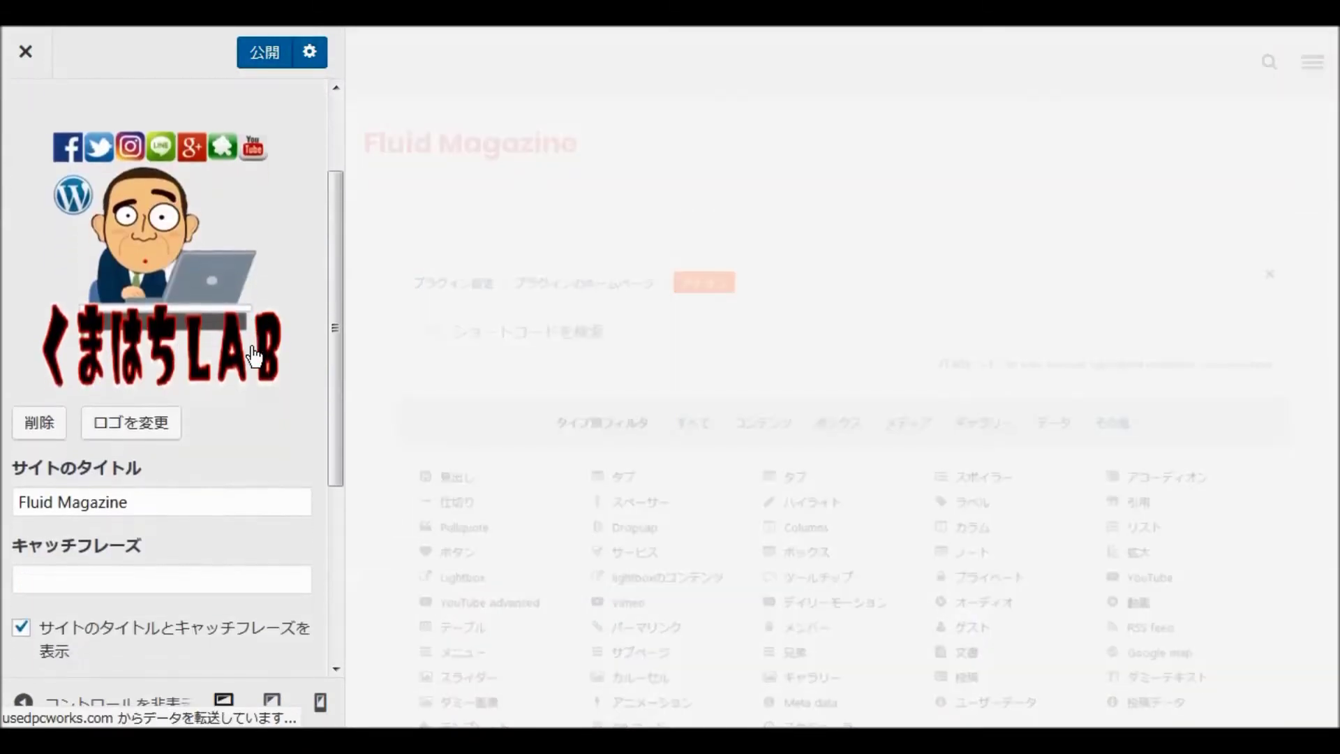
scroll(252, 356, "down", 2)
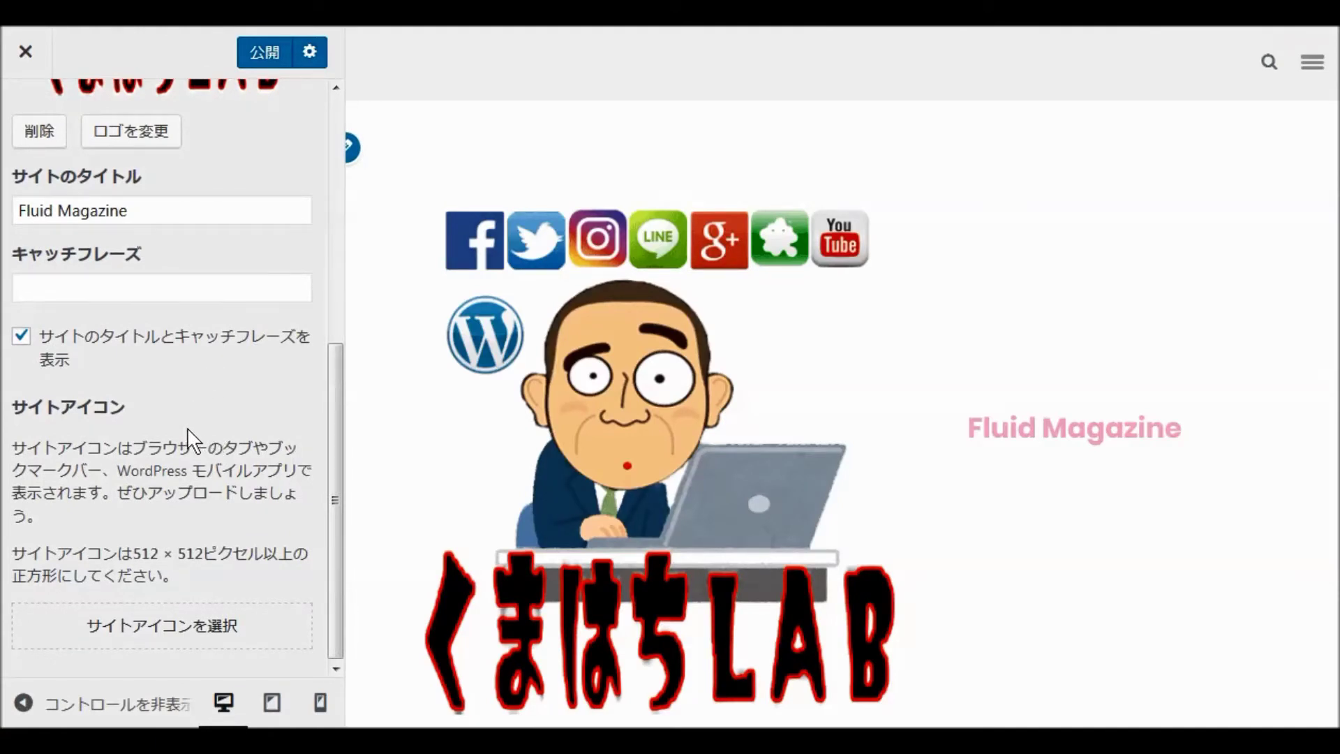
left_click(20, 339)
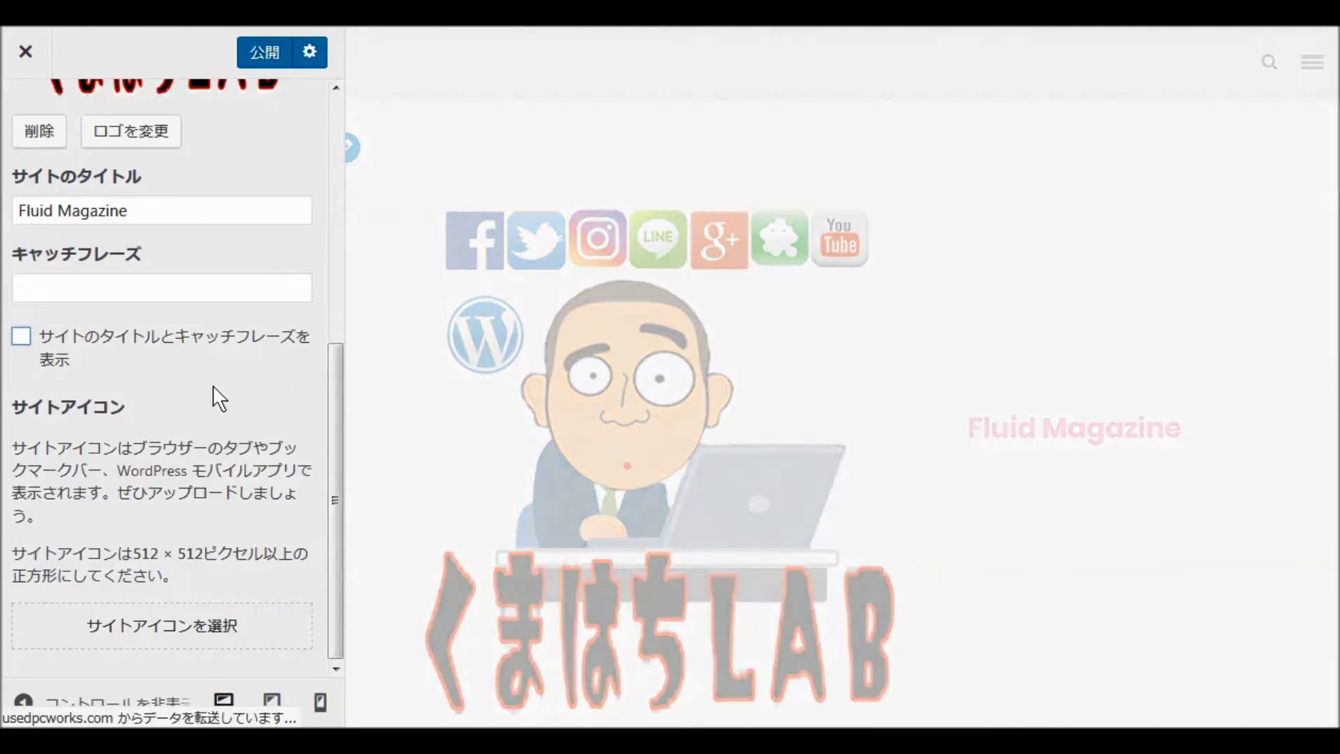
- Set the site icon to 908icon.png from the media library
left_click(145, 638)
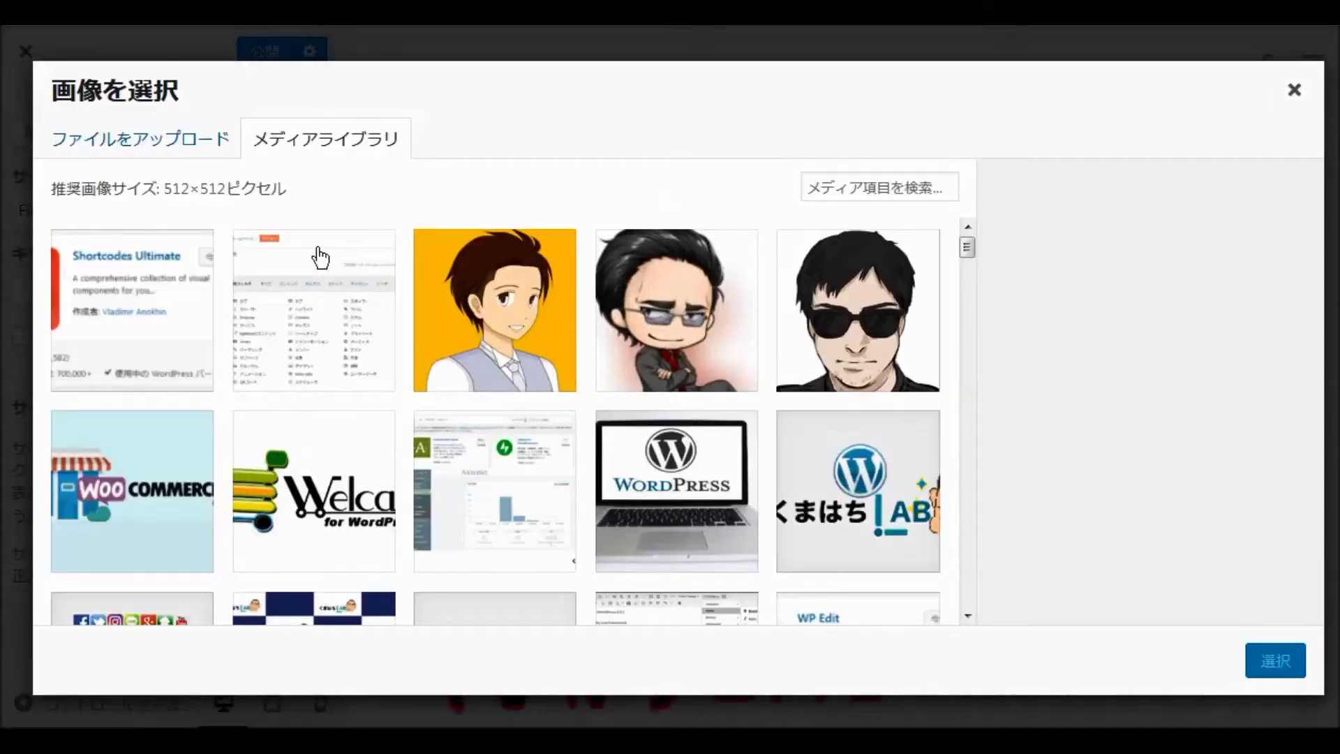
scroll(425, 336, "down", 5)
scroll(422, 332, "down", 3)
scroll(423, 328, "up", 3)
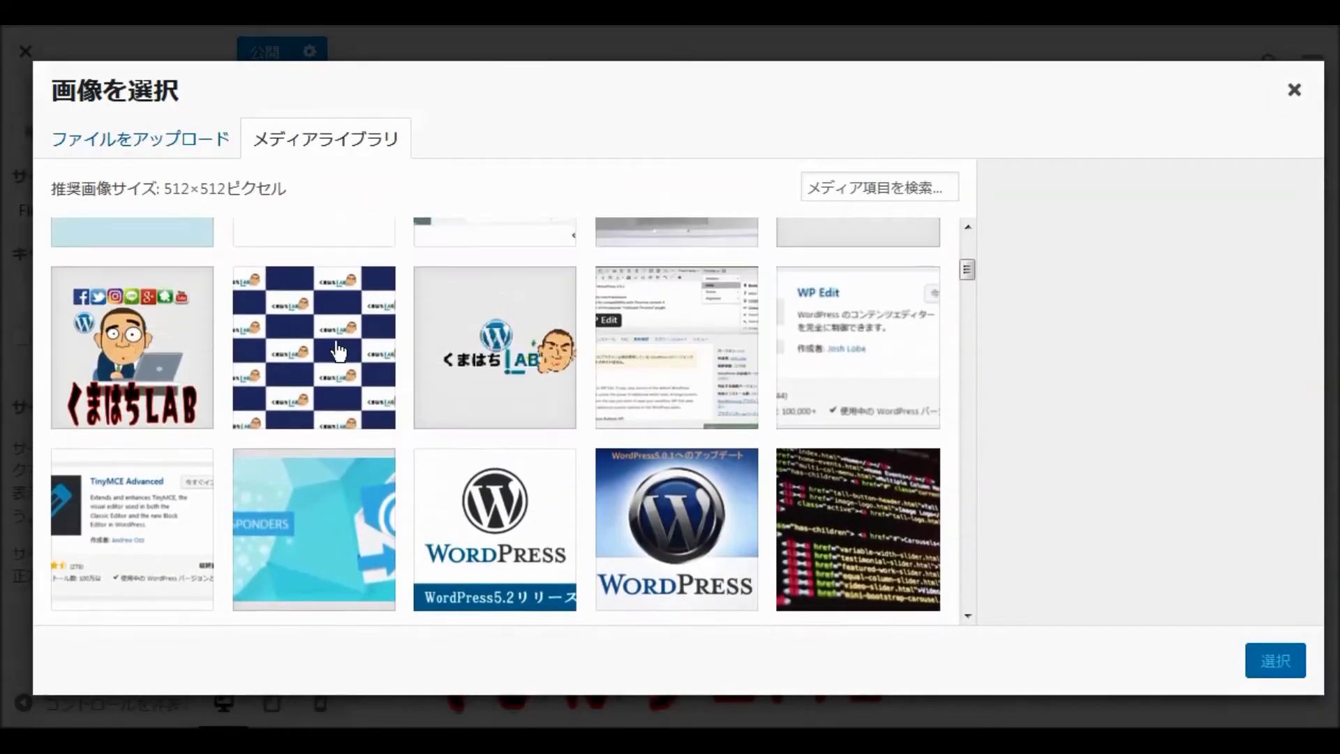
left_click(132, 345)
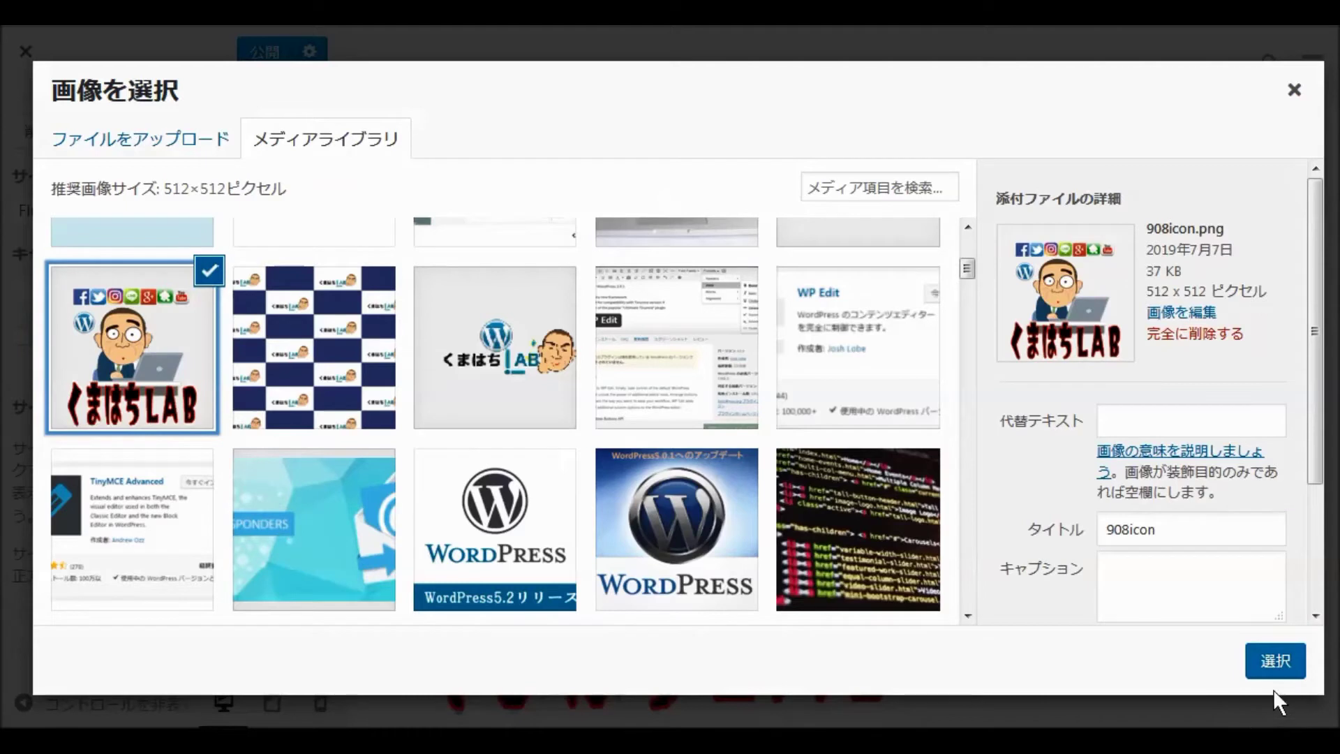
left_click(1273, 661)
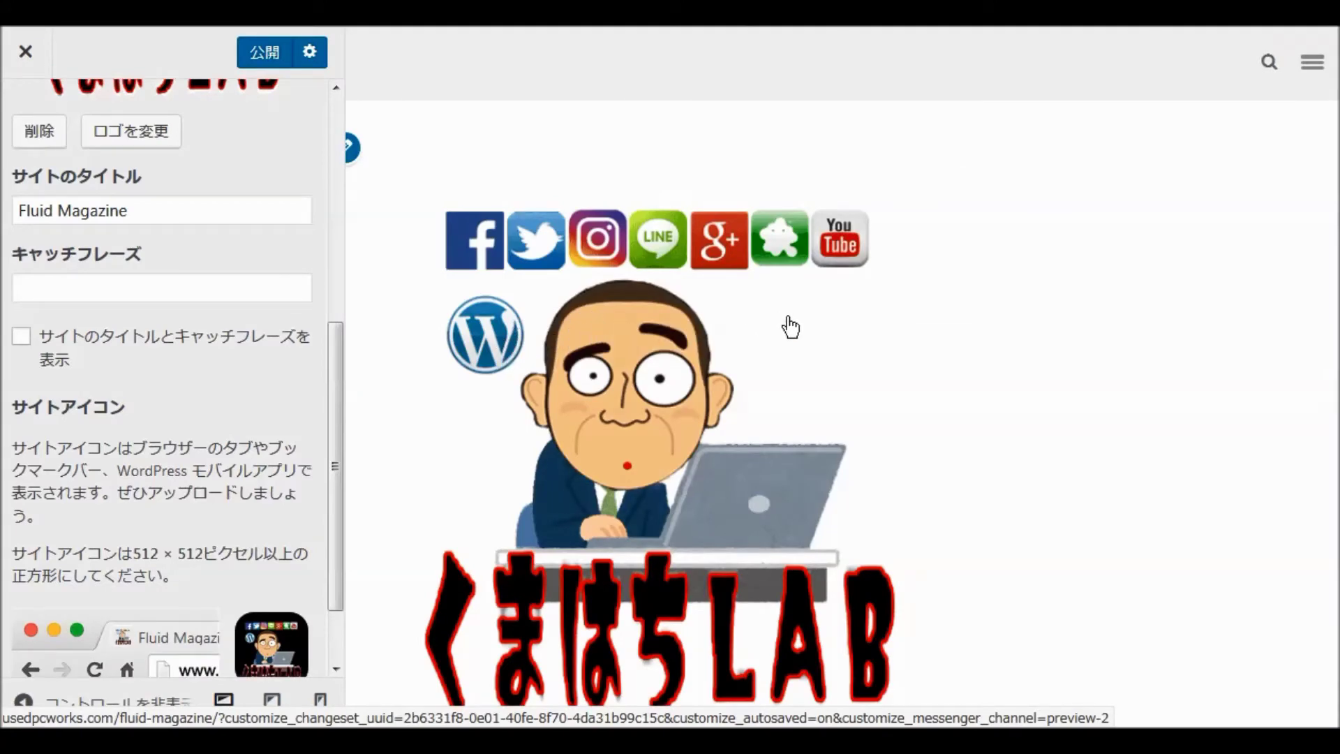
- Replace the site logo with the smaller image showing only the cartoon man at the laptop
scroll(184, 453, "up", 3)
scroll(228, 453, "up", 2)
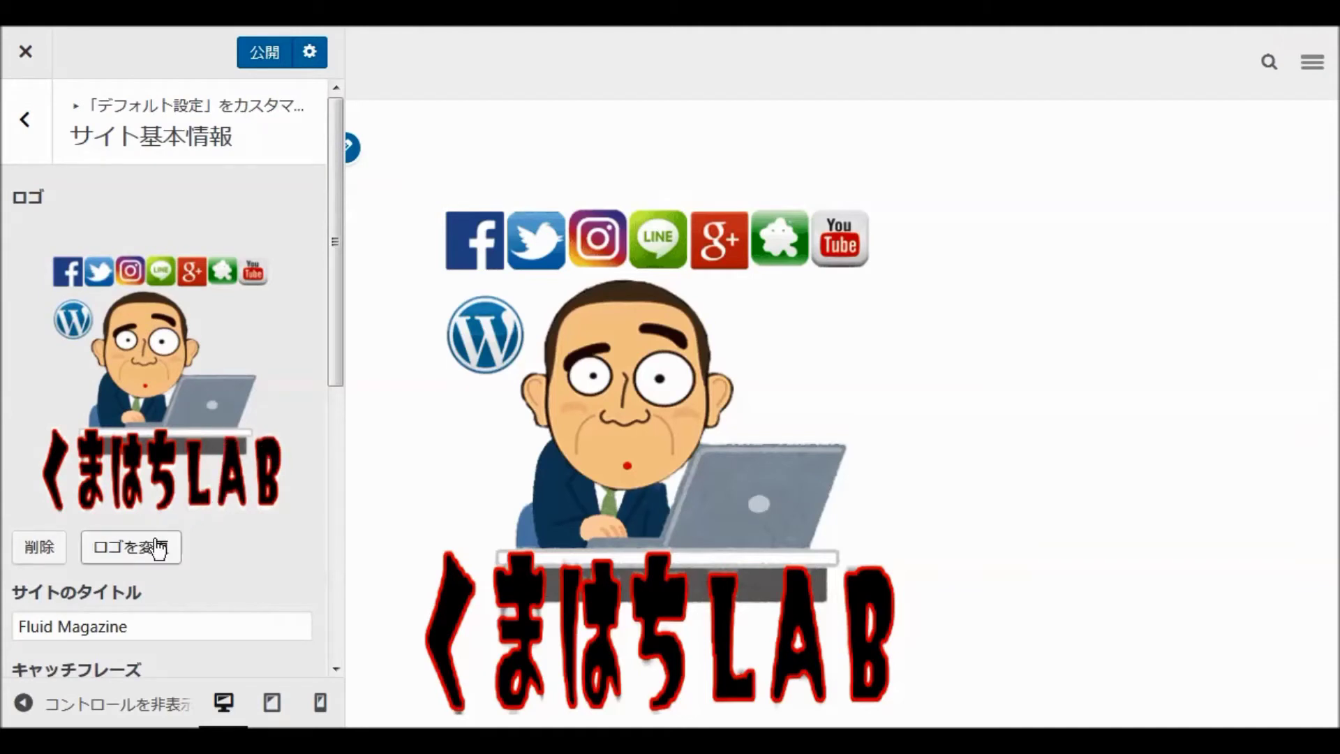
left_click(114, 558)
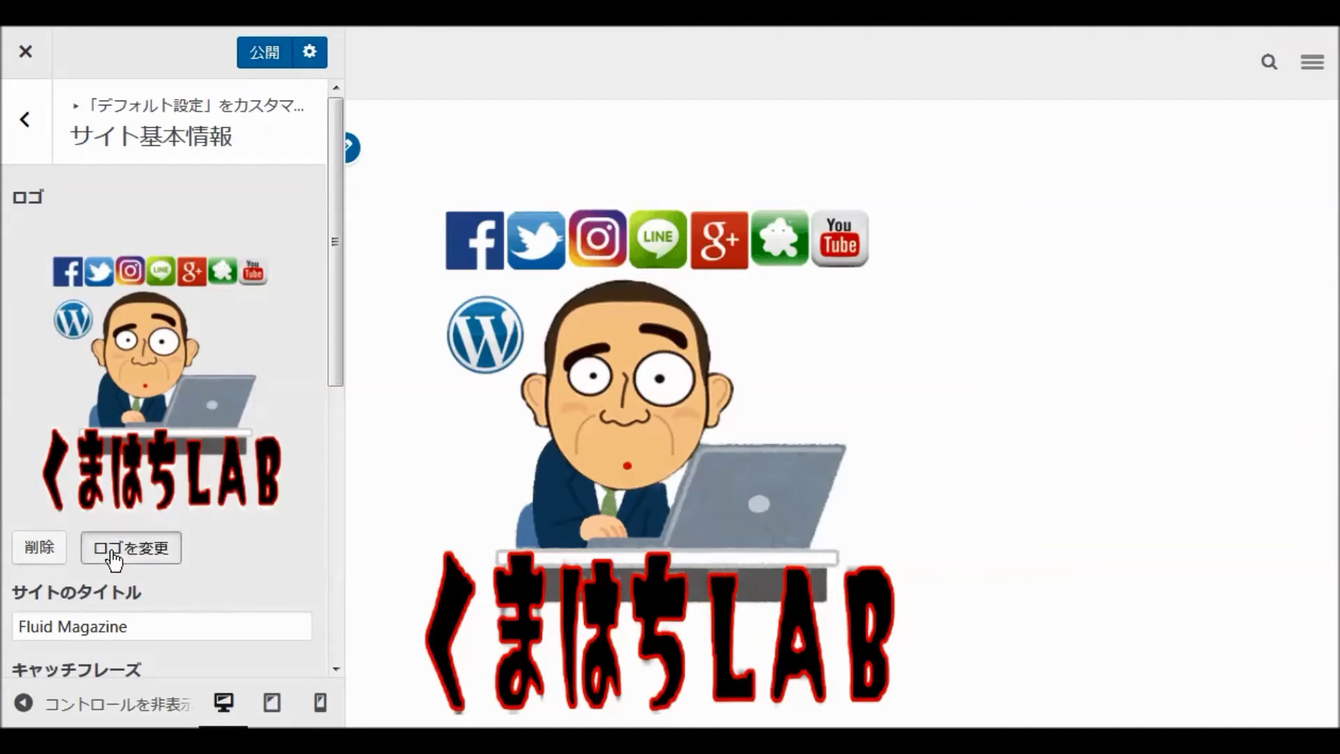
key("Escape")
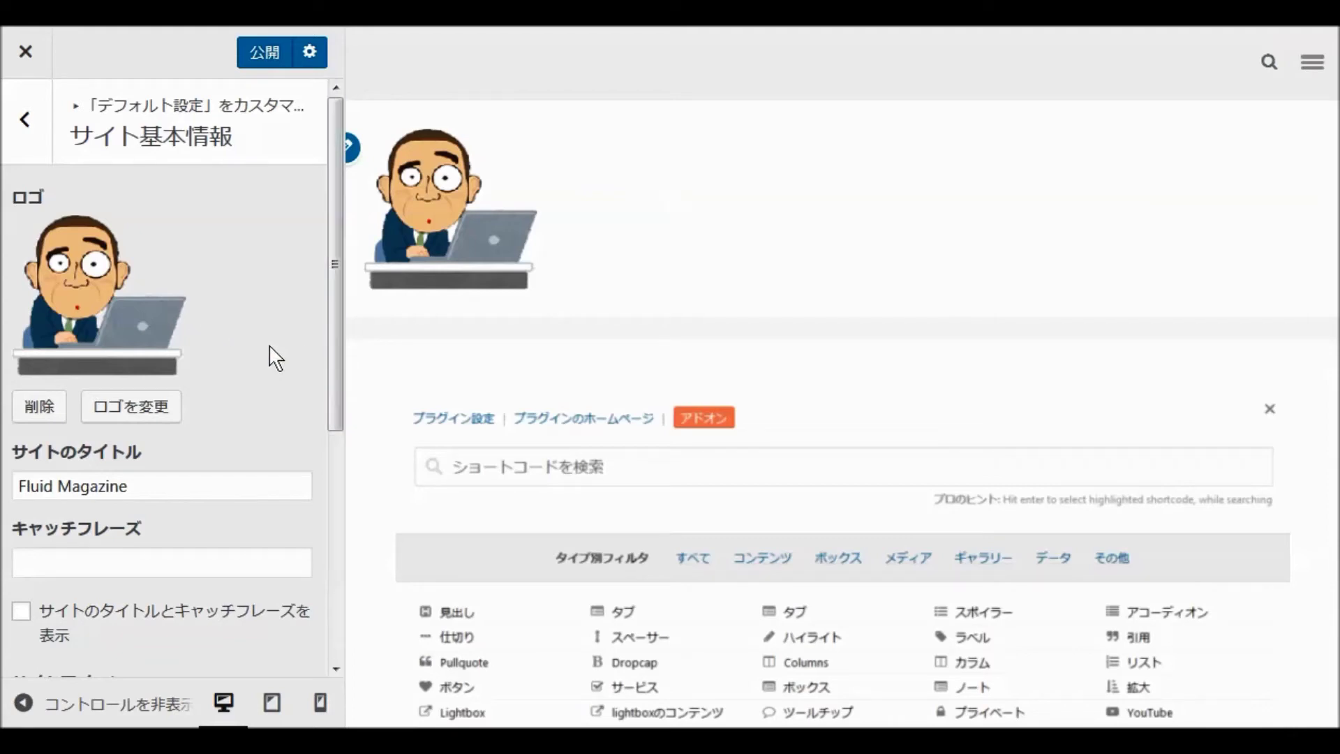
- Publish the site identity changes and leave that section
scroll(270, 345, "down", 5)
scroll(264, 349, "up", 5)
left_click(266, 57)
left_click(29, 130)
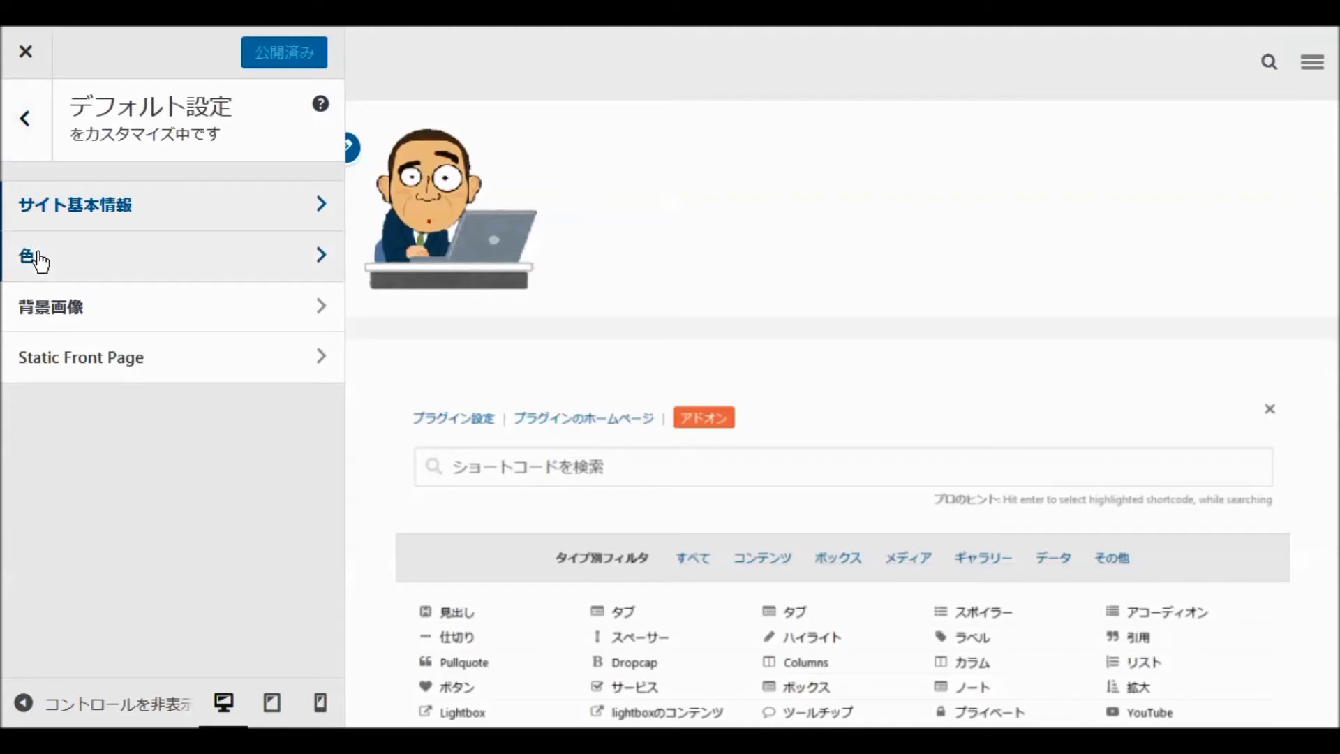
- Look through the background color, background image and static front page settings, then the list of homepage settings
left_click(38, 252)
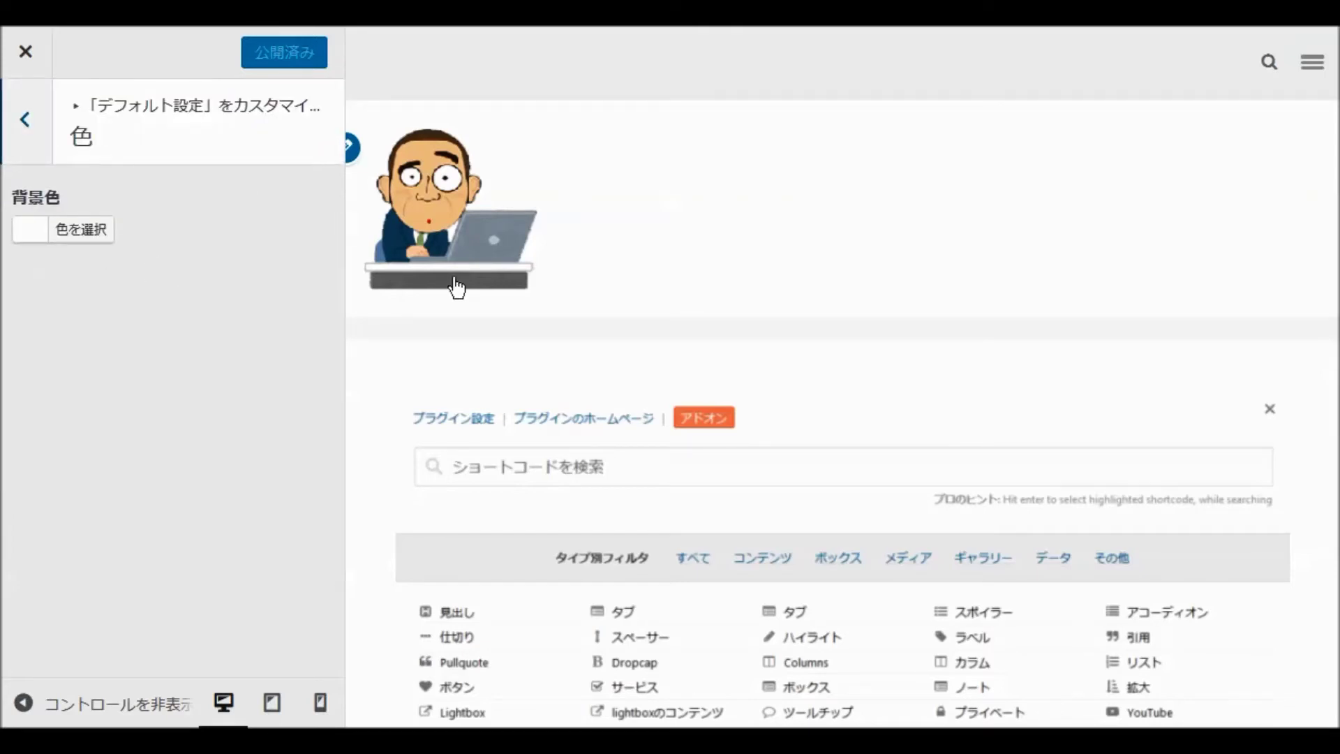
left_click(23, 129)
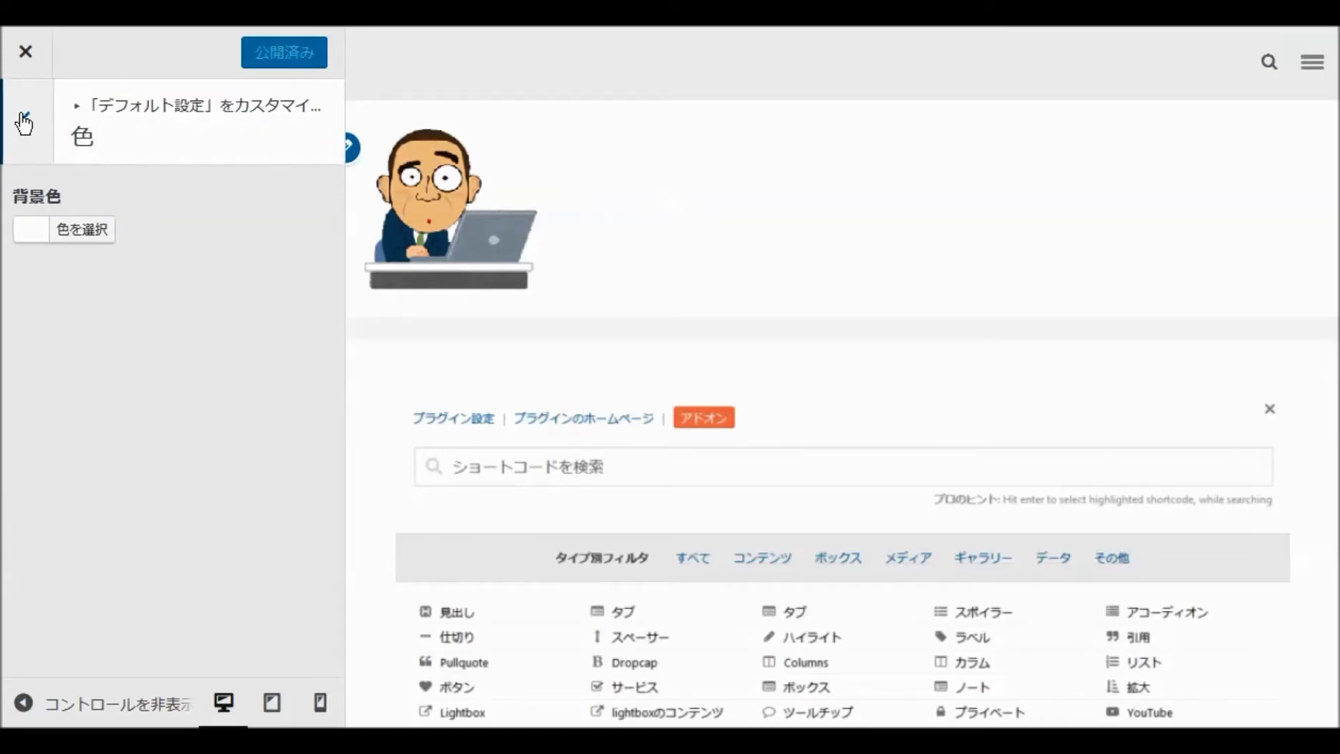
left_click(93, 309)
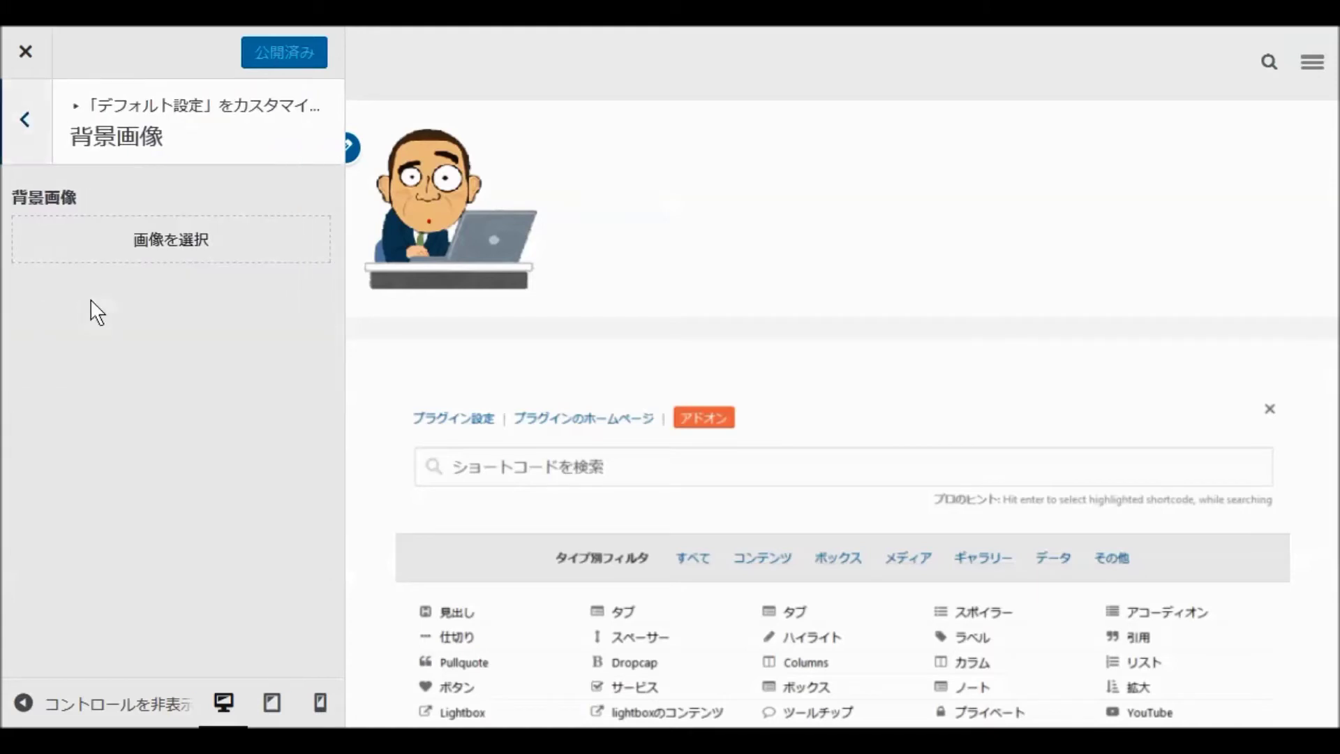
left_click(25, 111)
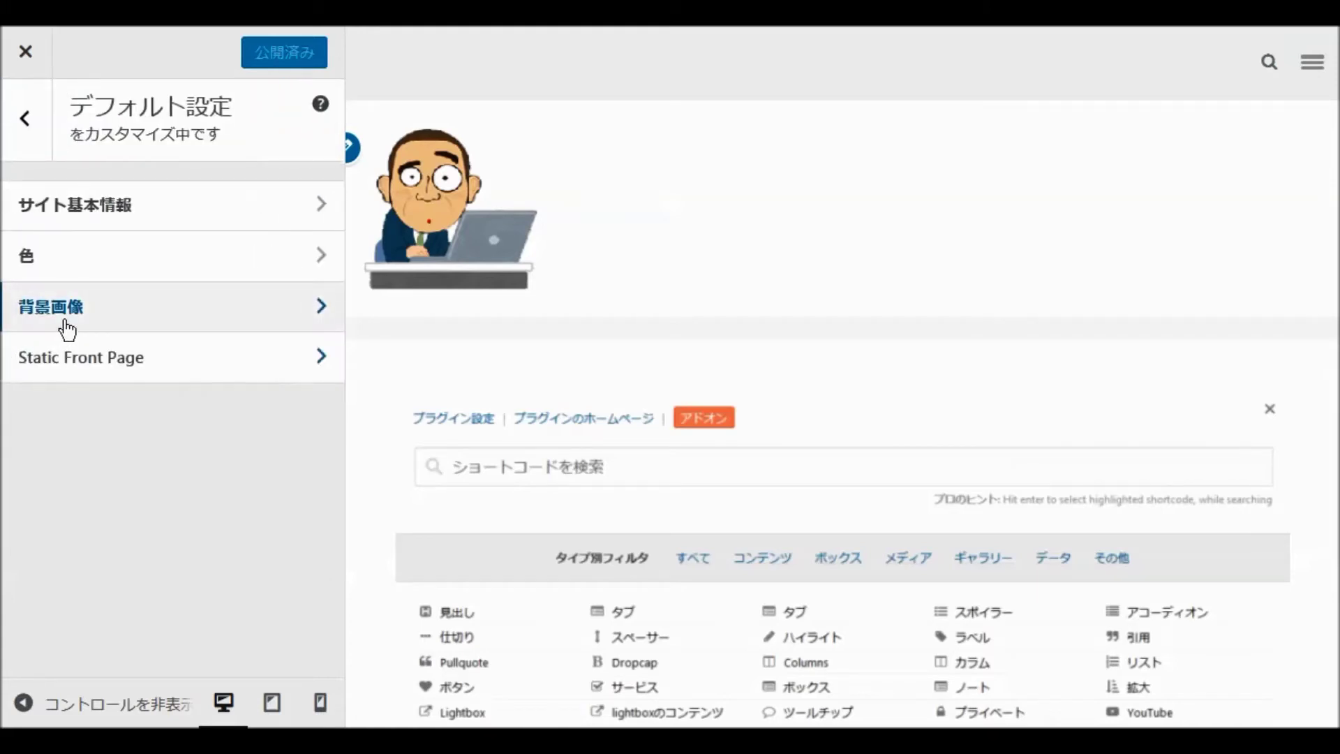
left_click(112, 373)
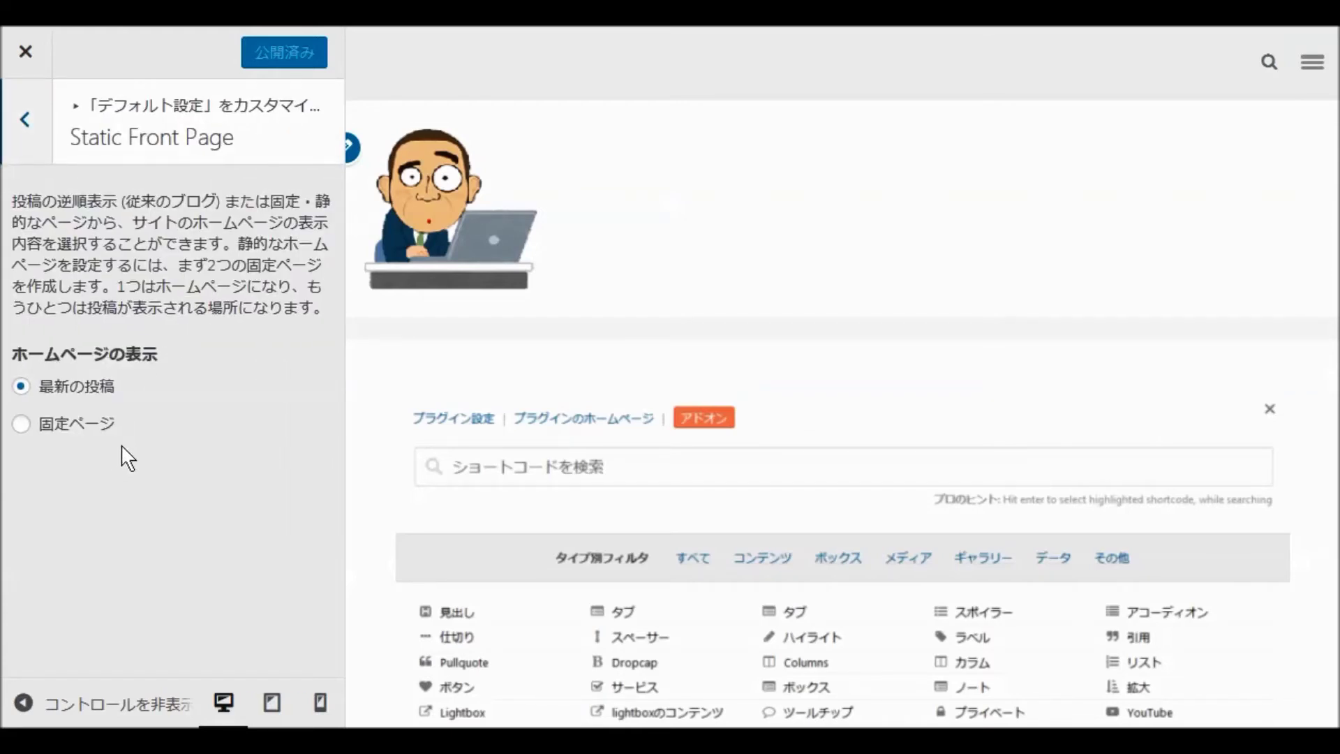
left_click(24, 123)
left_click(24, 126)
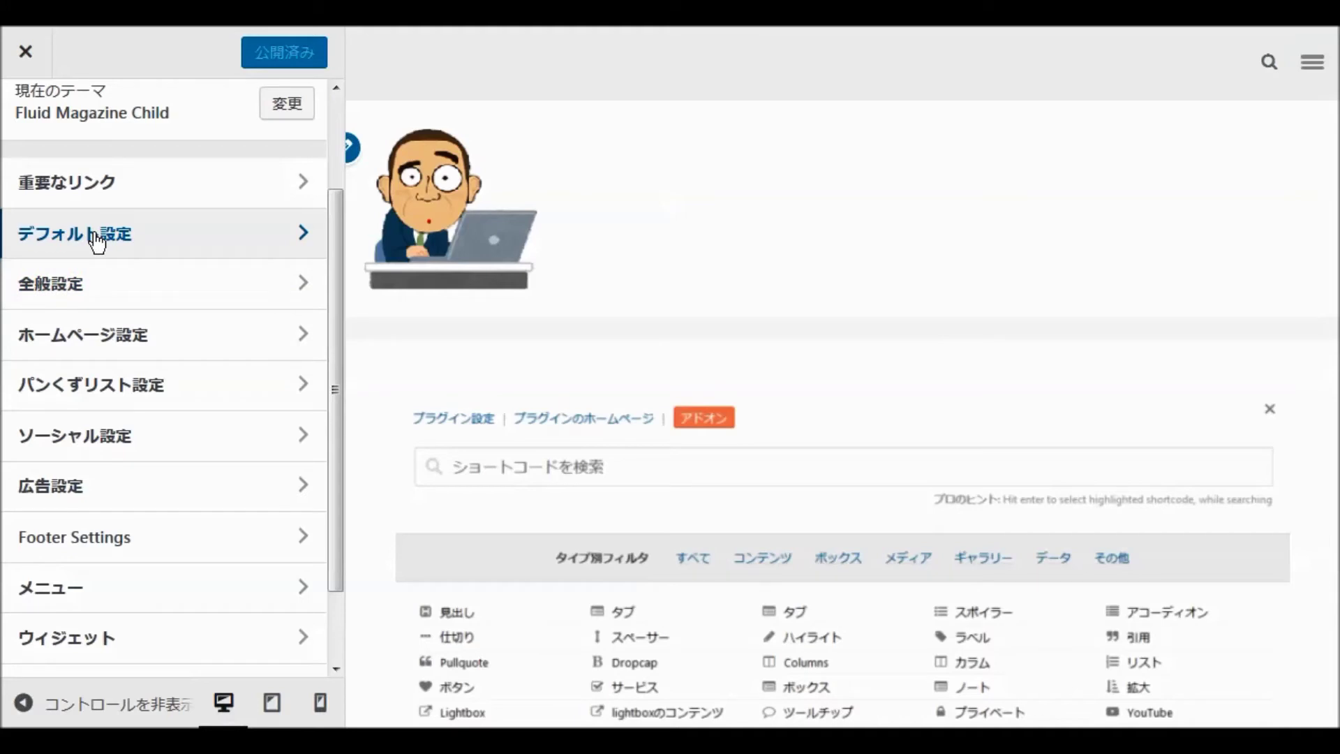
left_click(130, 342)
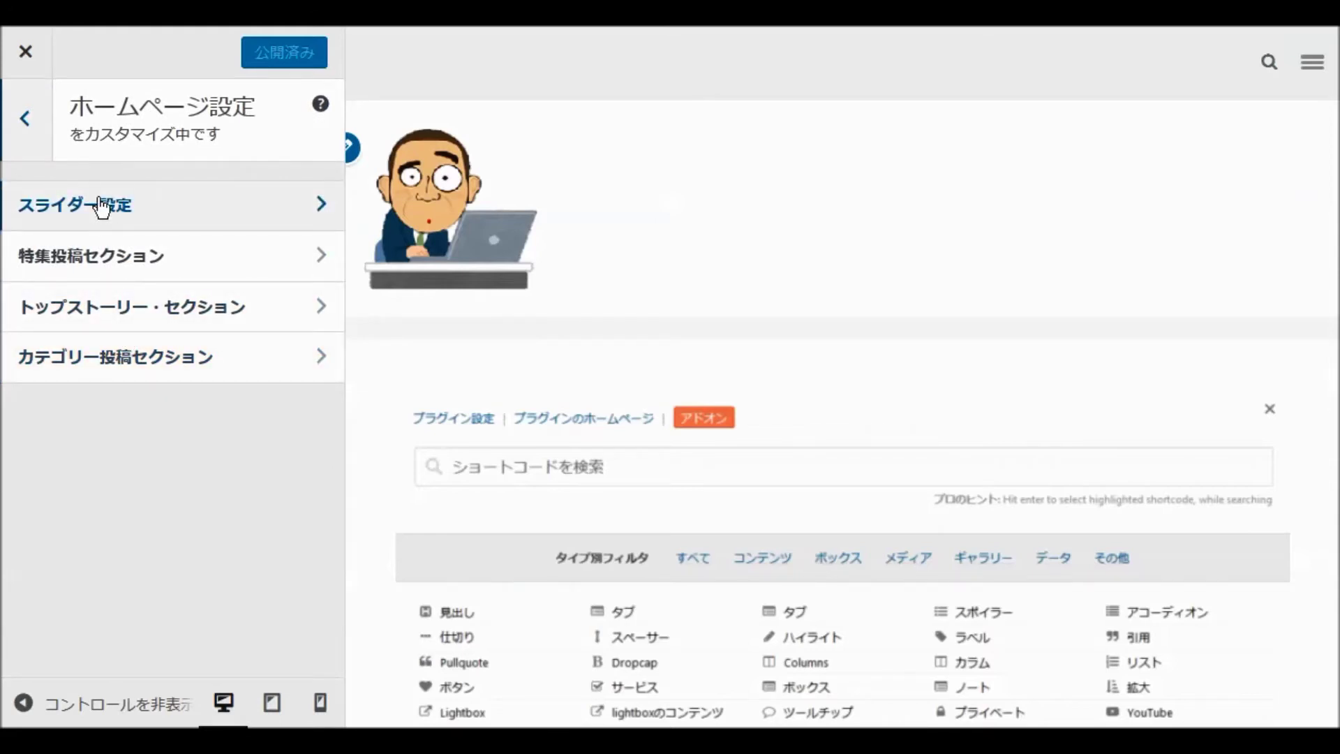
left_click(25, 113)
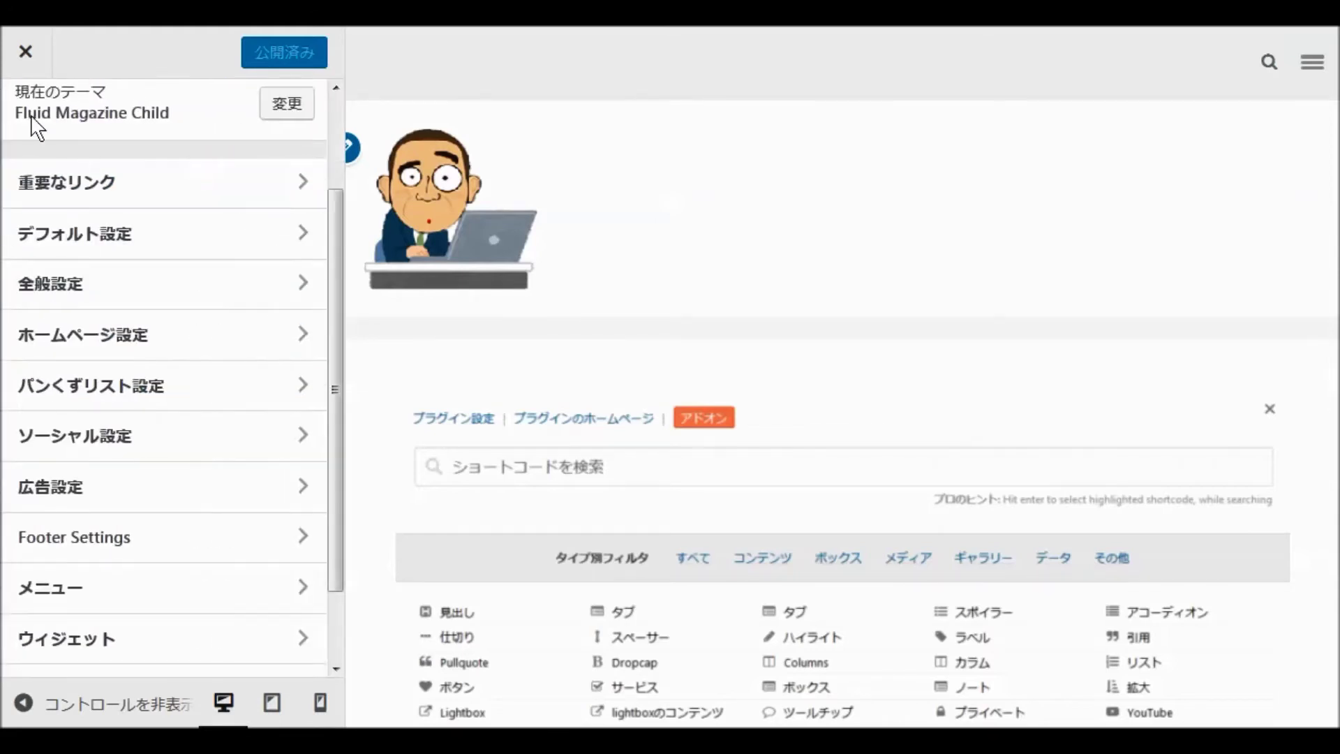
- Set the read-more text to 続きを読む in the general settings and publish the change
left_click(75, 286)
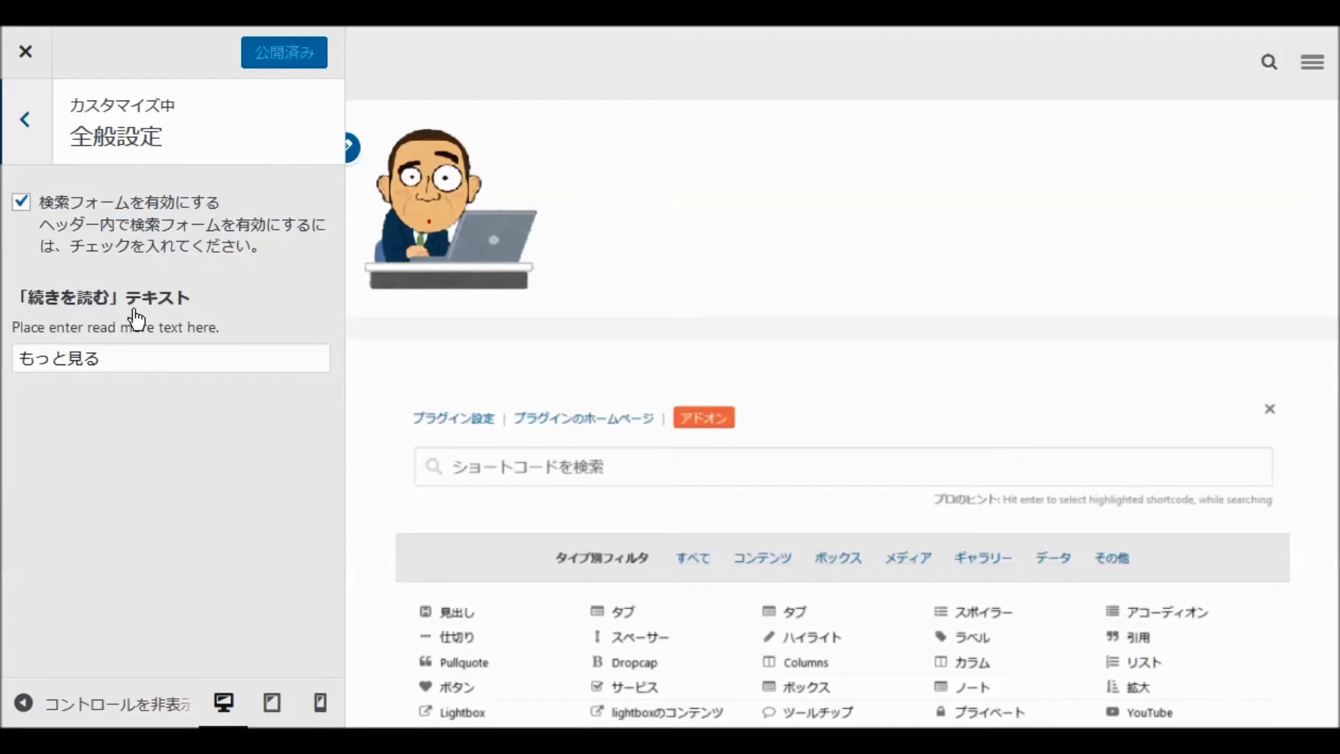
left_click(128, 358)
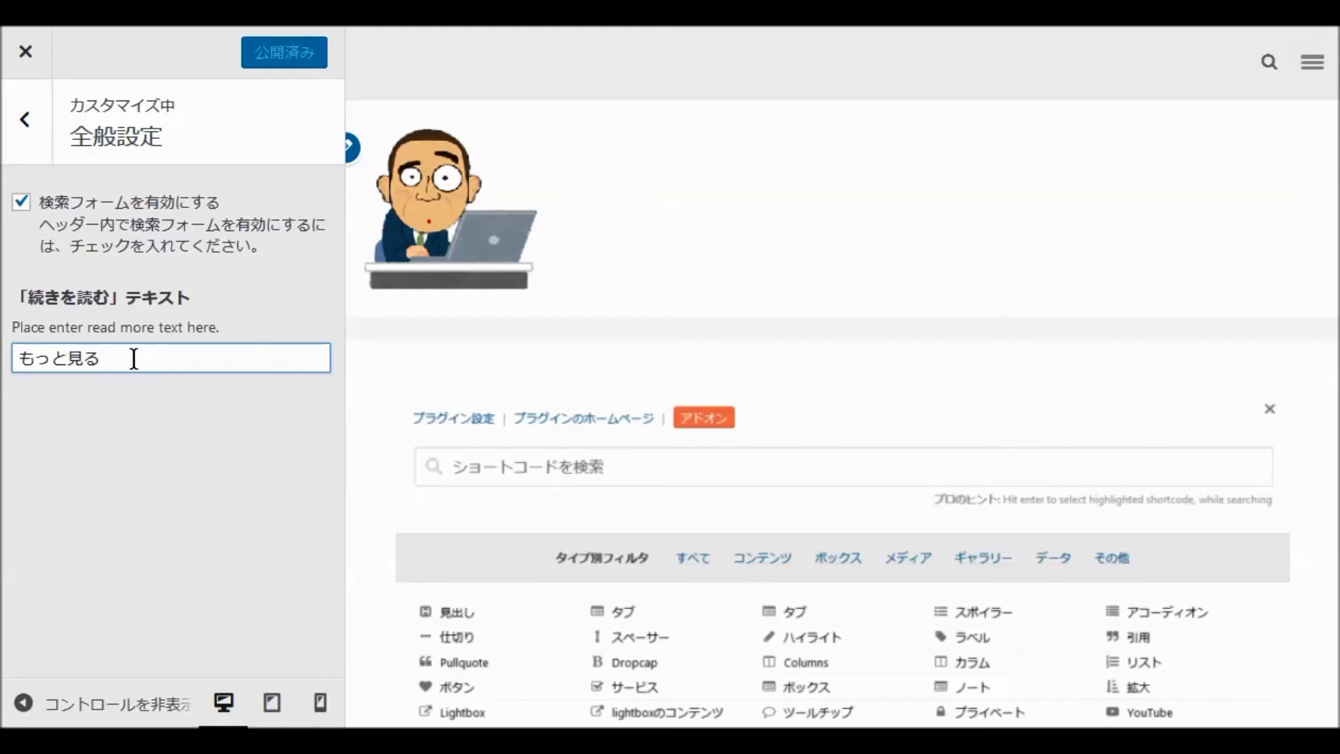
key("BackSpace")
key("BackSpace")
key("BackSpace")
key("BackSpace")
key("BackSpace")
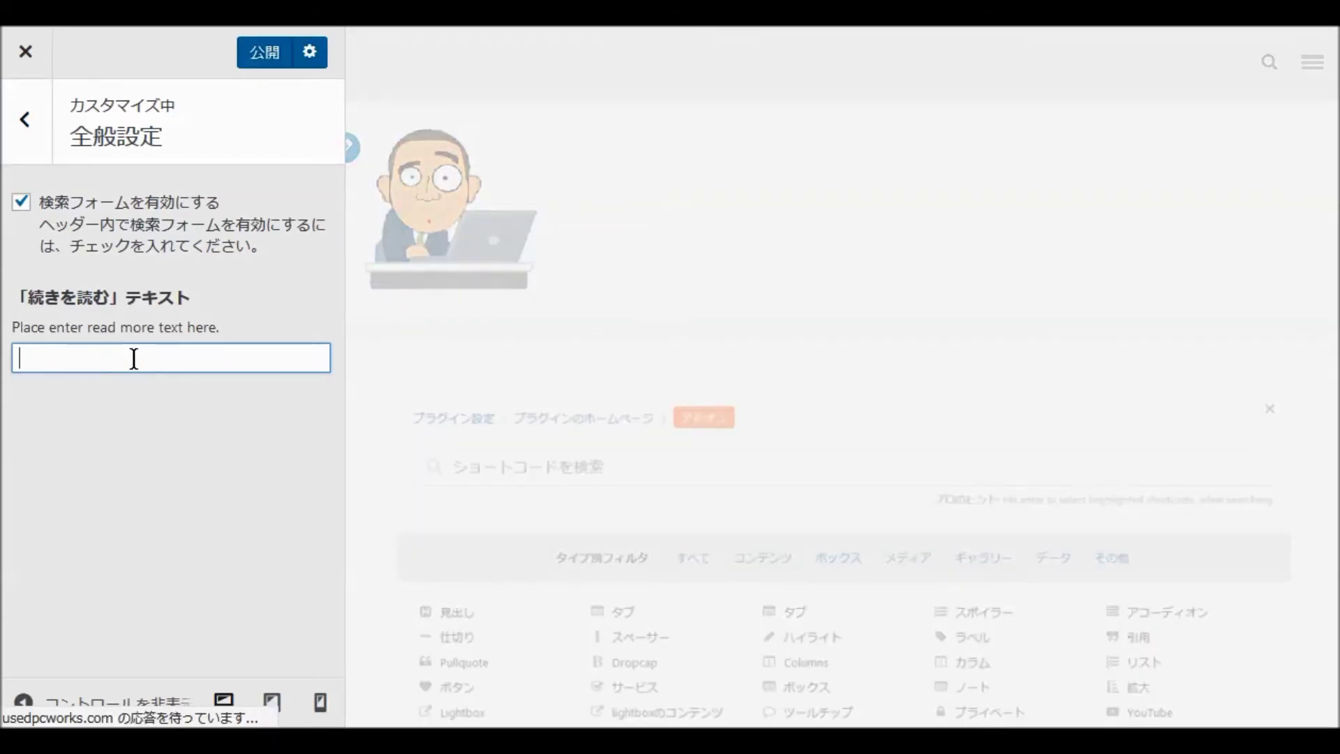
type("tsudukiwo")
key("space")
type("yomu")
key("space")
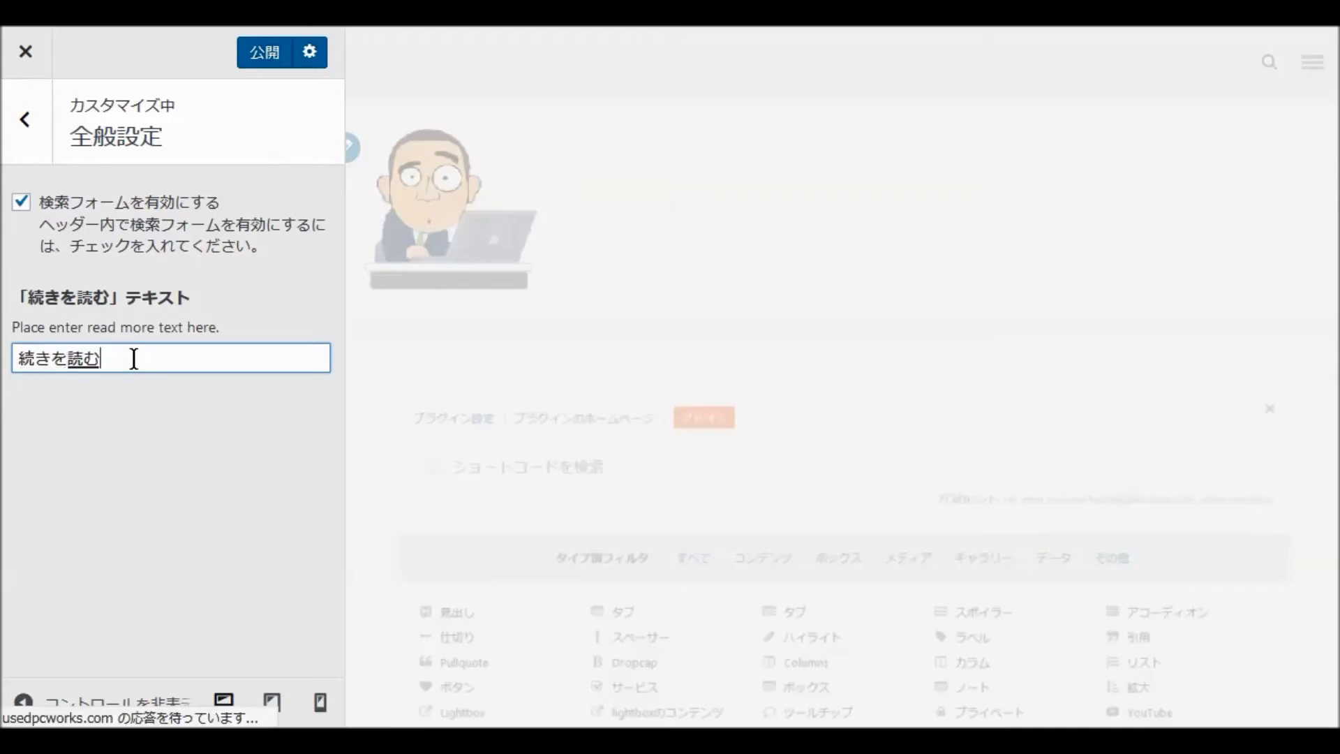
key("Return")
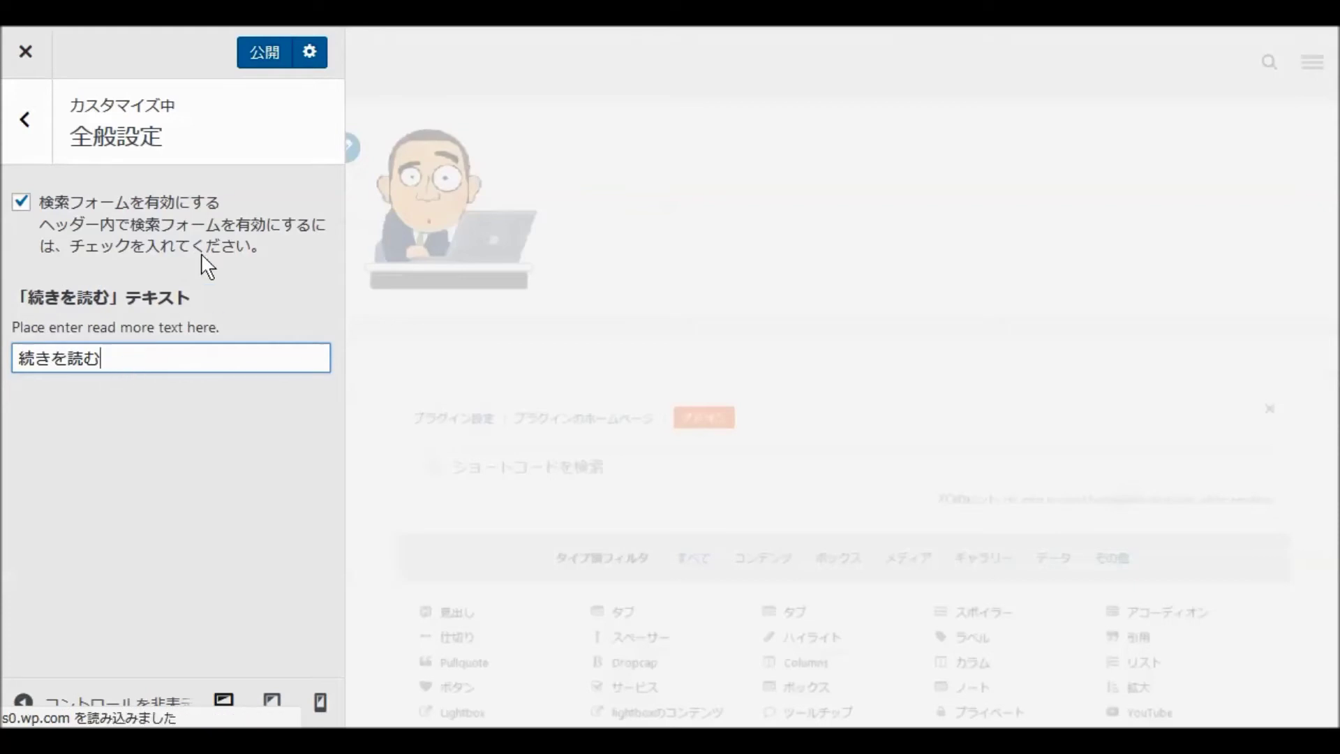
left_click(269, 62)
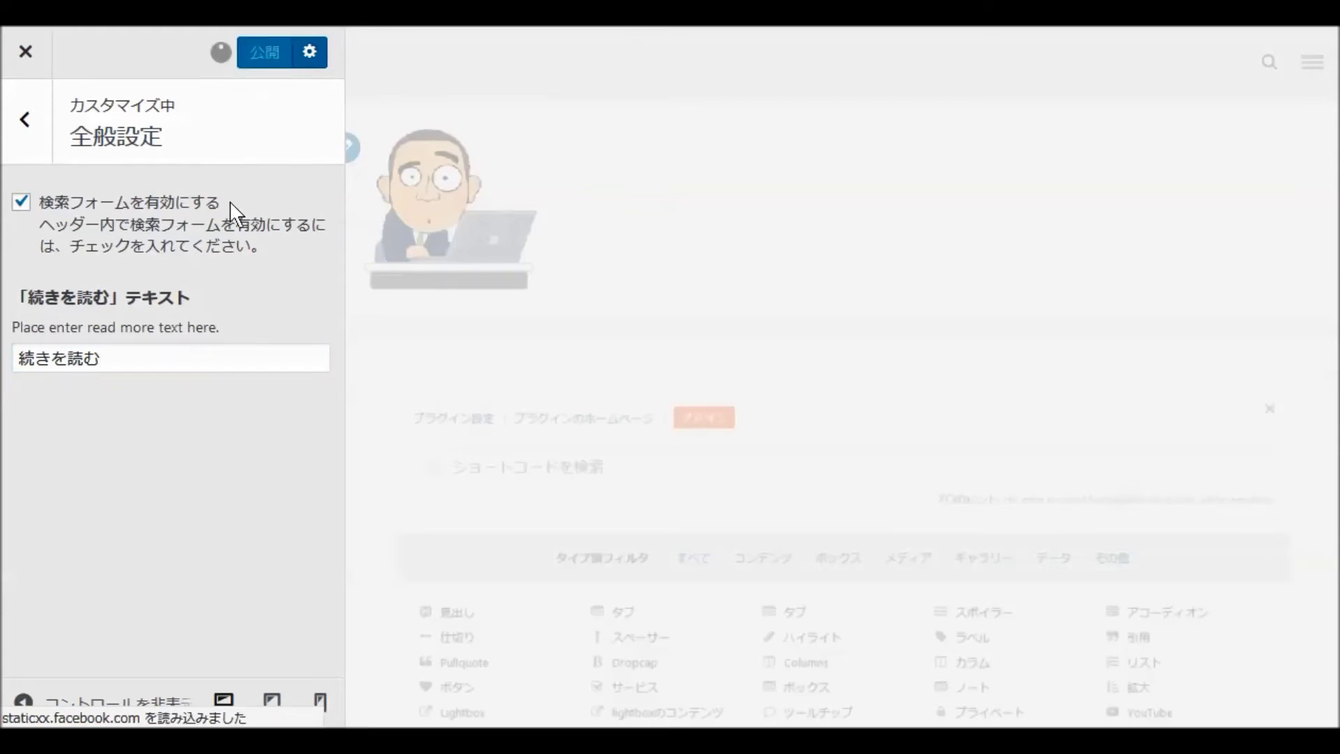
left_click(23, 123)
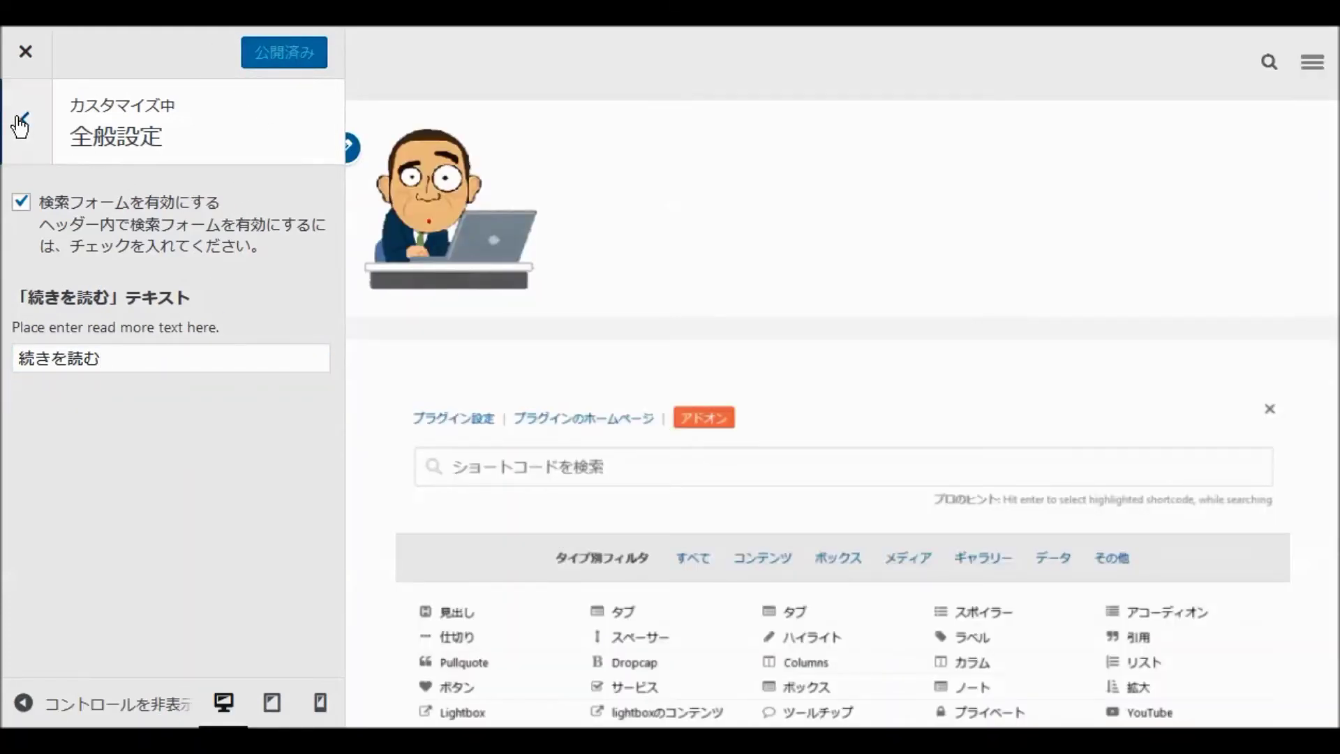
- Turn off slider captions in the homepage slider settings, keeping the フェード animation
left_click(81, 336)
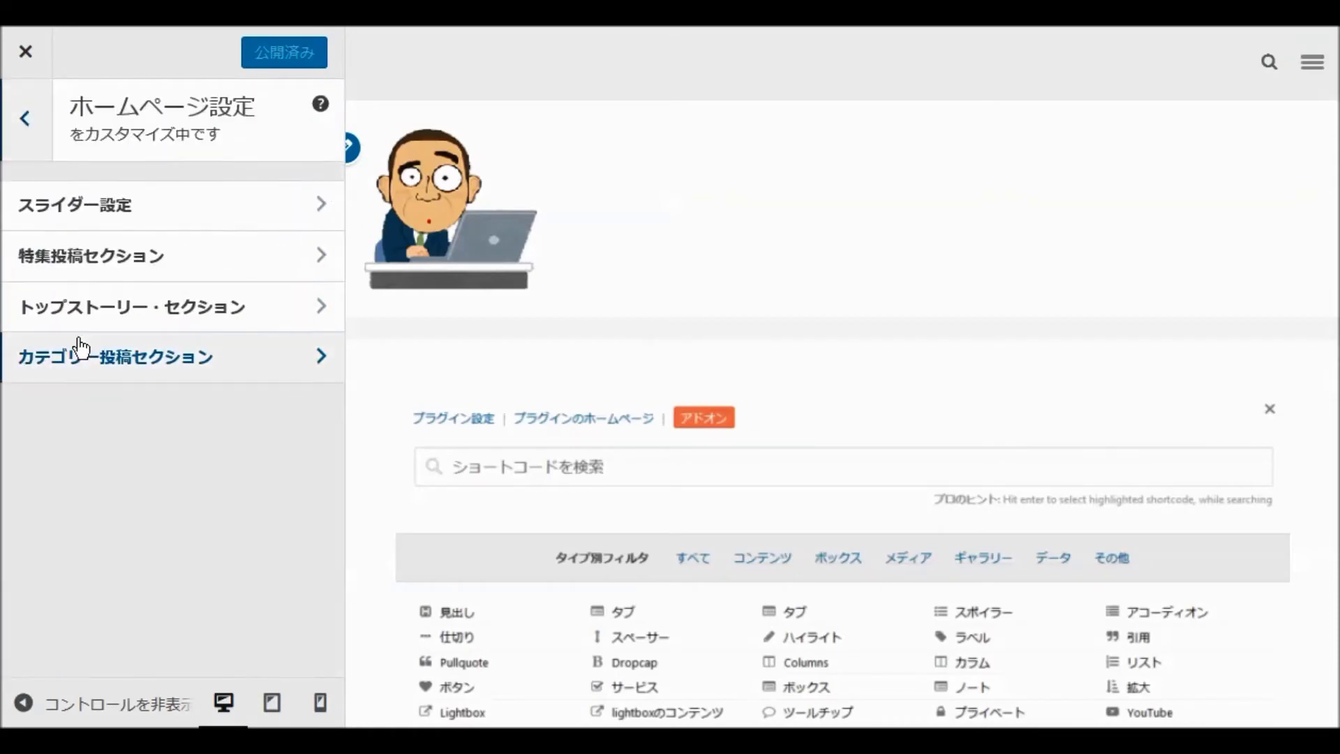
left_click(116, 208)
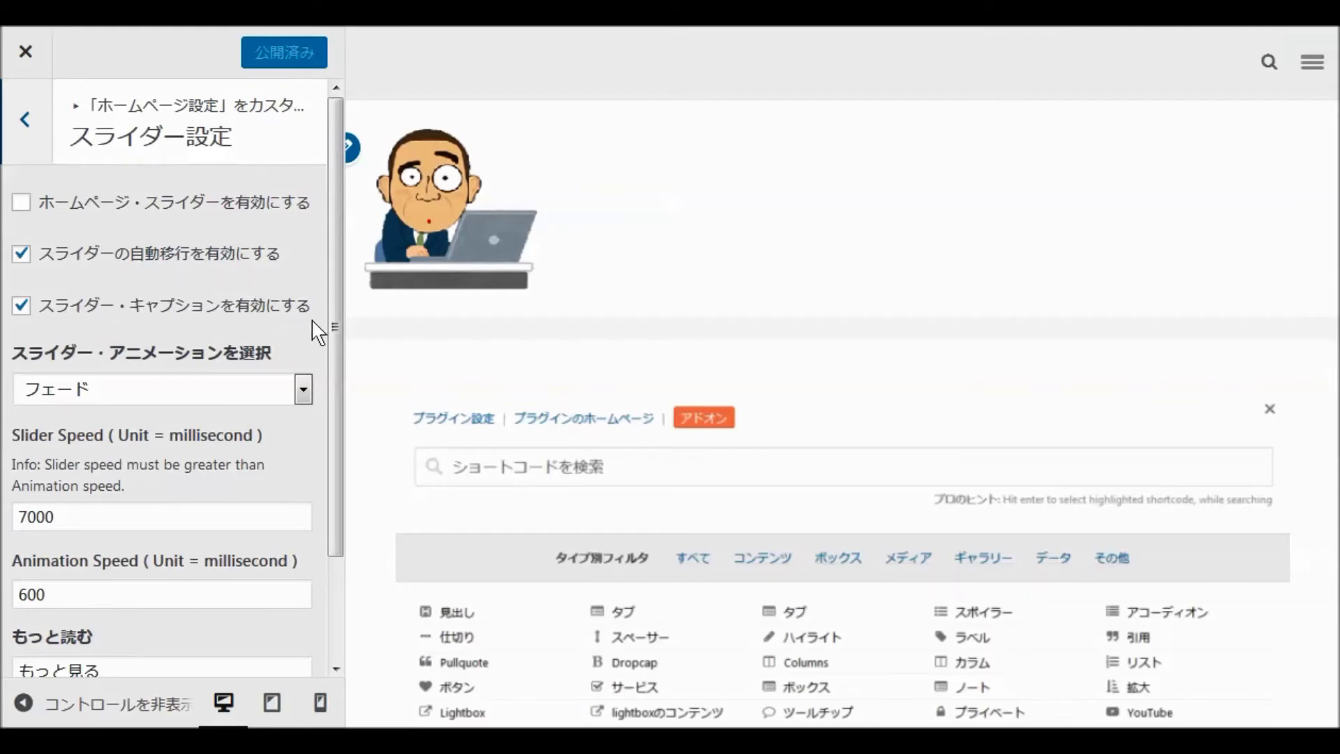
left_click(304, 395)
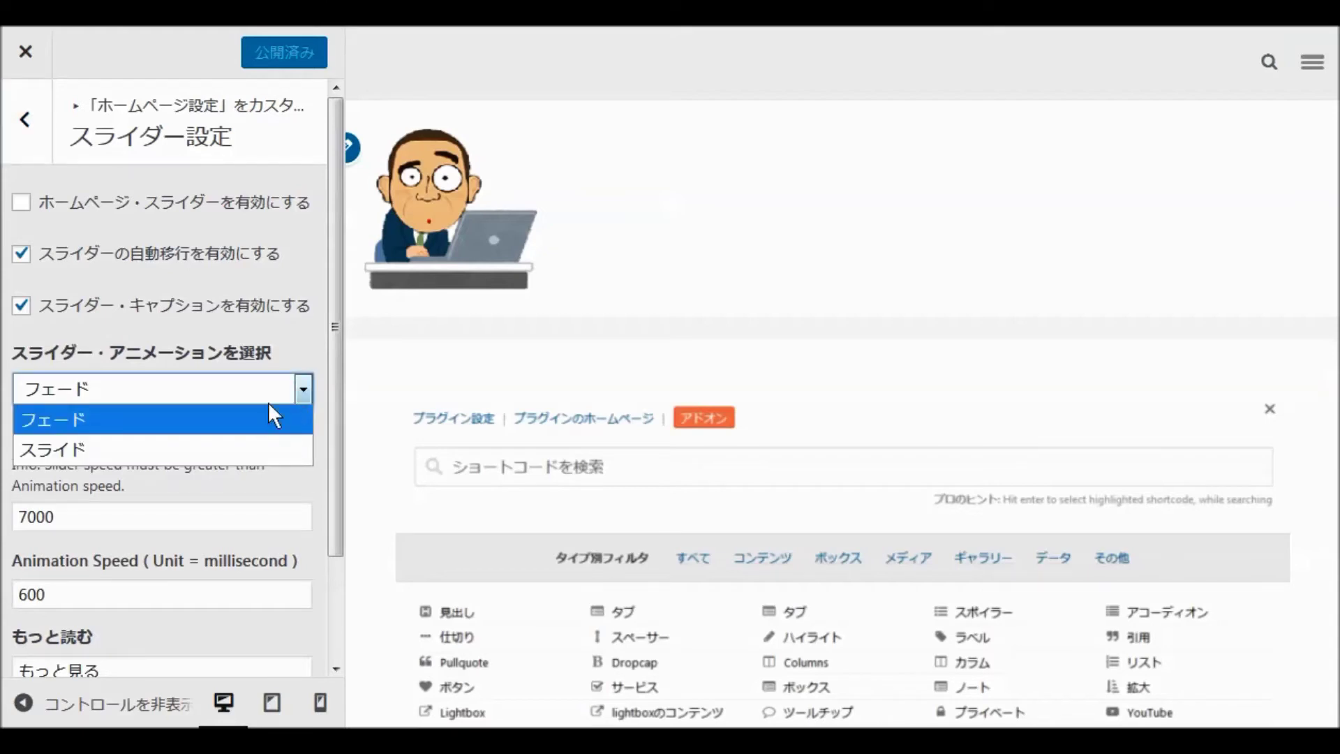
left_click(303, 391)
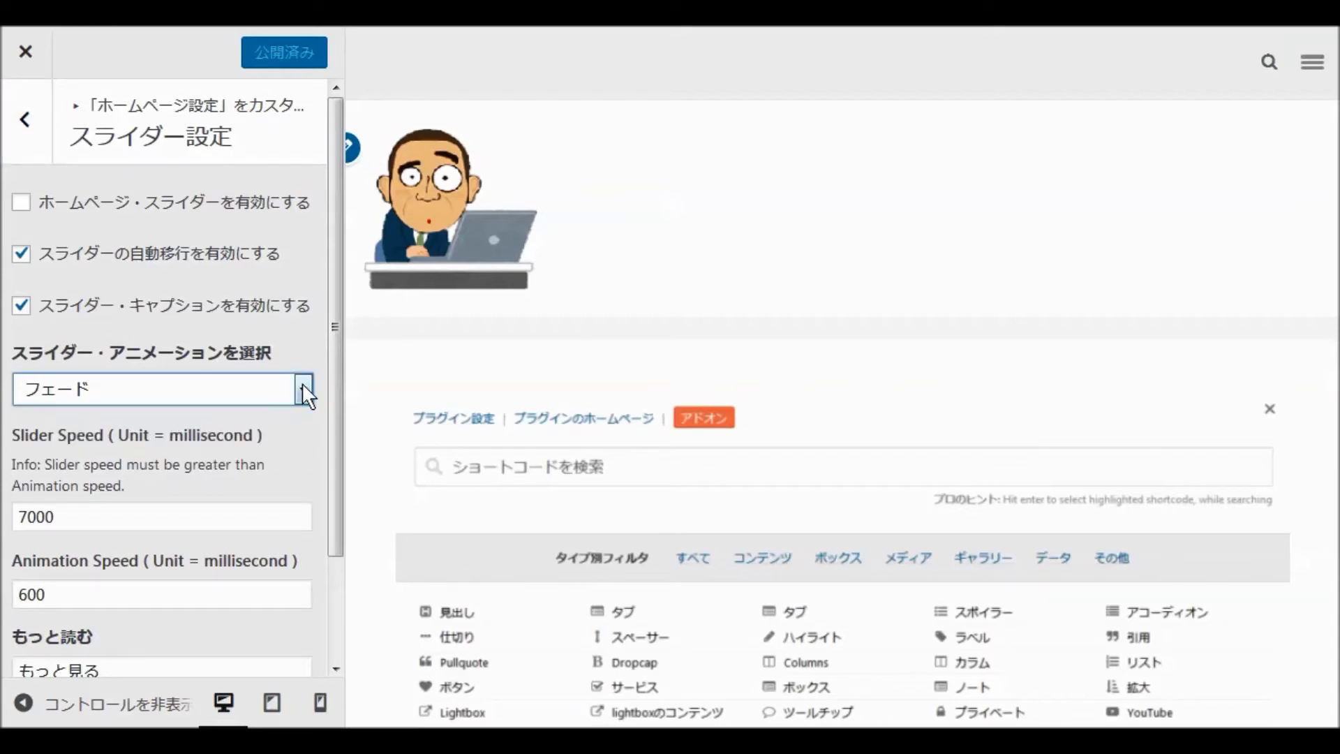
left_click(245, 312)
scroll(209, 326, "down", 2)
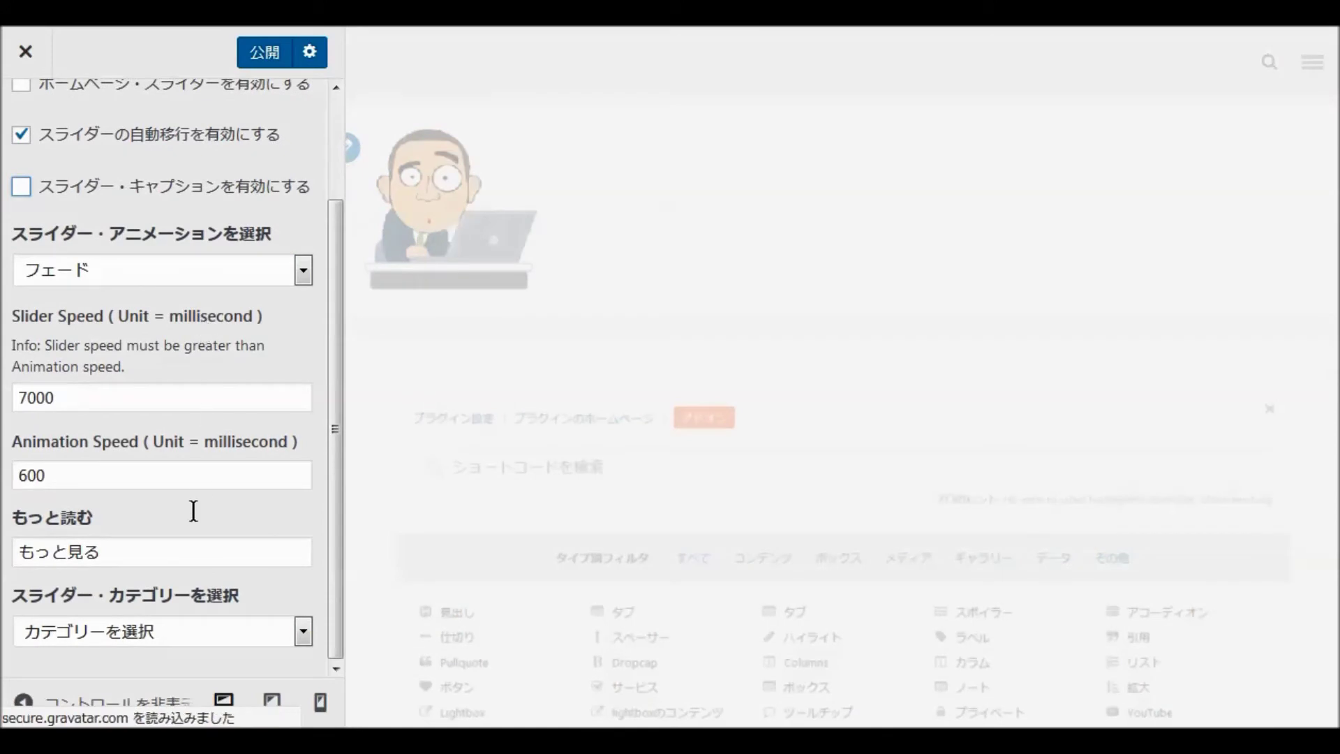
- Set the slider category to AMP対応テーマ and enable the homepage slider
left_click(299, 629)
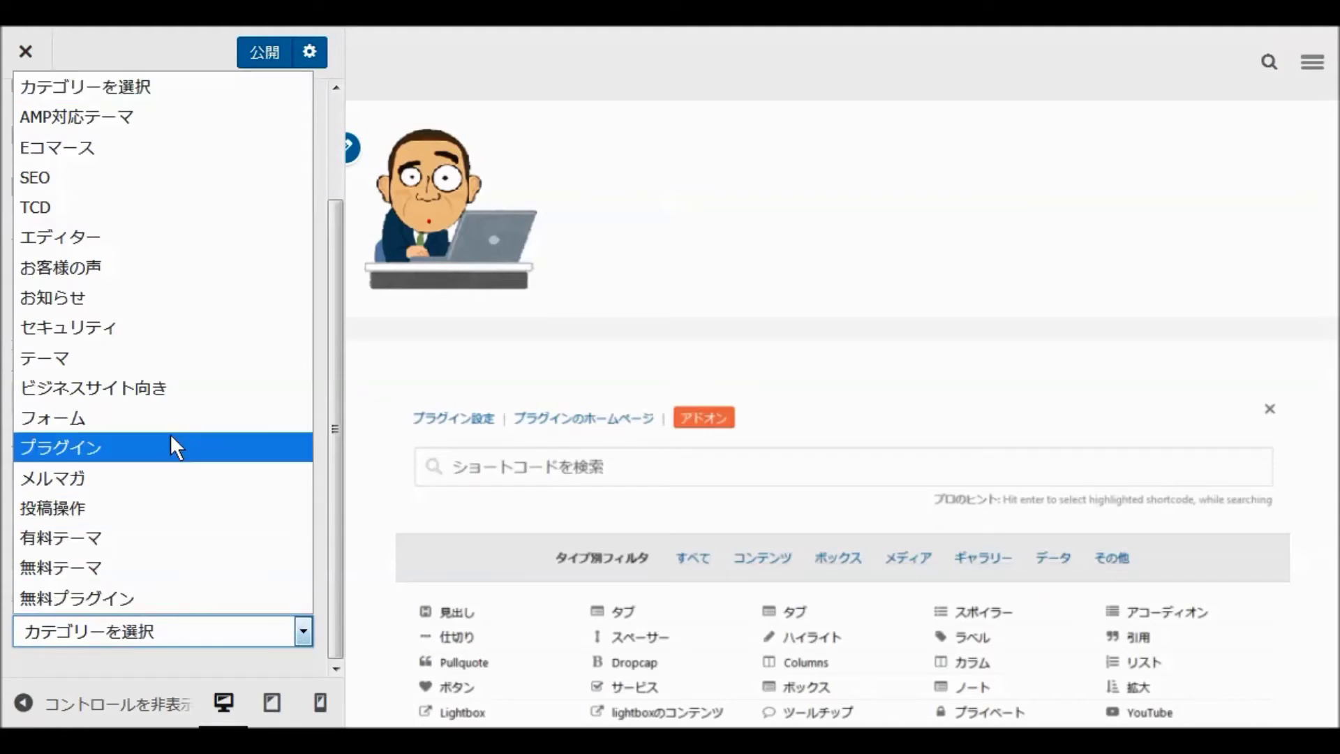
left_click(159, 115)
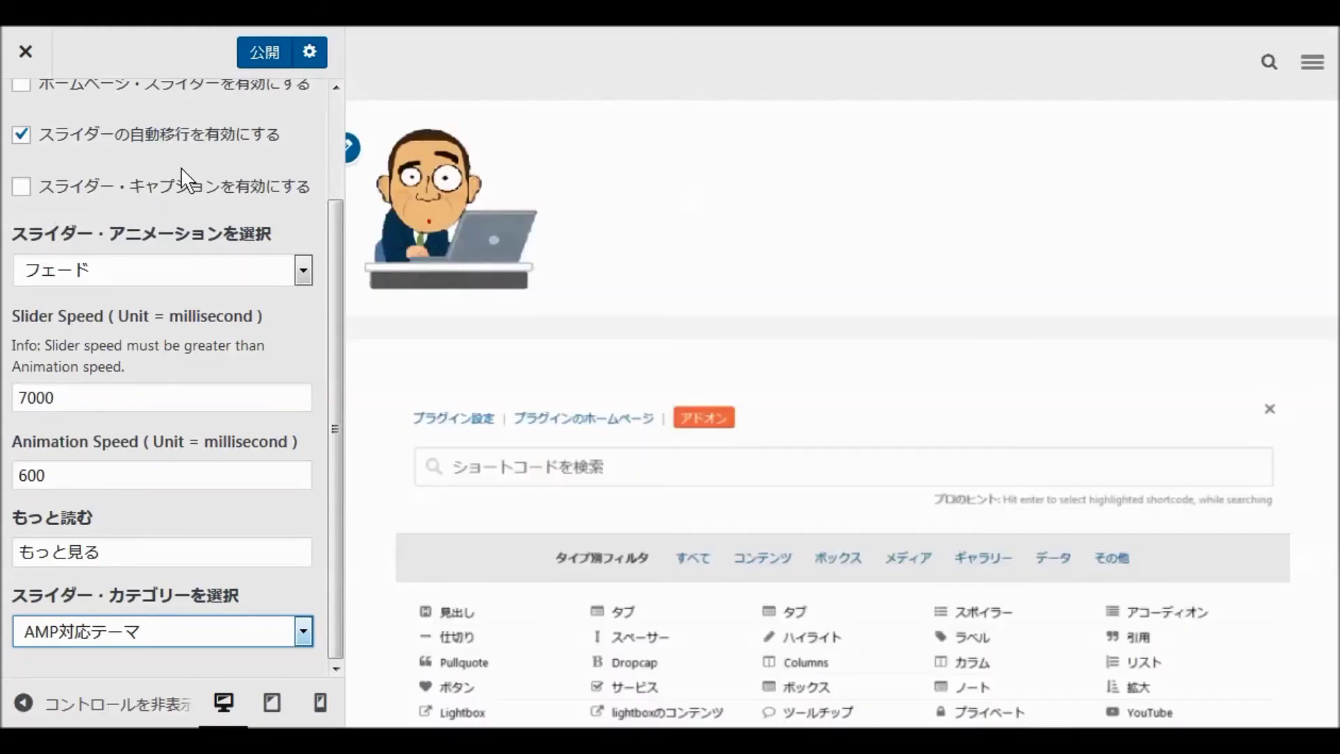
scroll(160, 198, "up", 2)
left_click(22, 203)
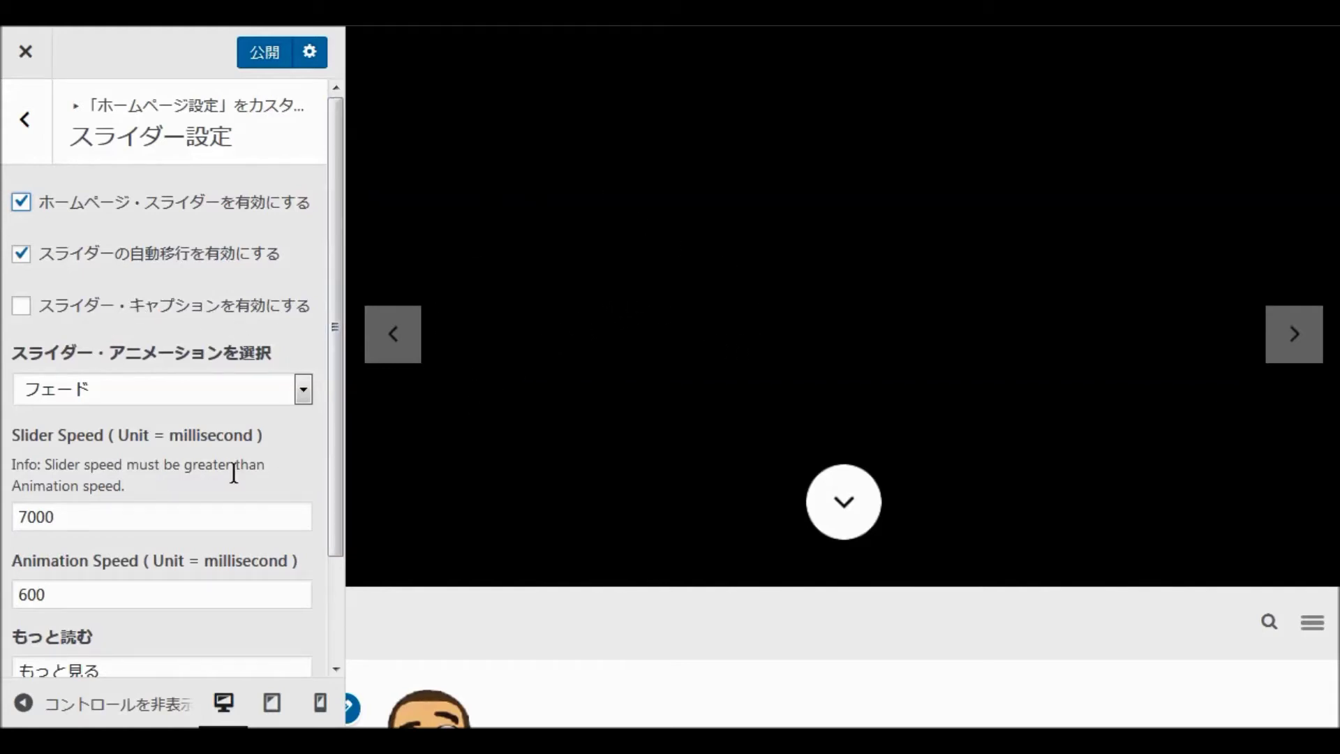
- Publish the slider settings and return to the homepage settings
scroll(145, 463, "down", 2)
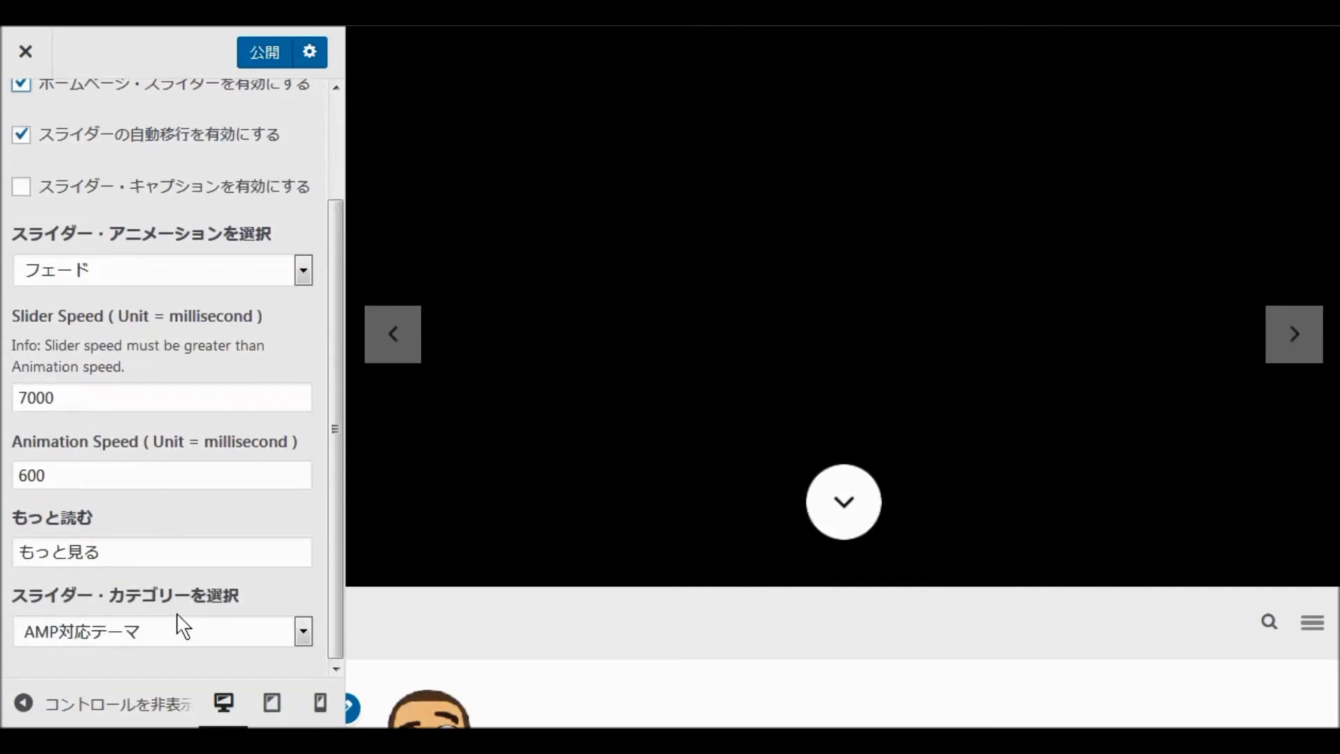
scroll(199, 192, "up", 3)
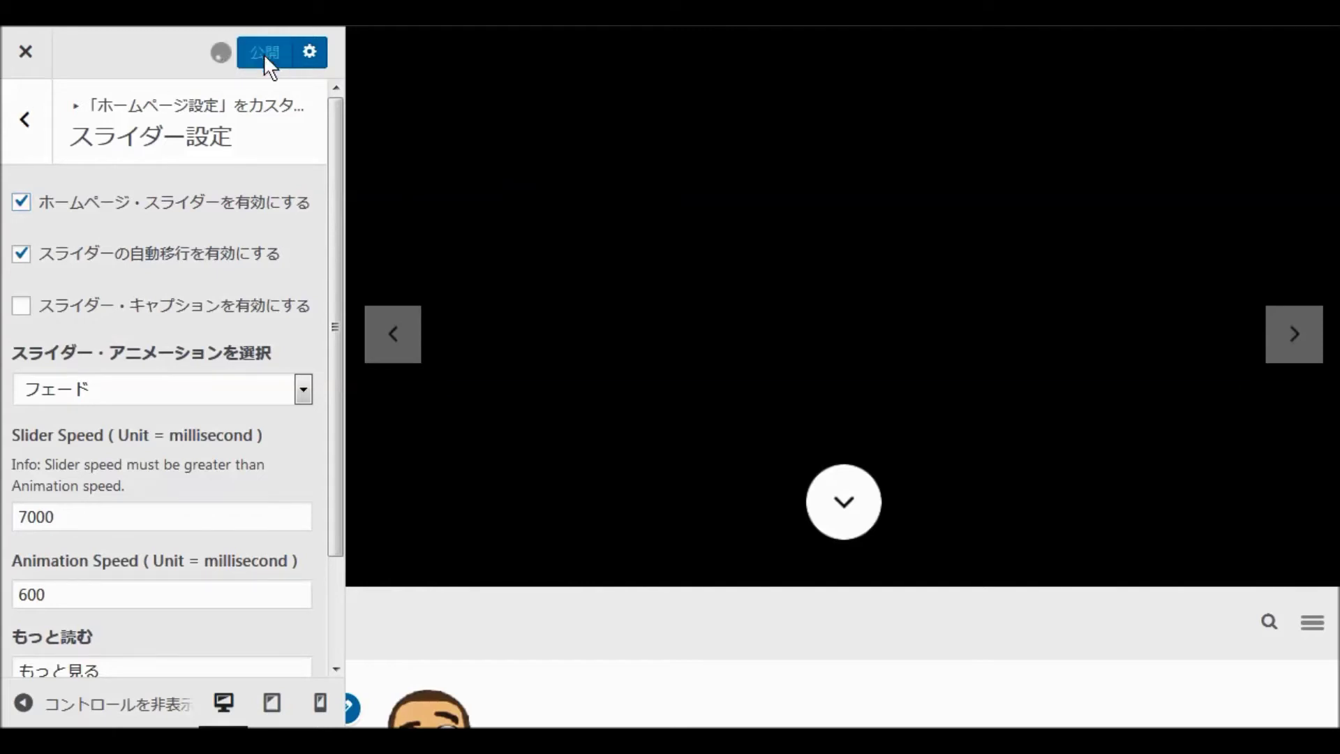
left_click(27, 126)
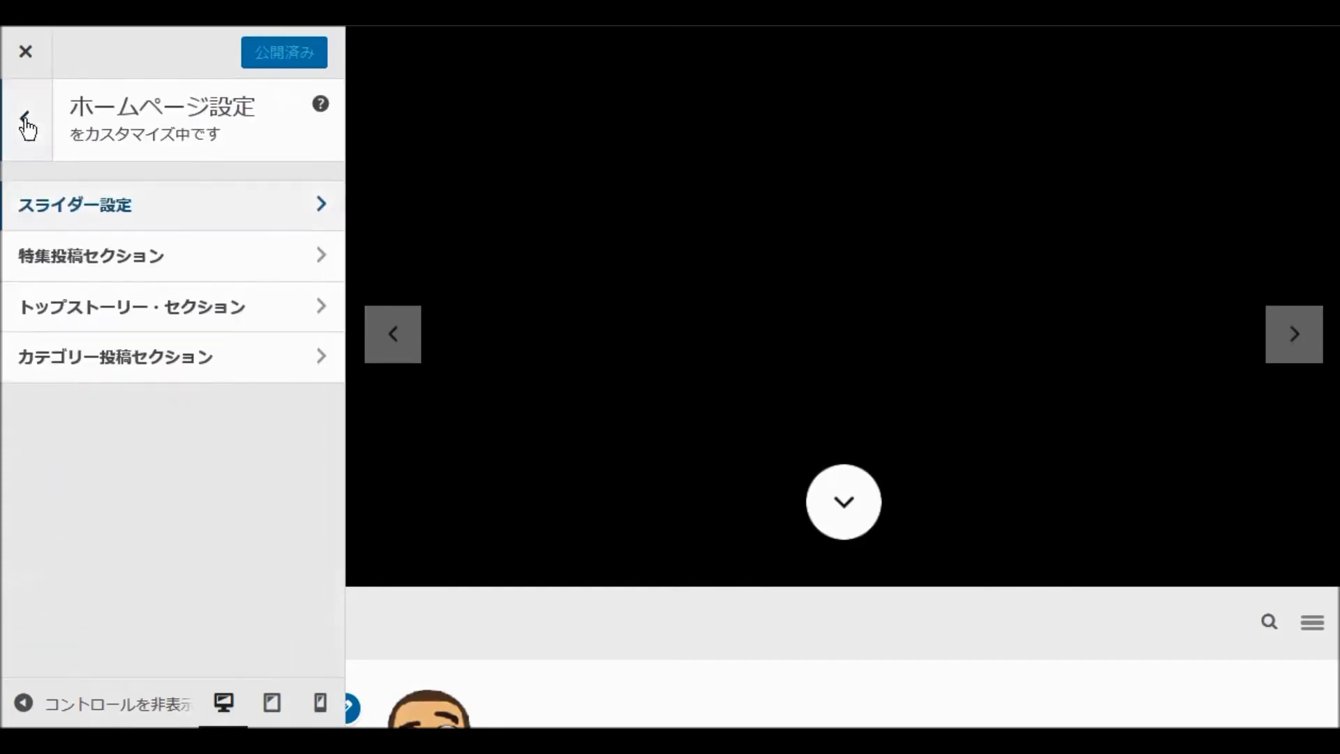
- Enable the featured posts section with the category ビジネスサイト向き and publish it
left_click(82, 264)
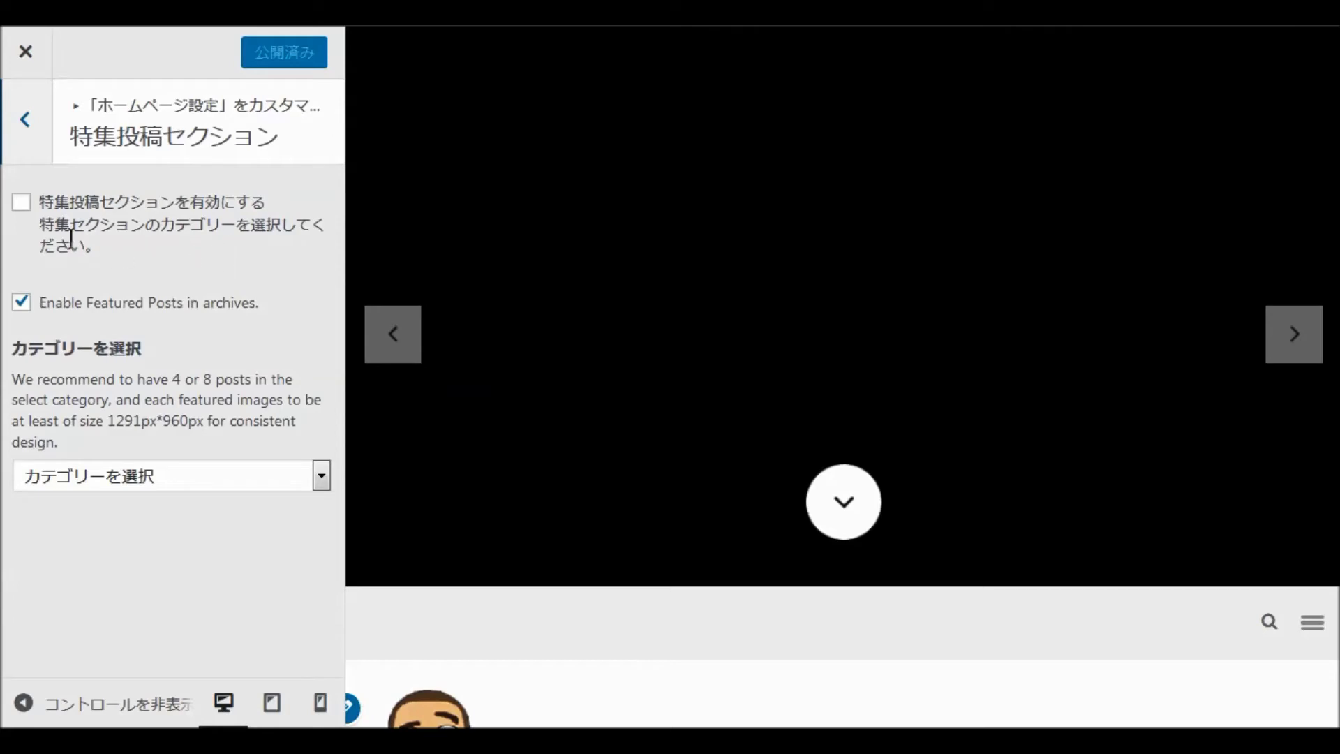
left_click(22, 203)
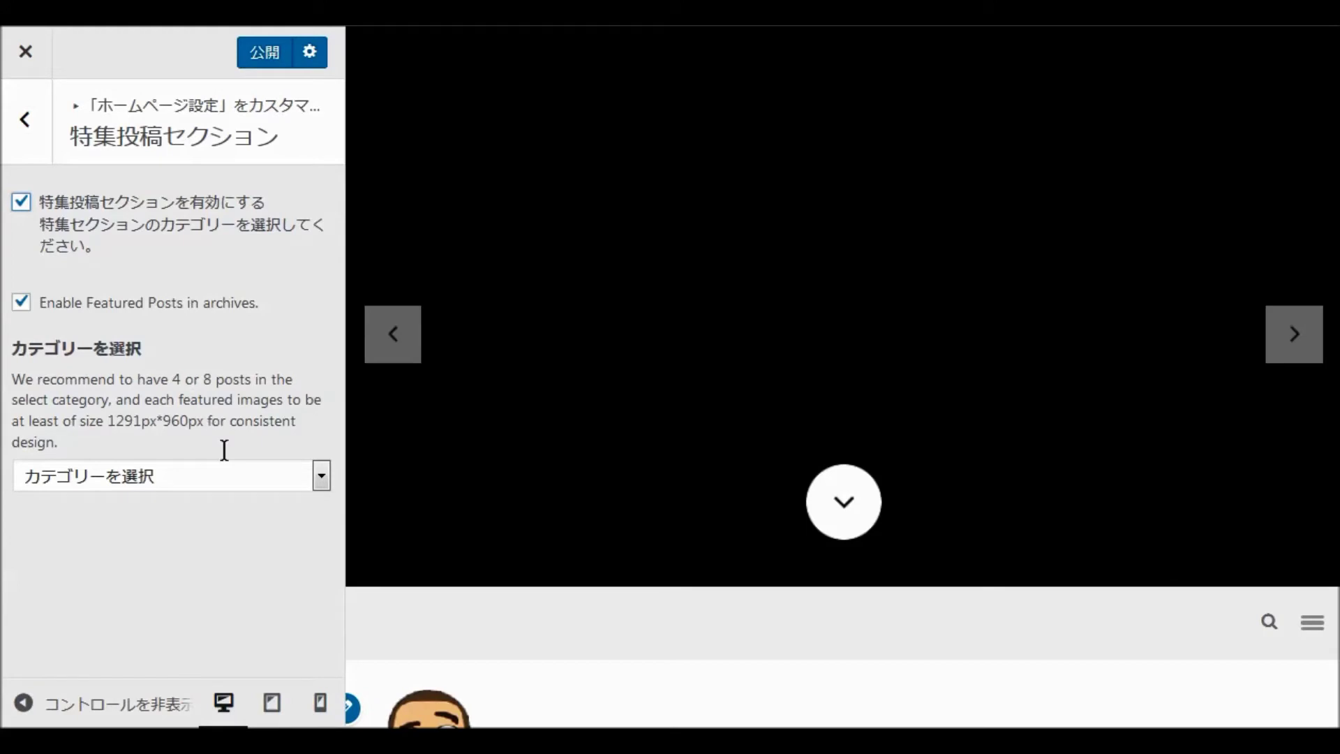
left_click(321, 476)
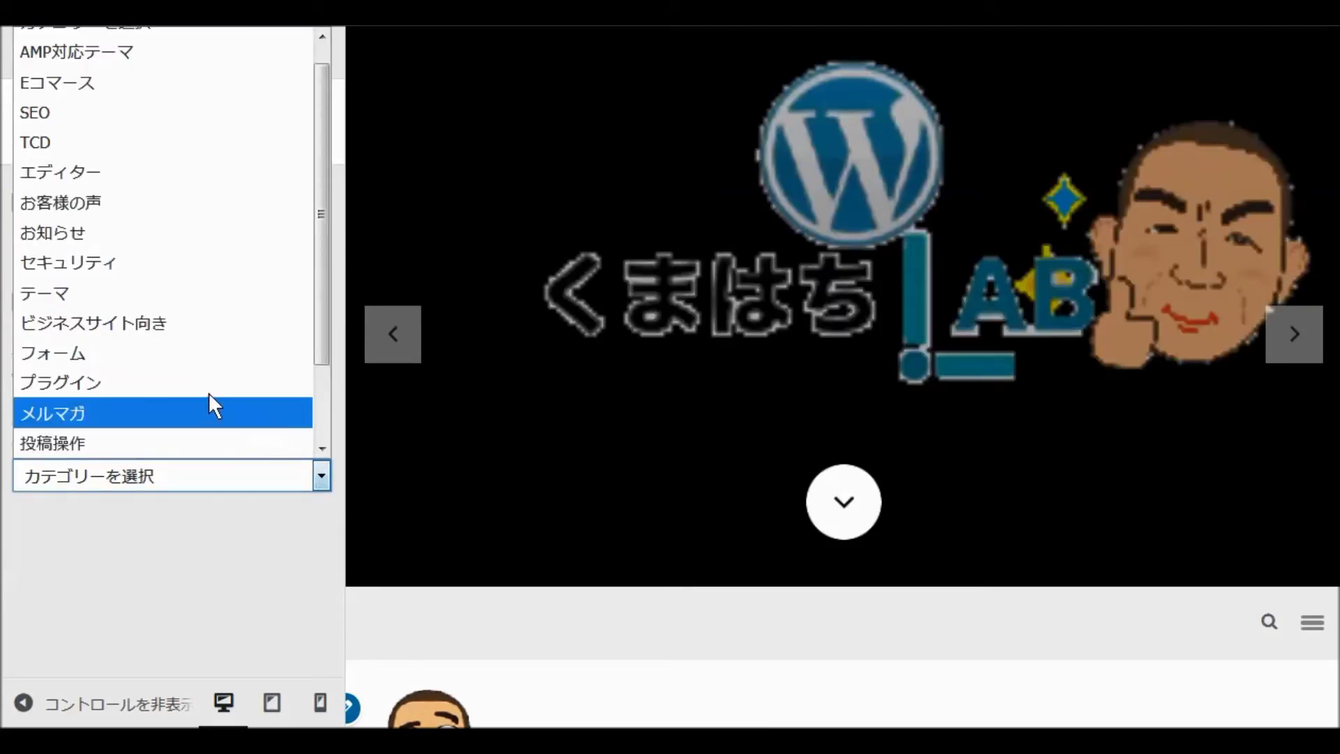
left_click(130, 324)
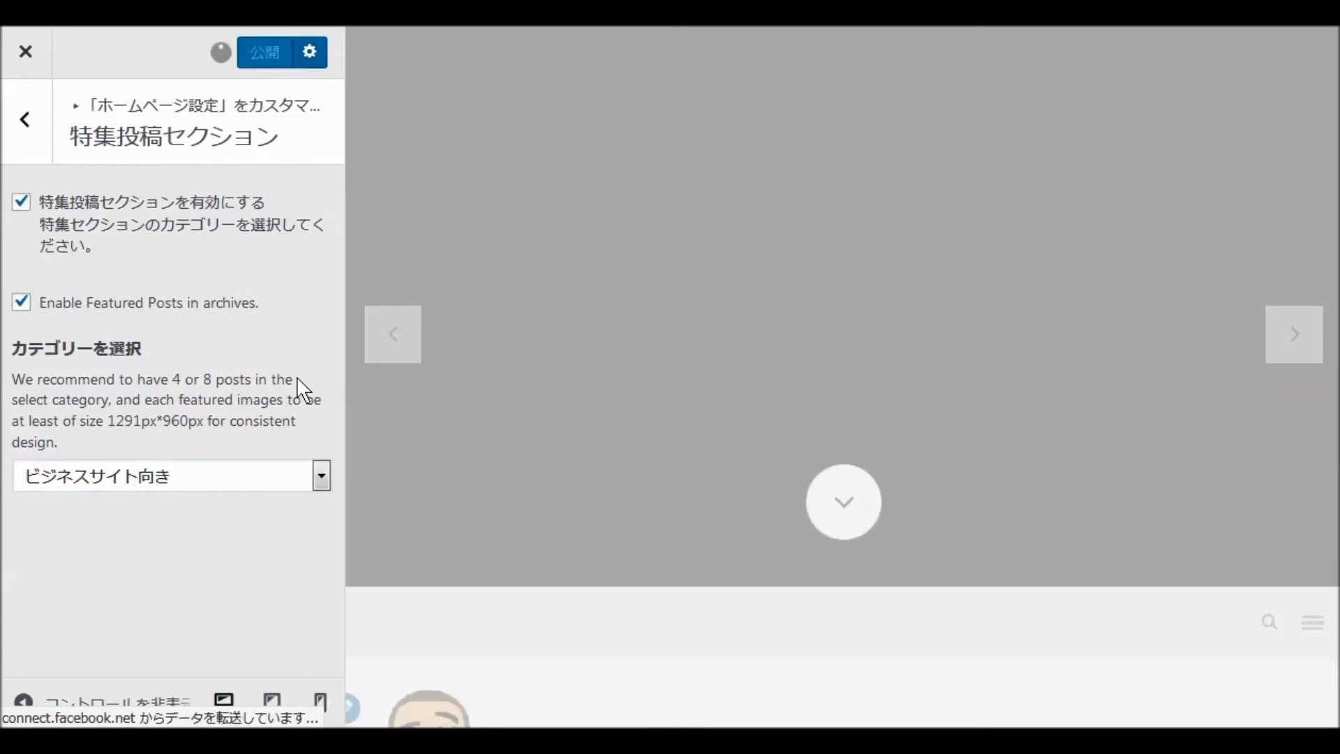
- Examine the featured posts section in the site preview, then return to the homepage settings
scroll(539, 389, "down", 6)
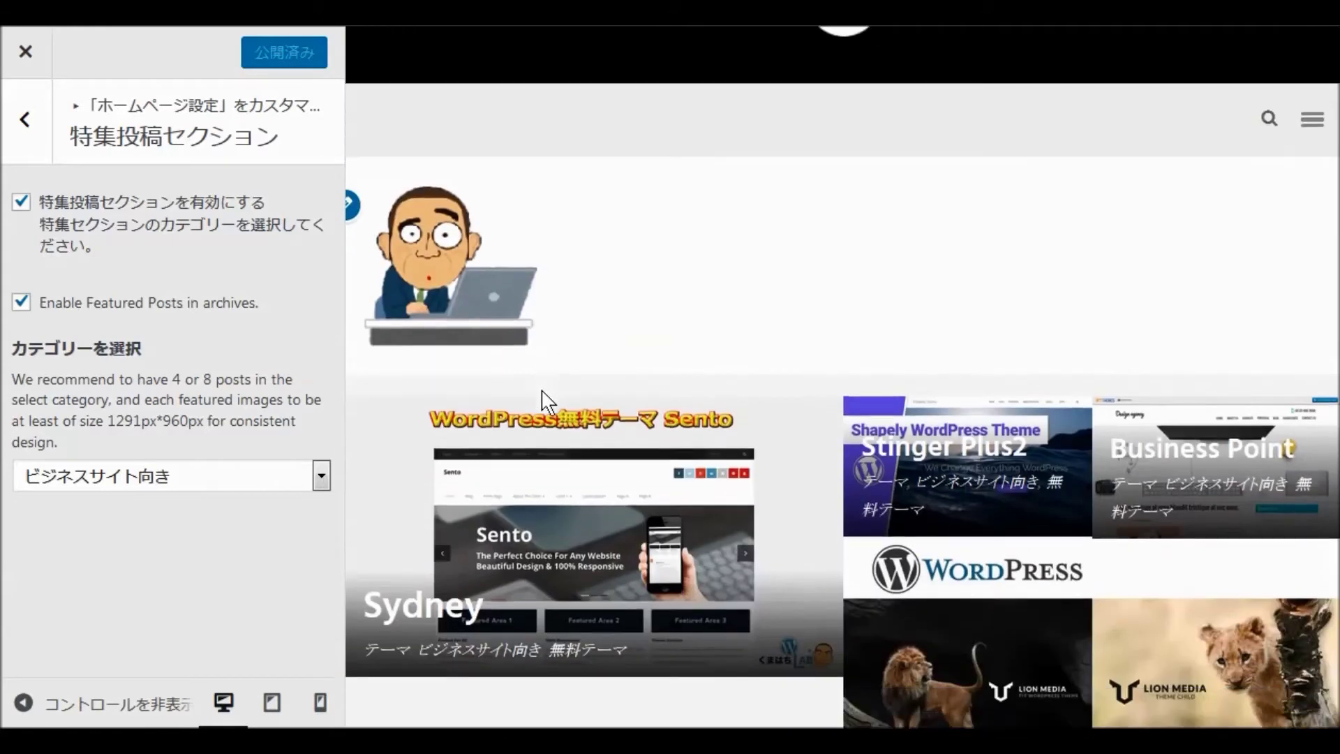
scroll(541, 392, "down", 3)
scroll(542, 391, "down", 3)
scroll(576, 388, "up", 3)
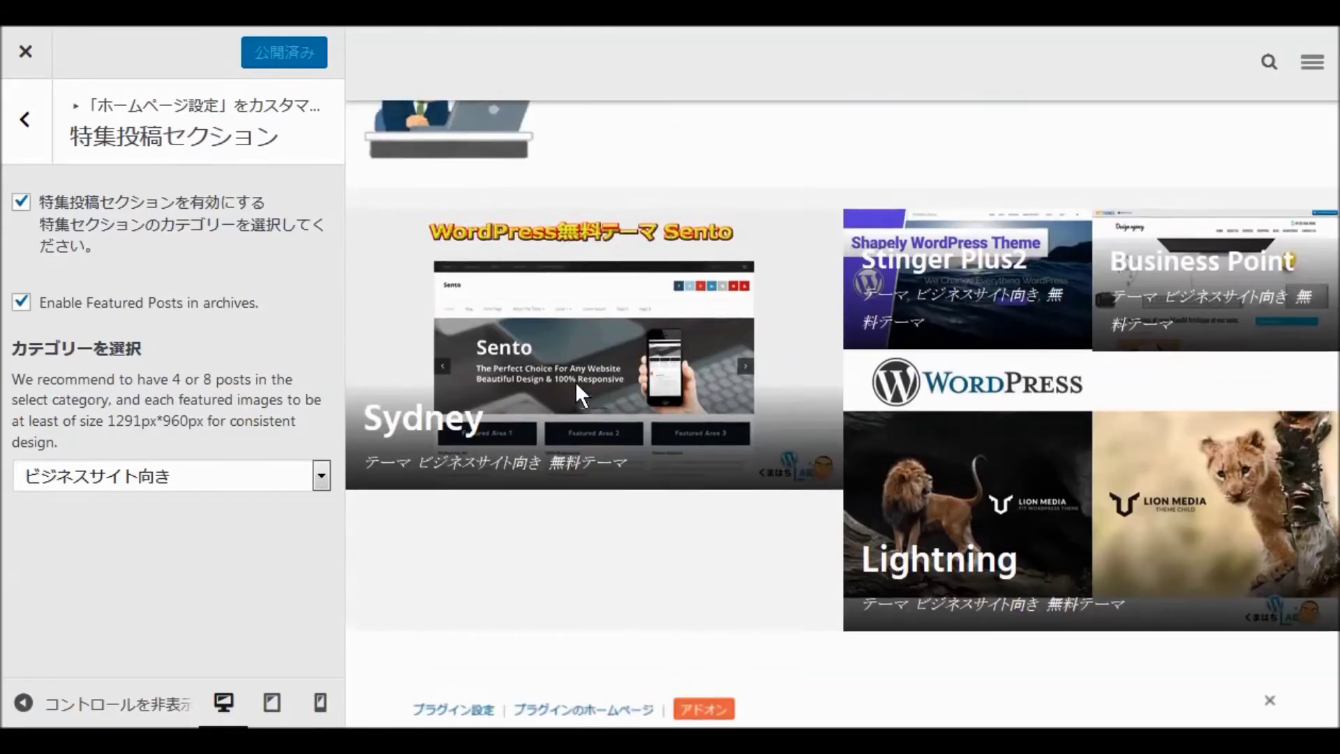
scroll(575, 381, "up", 3)
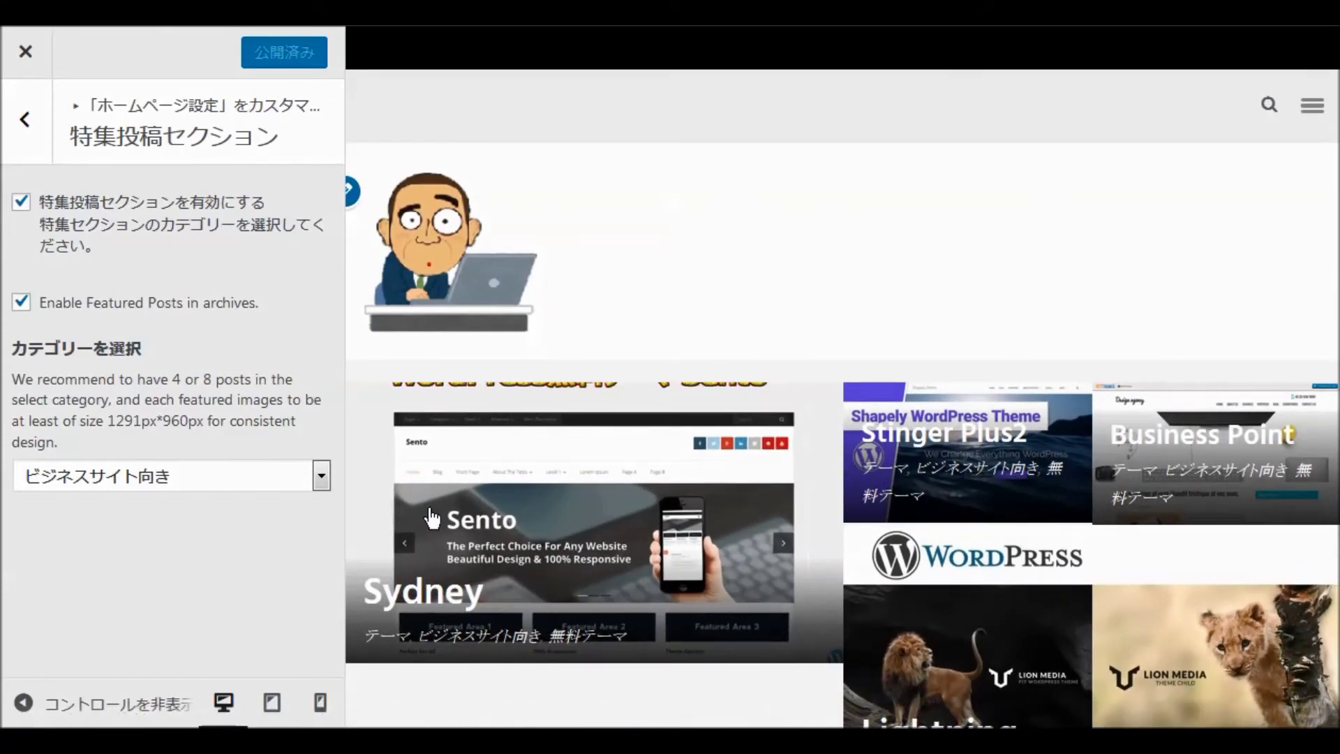
left_click(25, 120)
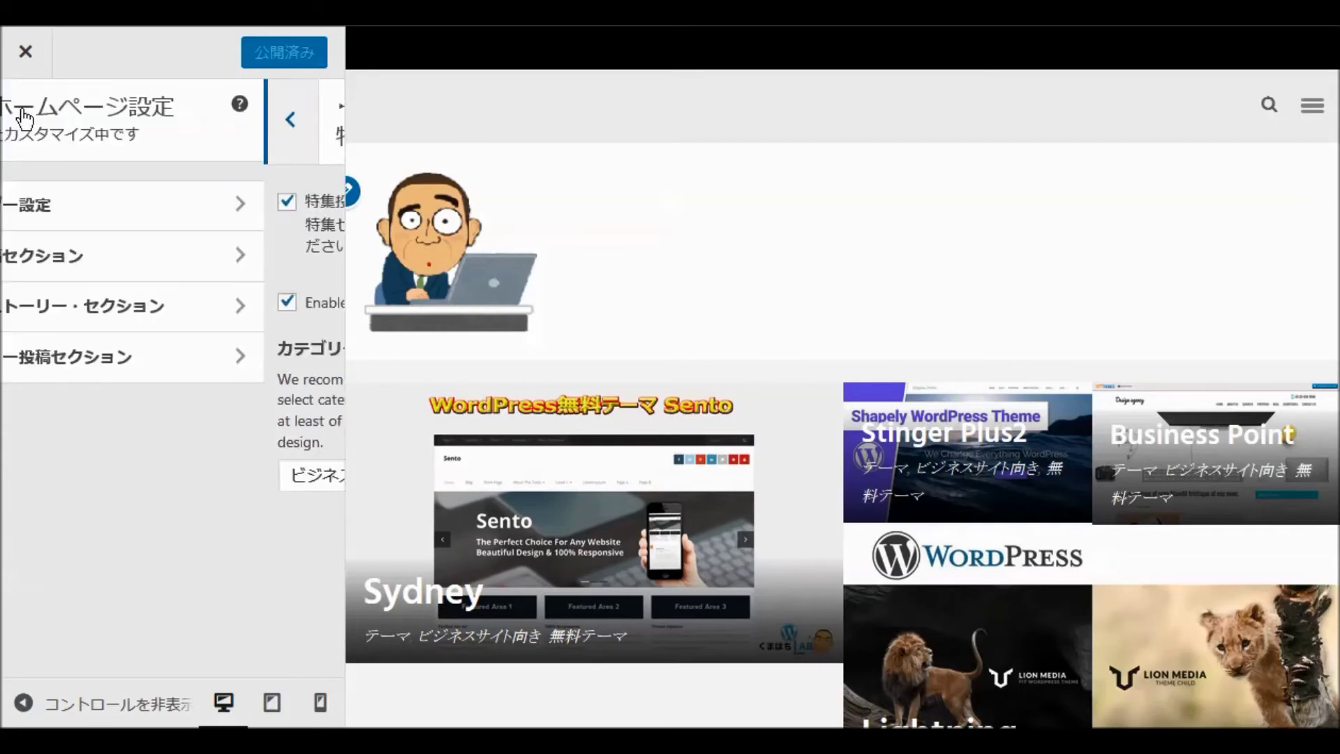
- Enable the top story section with the category Eコマース, publish it and return to the homepage settings
left_click(126, 319)
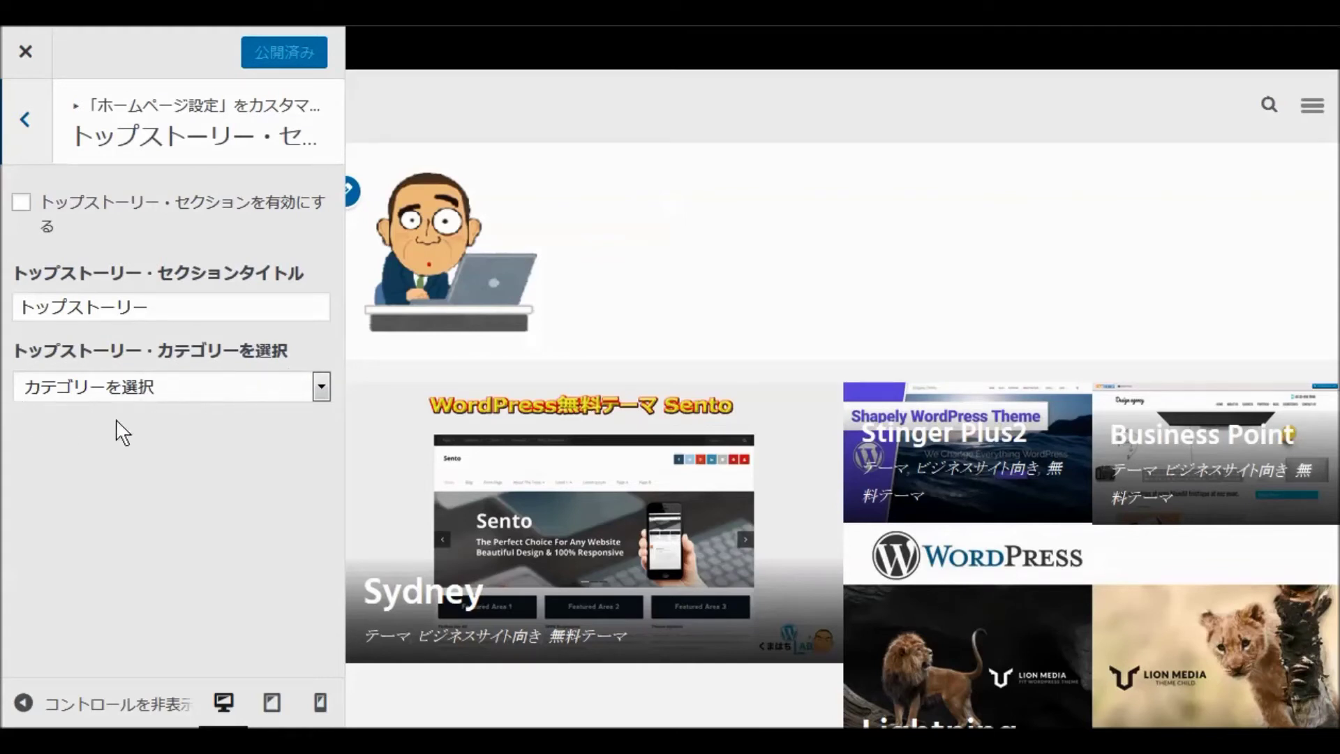
left_click(319, 387)
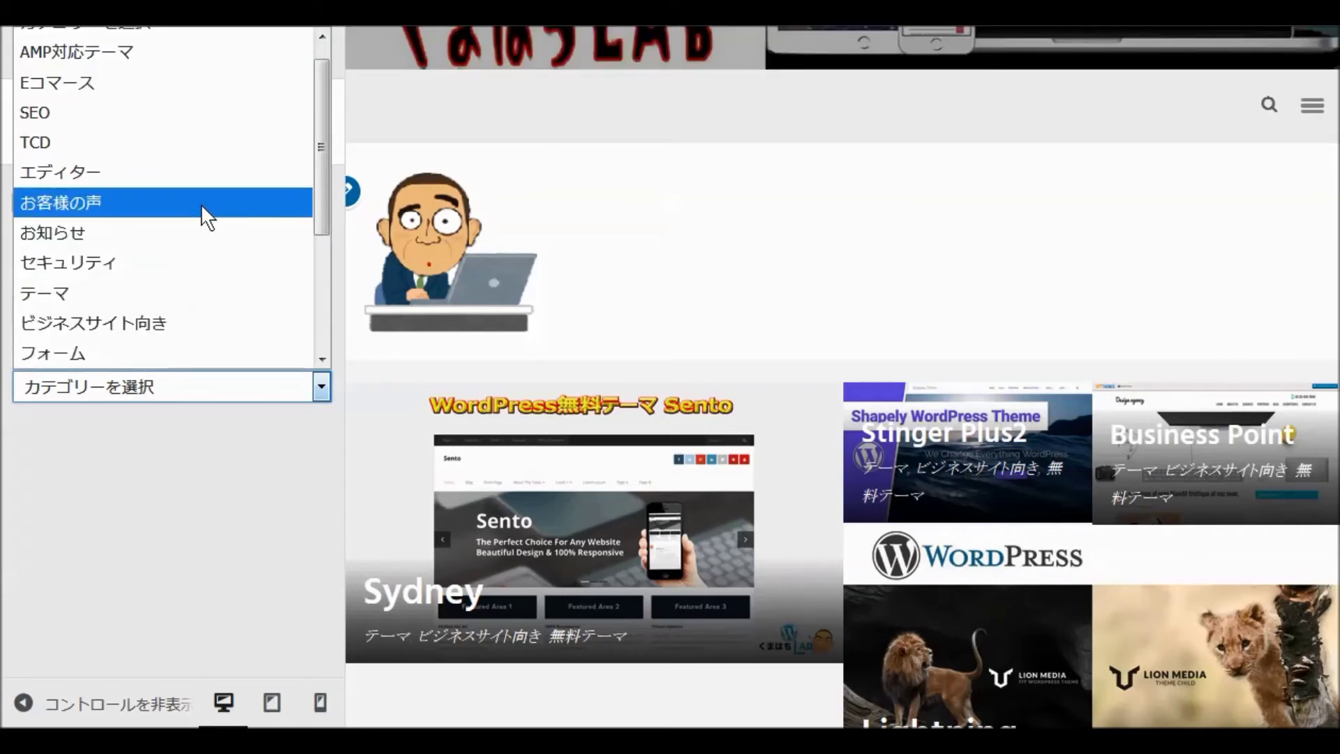
scroll(201, 204, "up", 1)
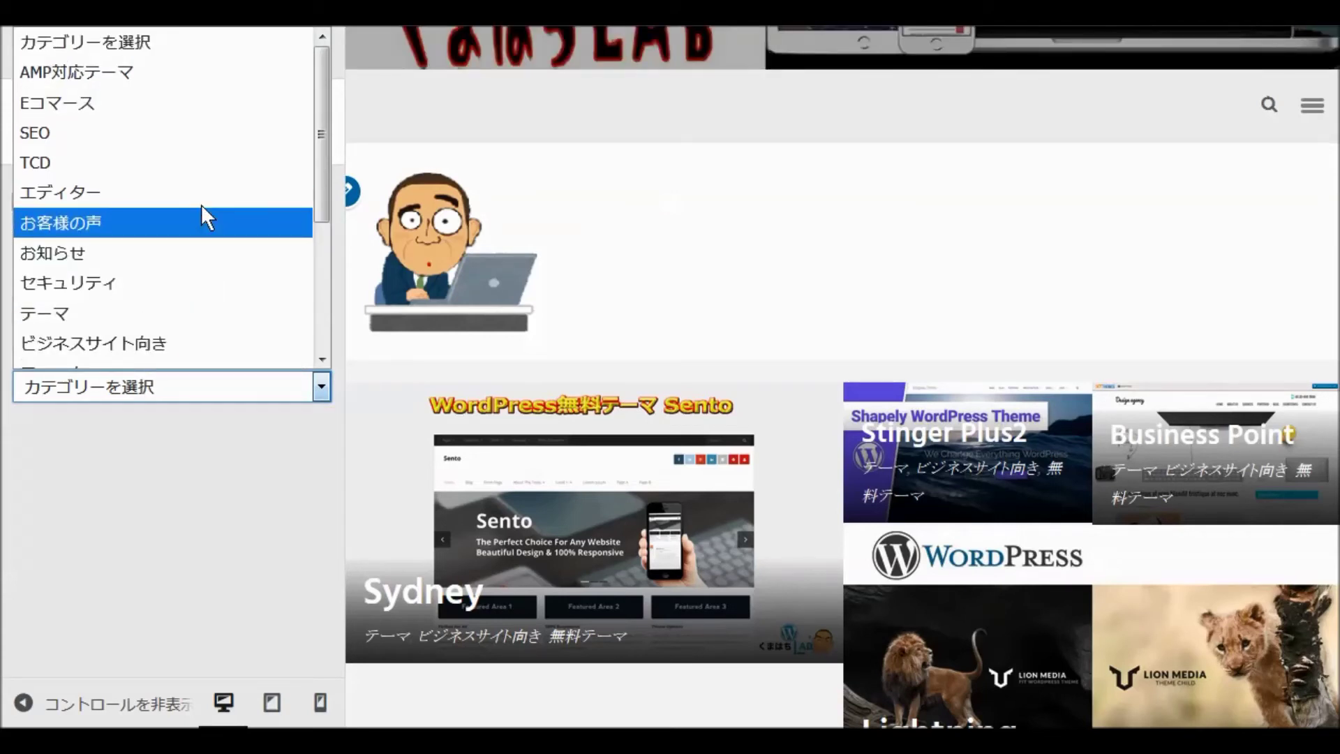
left_click(216, 102)
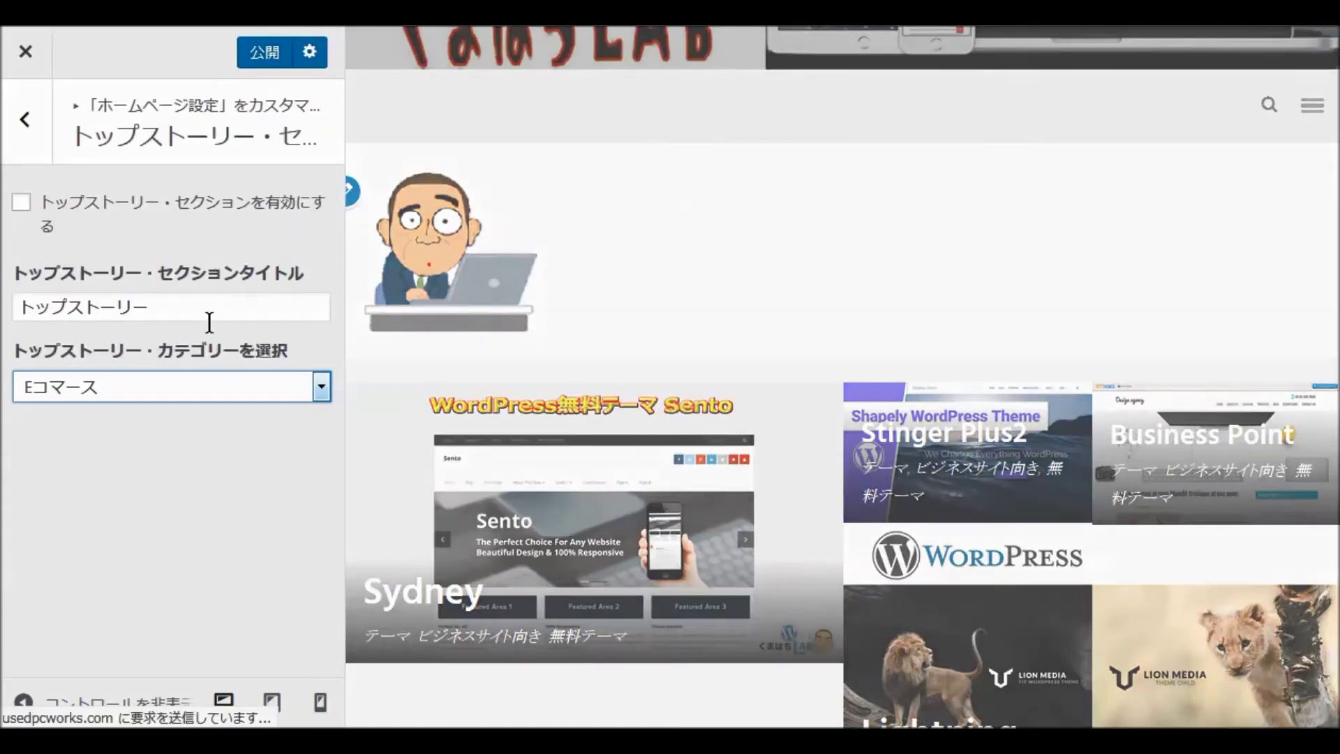
left_click(21, 202)
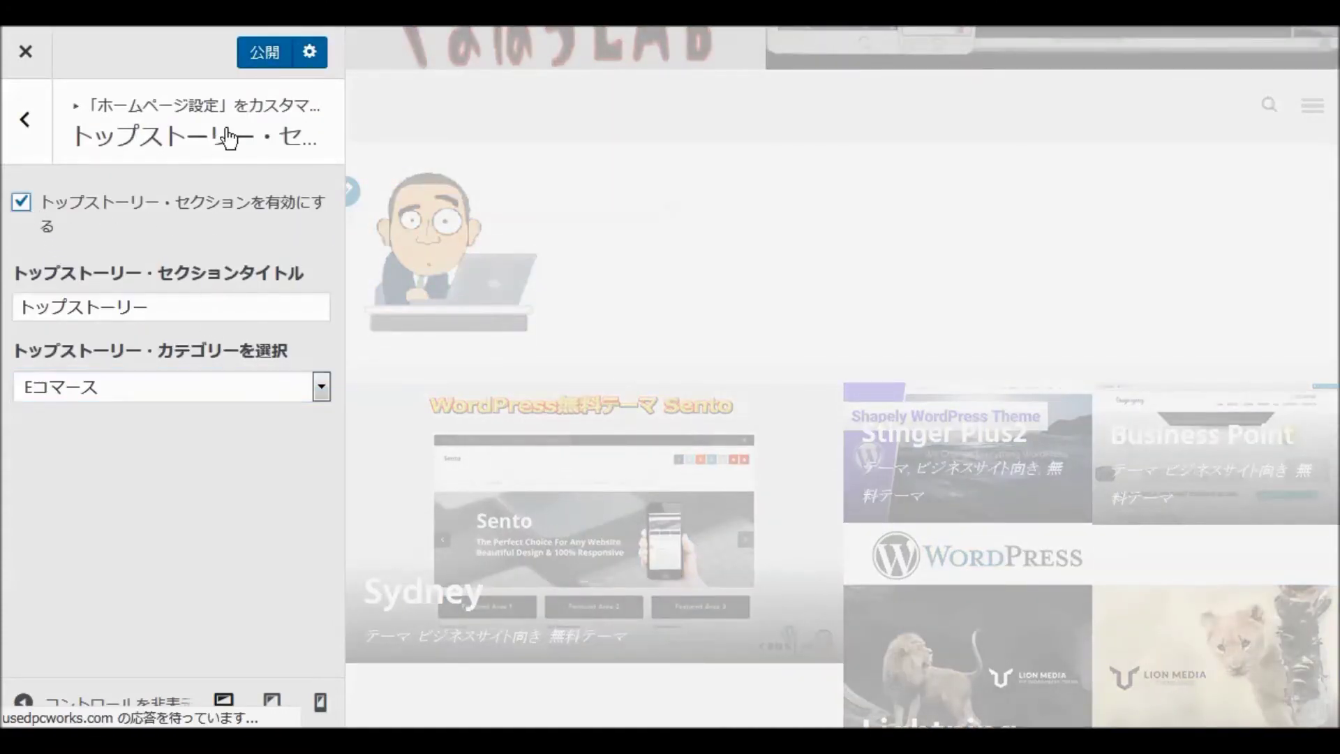
left_click(259, 67)
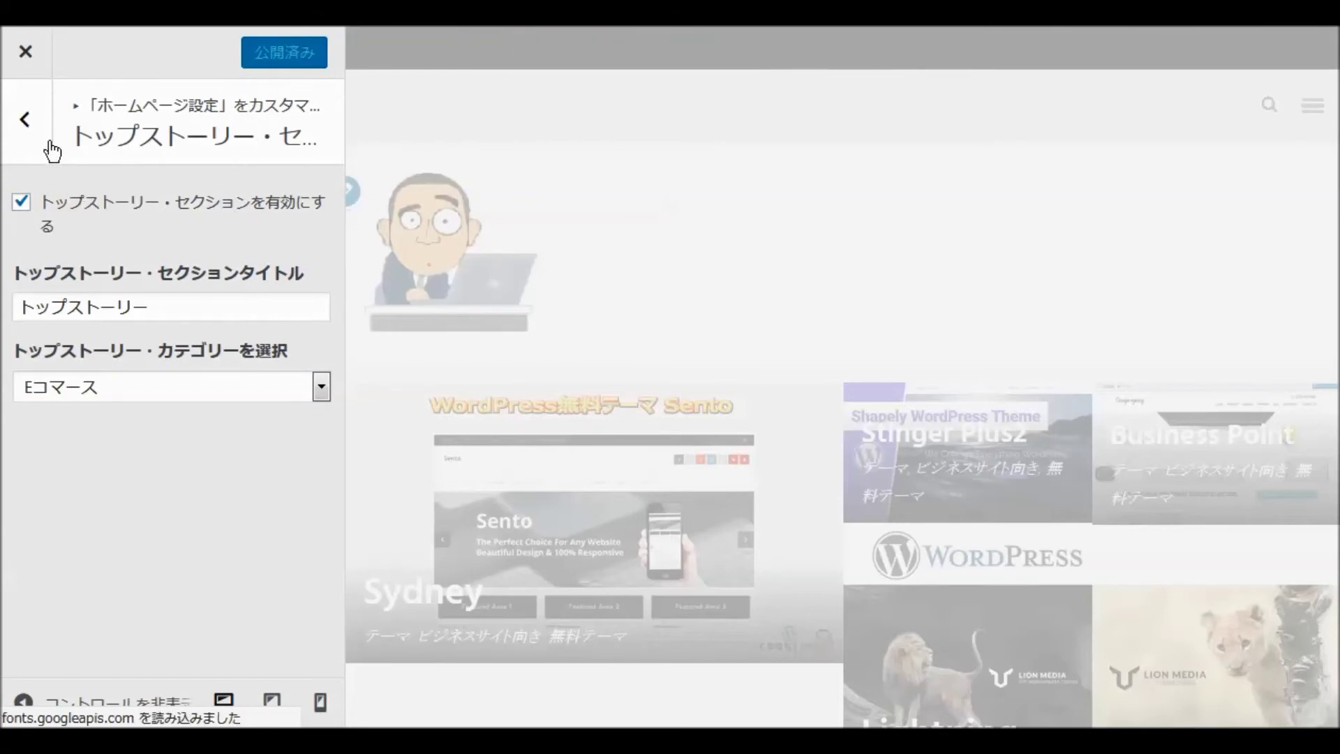
left_click(28, 125)
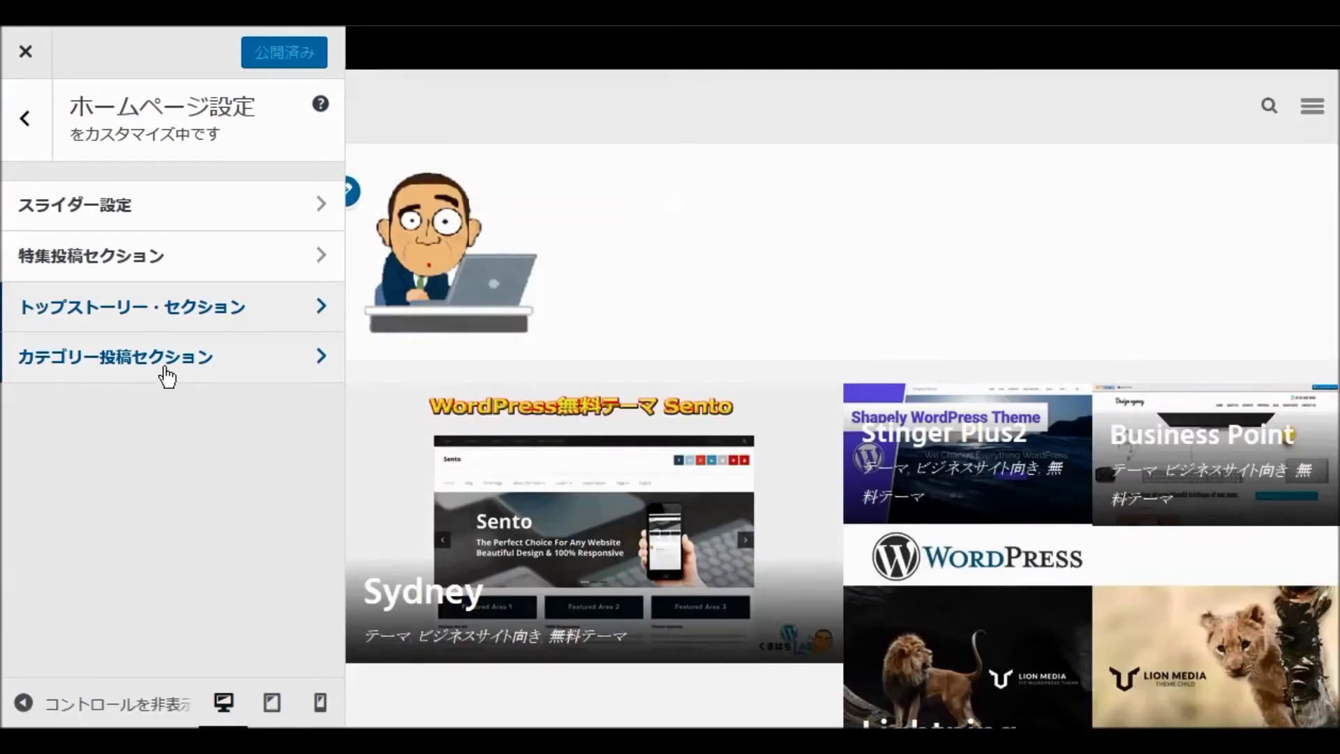
- Set the category post section's first category to 有料テーマ and second to プラグイン, publish, and return to the main customizer list
left_click(168, 373)
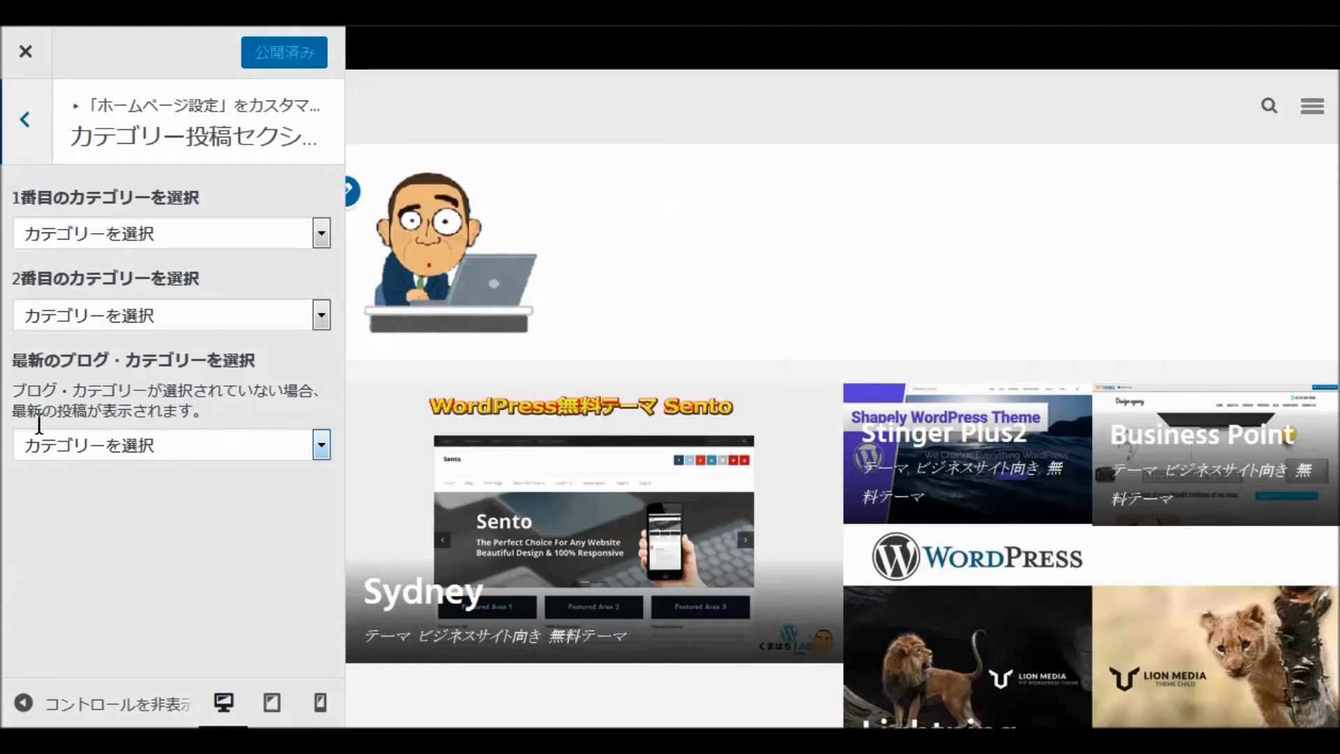
left_click(321, 237)
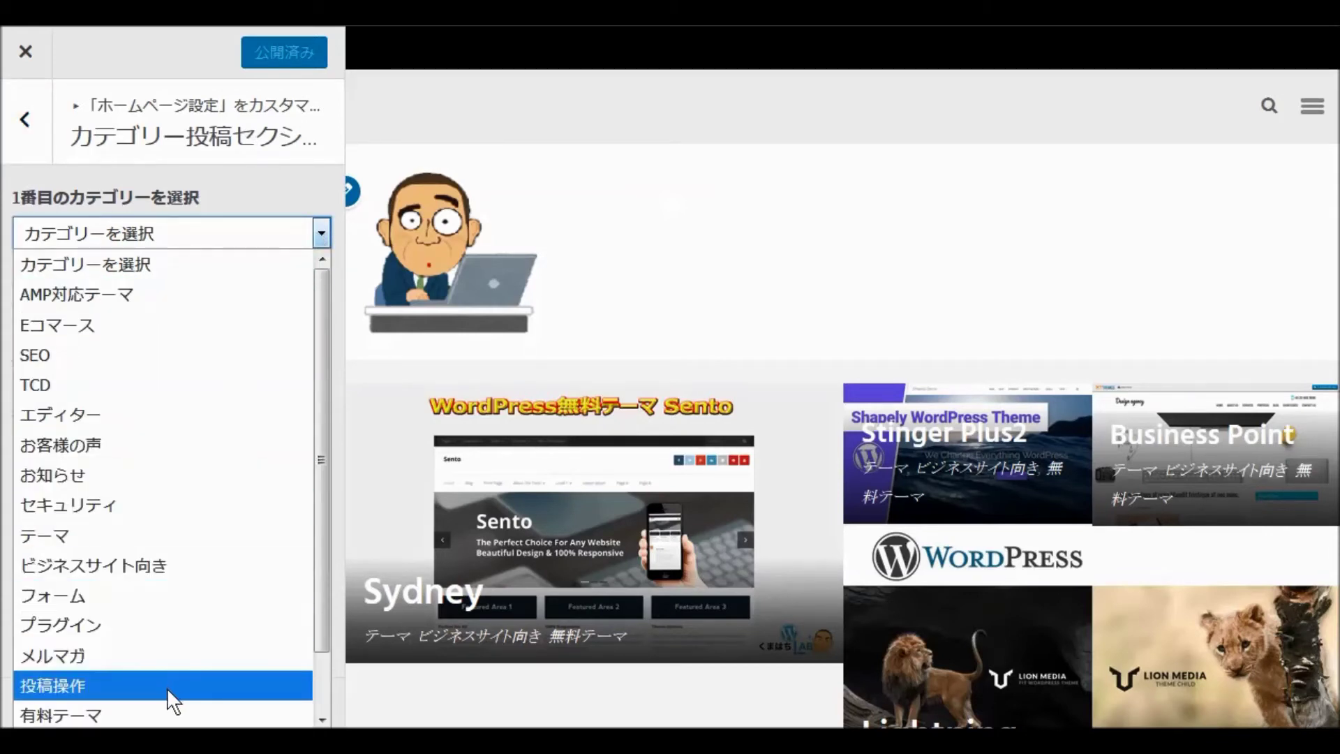
left_click(166, 709)
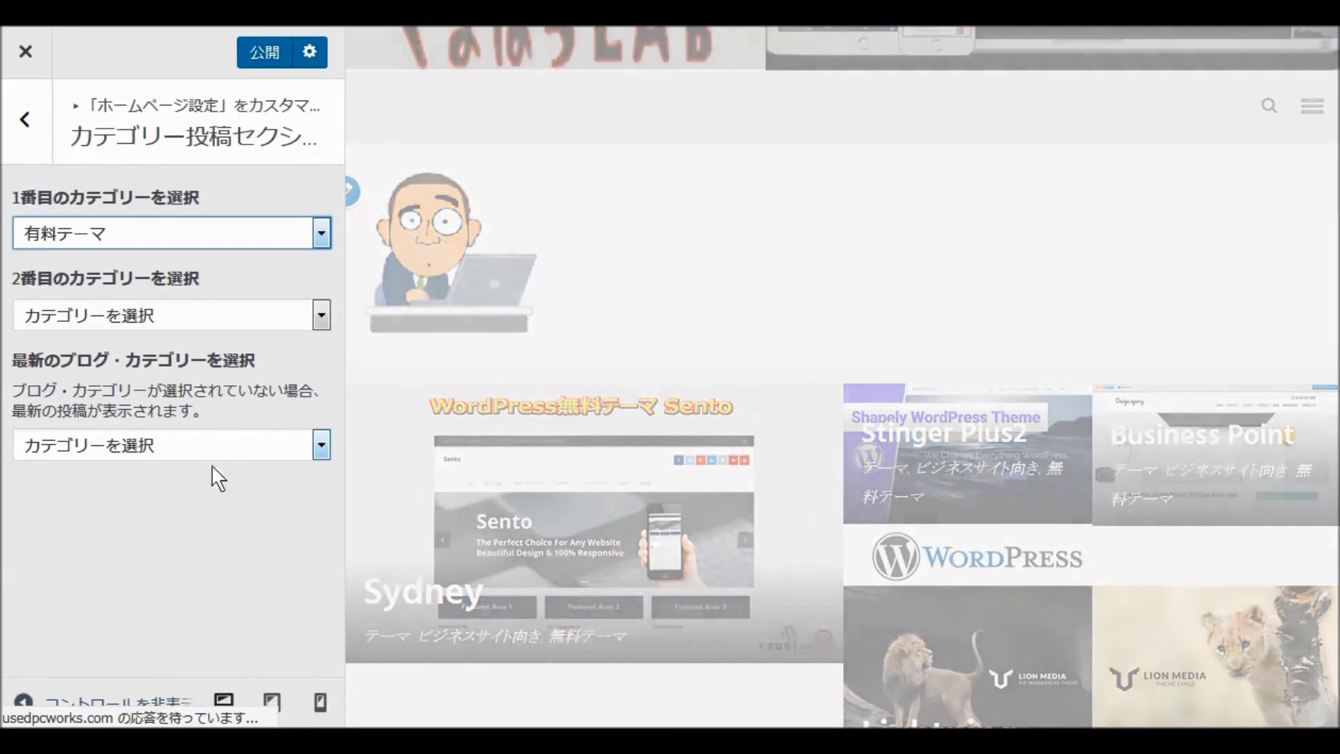
left_click(321, 315)
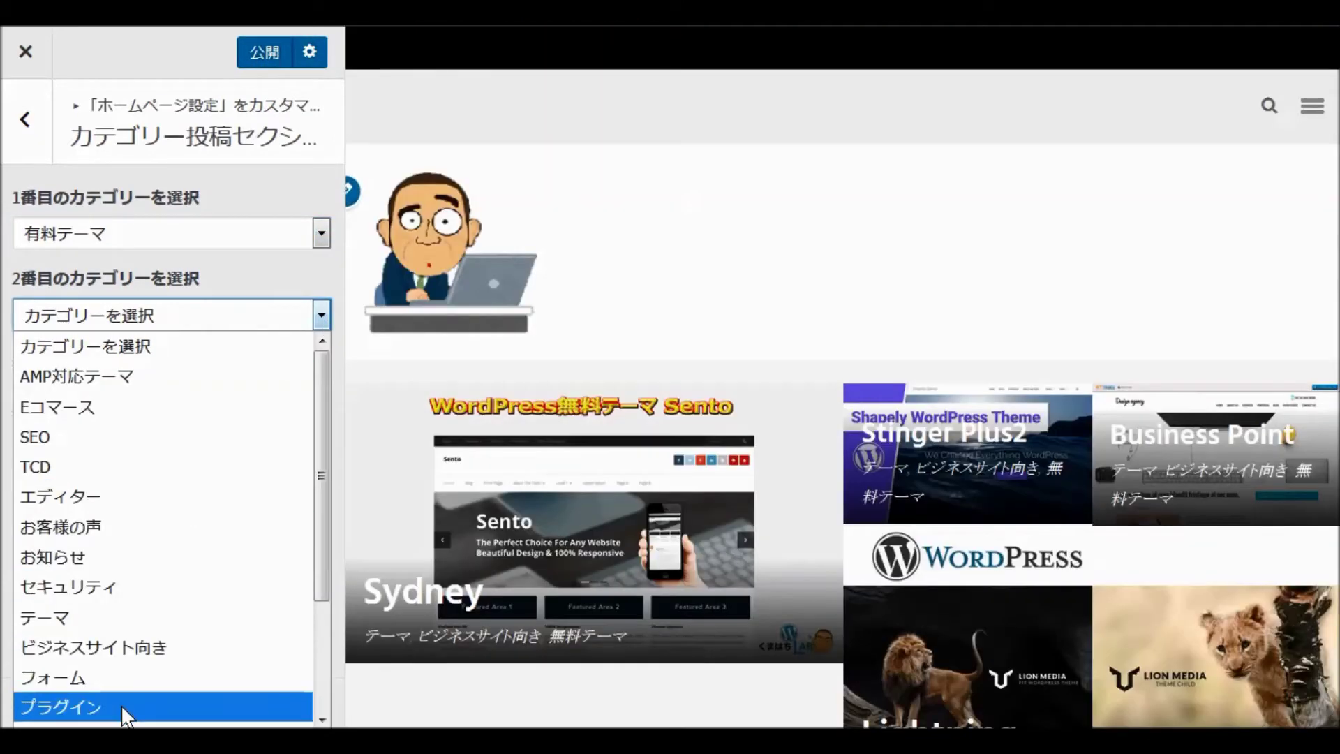
left_click(120, 706)
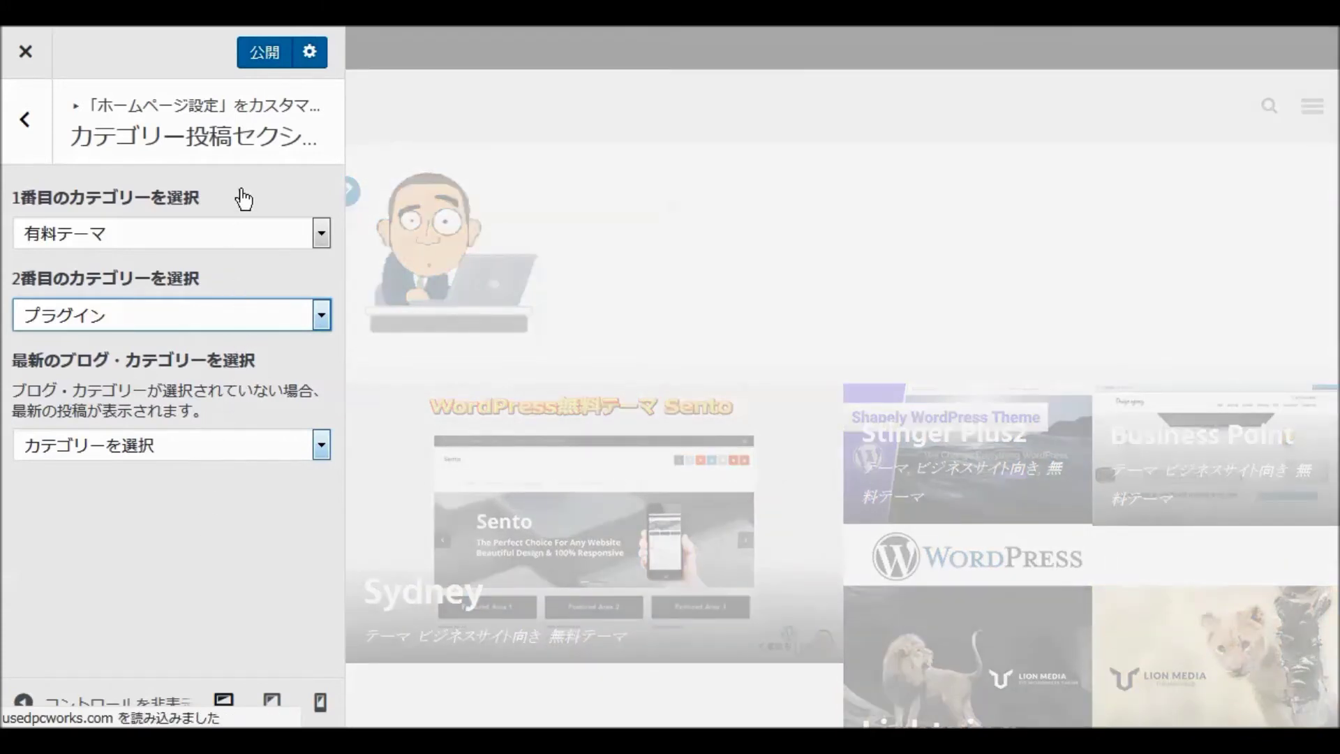
left_click(265, 60)
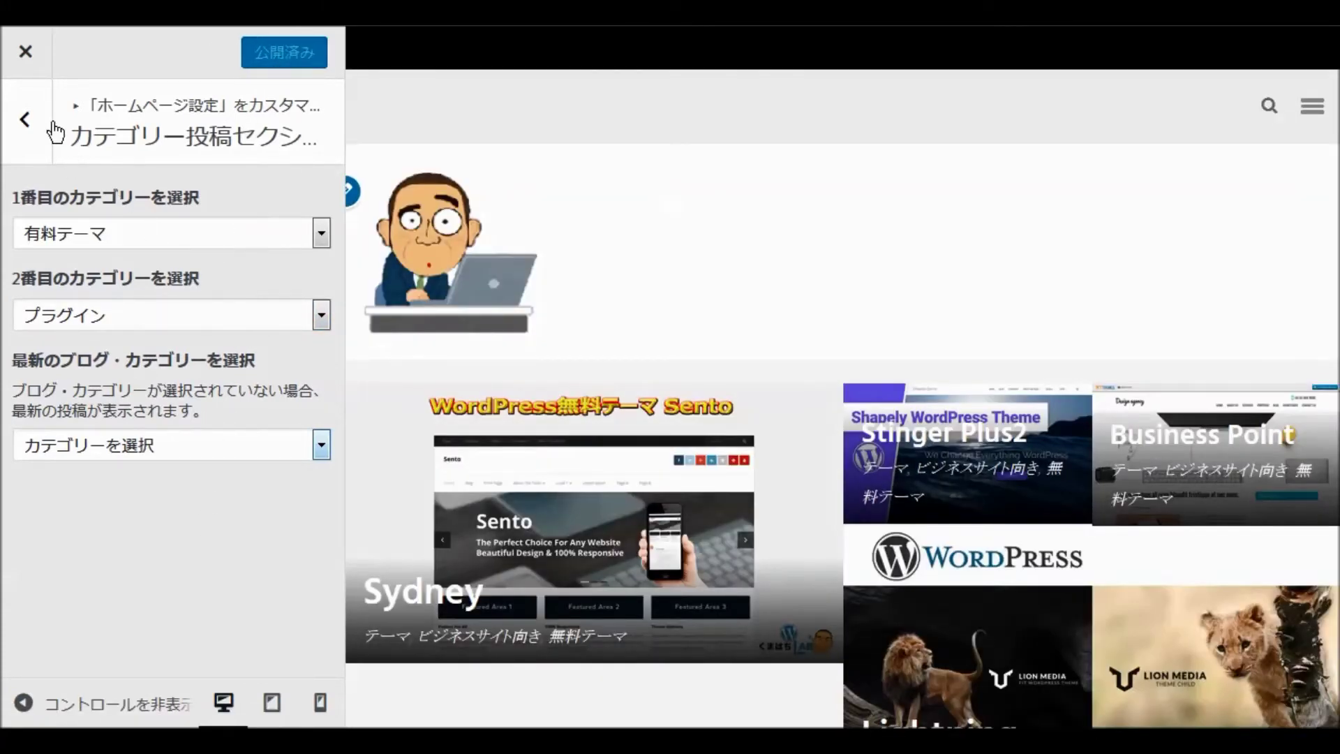
left_click(21, 120)
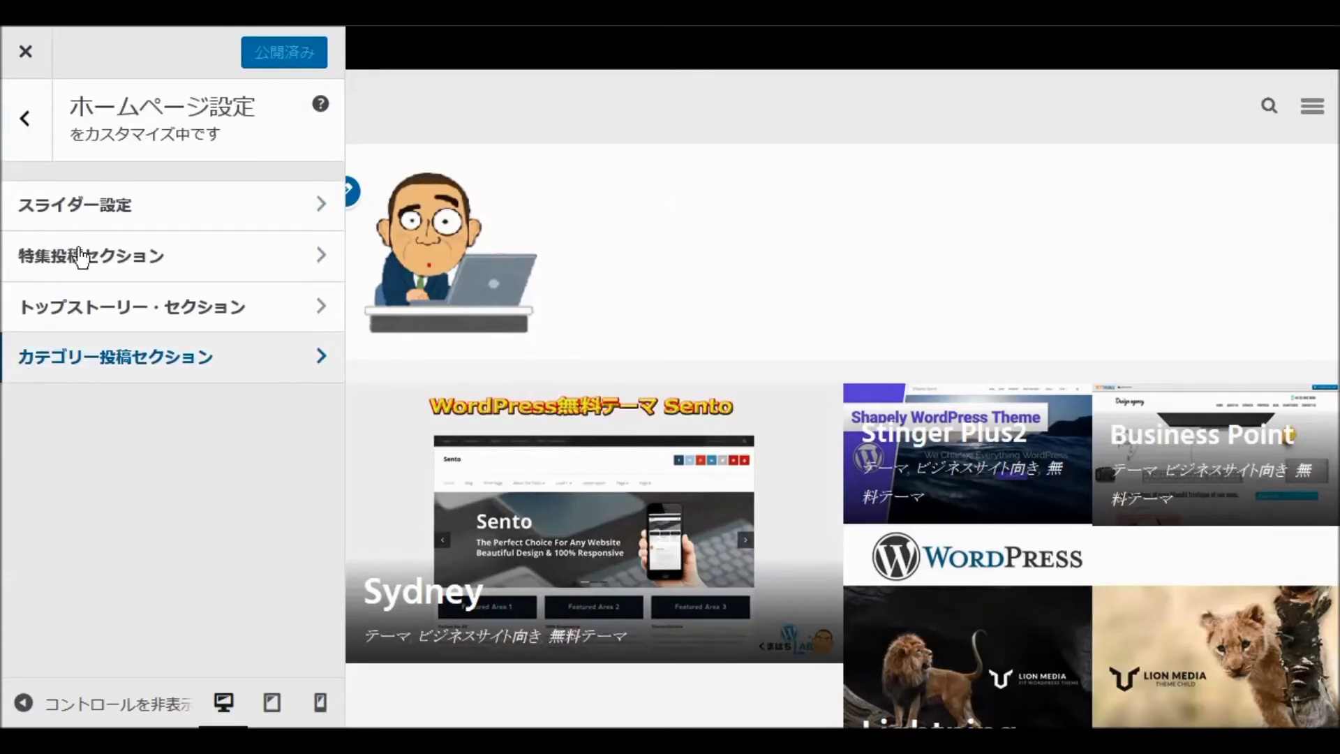
left_click(24, 120)
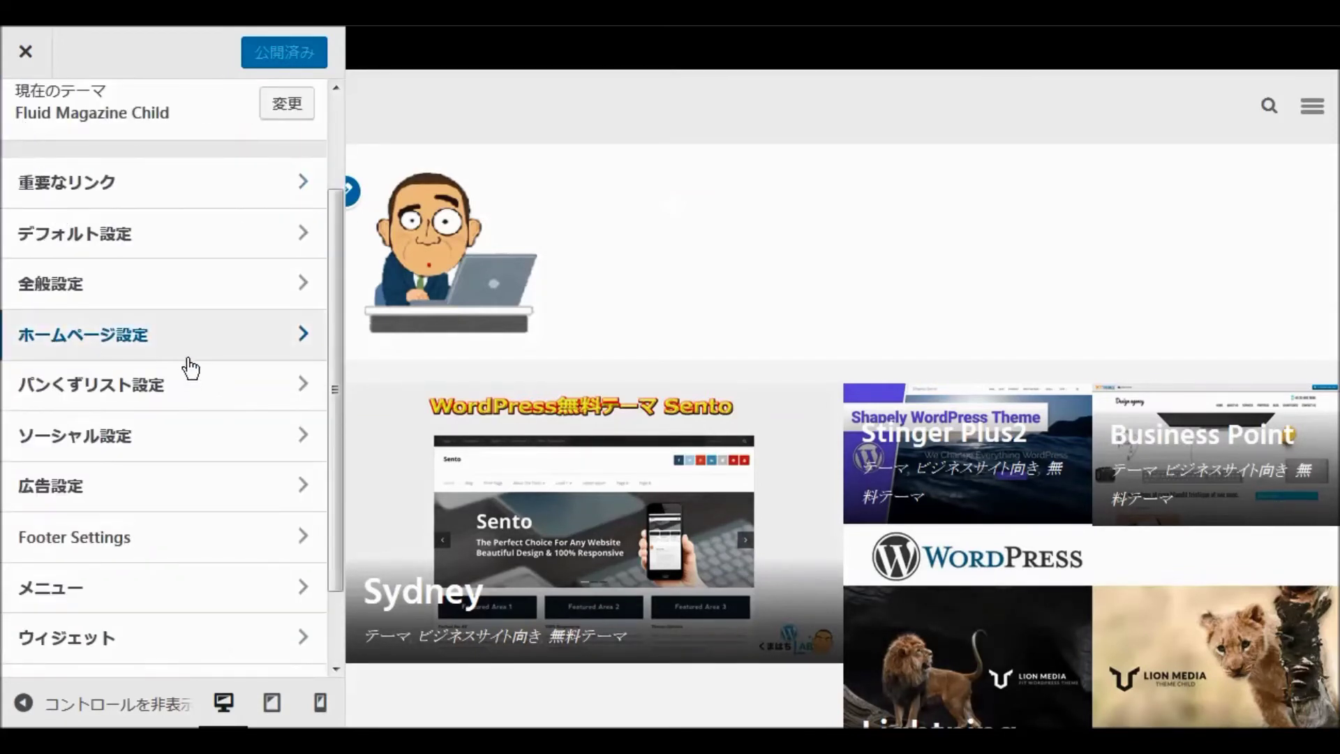
- Enable the breadcrumb list in the breadcrumb settings and return to the main customizer list
left_click(126, 395)
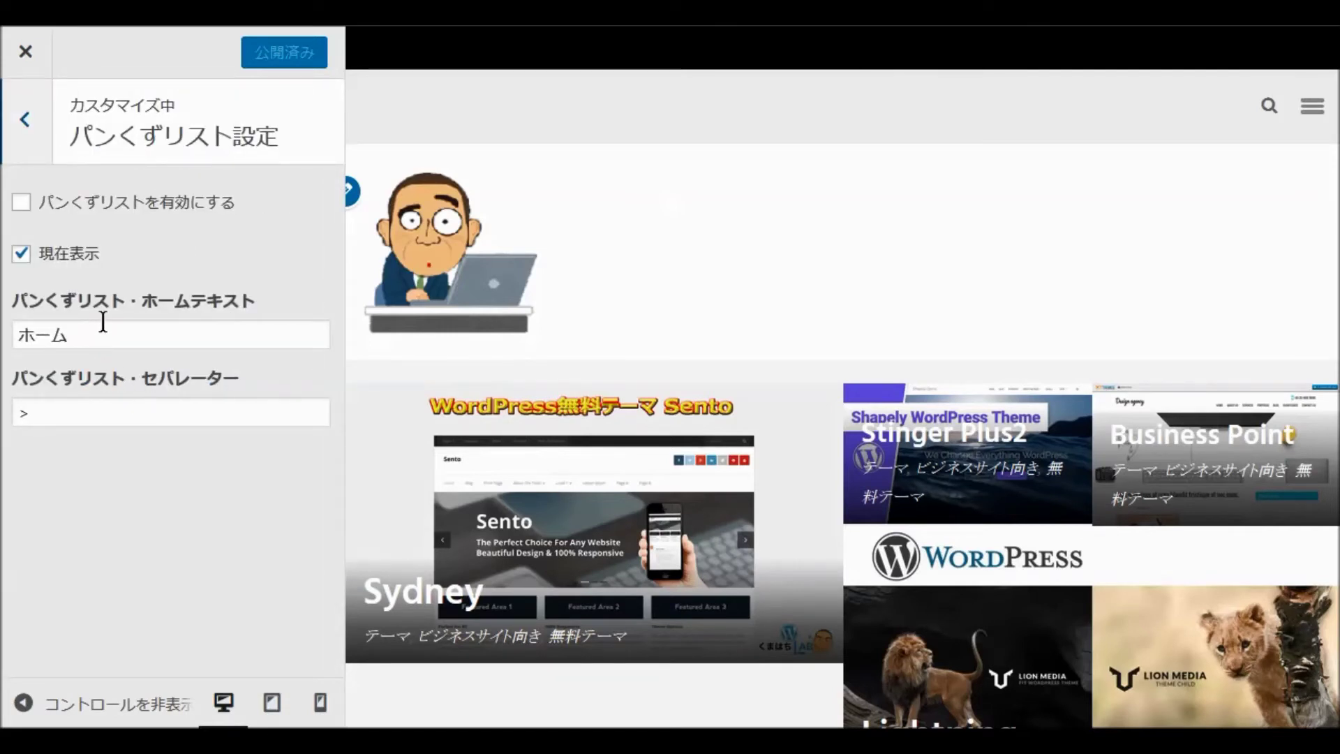
left_click(21, 204)
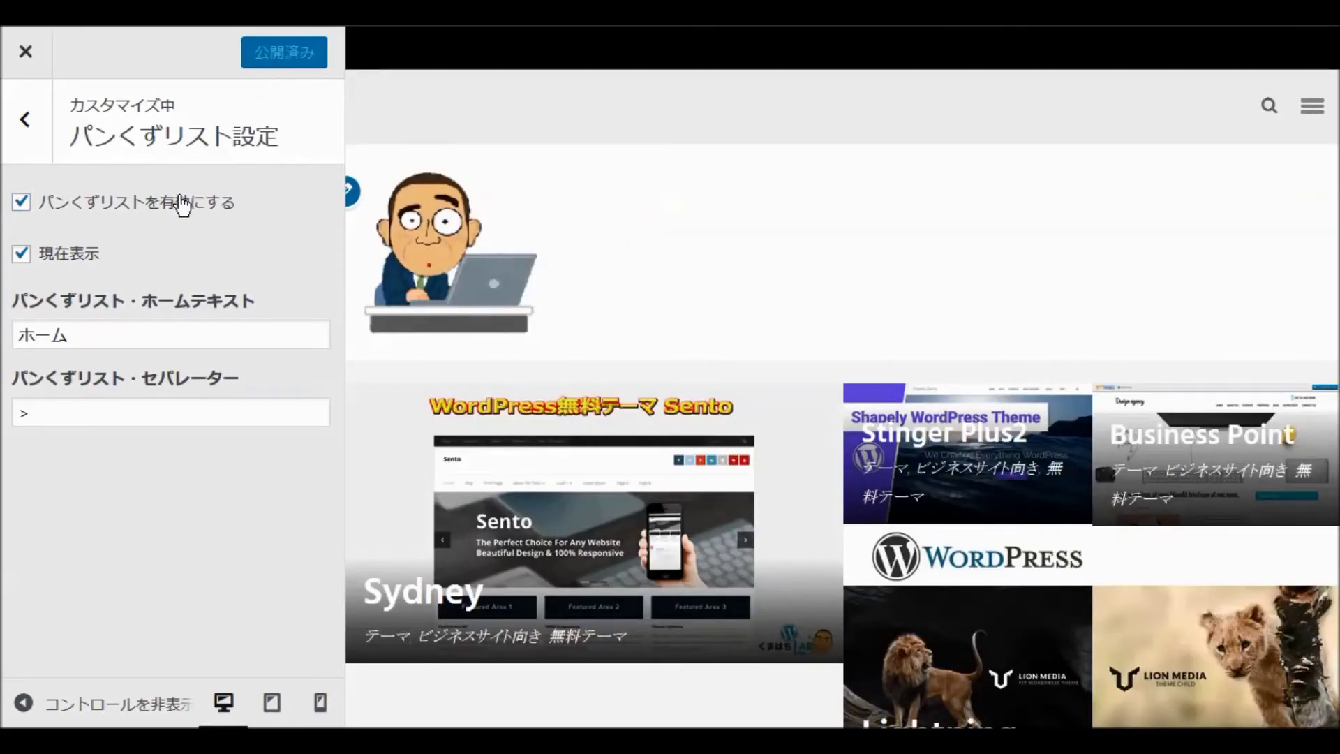
left_click(24, 120)
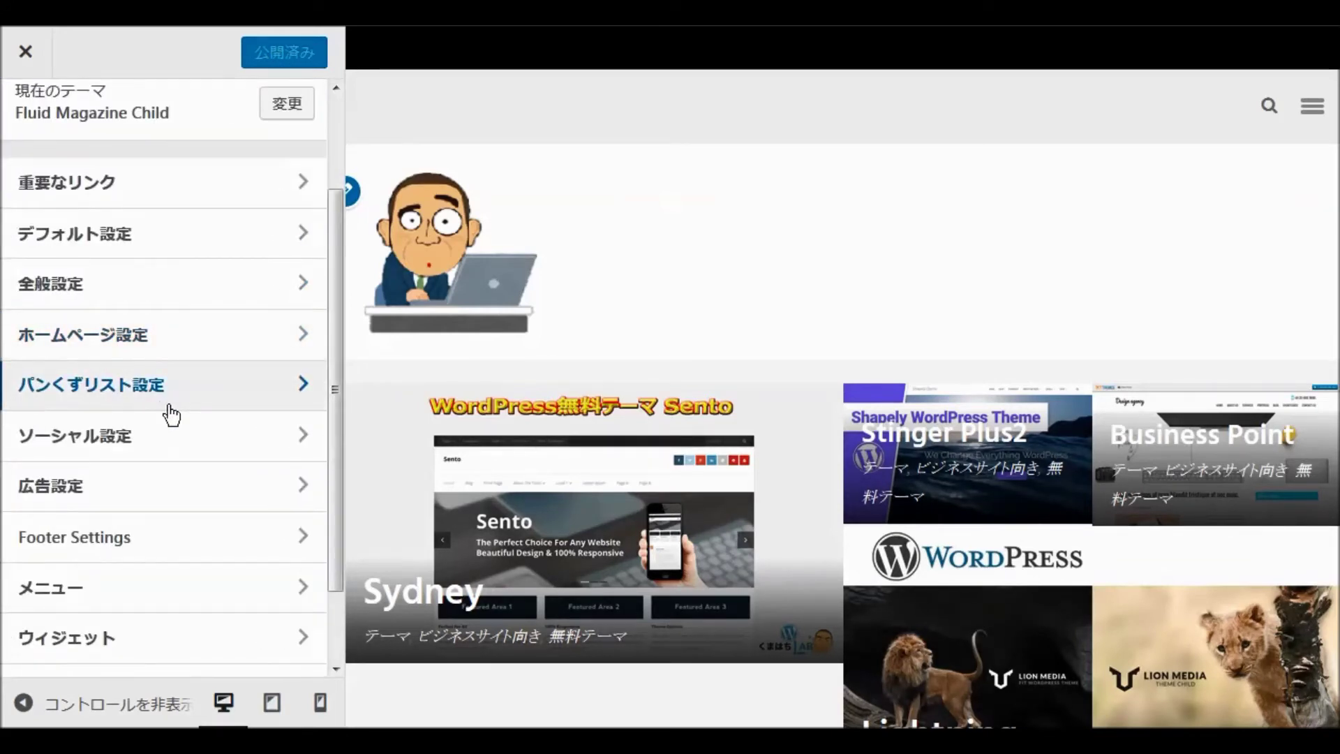
- Review the social link fields in the social settings and the matching header icons, then return to the main customizer list
left_click(111, 438)
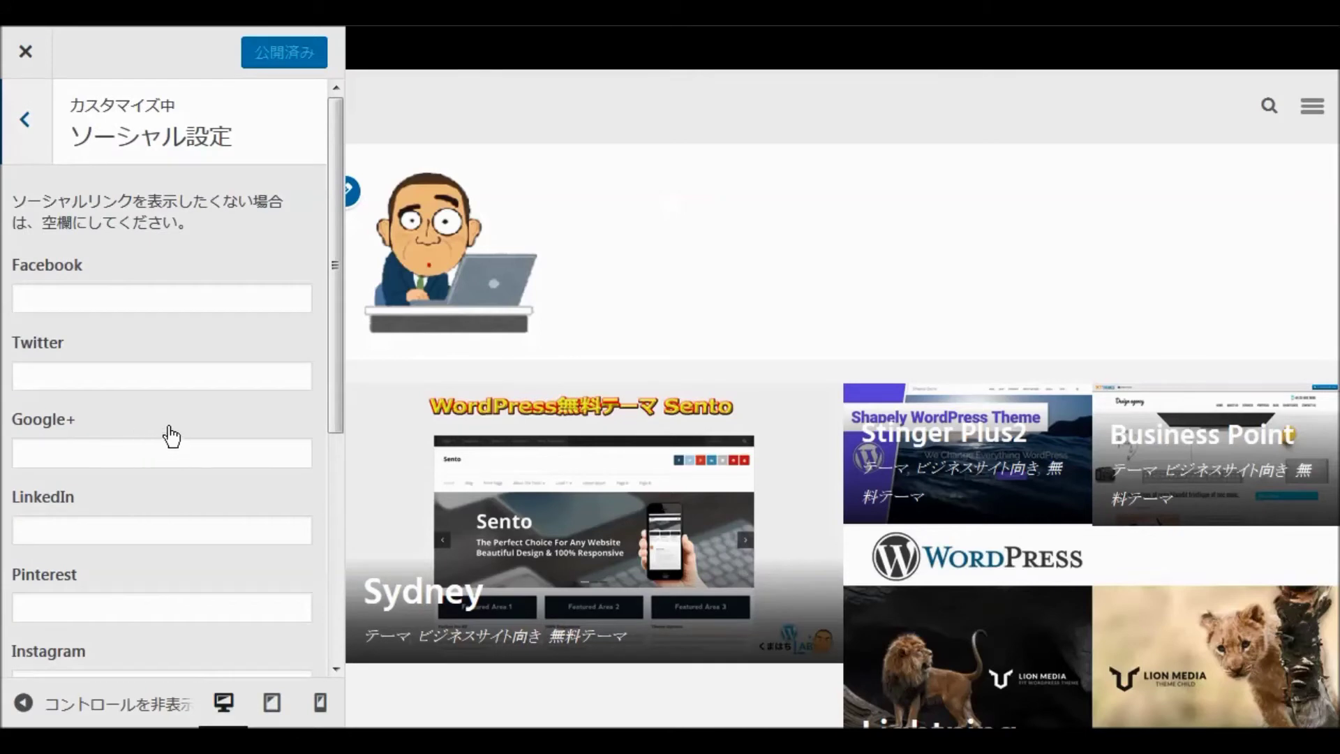
scroll(167, 356, "down", 2)
scroll(159, 382, "down", 4)
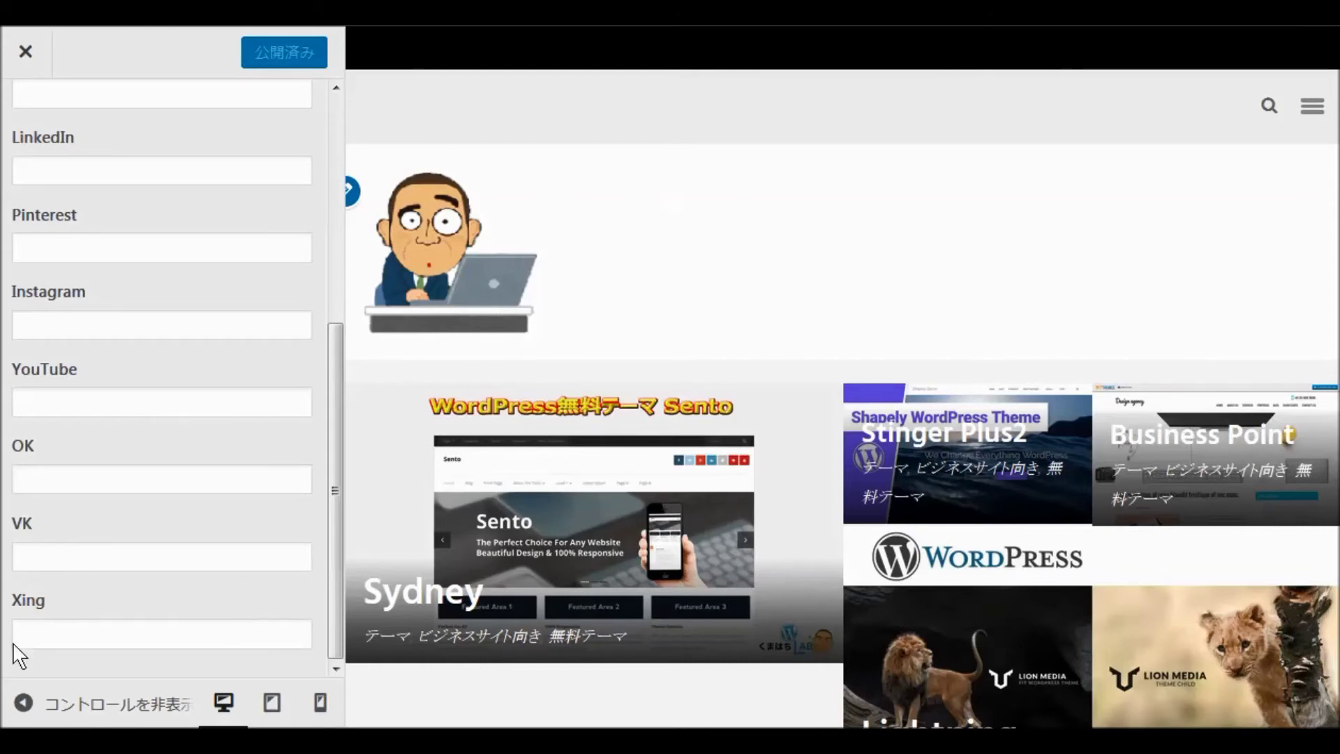
scroll(117, 557, "up", 5)
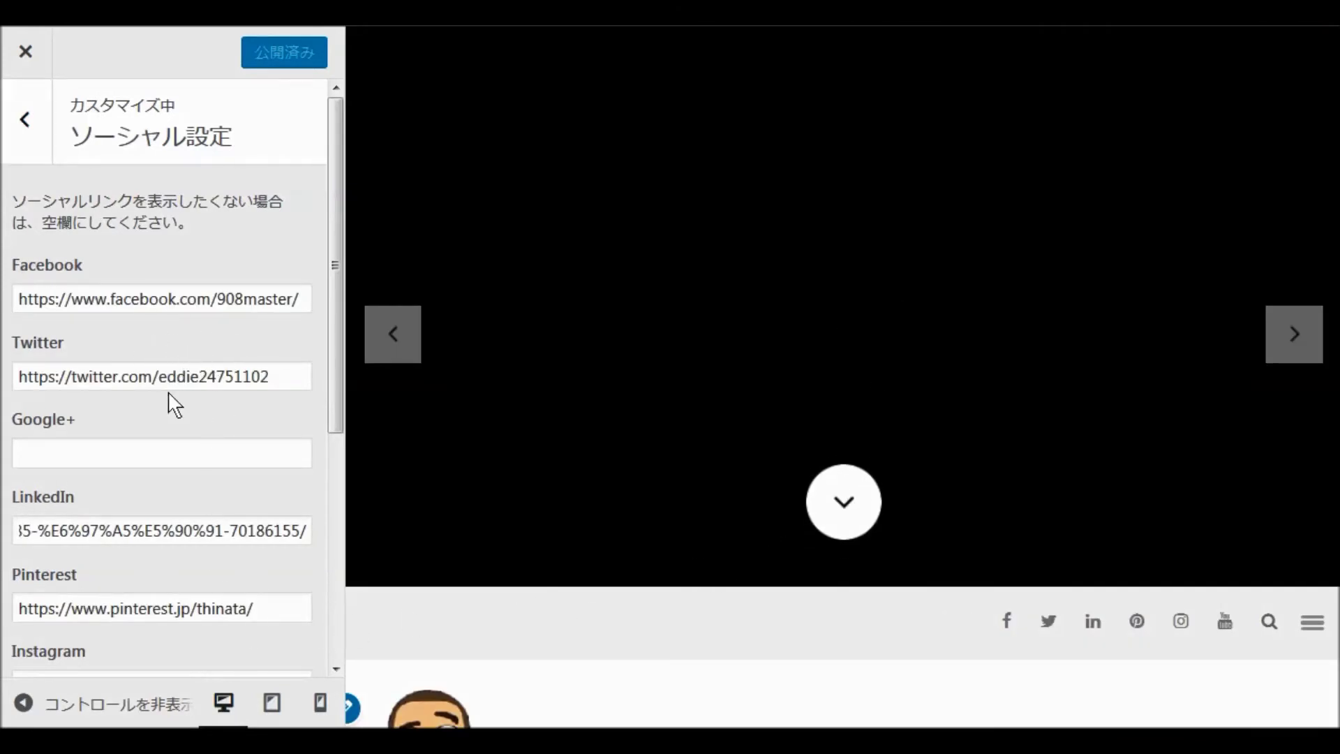
left_click(170, 584)
scroll(197, 565, "down", 3)
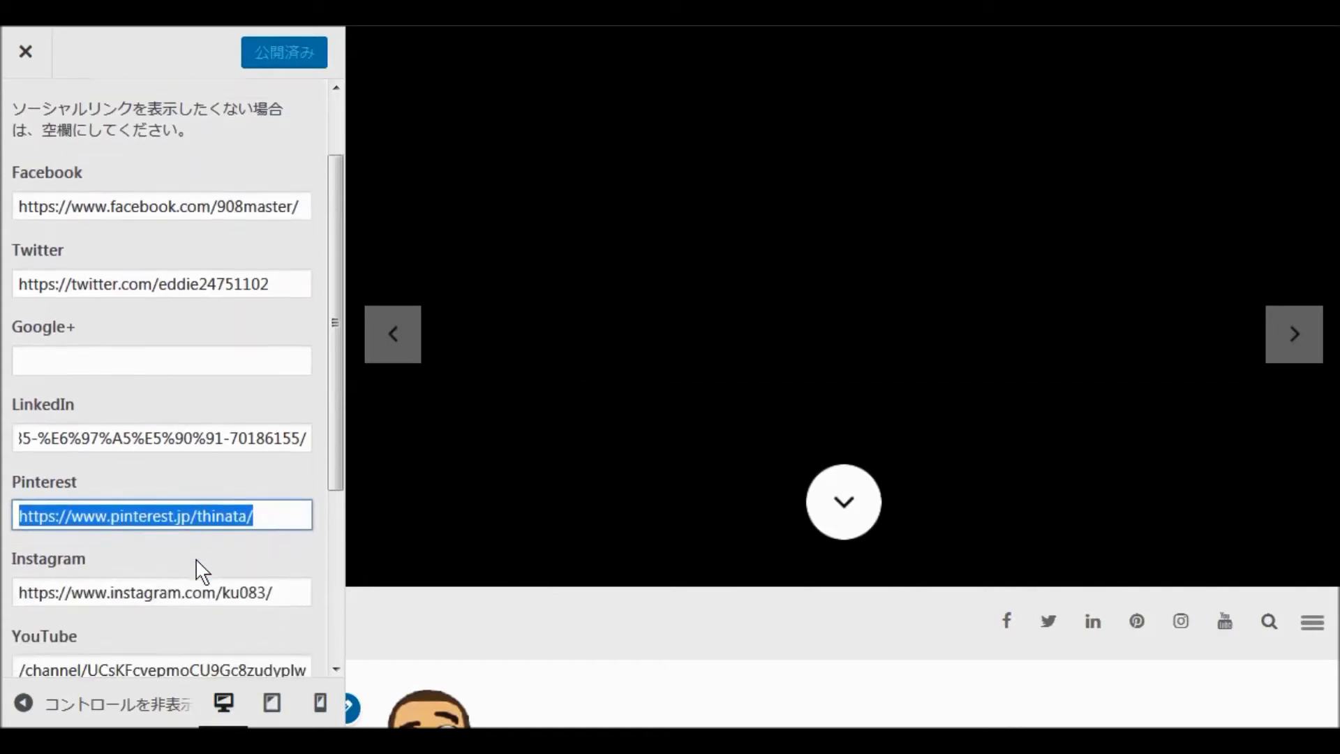
scroll(196, 561, "down", 2)
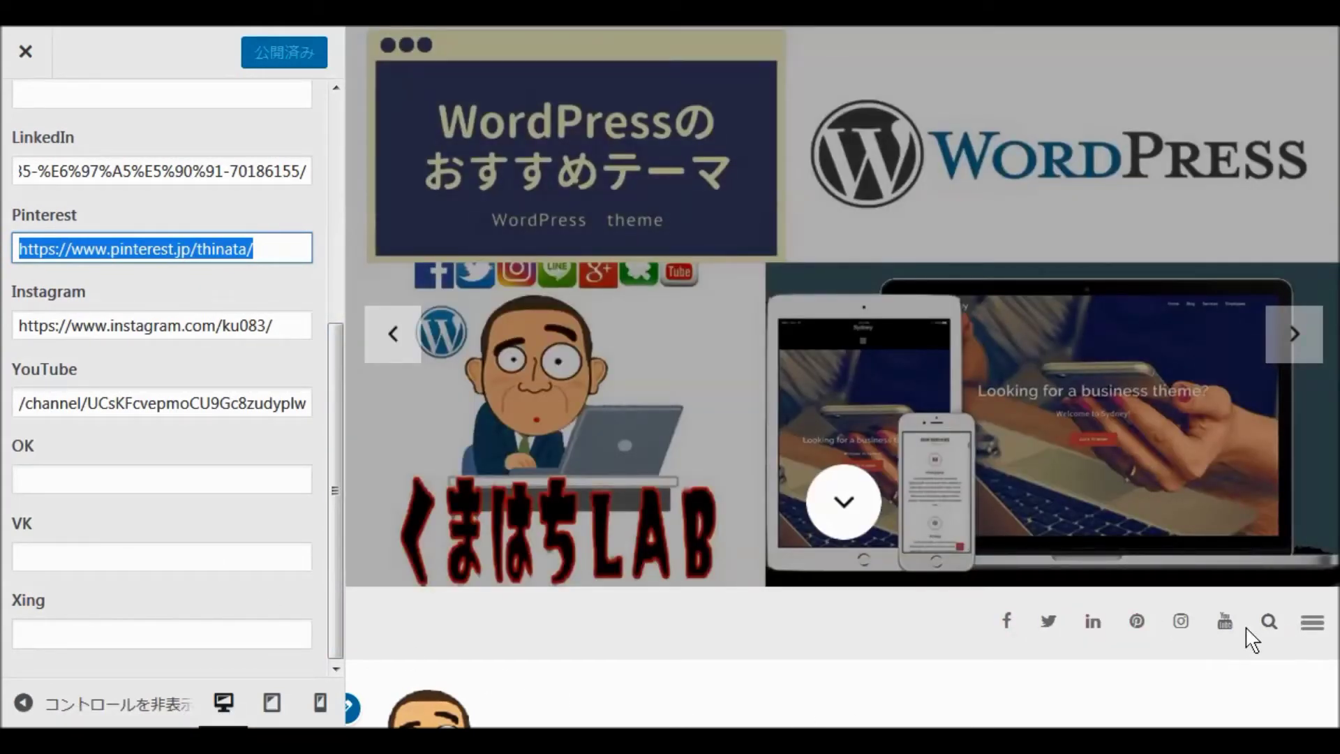
scroll(142, 417, "up", 5)
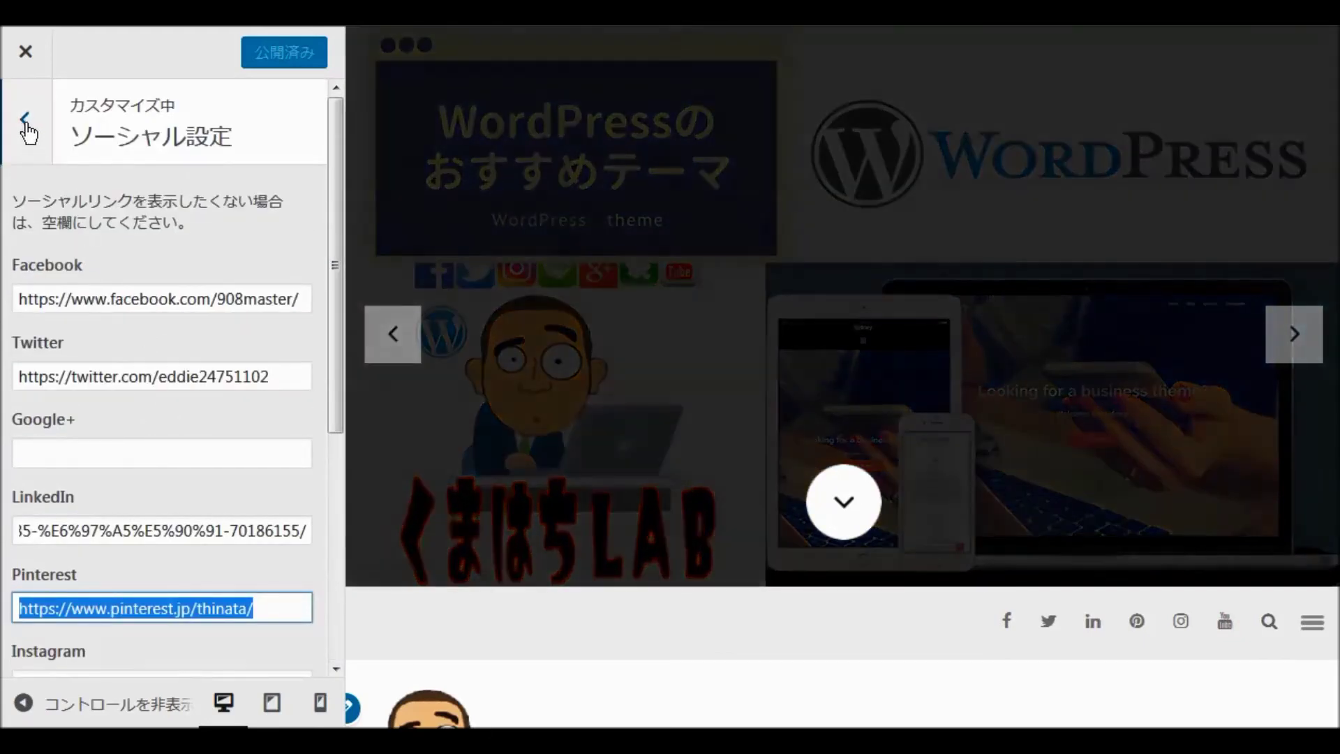
left_click(24, 120)
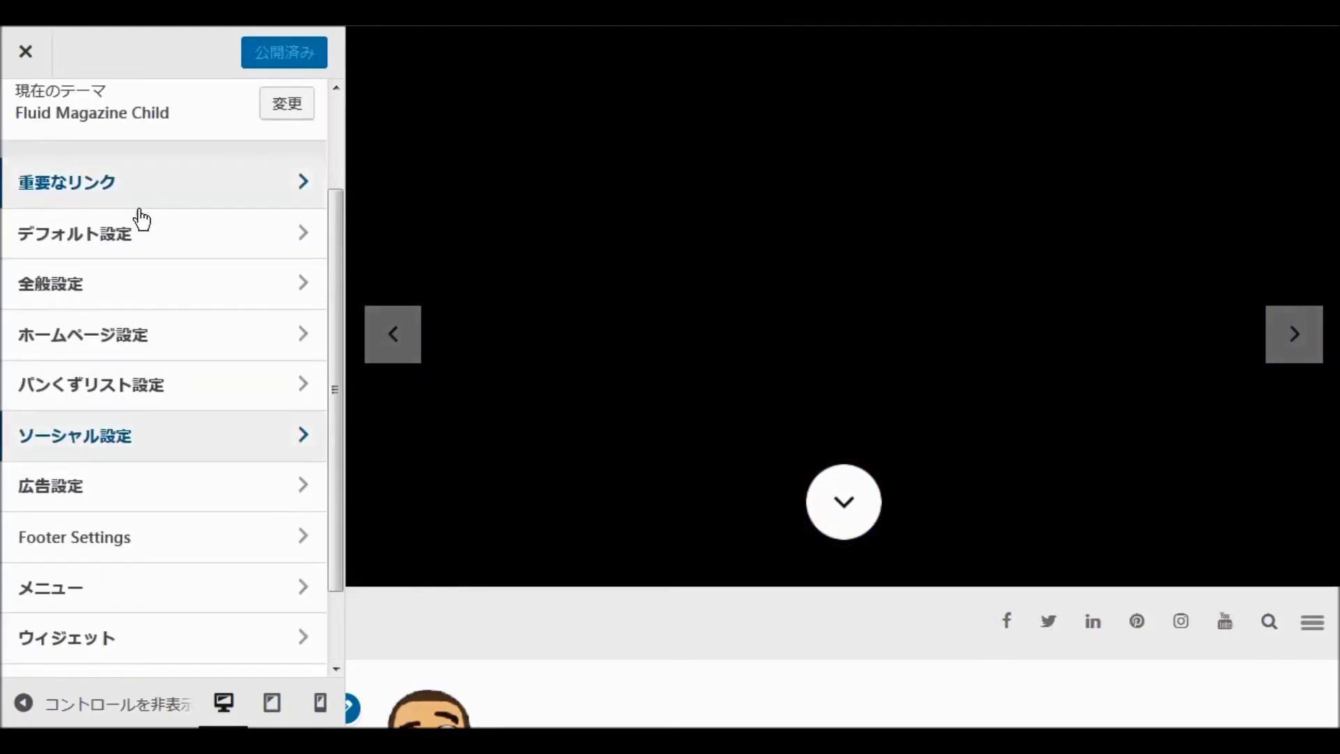
- Look through the header advertisement settings and the footer copyright setting, then return to the main customizer list
left_click(66, 492)
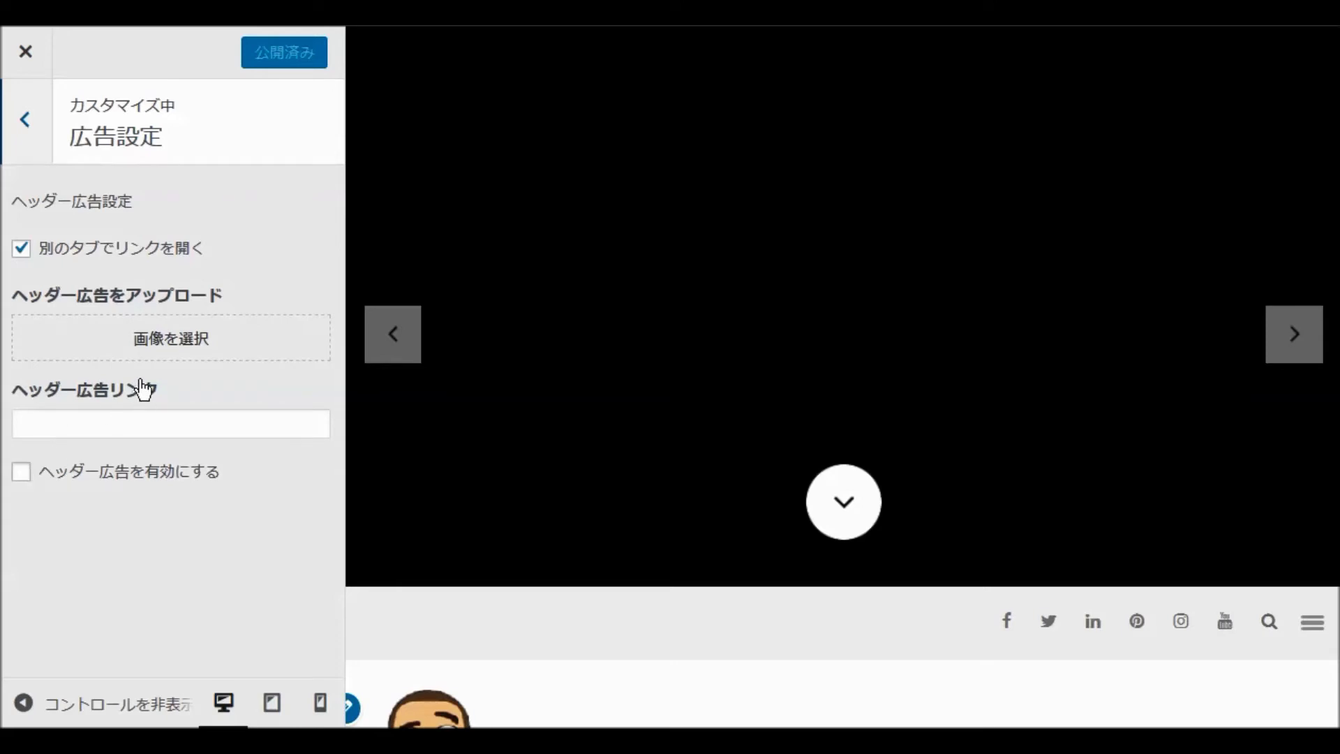
left_click(21, 119)
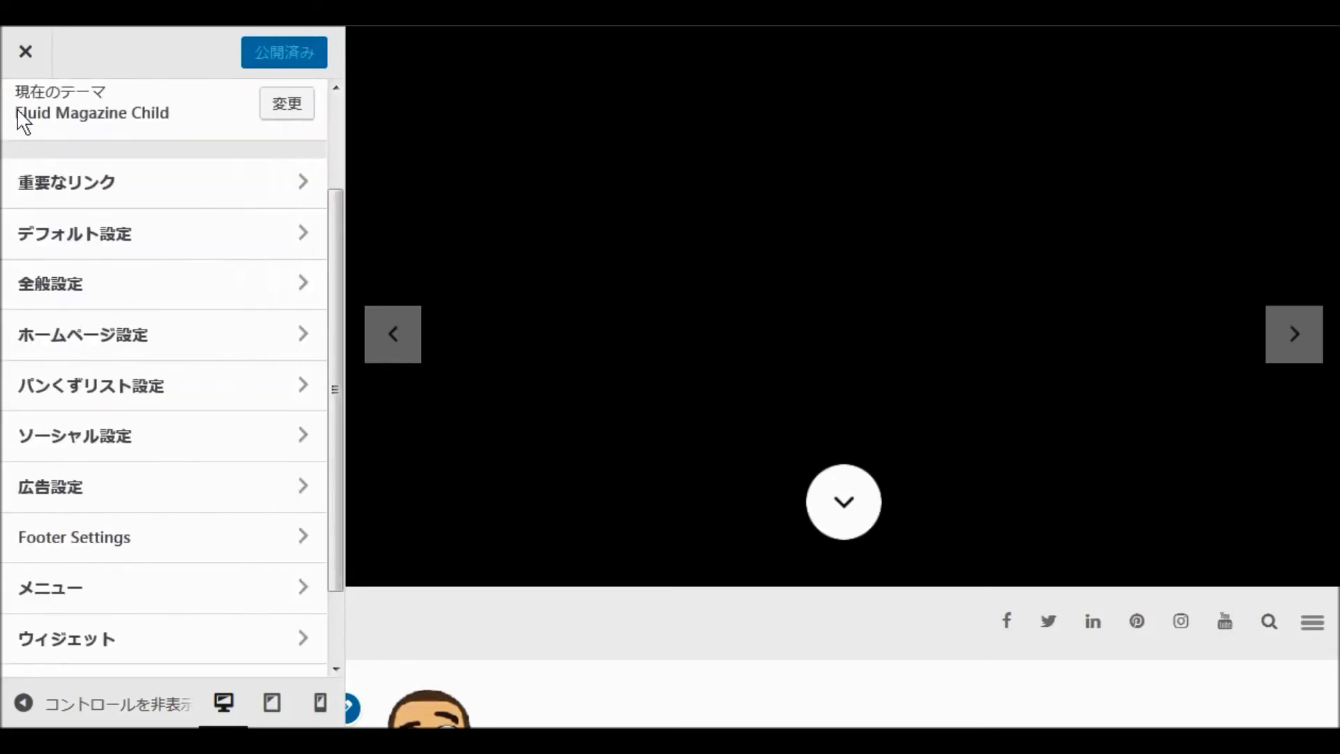
left_click(77, 531)
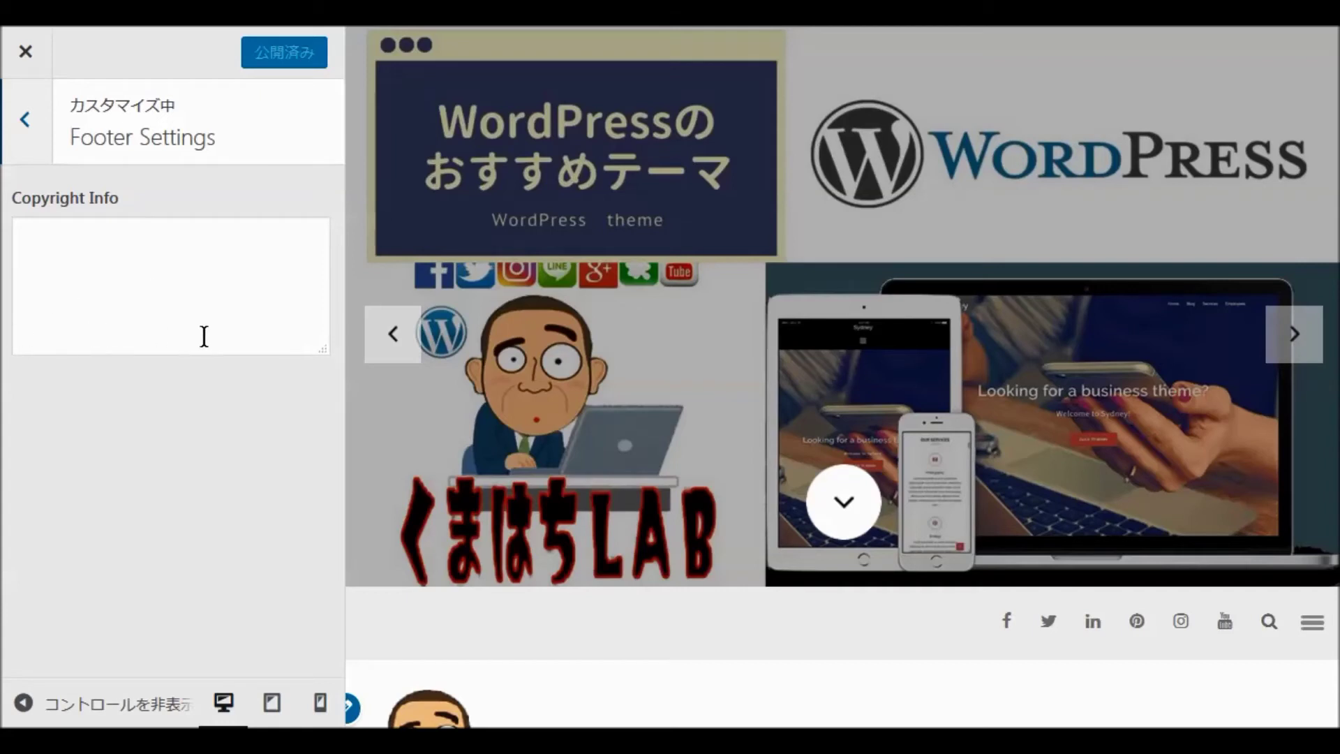
left_click(28, 123)
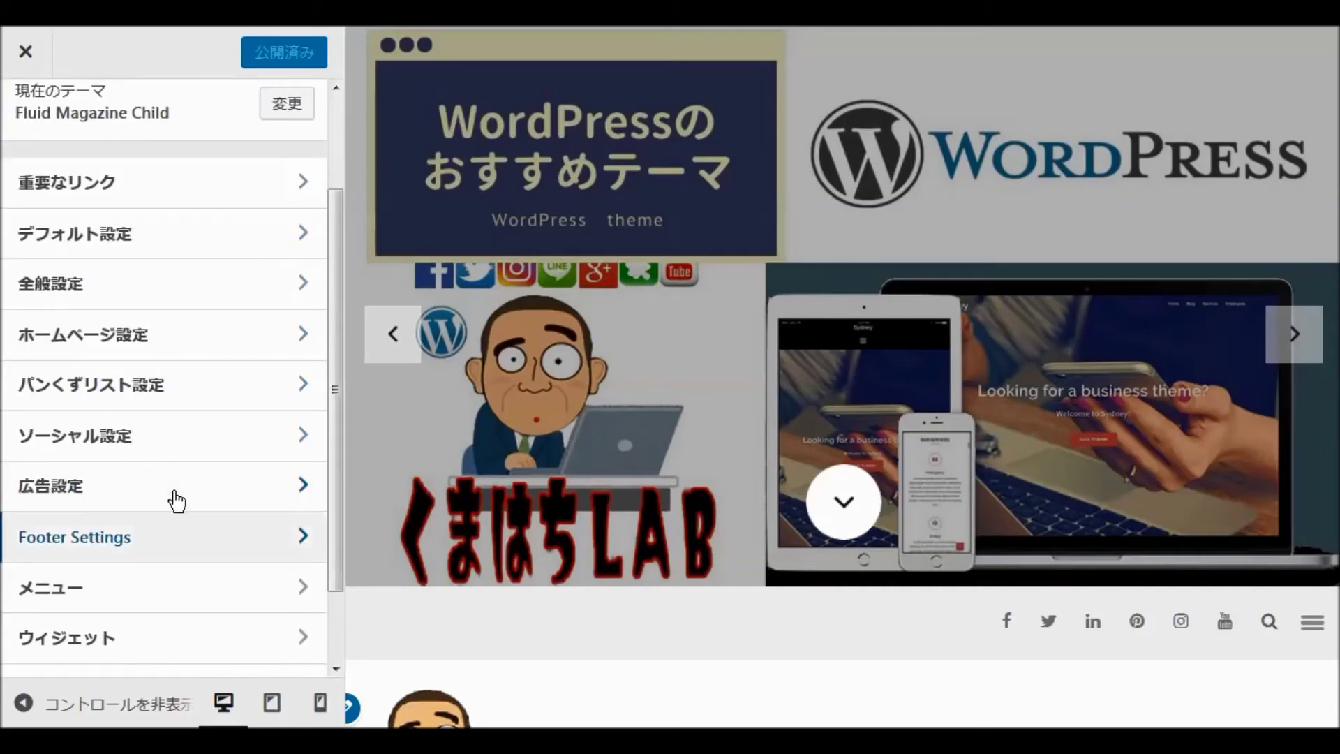
- Examine the items, display location and options of the menu globalmenu
scroll(174, 489, "down", 2)
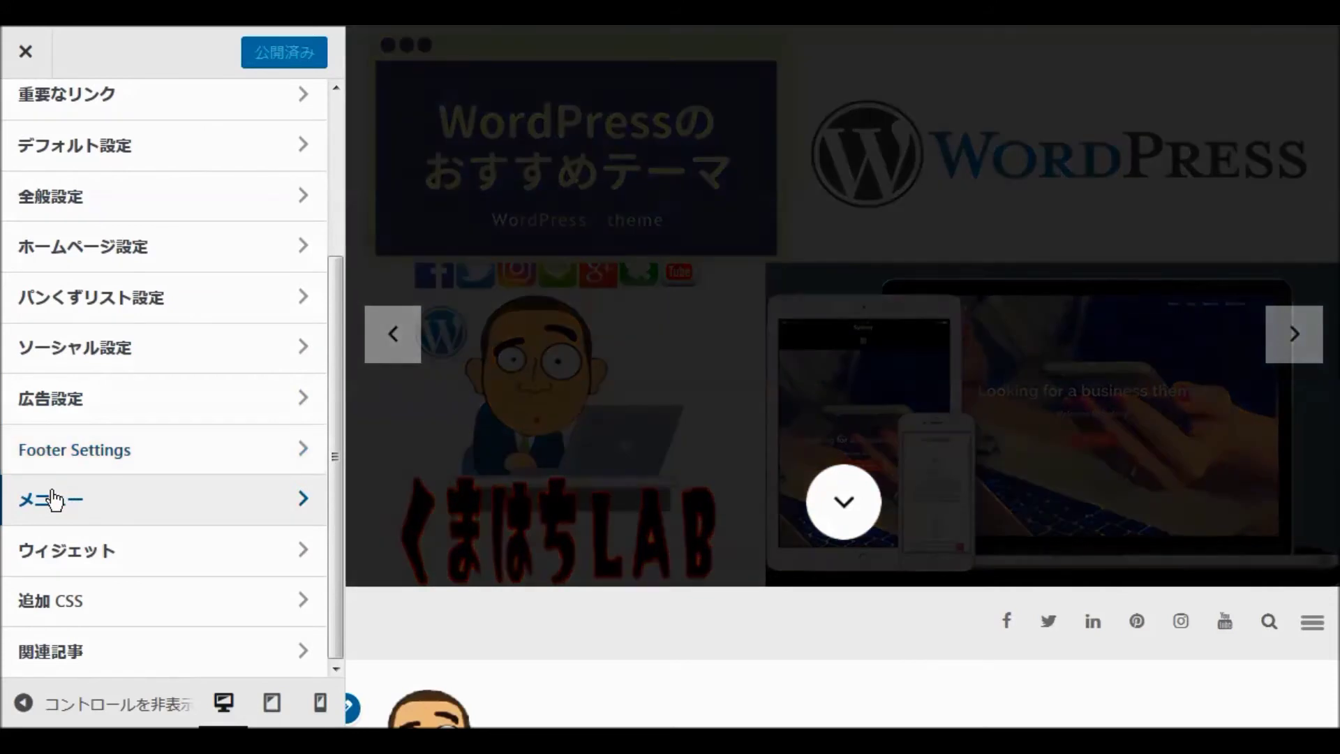
left_click(56, 499)
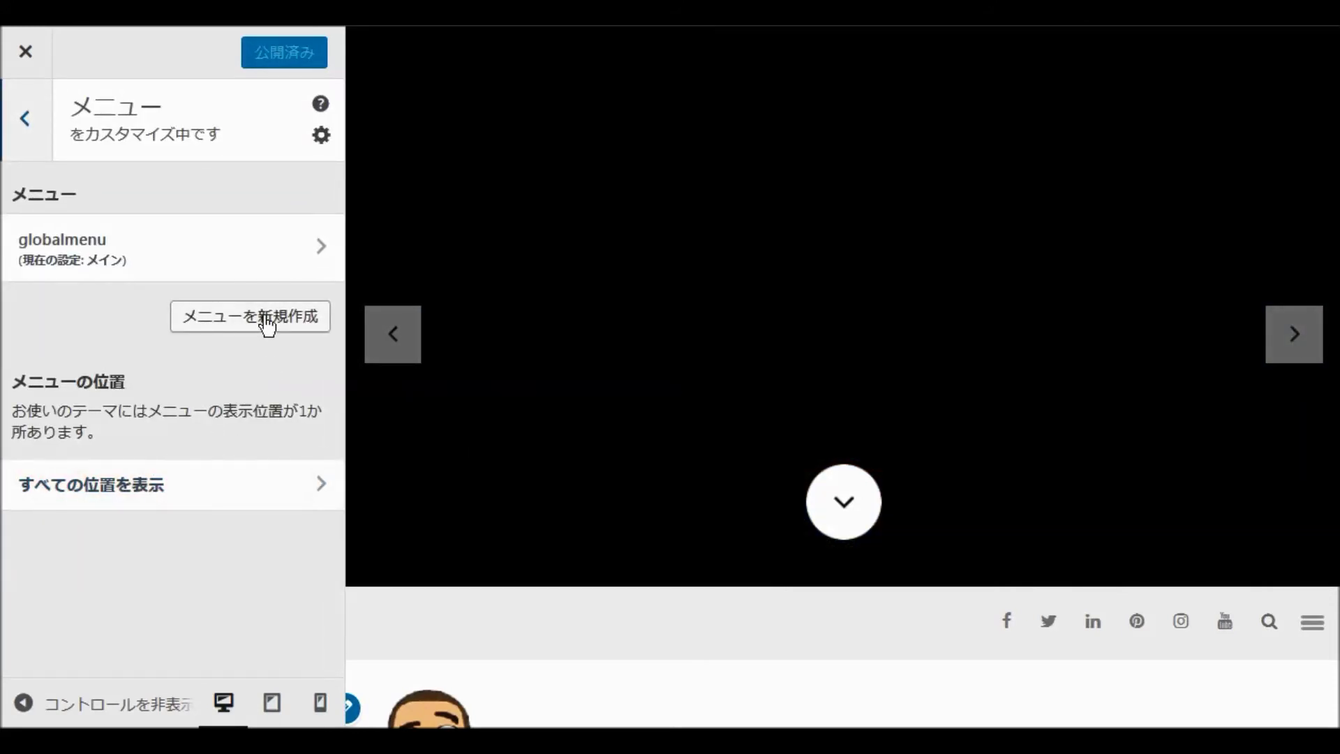
left_click(312, 257)
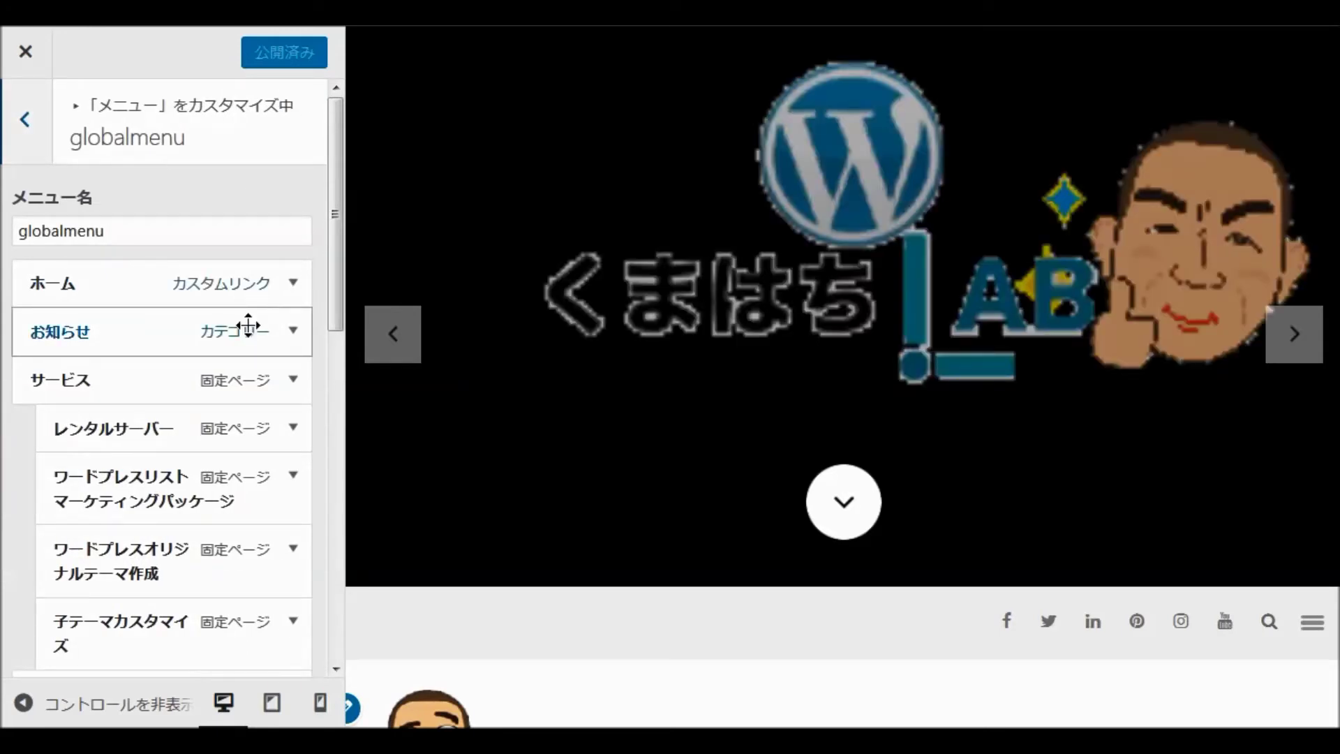
scroll(249, 325, "down", 10)
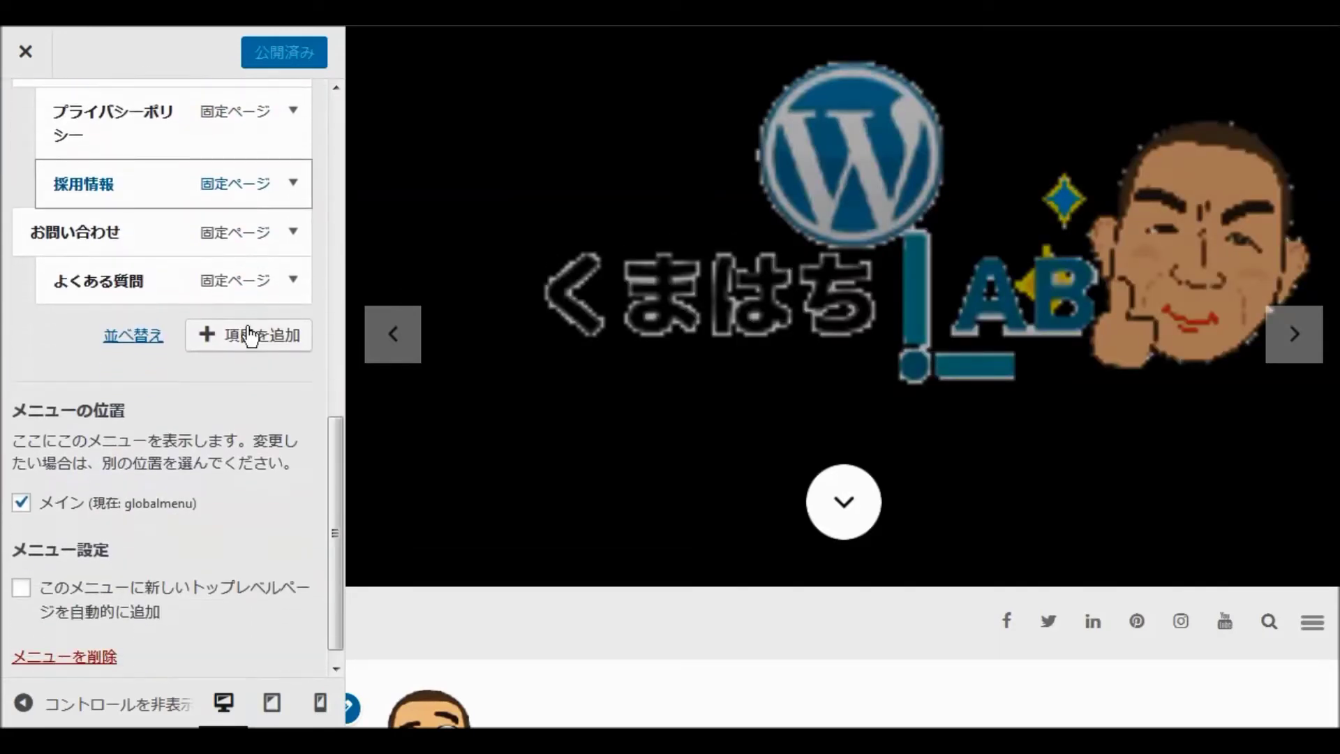
scroll(203, 478, "down", 1)
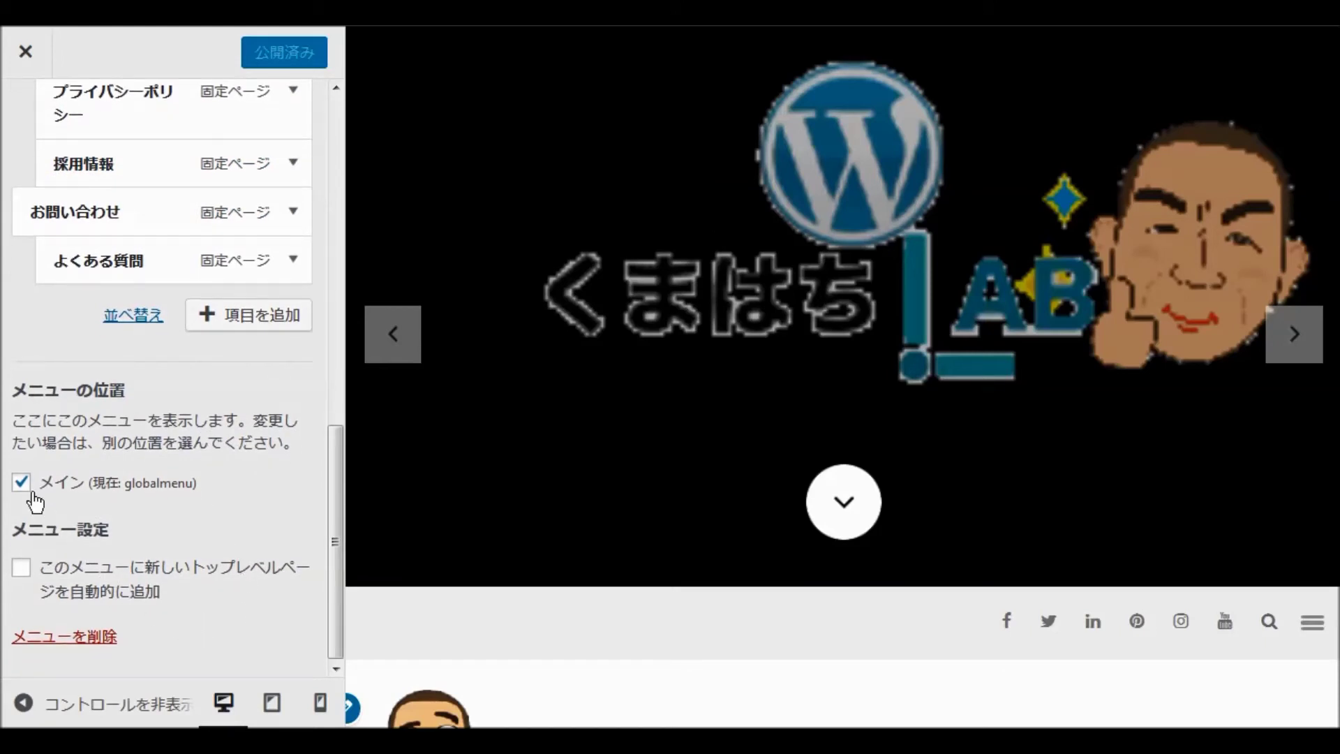
scroll(186, 481, "up", 10)
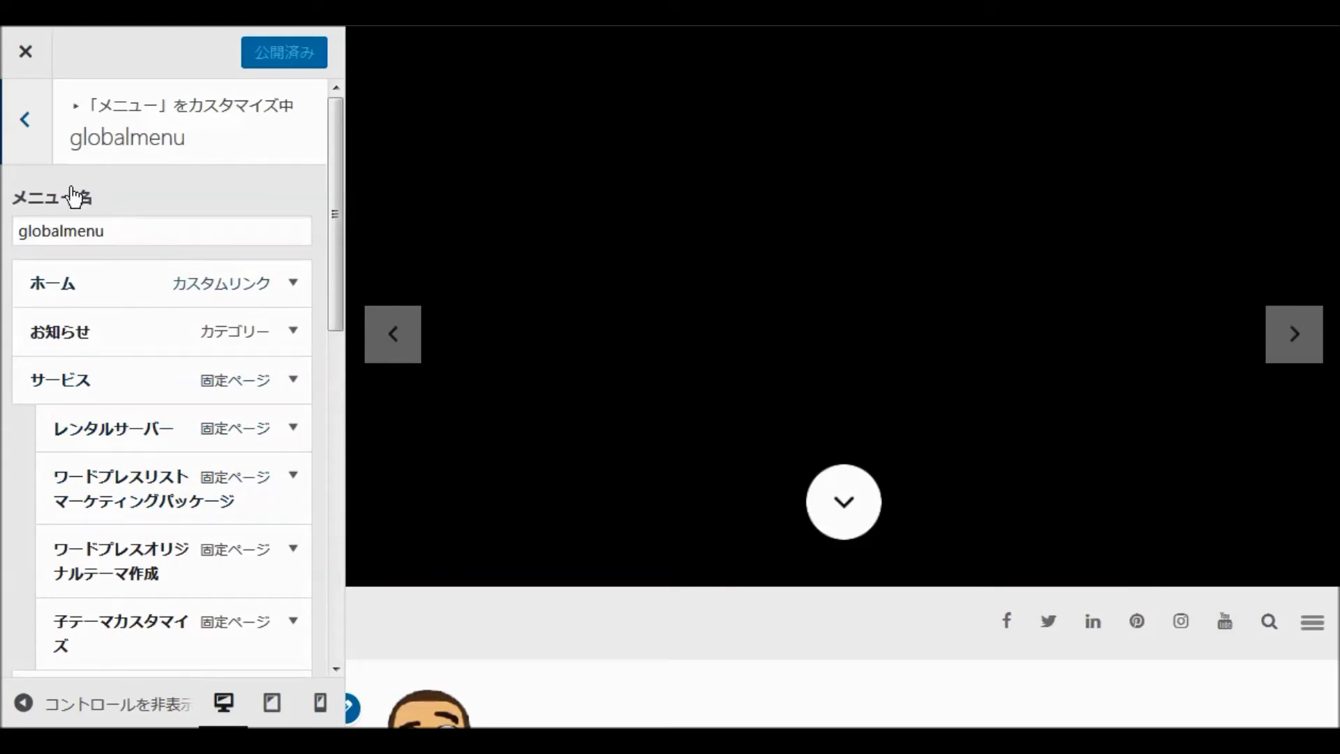
- Leave the globalmenu settings and open the widget settings for the right sidebar (右サイドバー)
left_click(26, 126)
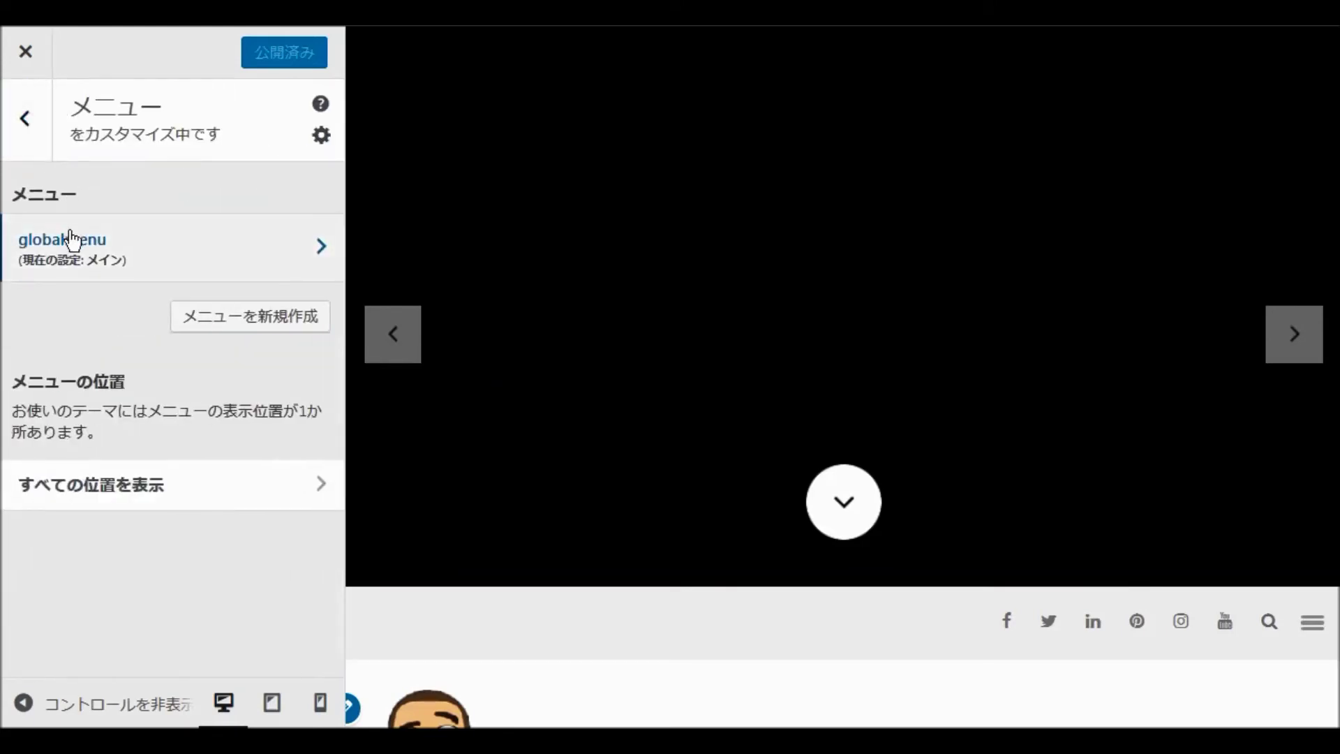
left_click(31, 122)
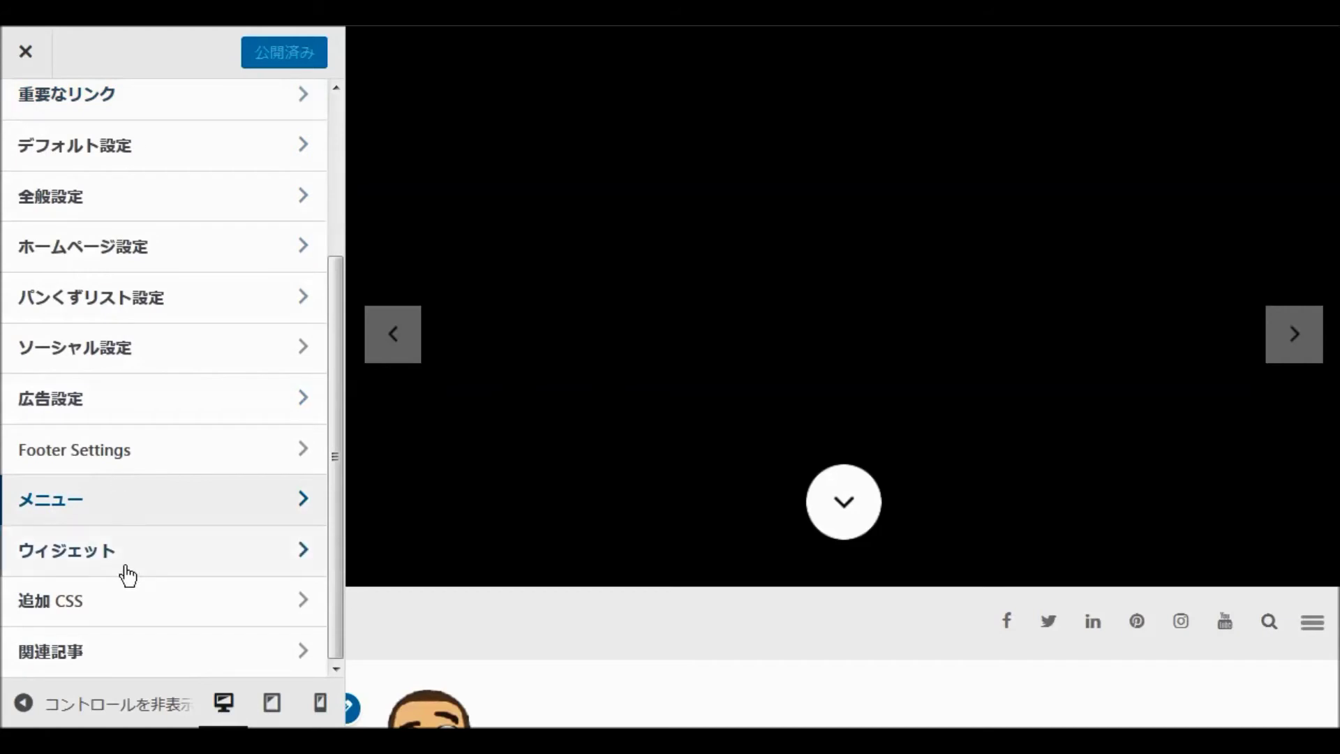
left_click(70, 559)
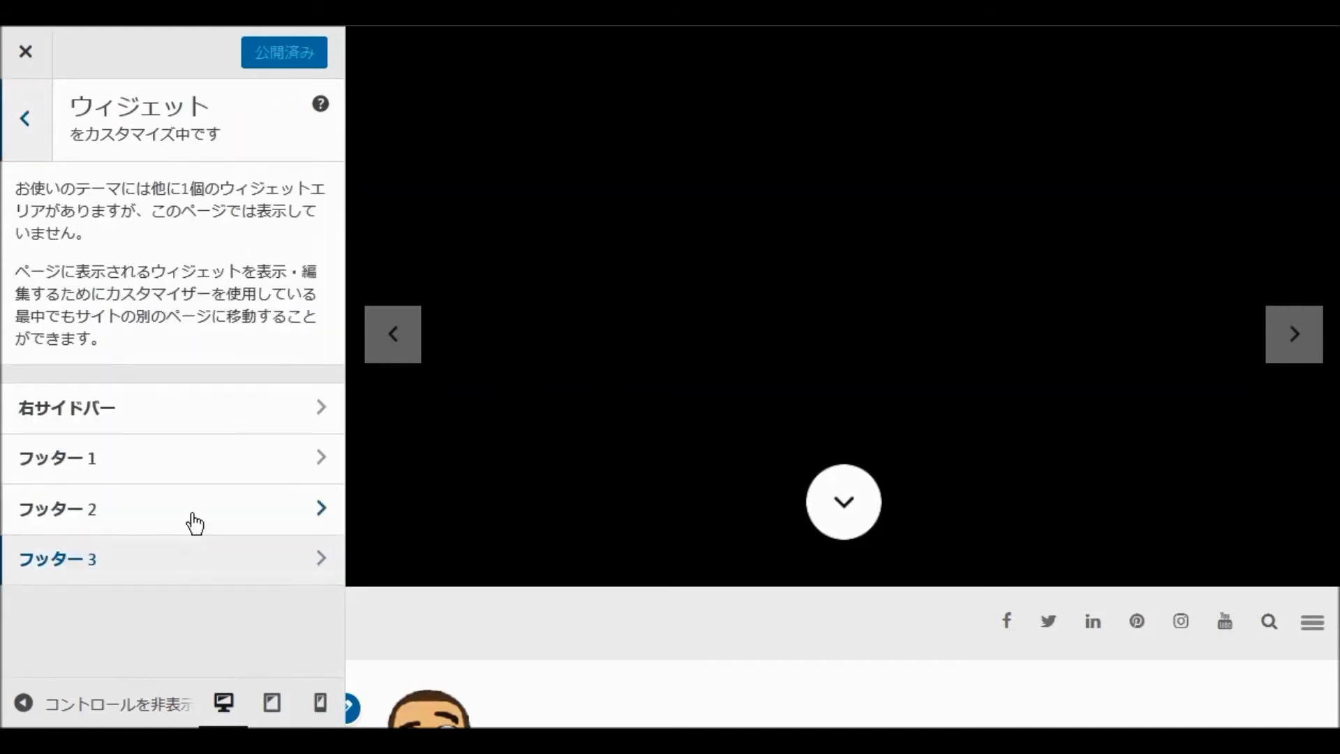
left_click(299, 412)
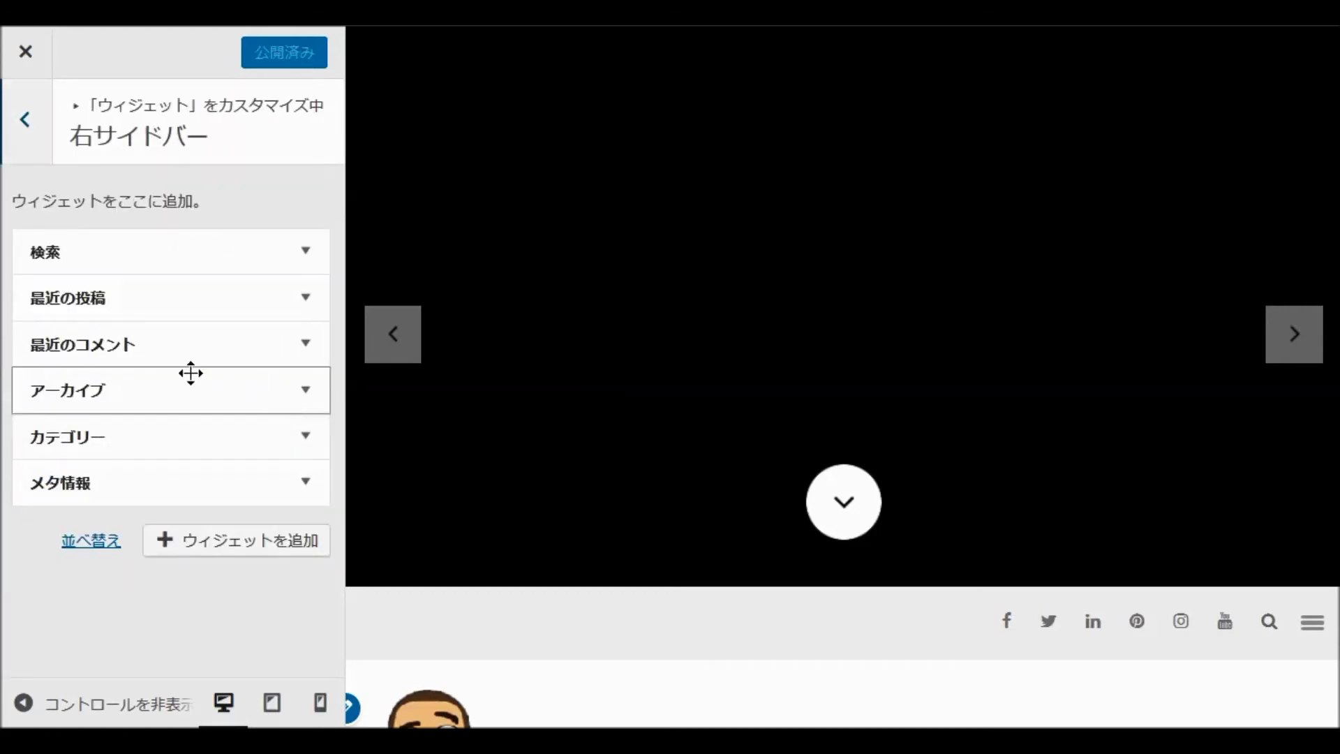
- Delete the メタ情報, アーカイブ and 最近のコメント widgets from the right sidebar
left_click(307, 488)
left_click(38, 604)
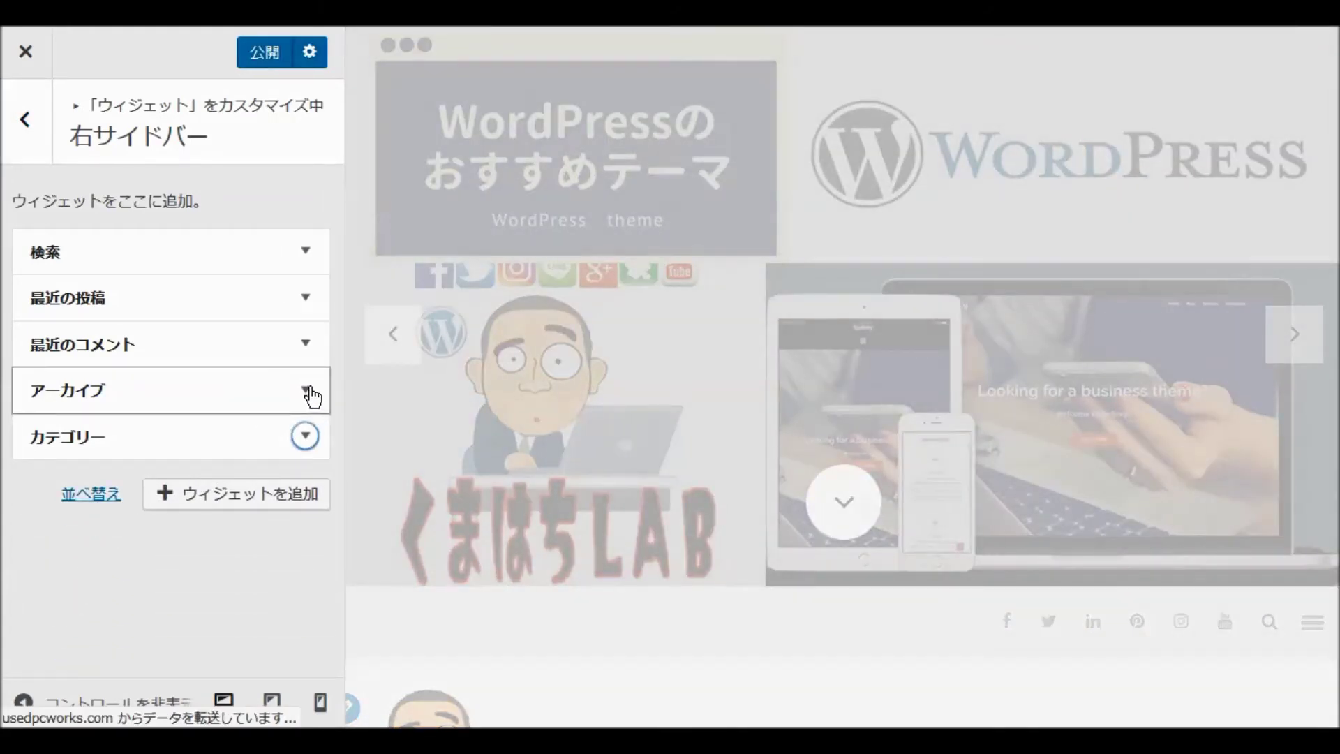
left_click(307, 391)
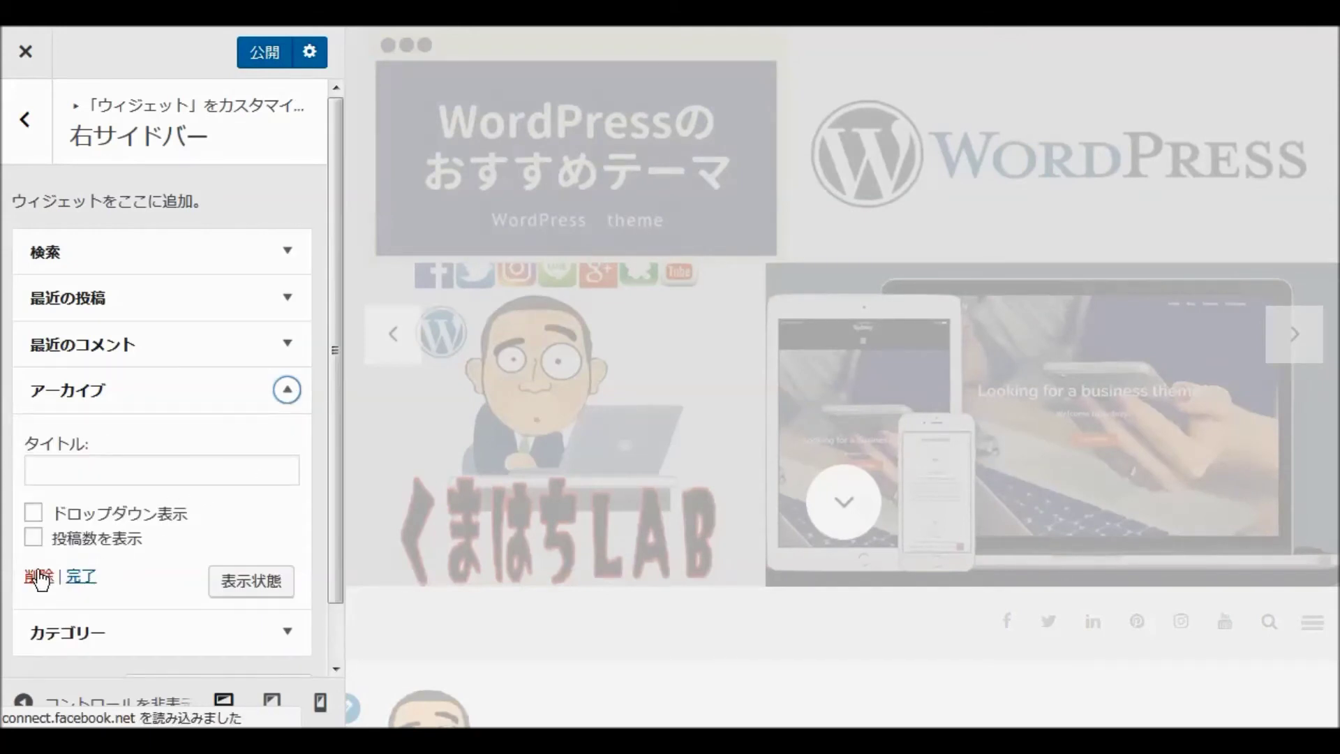
left_click(40, 578)
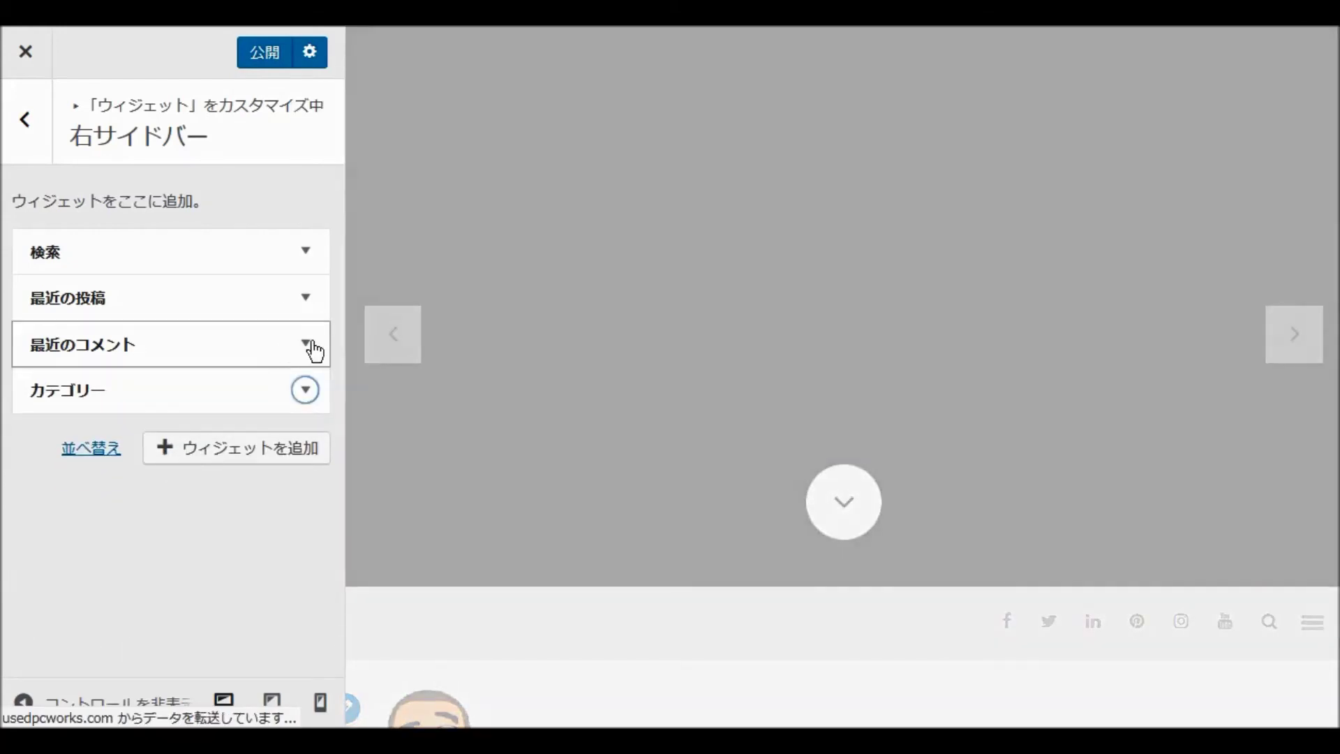
left_click(306, 345)
left_click(30, 535)
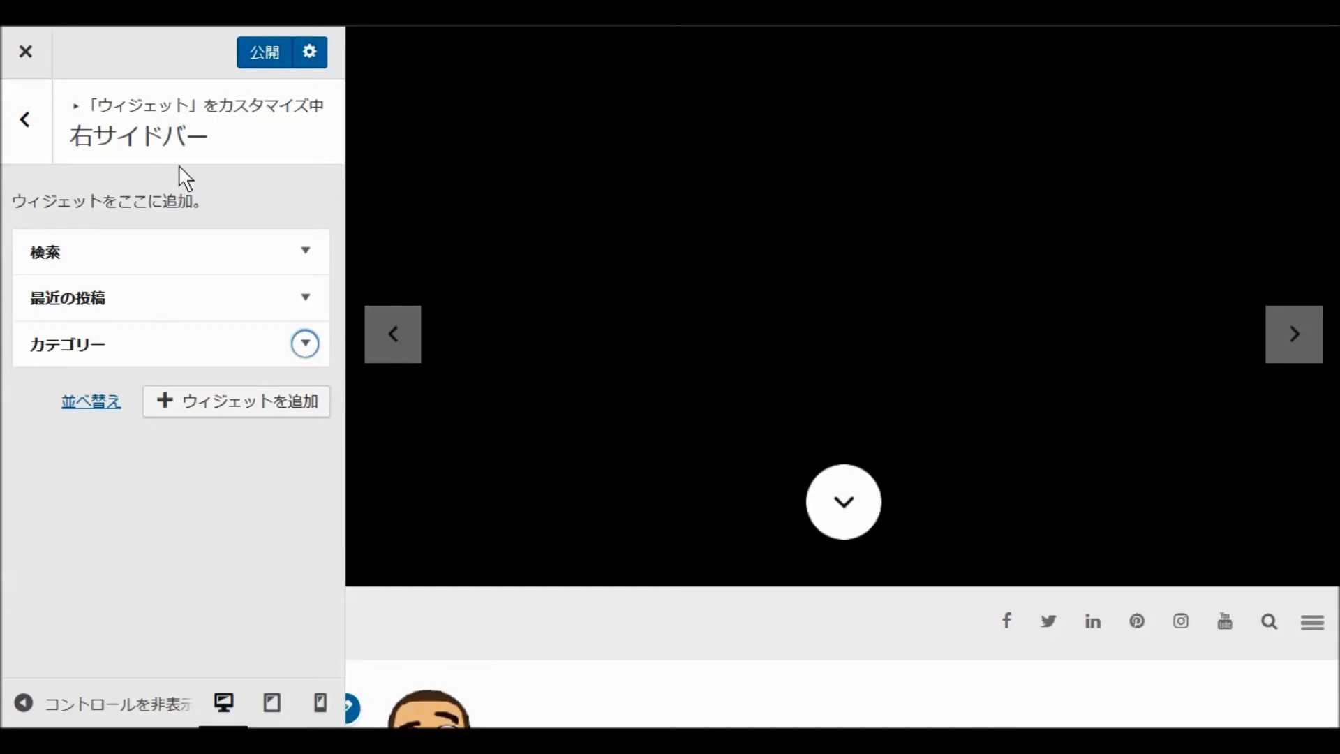
- Publish the right sidebar widget changes and return to the main customizer list
left_click(251, 54)
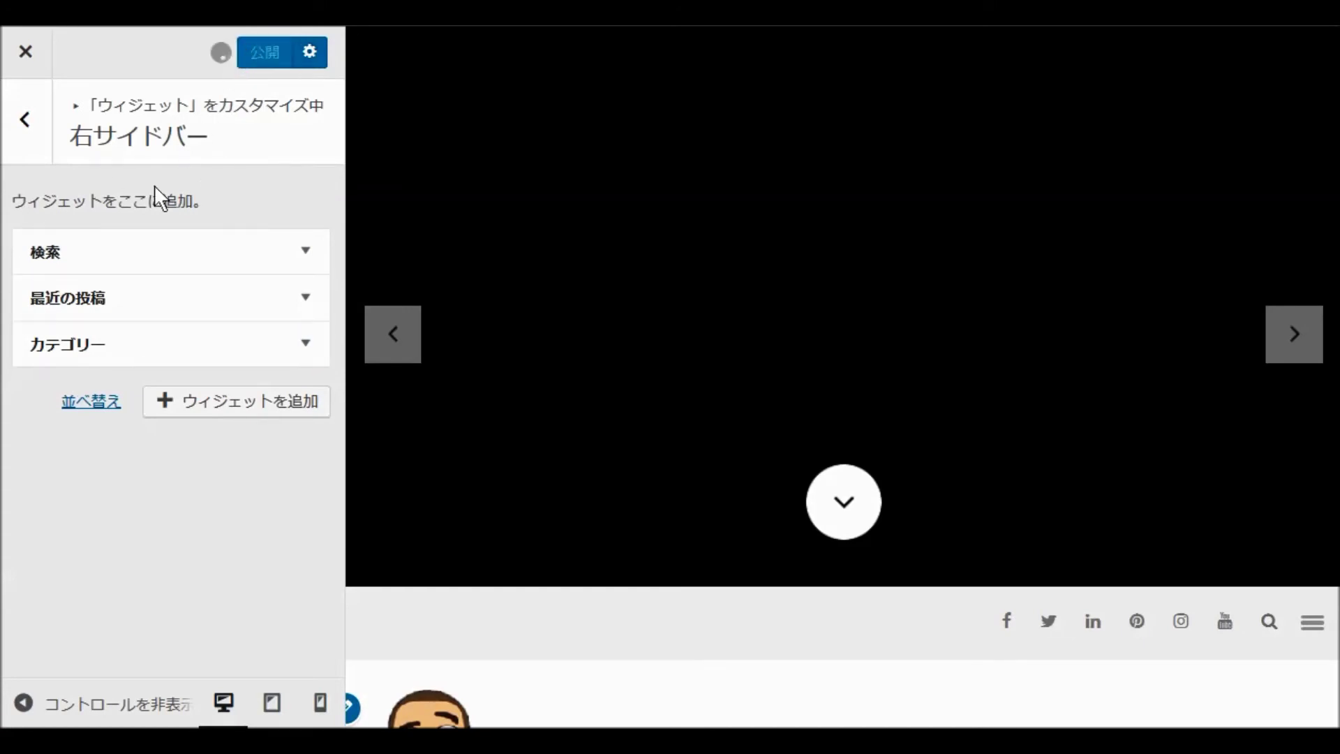
left_click(20, 118)
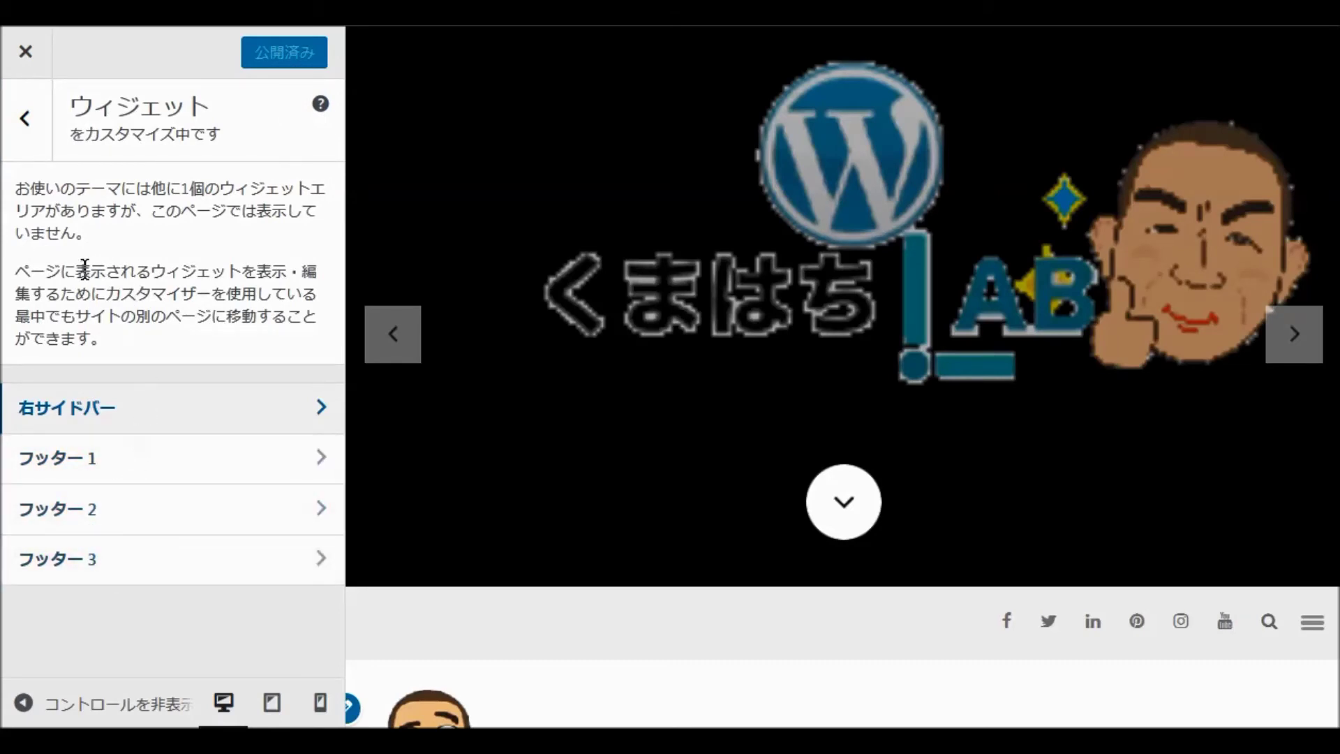
left_click(18, 118)
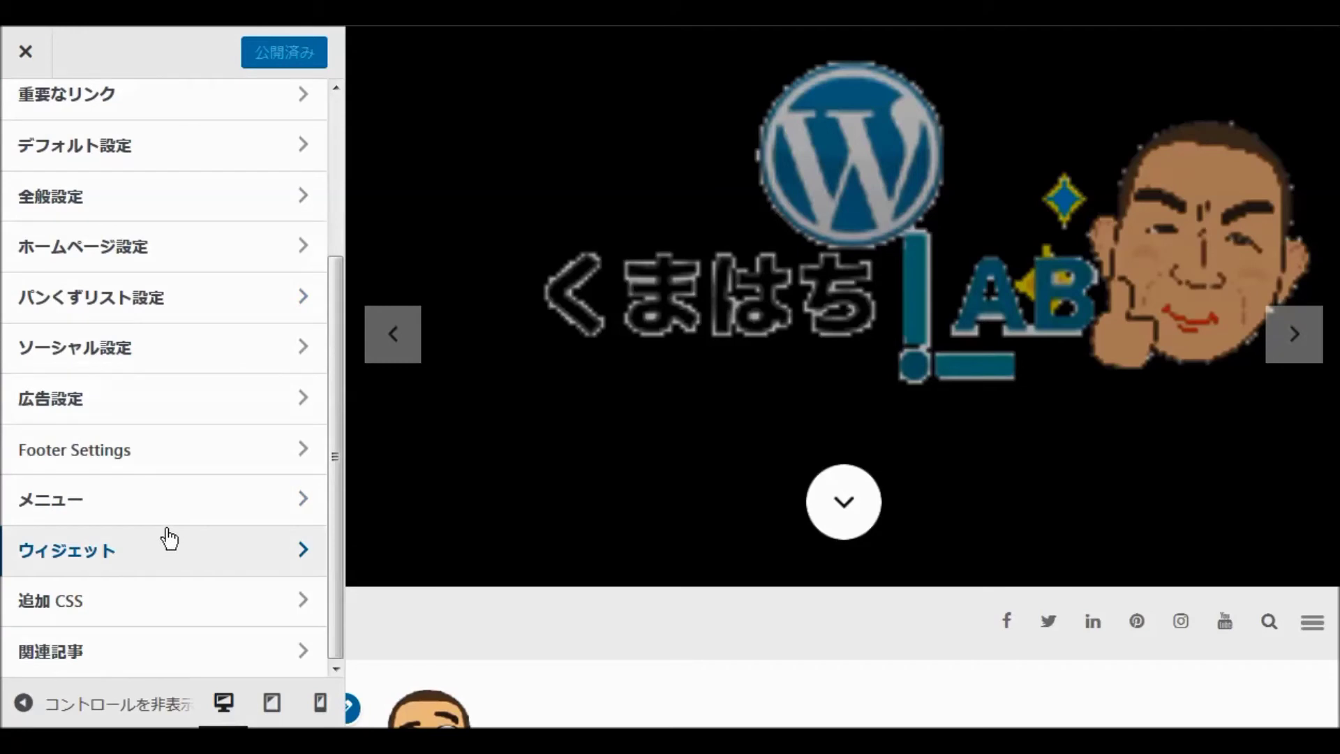
scroll(170, 539, "up", 3)
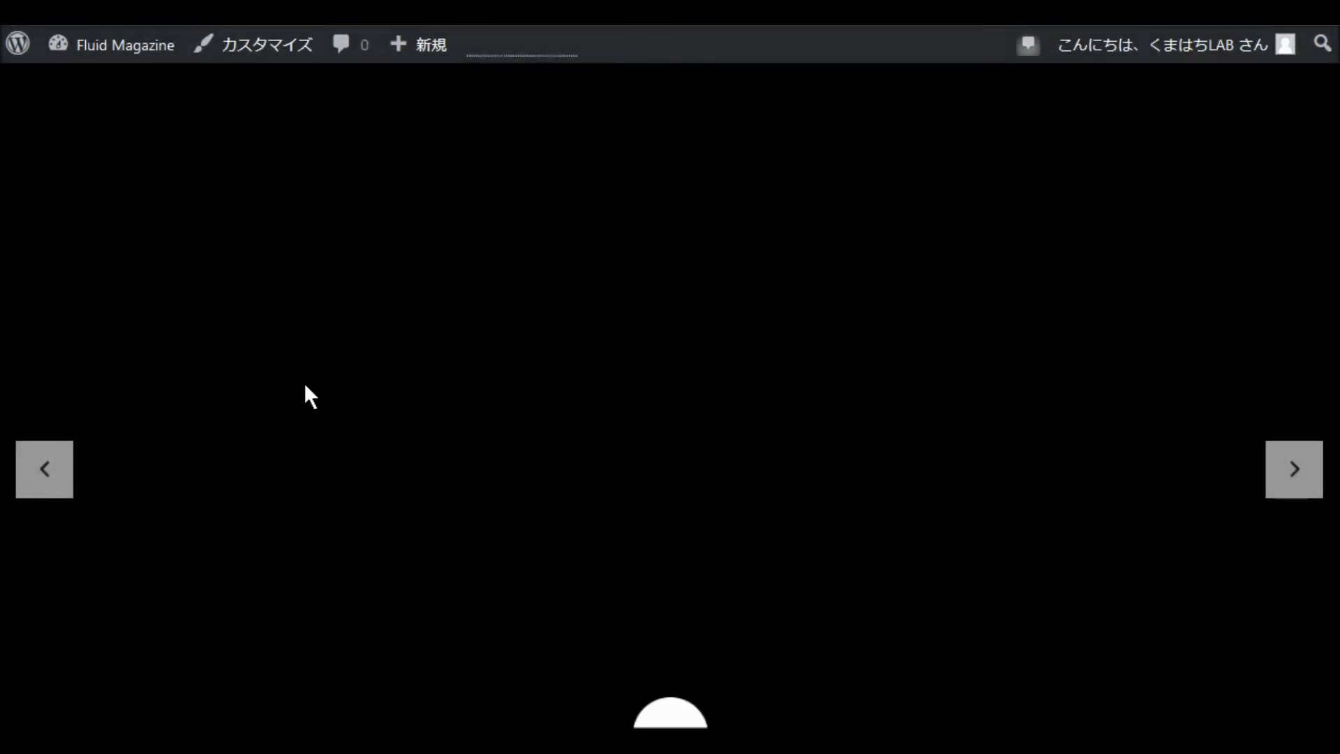
- Review the live home page from the header slider through the featured posts, post list and sidebar to the footer, and return to the top
scroll(324, 391, "down", 5)
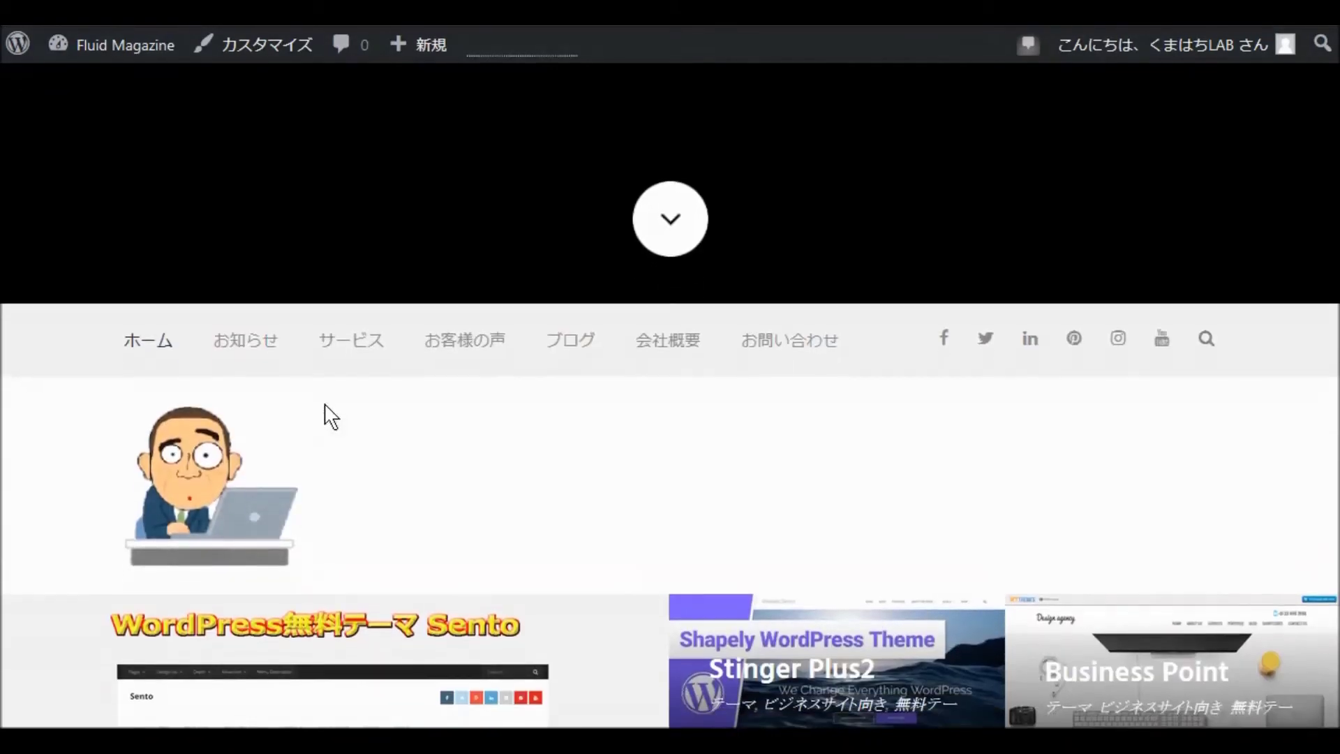
scroll(332, 422, "down", 6)
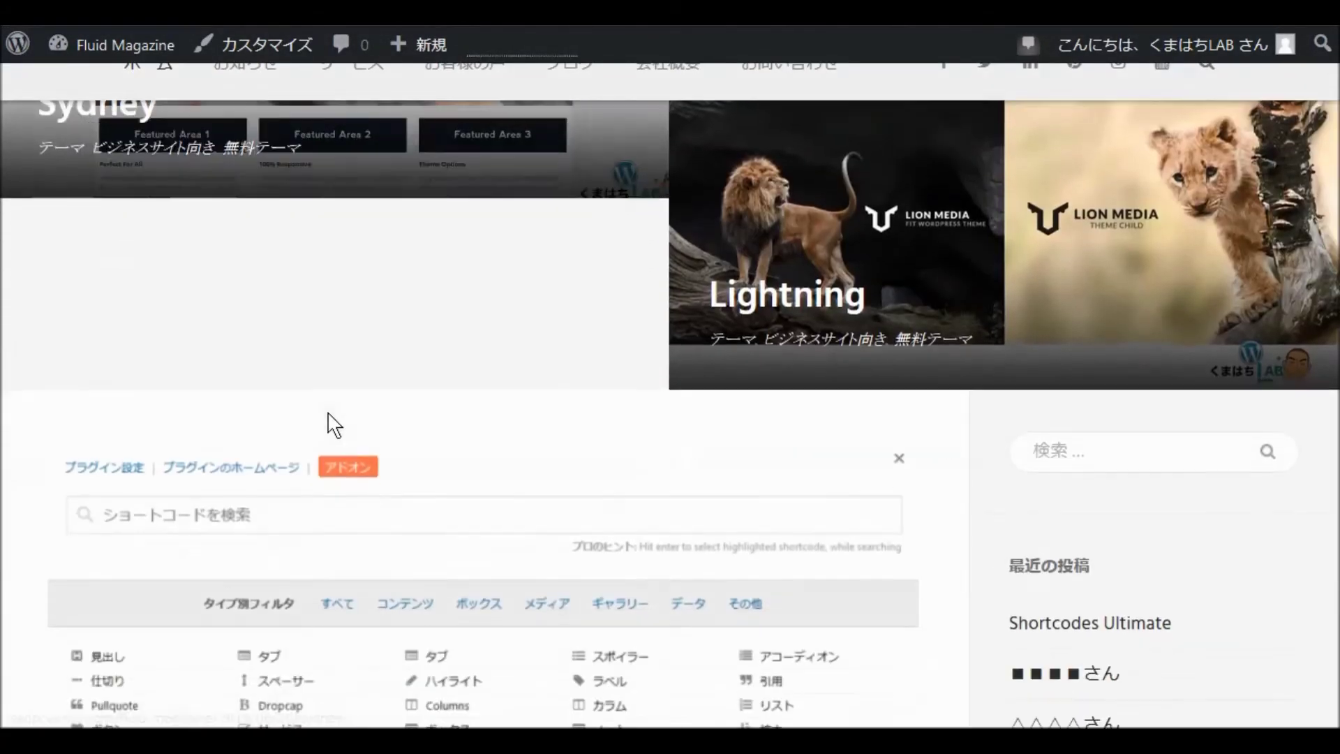
scroll(331, 422, "down", 3)
scroll(331, 422, "down", 12)
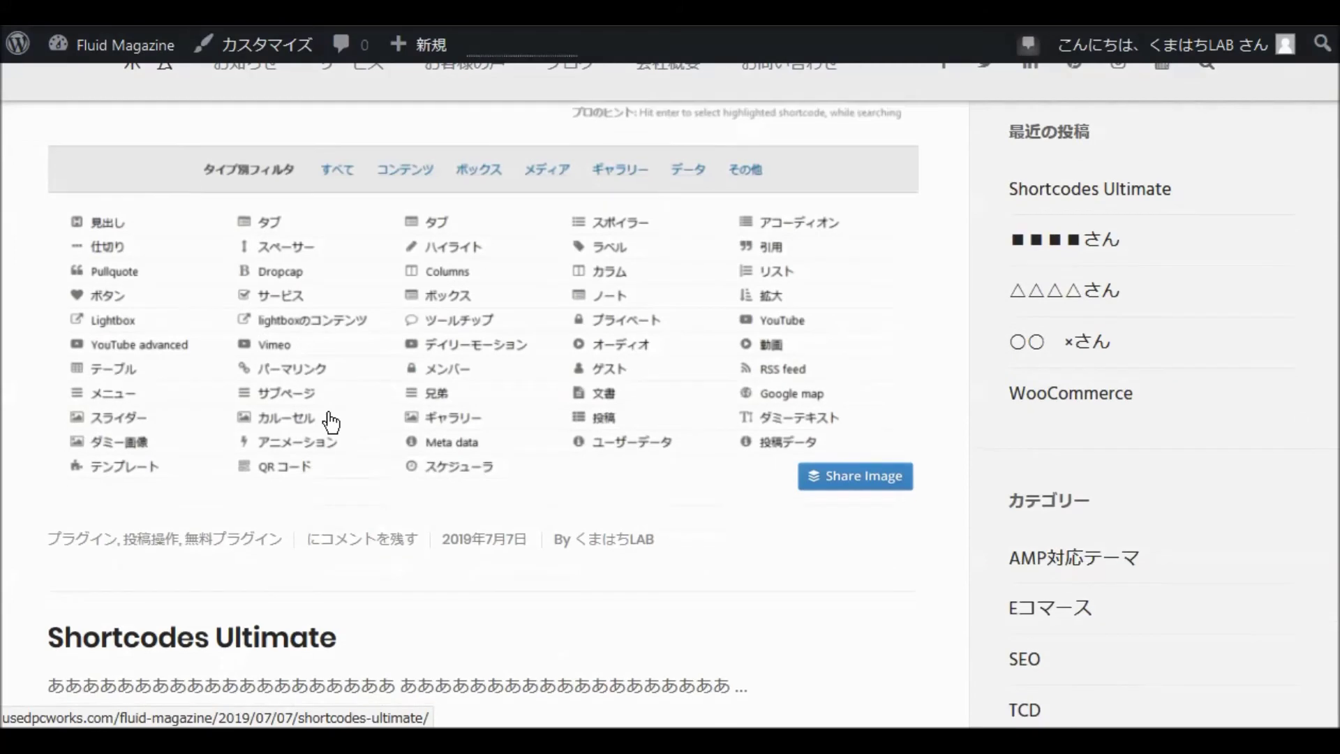
scroll(328, 413, "down", 20)
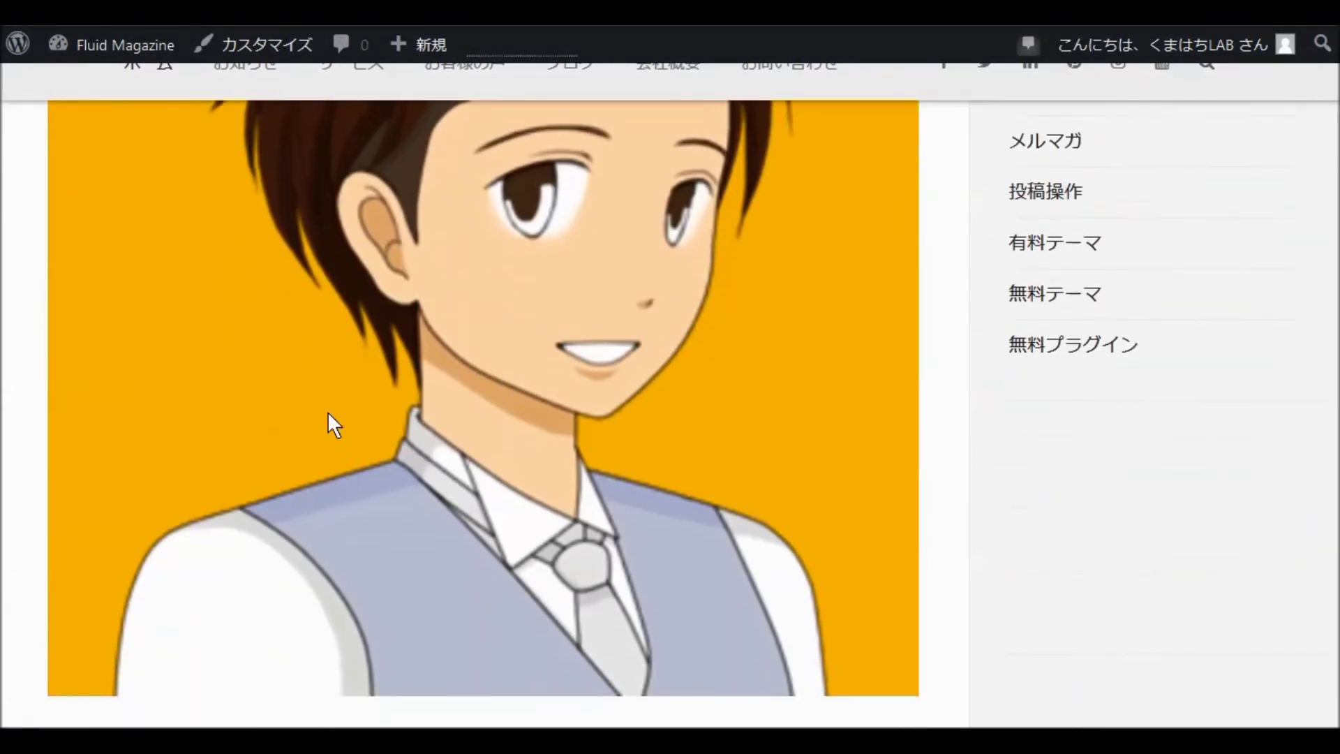
scroll(331, 422, "down", 20)
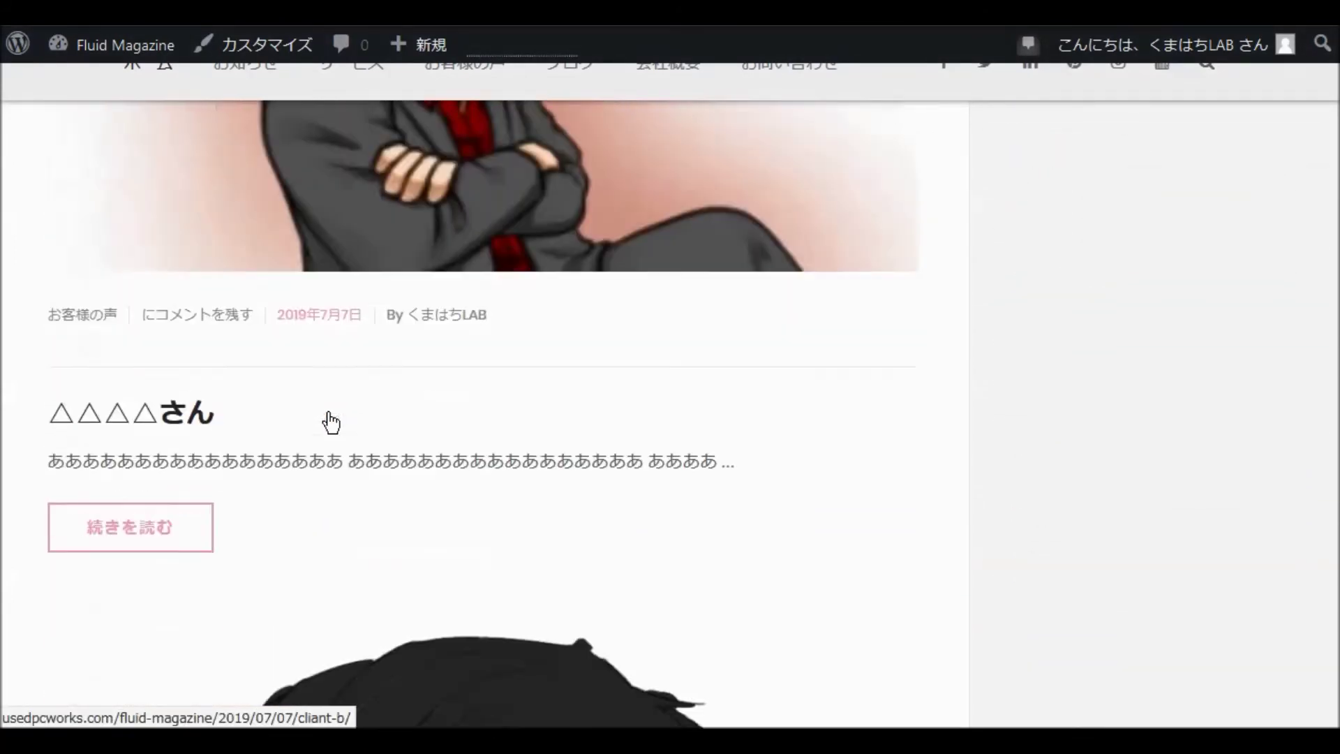
scroll(331, 421, "down", 20)
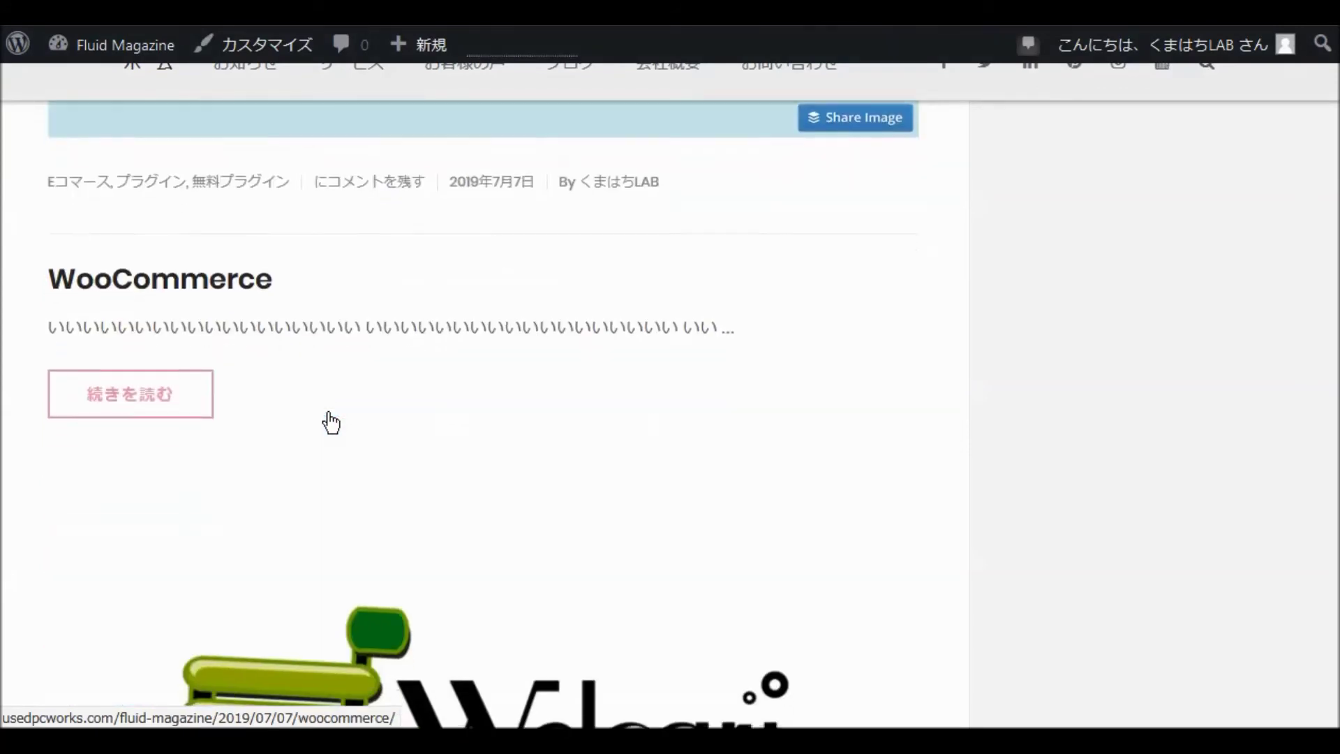
scroll(332, 421, "down", 20)
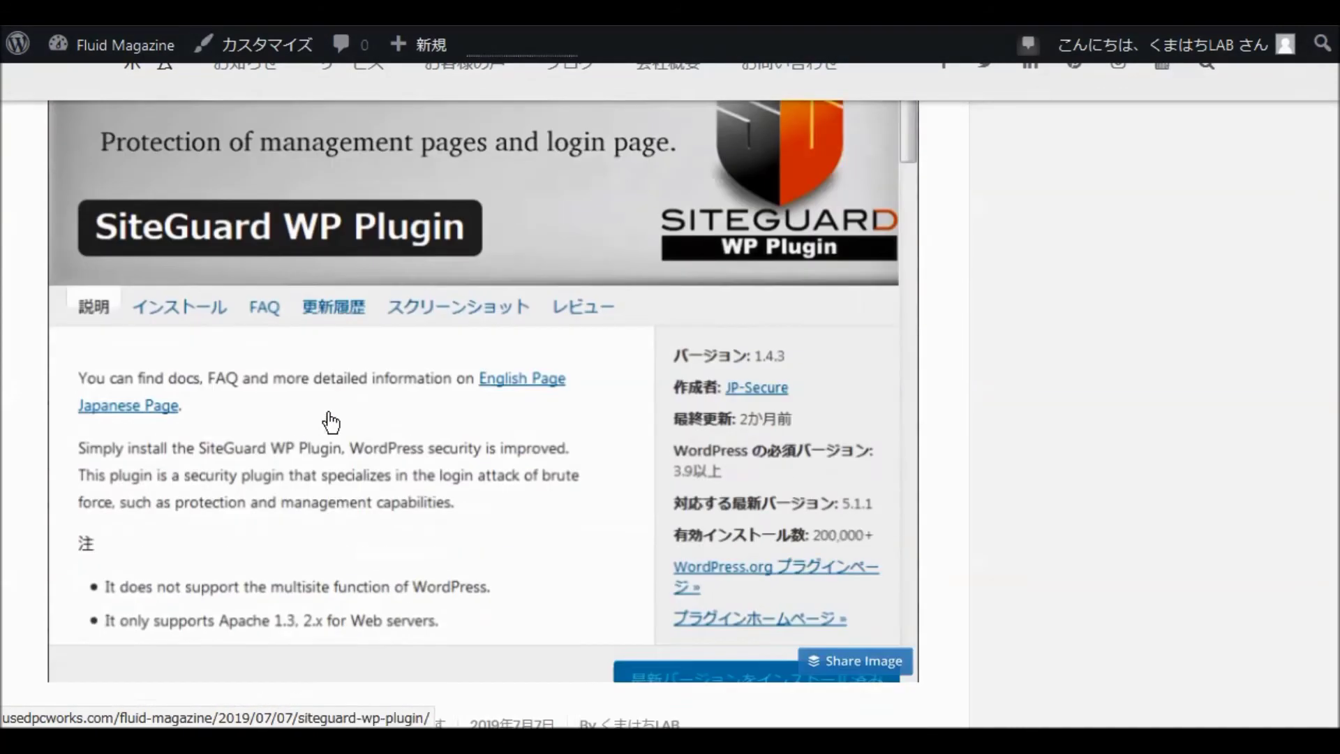
scroll(332, 422, "down", 15)
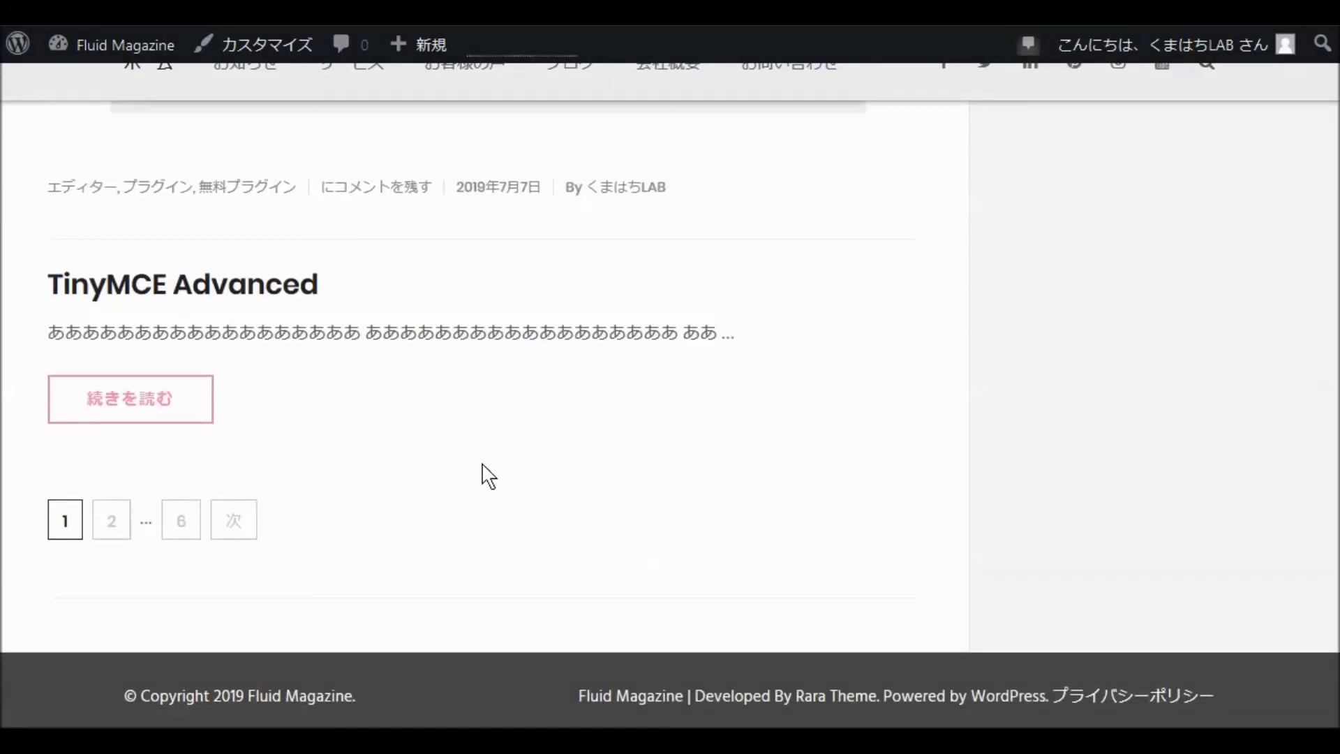
scroll(858, 407, "up", 20)
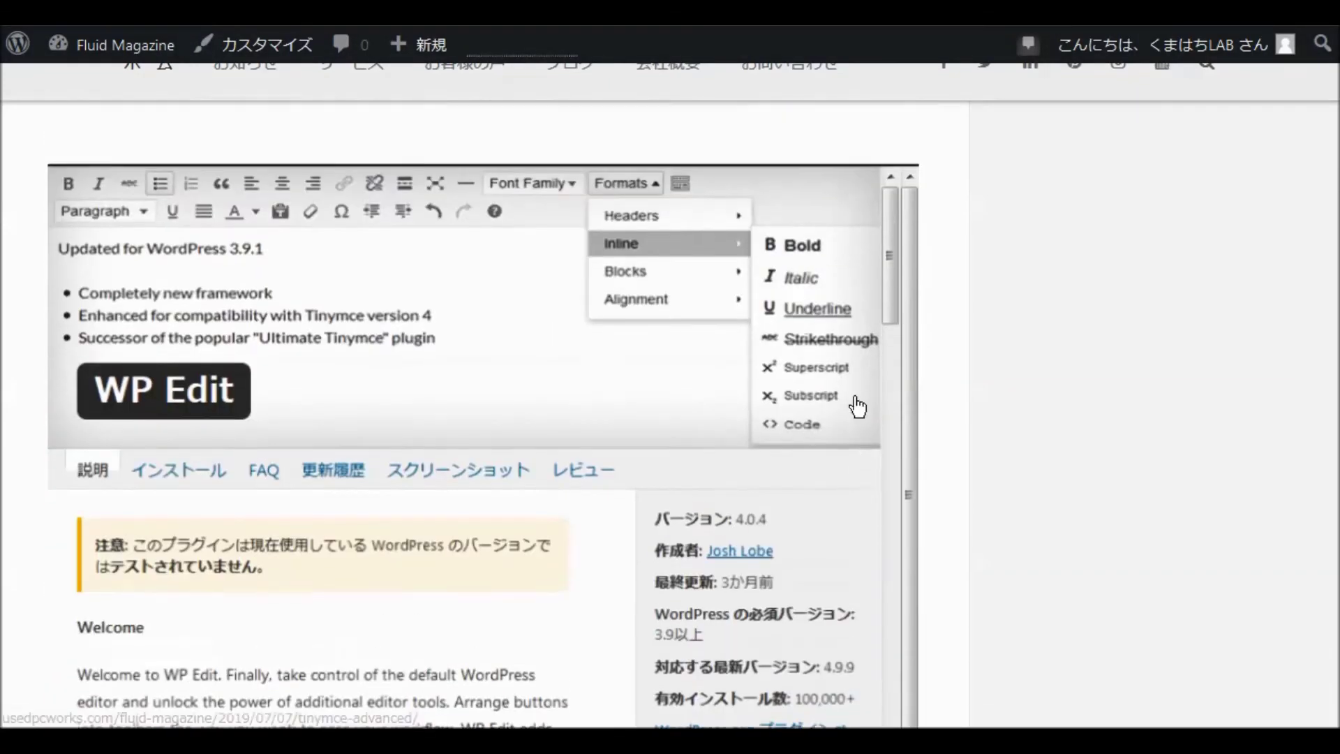
scroll(857, 407, "up", 20)
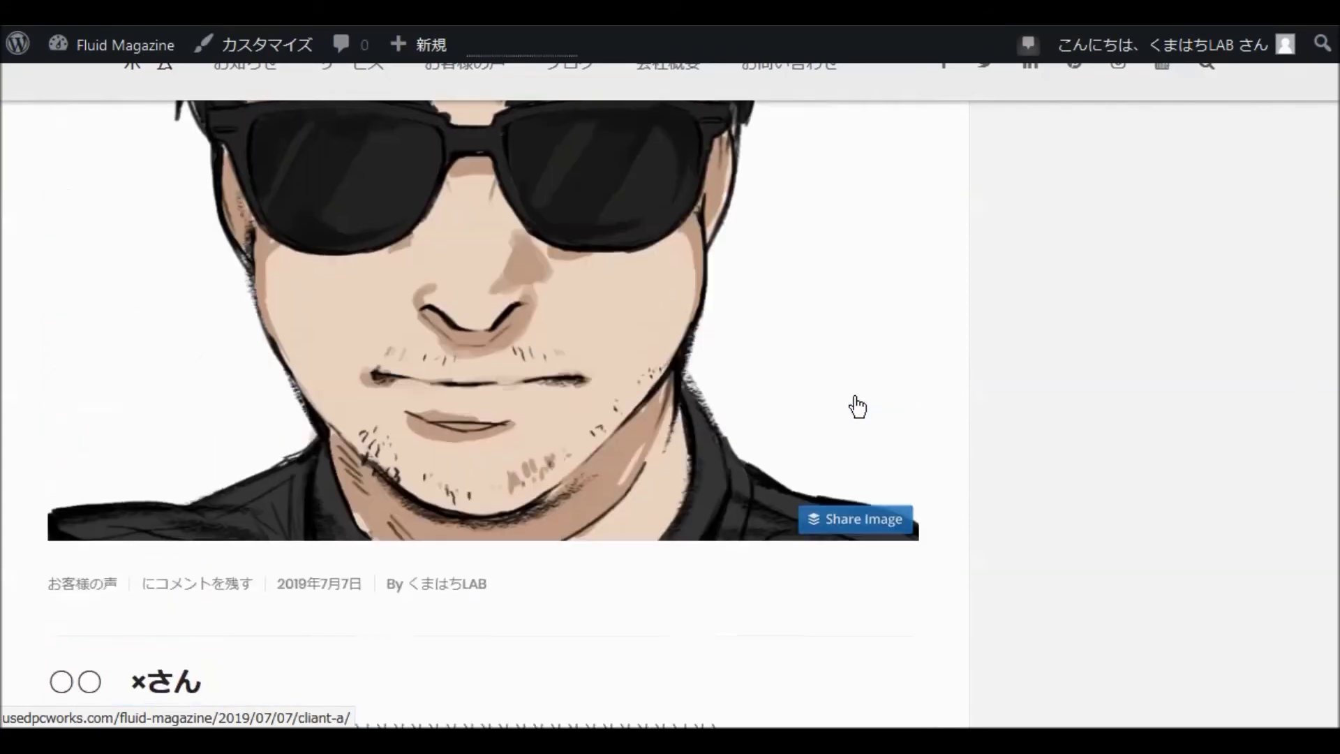
scroll(855, 398, "up", 20)
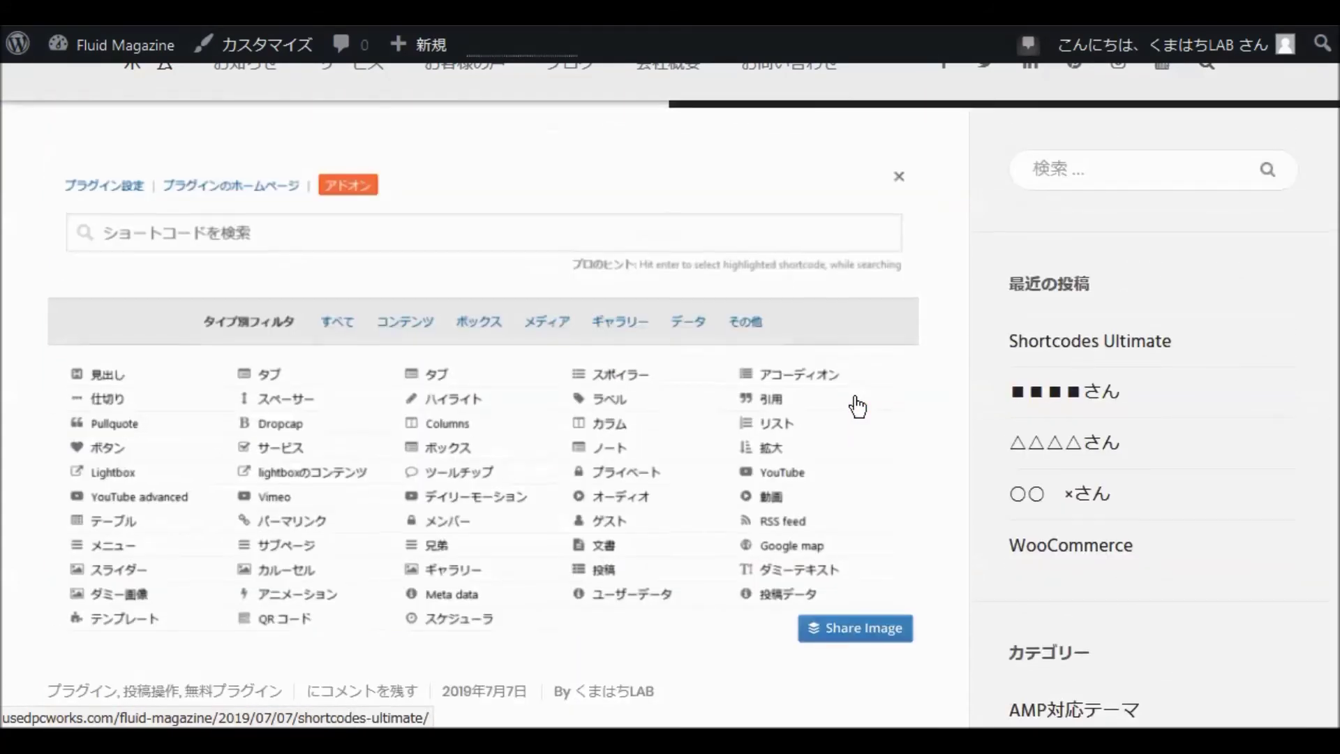
scroll(855, 399, "up", 5)
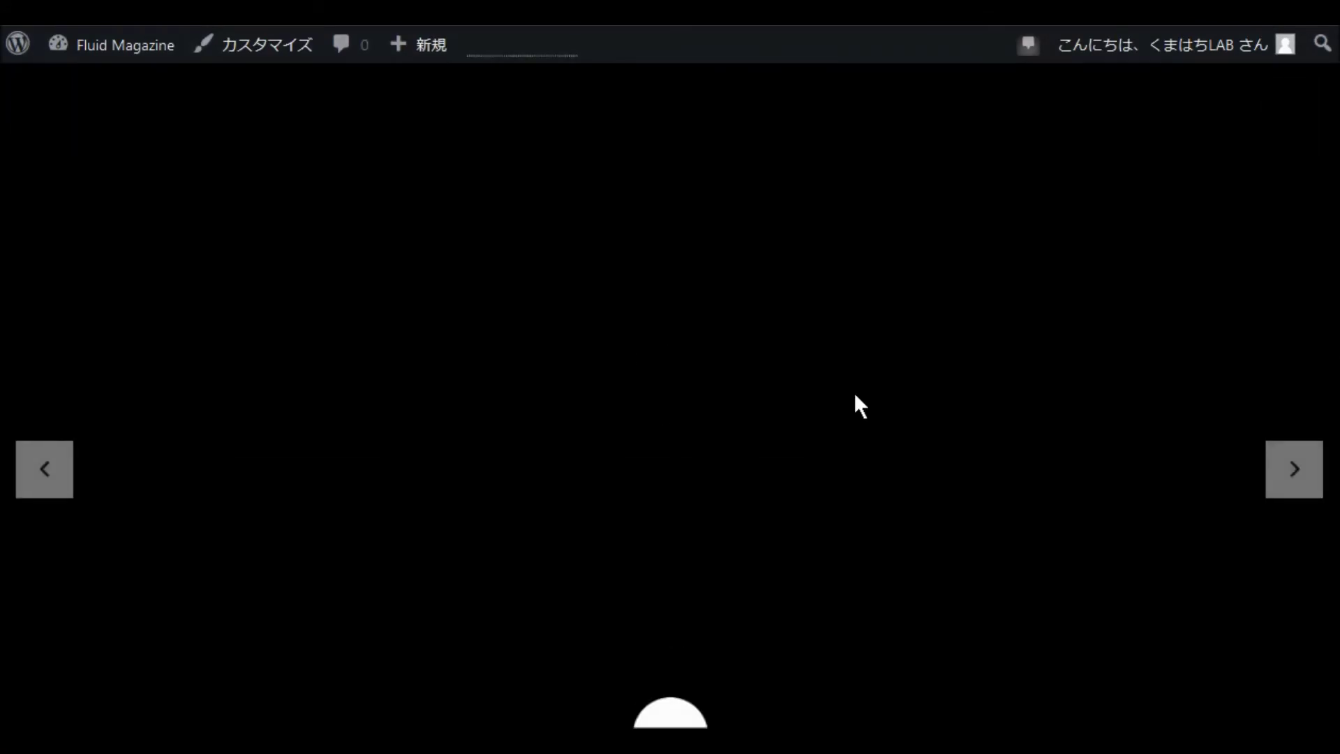
- Check the home page slider by advancing to the next slide and jumping from it down to the content below
scroll(856, 399, "down", 6)
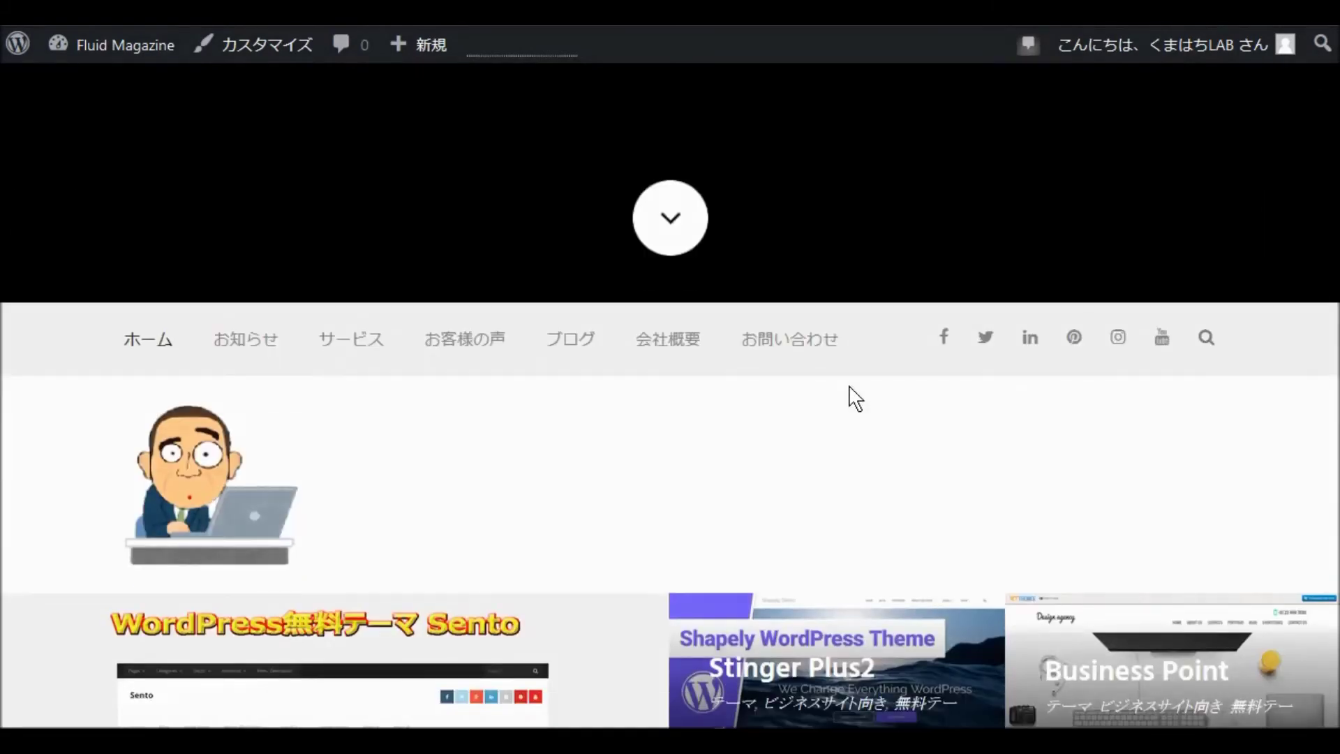
scroll(855, 399, "up", 6)
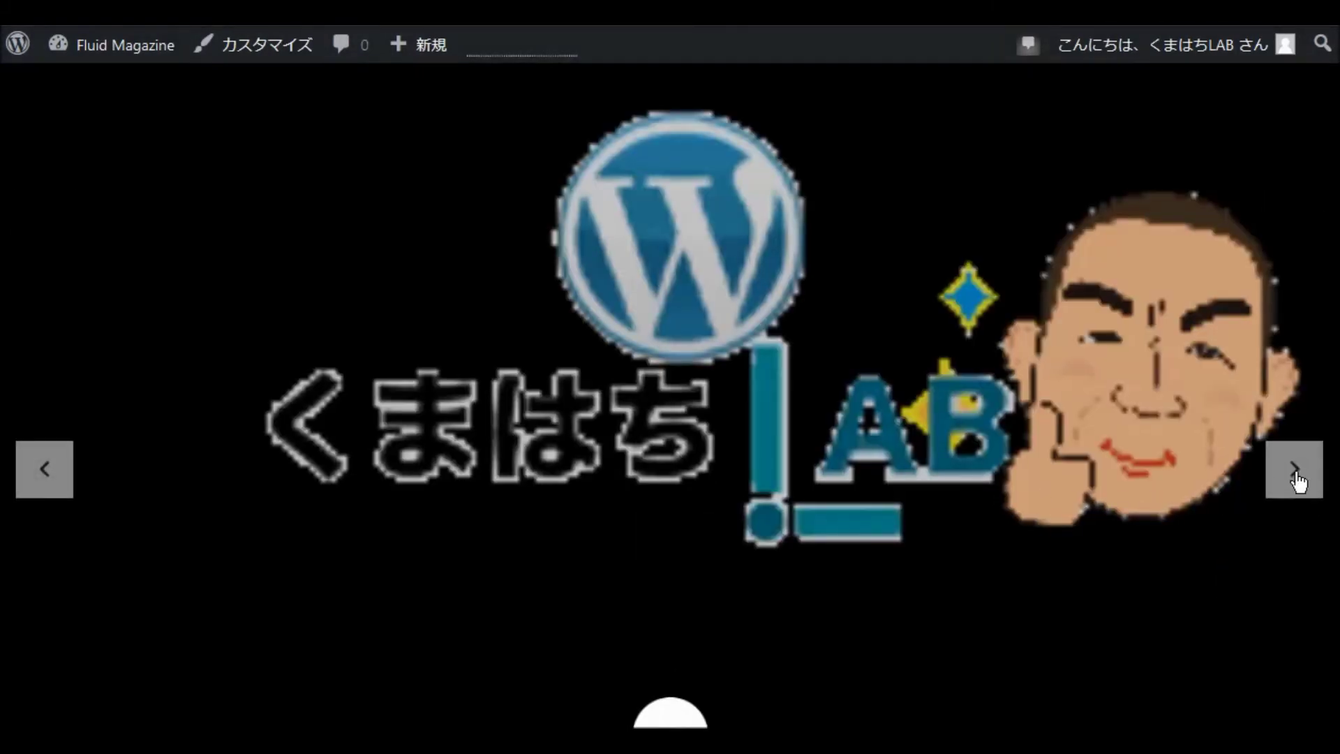
left_click(1295, 480)
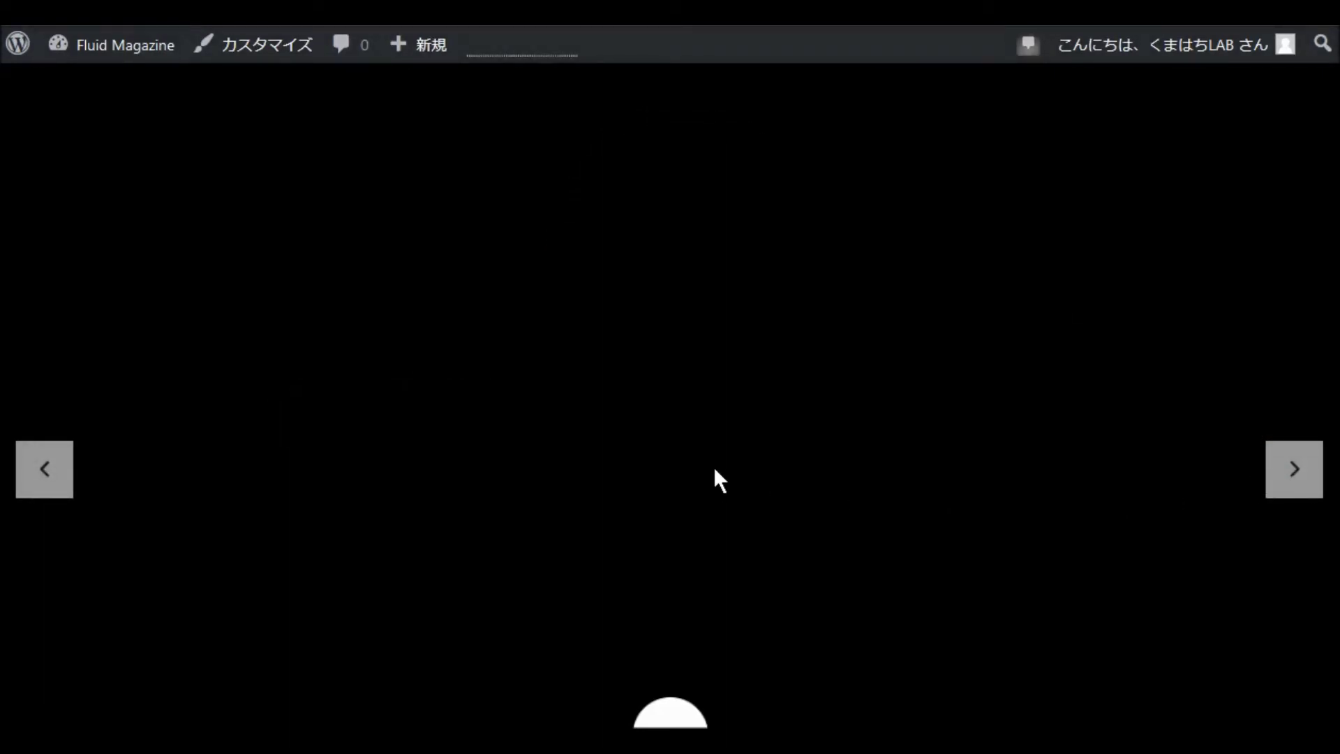
scroll(715, 470, "down", 3)
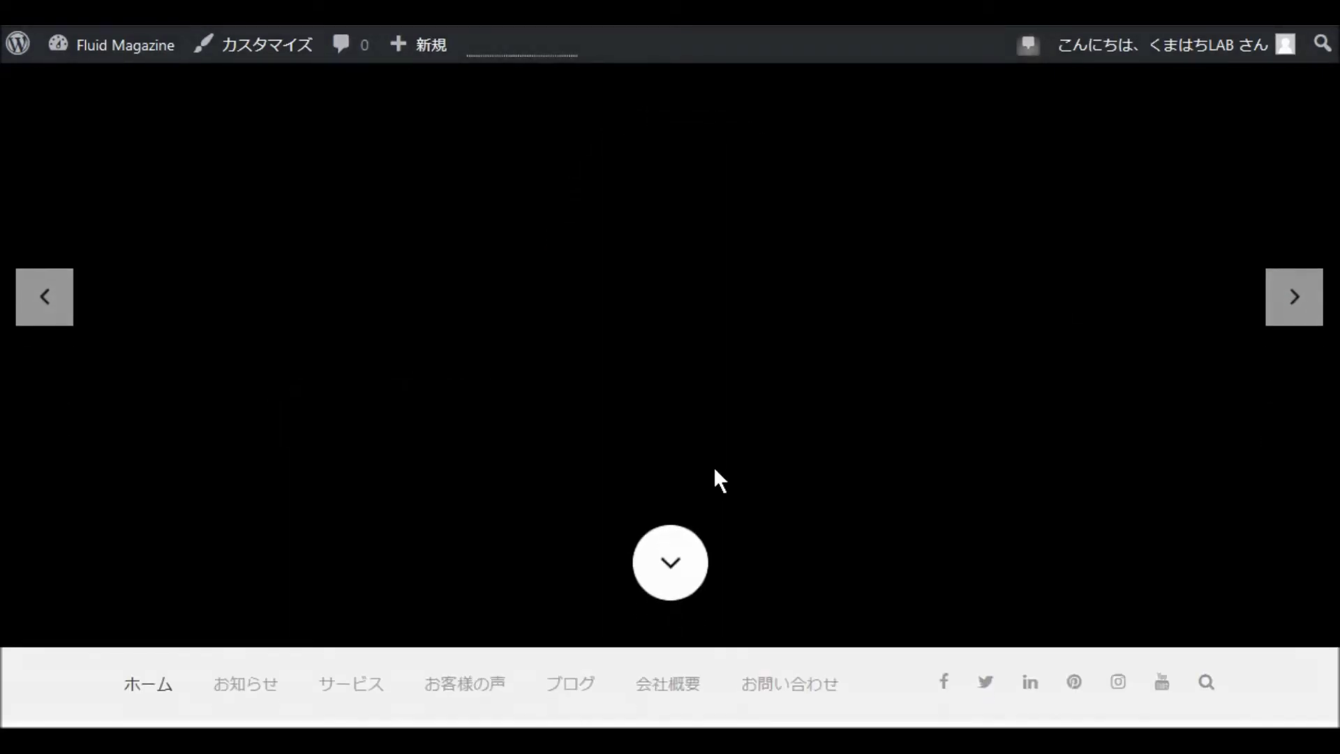
left_click(670, 564)
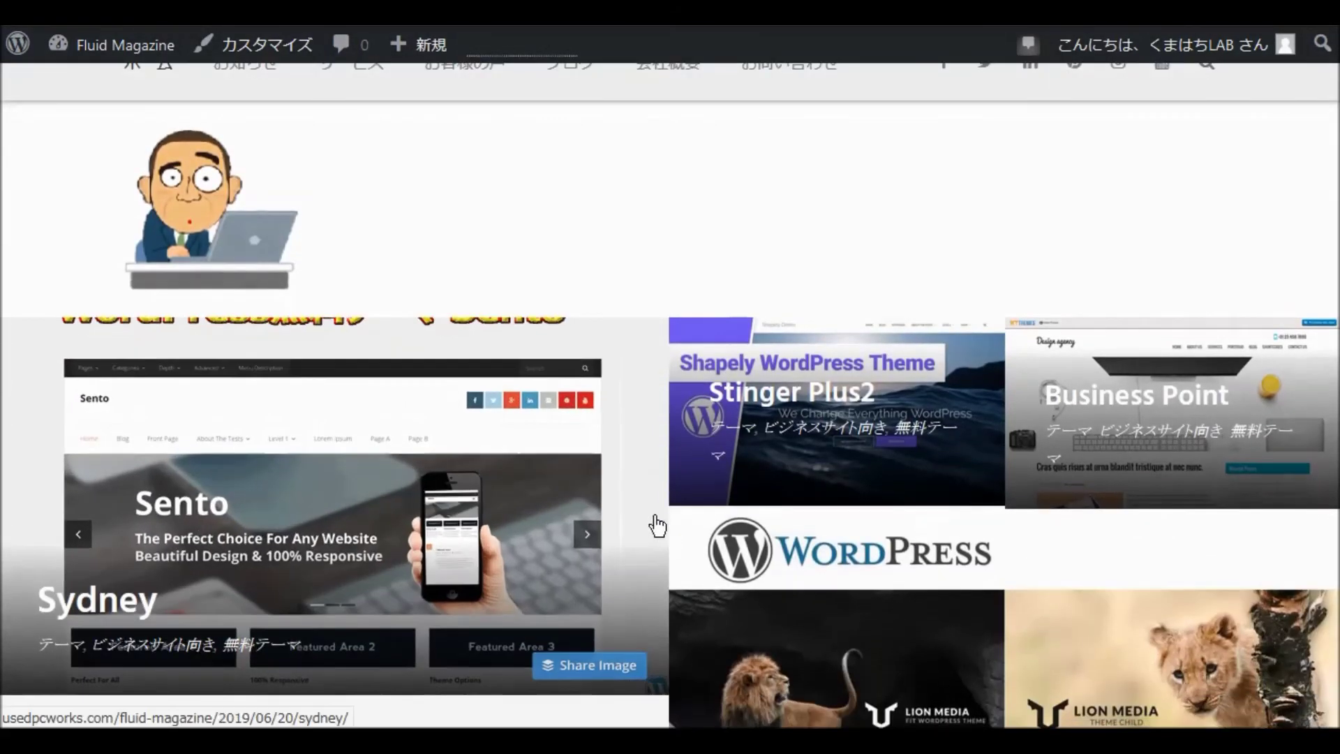
scroll(652, 503, "up", 3)
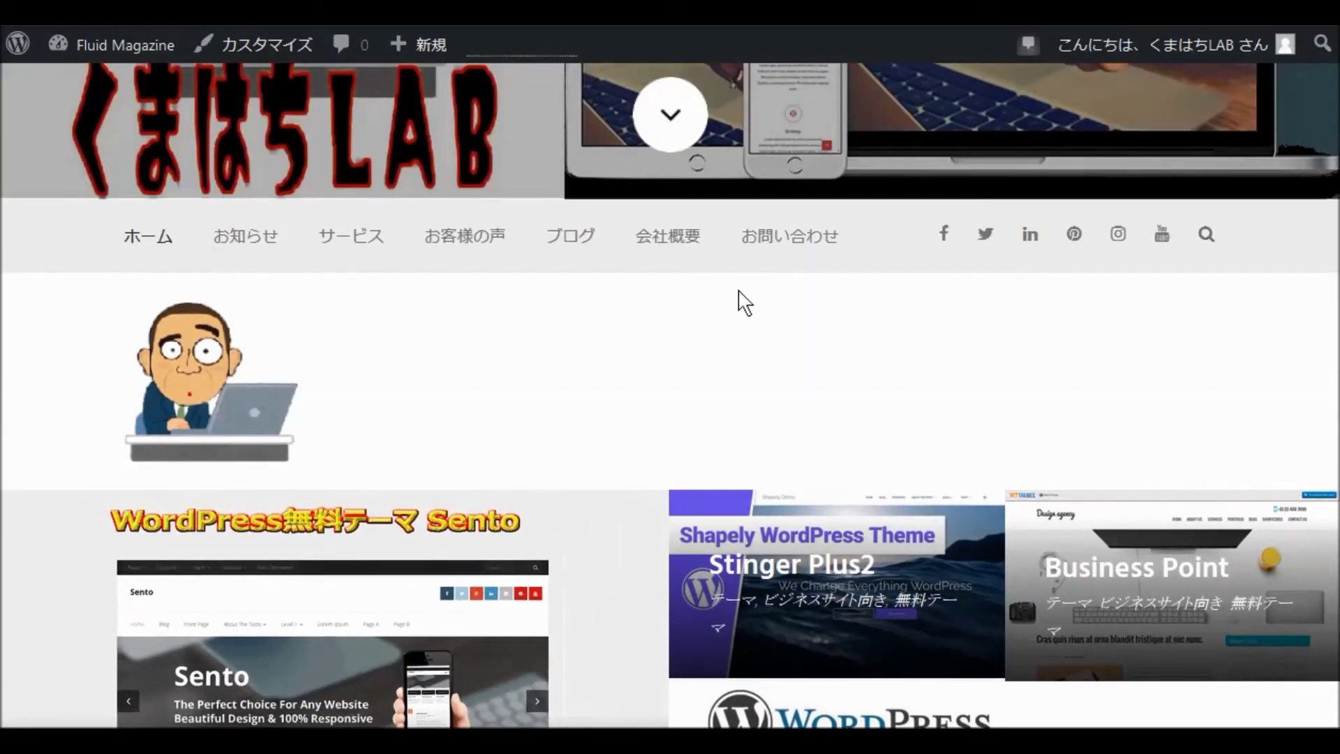
- Examine the global menu items, the site logo and the featured post grid below the slider on the live home page
mouse_move(781, 240)
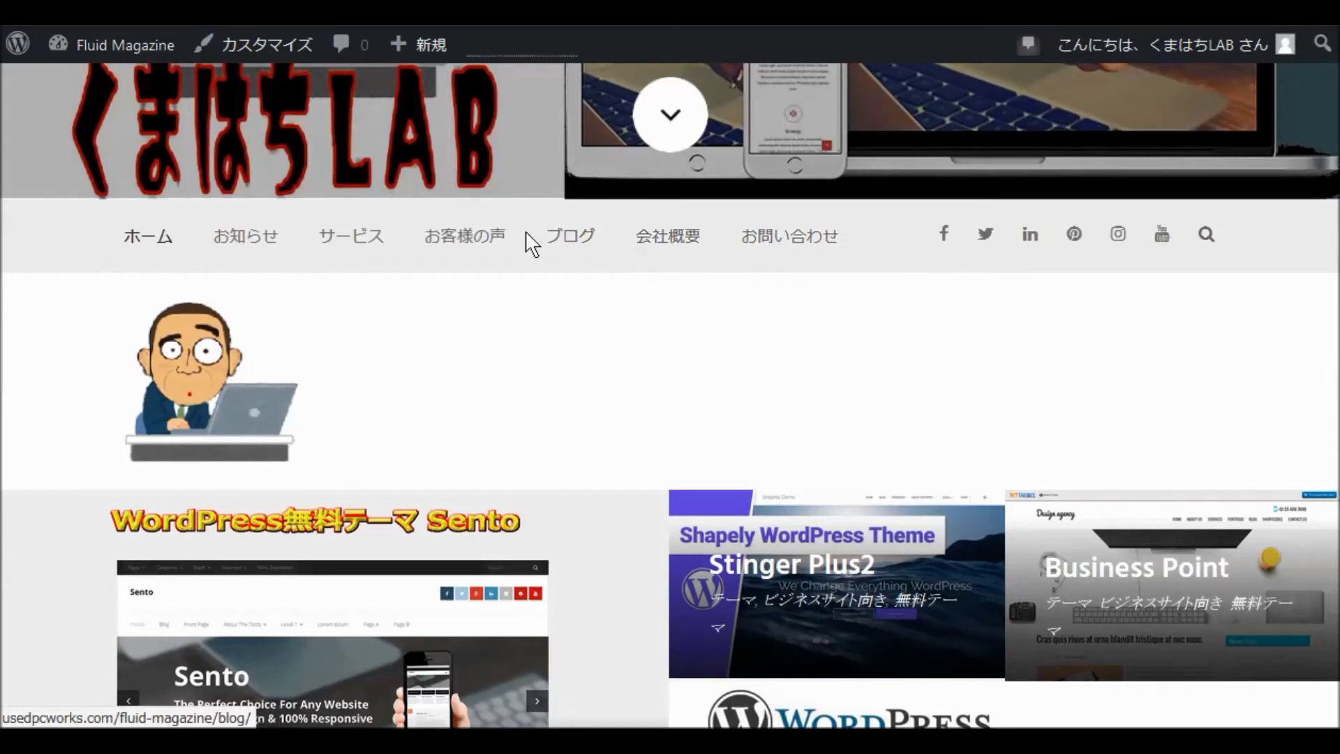
mouse_move(332, 246)
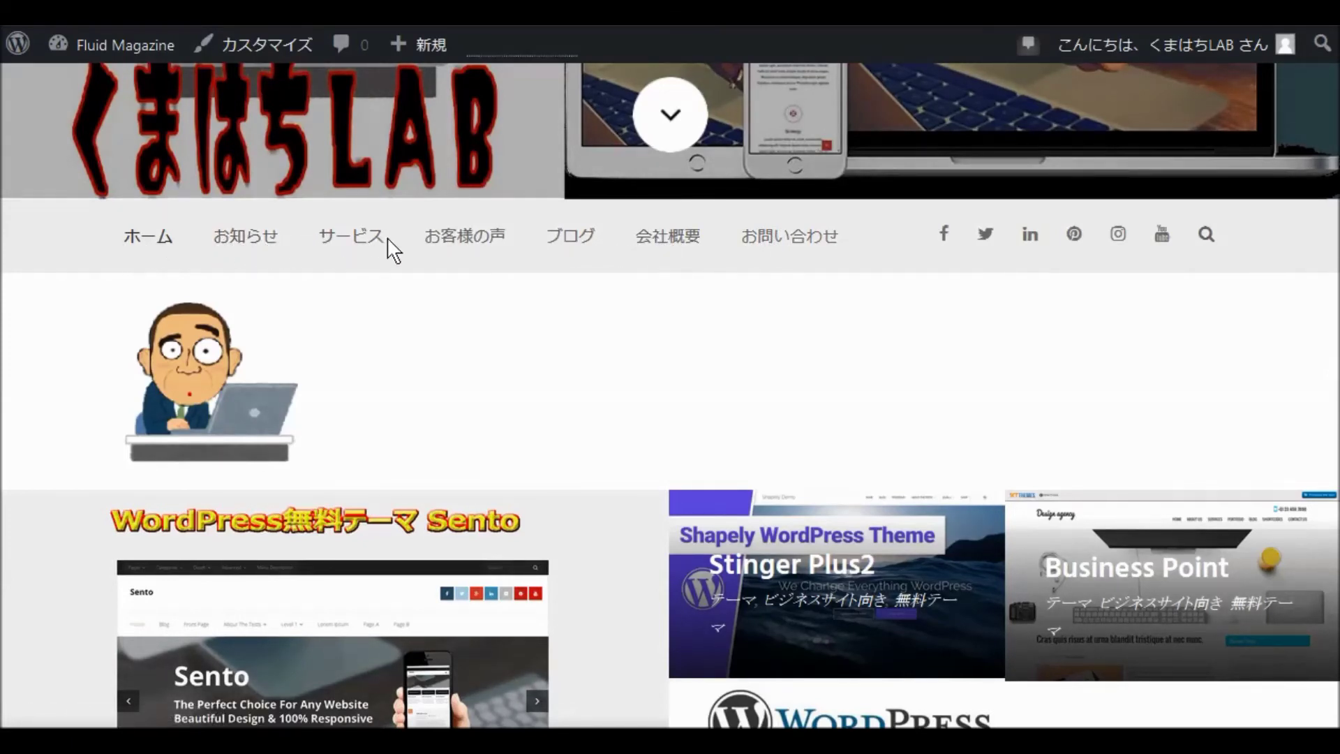
mouse_move(365, 263)
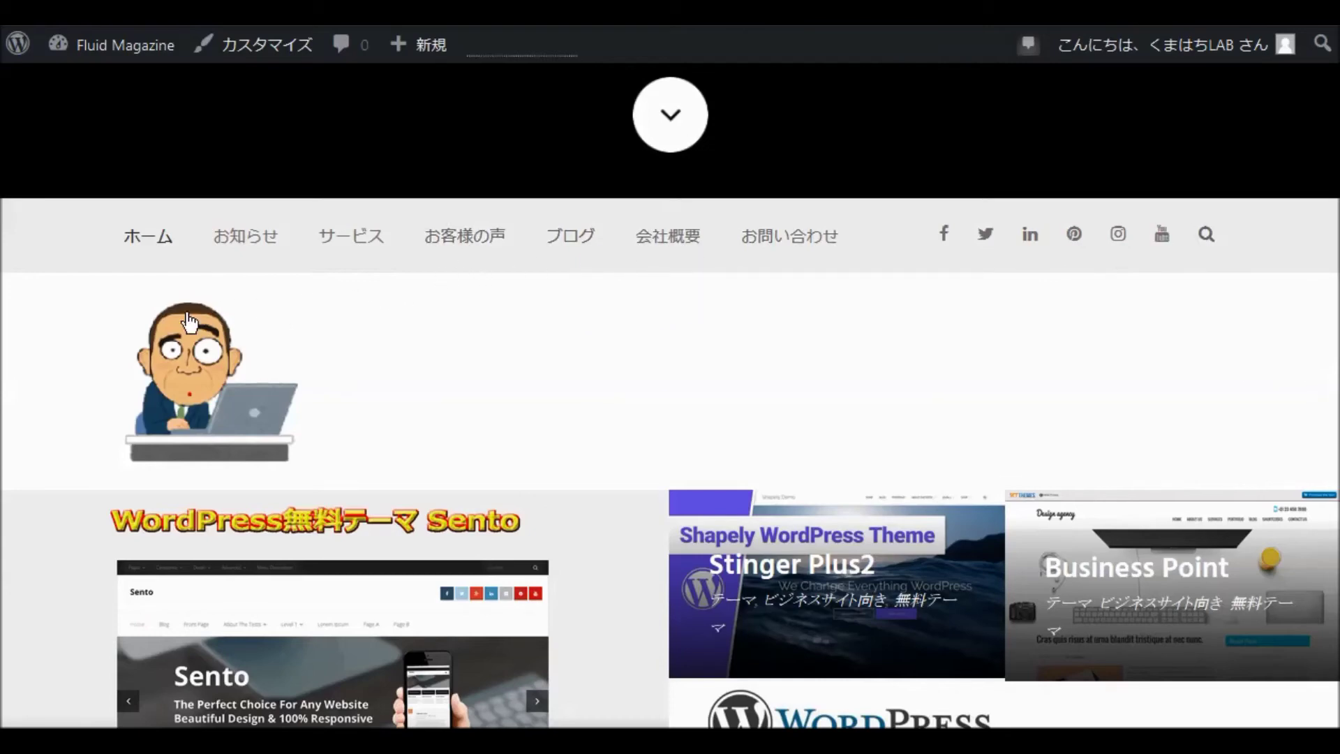
scroll(417, 354, "up", 8)
scroll(420, 330, "down", 8)
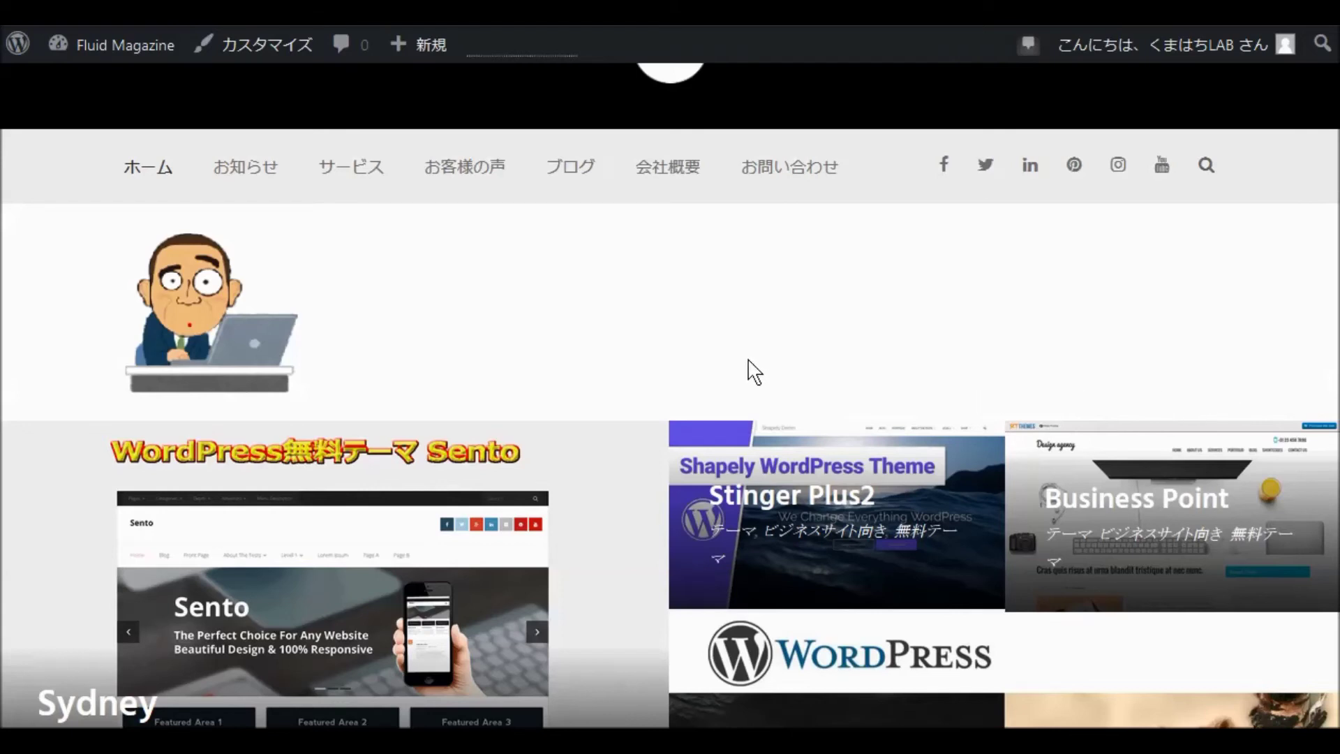
scroll(585, 407, "down", 4)
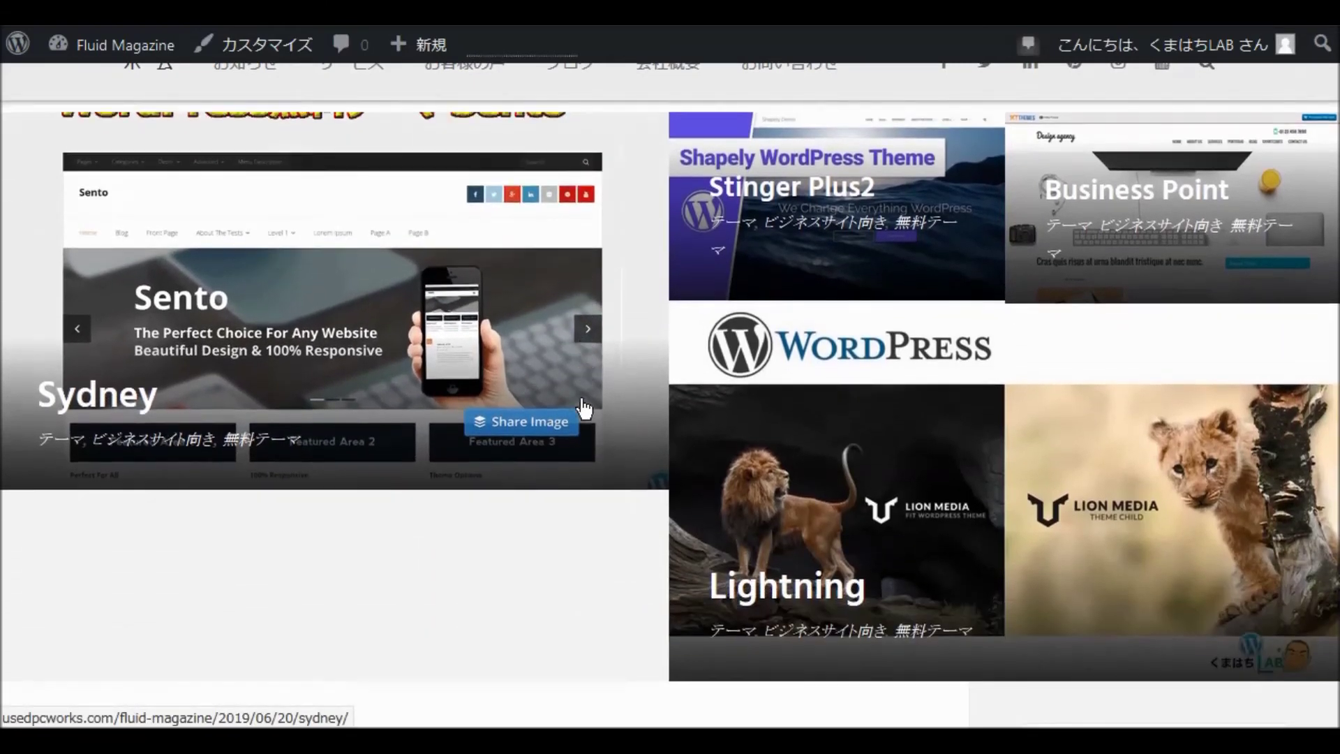
- Switch from the live home page to the customizer and review the default settings and the homepage category post section
scroll(584, 408, "down", 3)
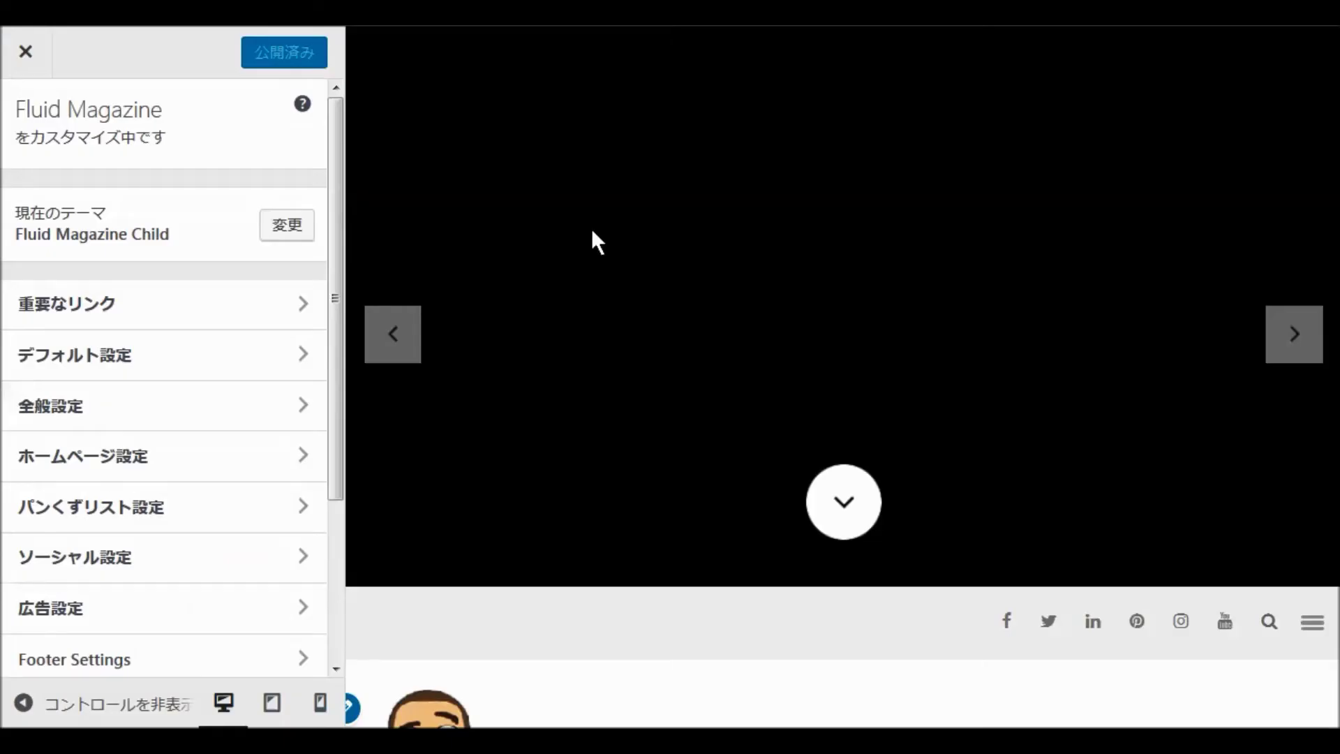
left_click(93, 359)
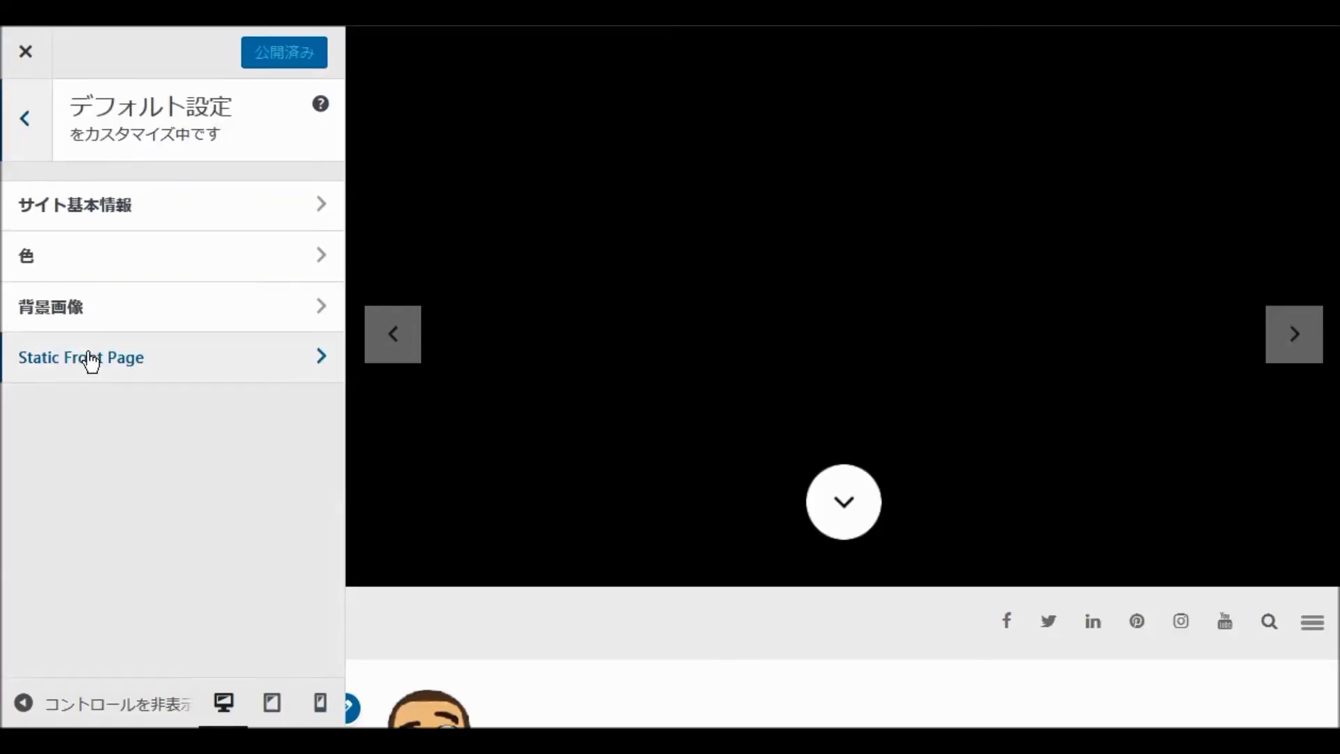
left_click(24, 113)
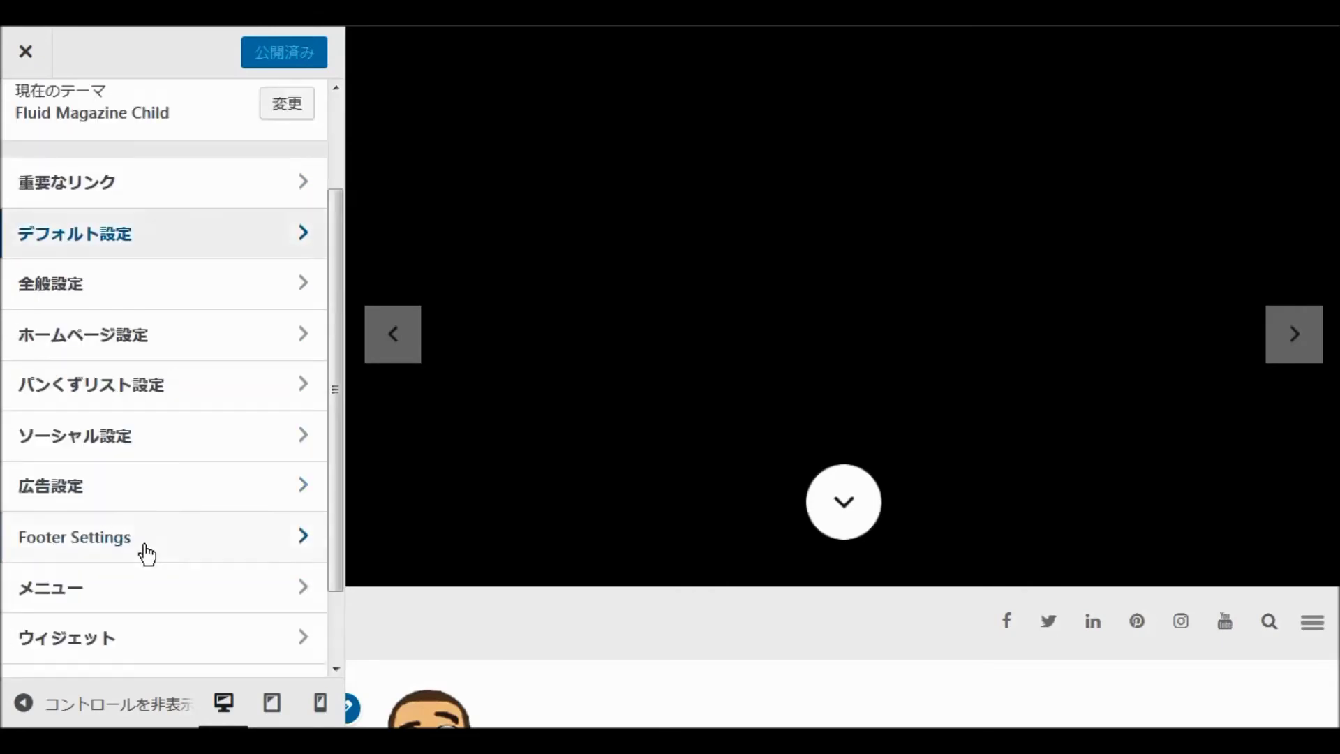
left_click(88, 340)
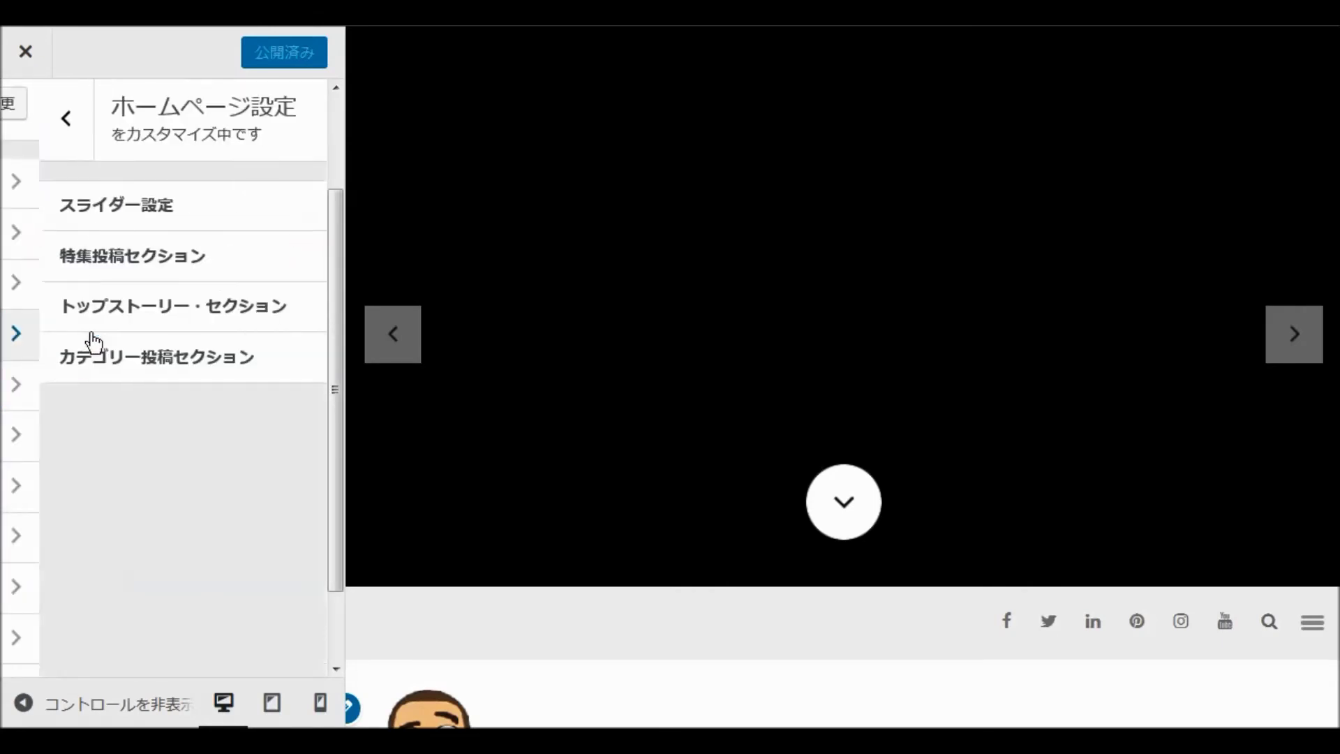
left_click(104, 371)
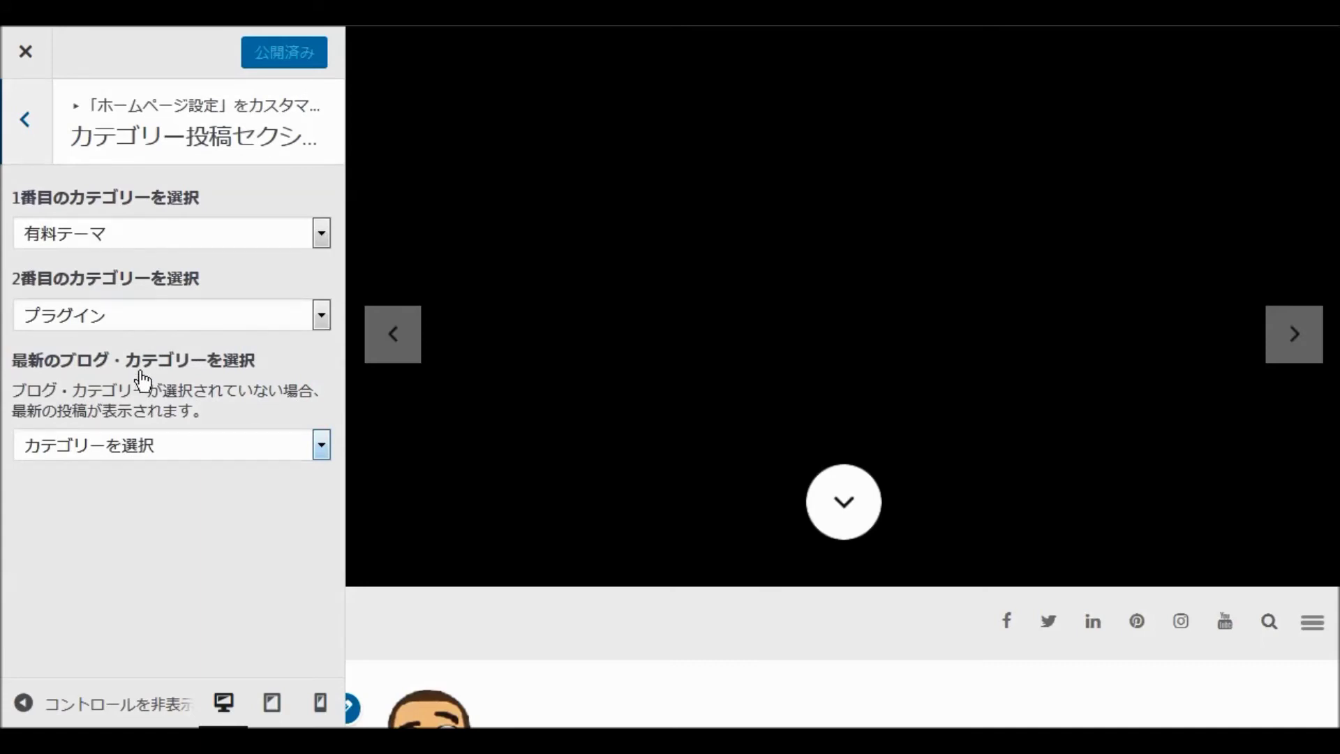
left_click(25, 125)
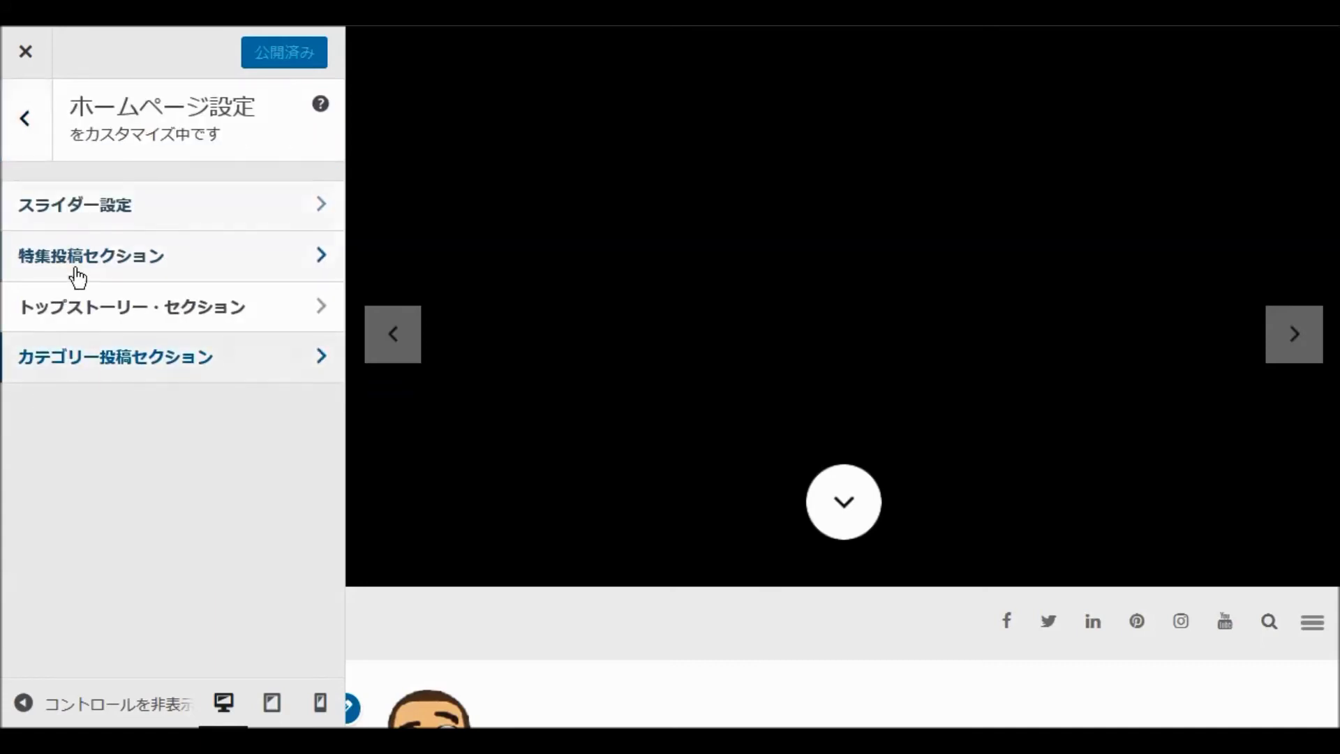
- Review the homepage's top story, featured post and slider settings, then close the customizer
left_click(78, 314)
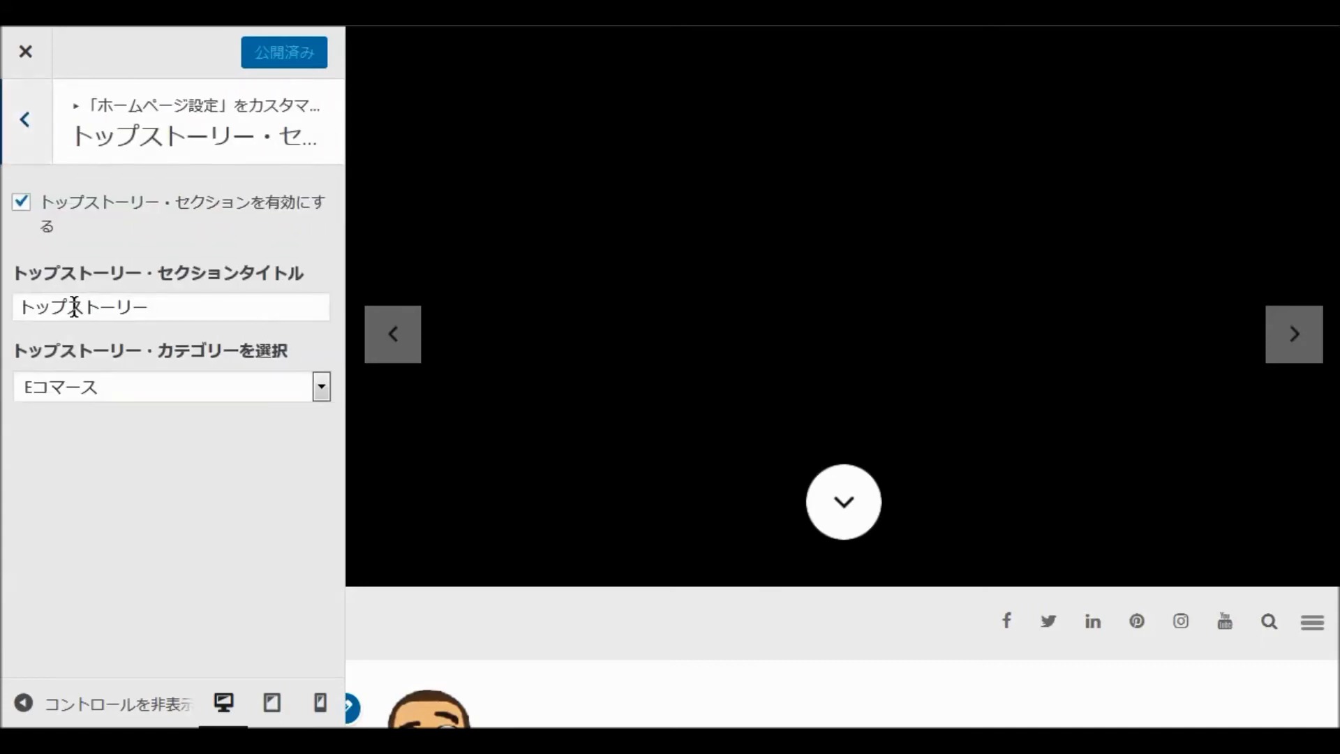
left_click(27, 123)
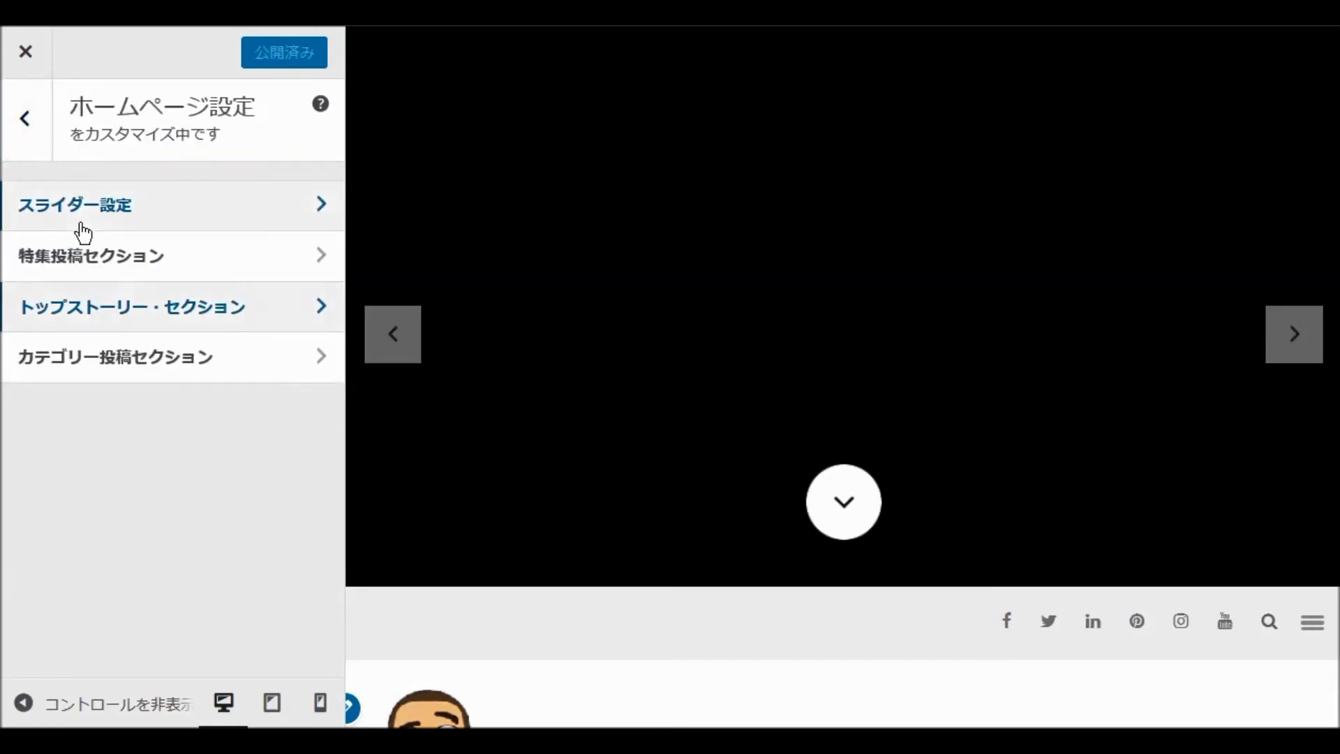
left_click(89, 256)
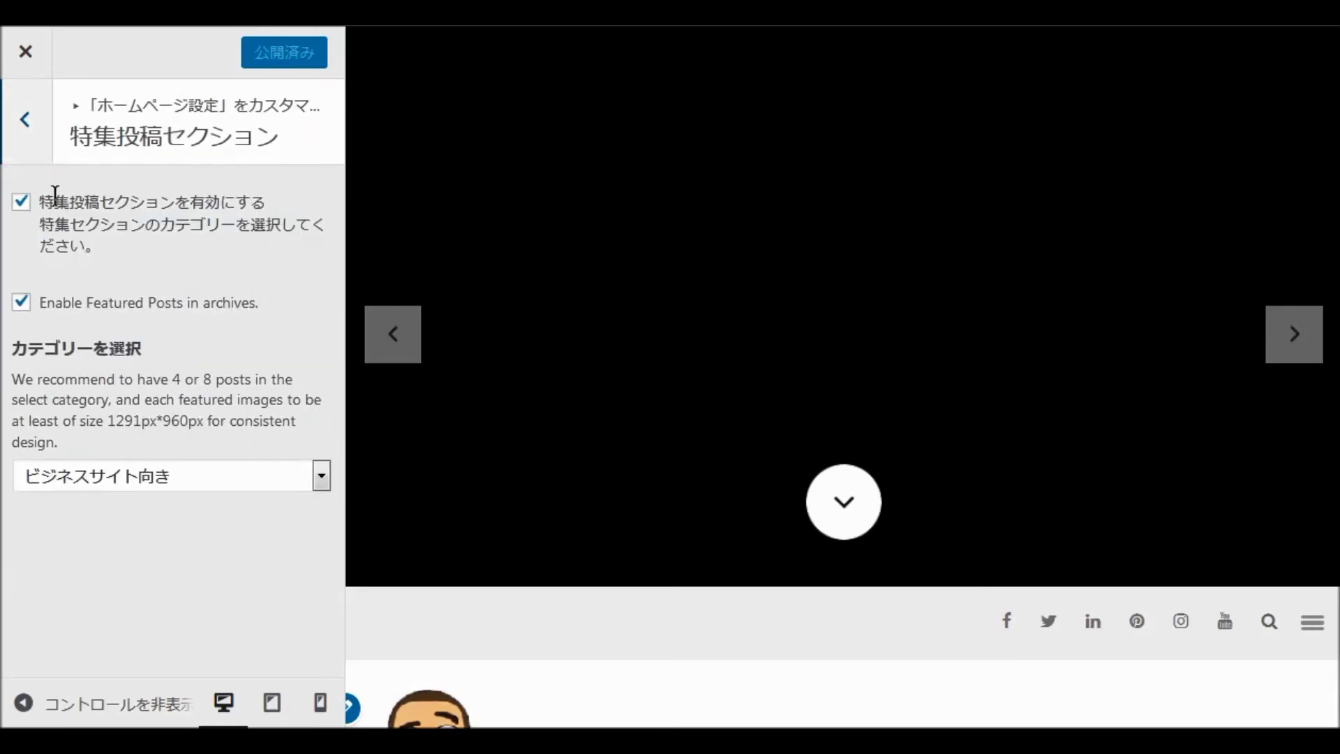
left_click(29, 124)
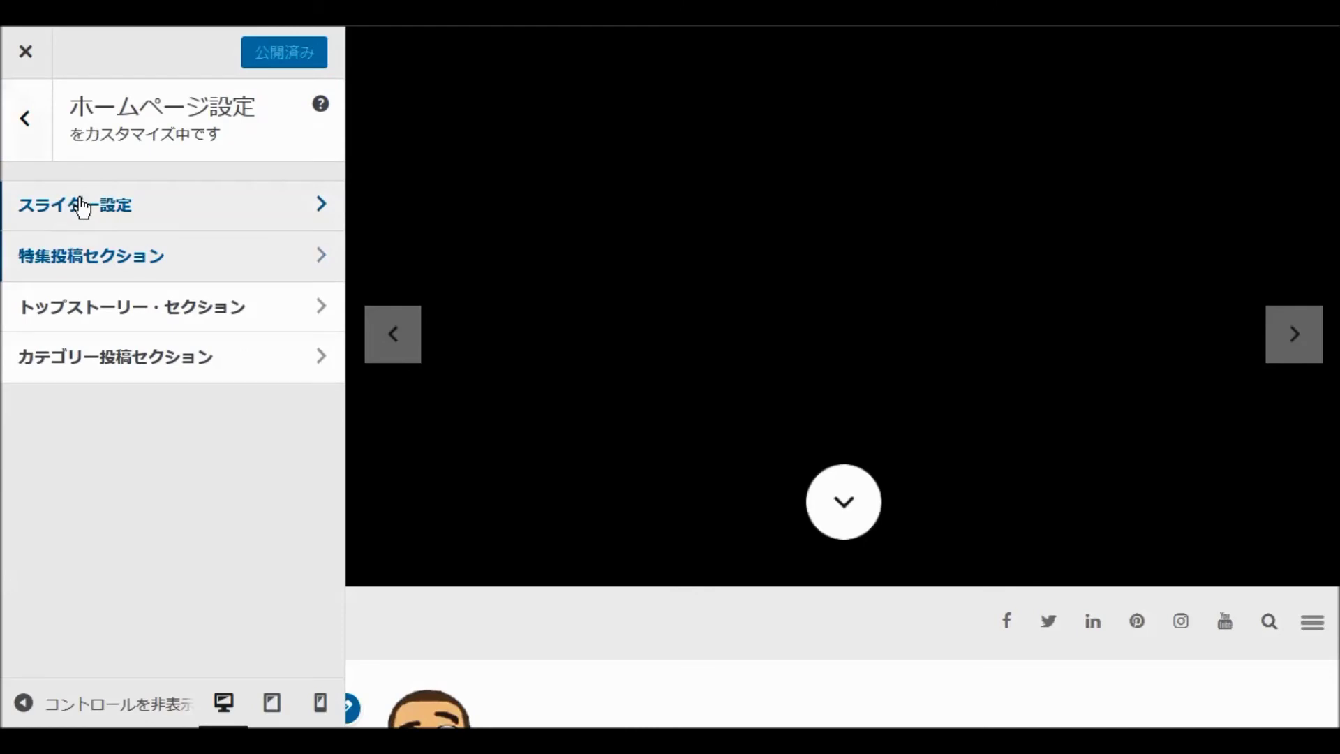
left_click(81, 203)
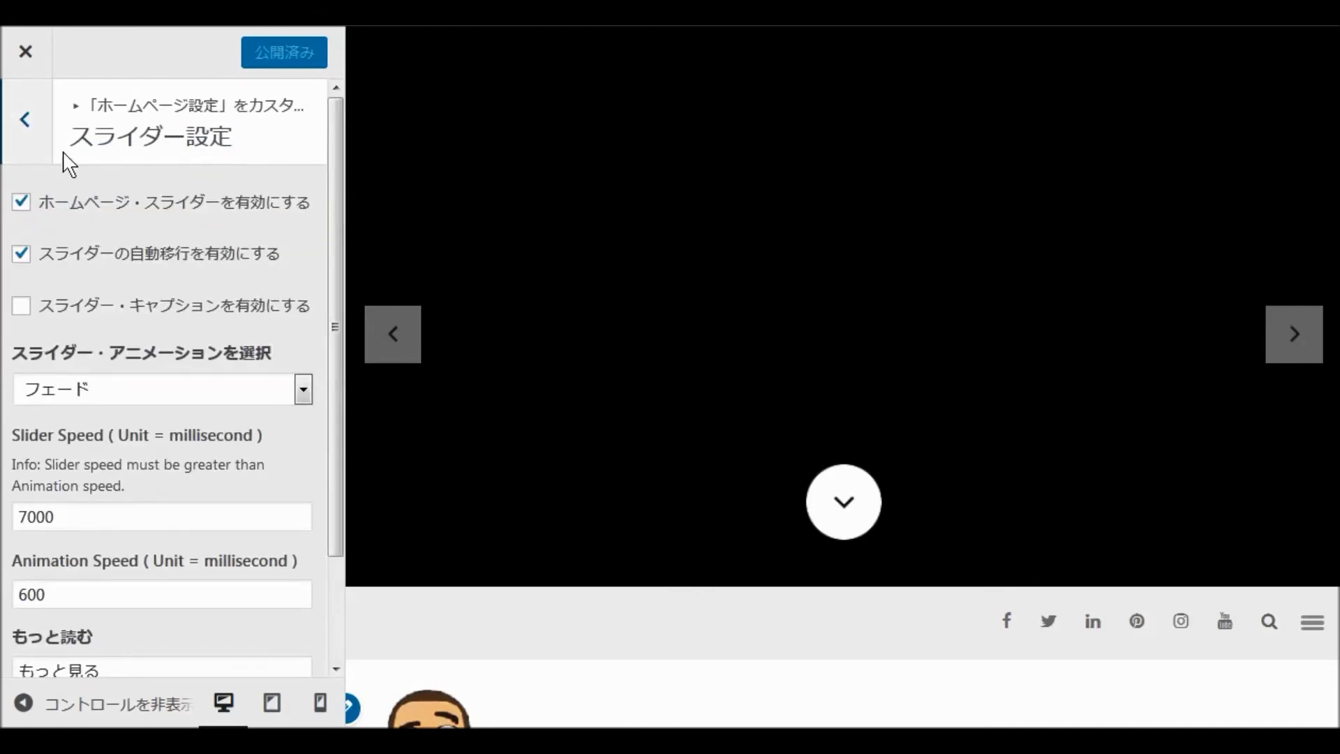
left_click(26, 125)
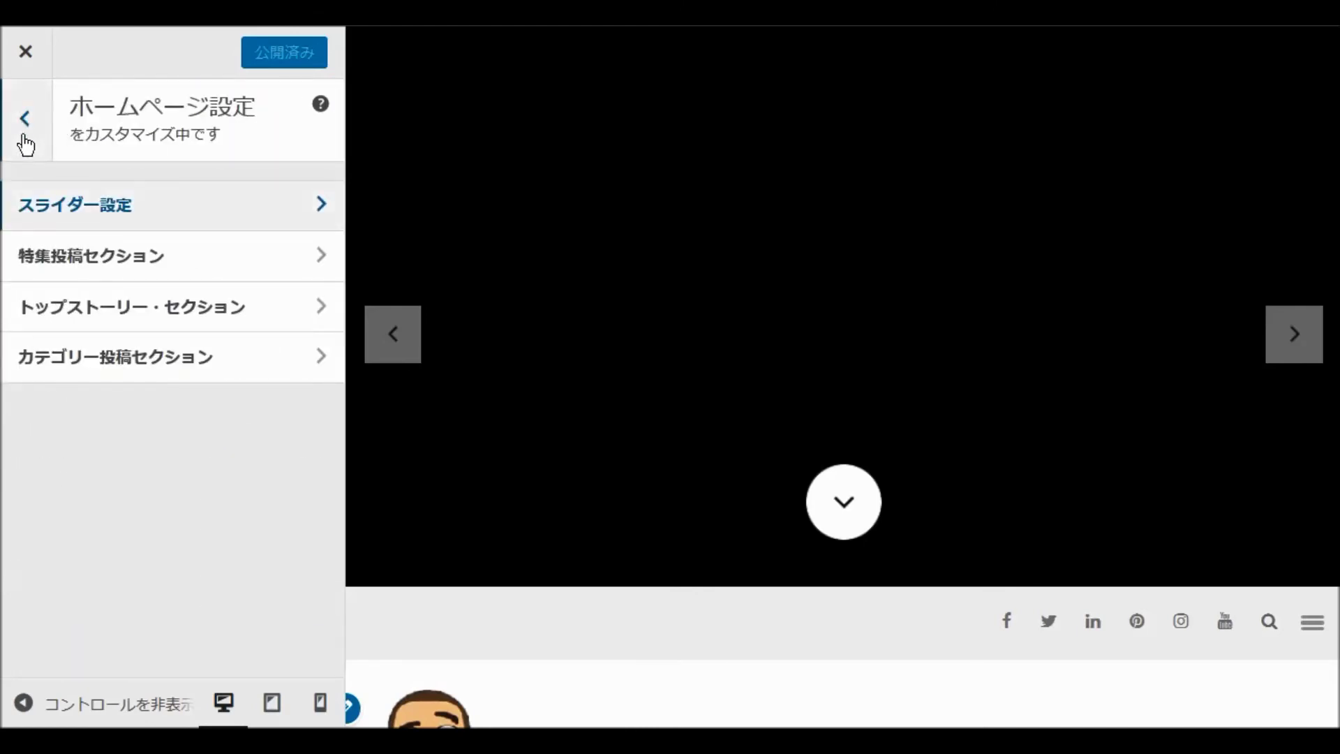
left_click(28, 124)
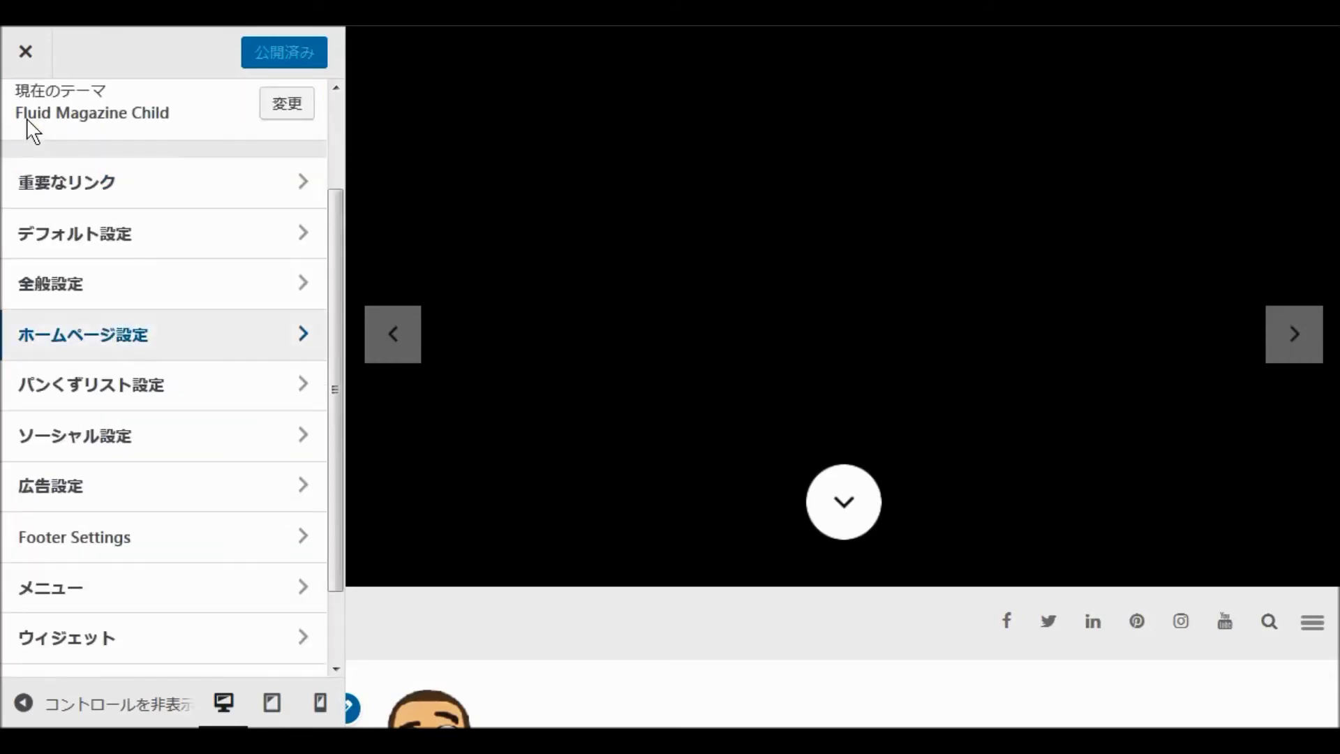
left_click(26, 54)
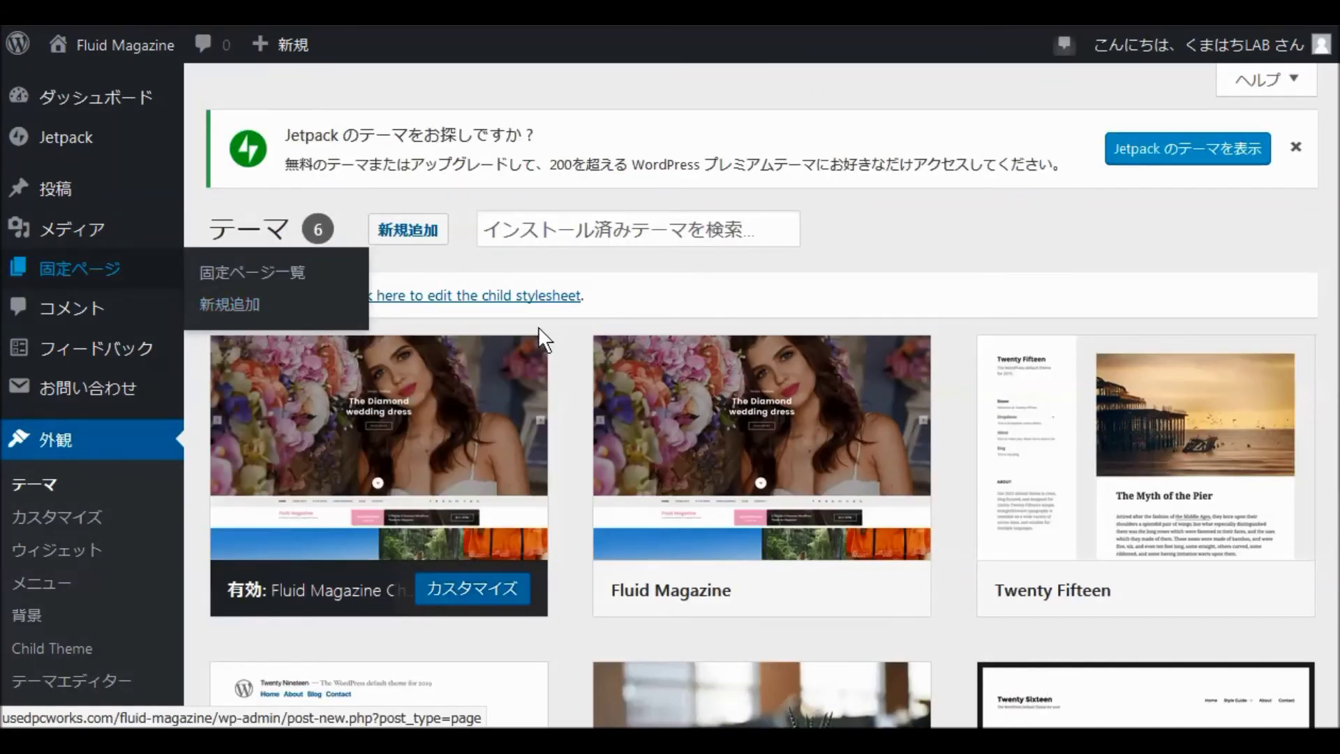
- Create a new fixed page titled トップページ
mouse_move(645, 399)
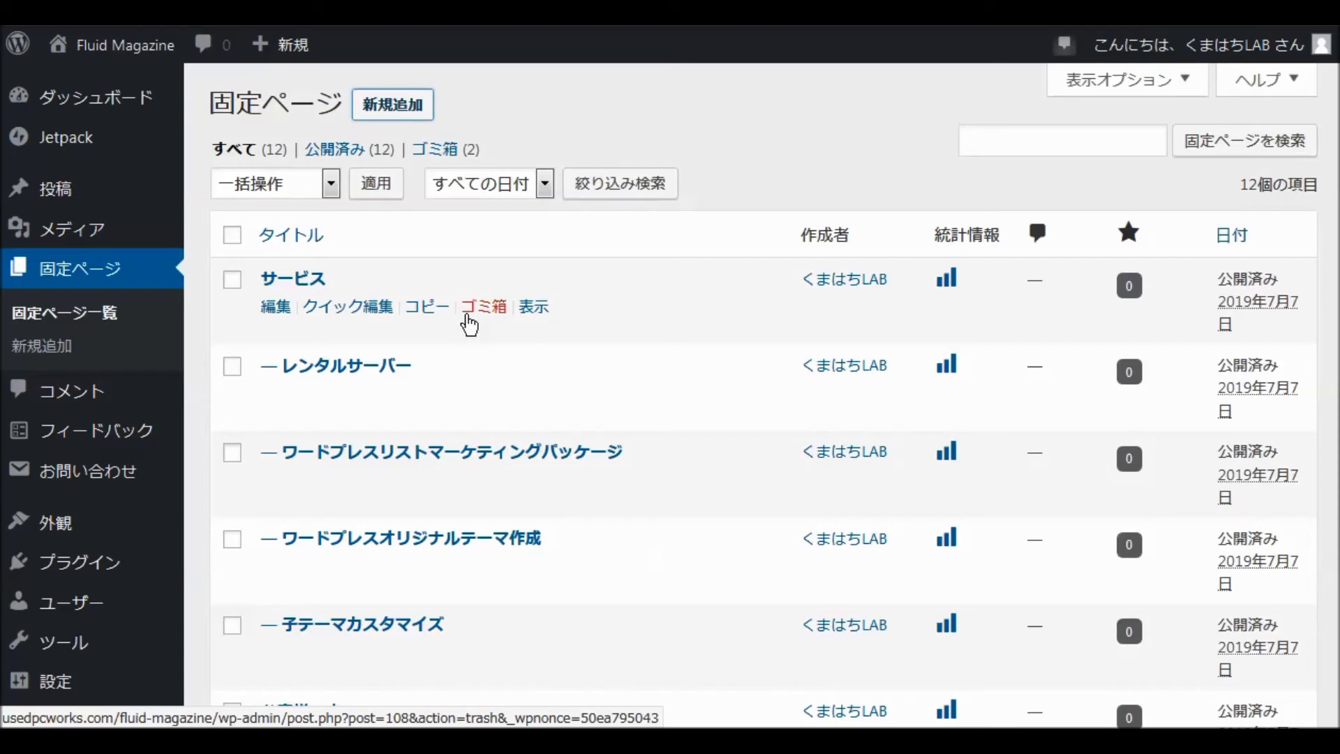
left_click(470, 323)
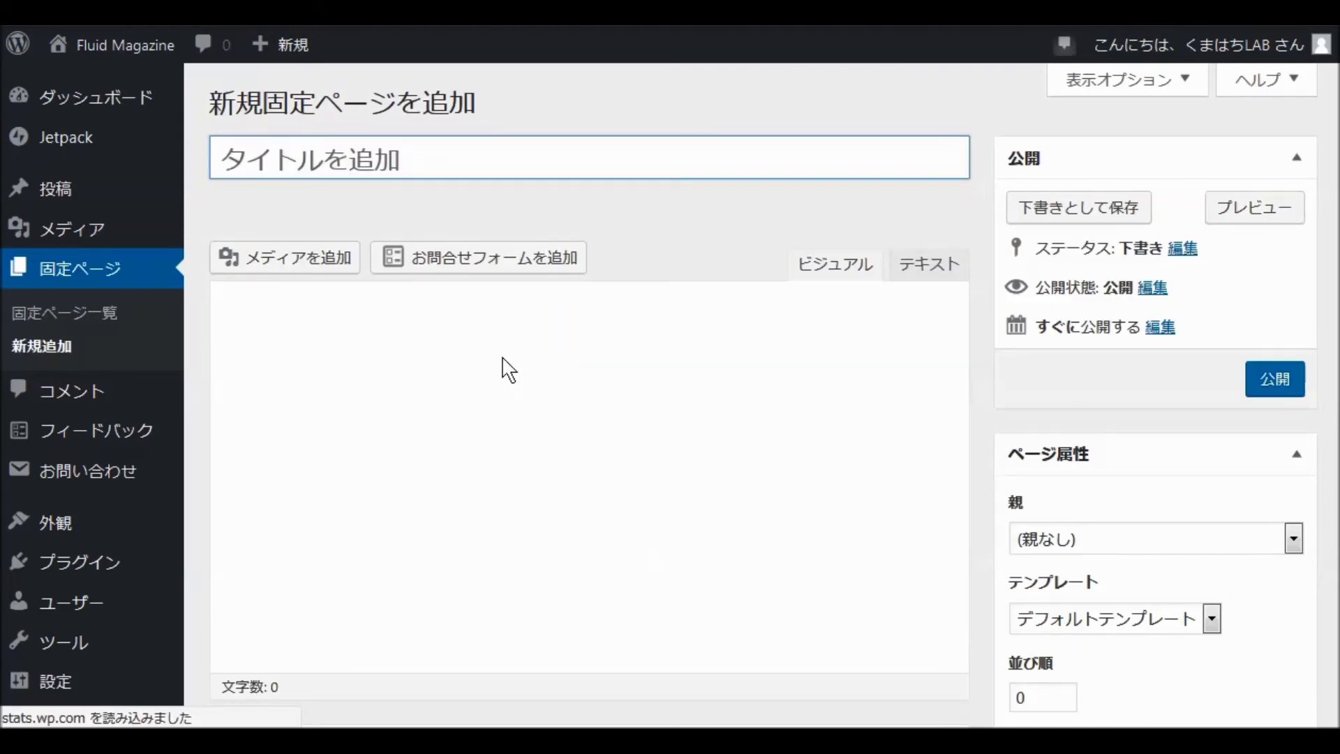
type("と")
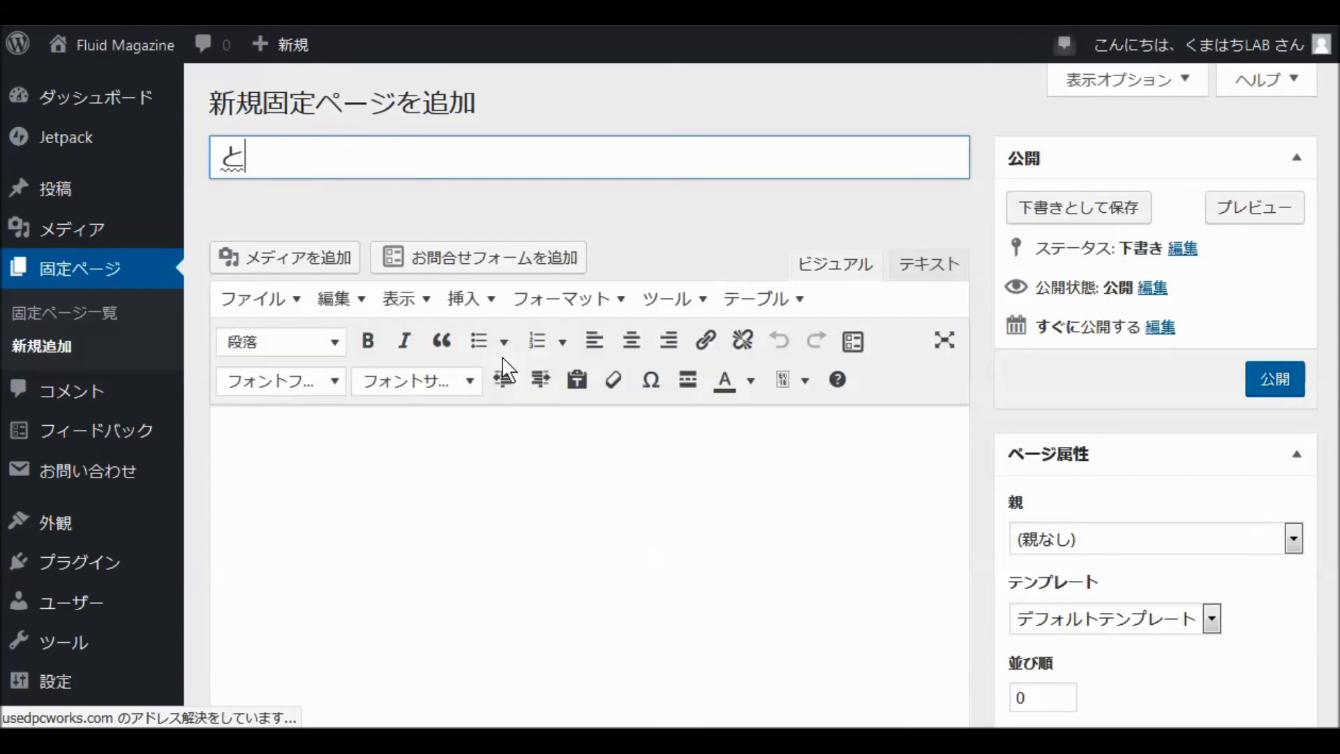
type("ppupe-")
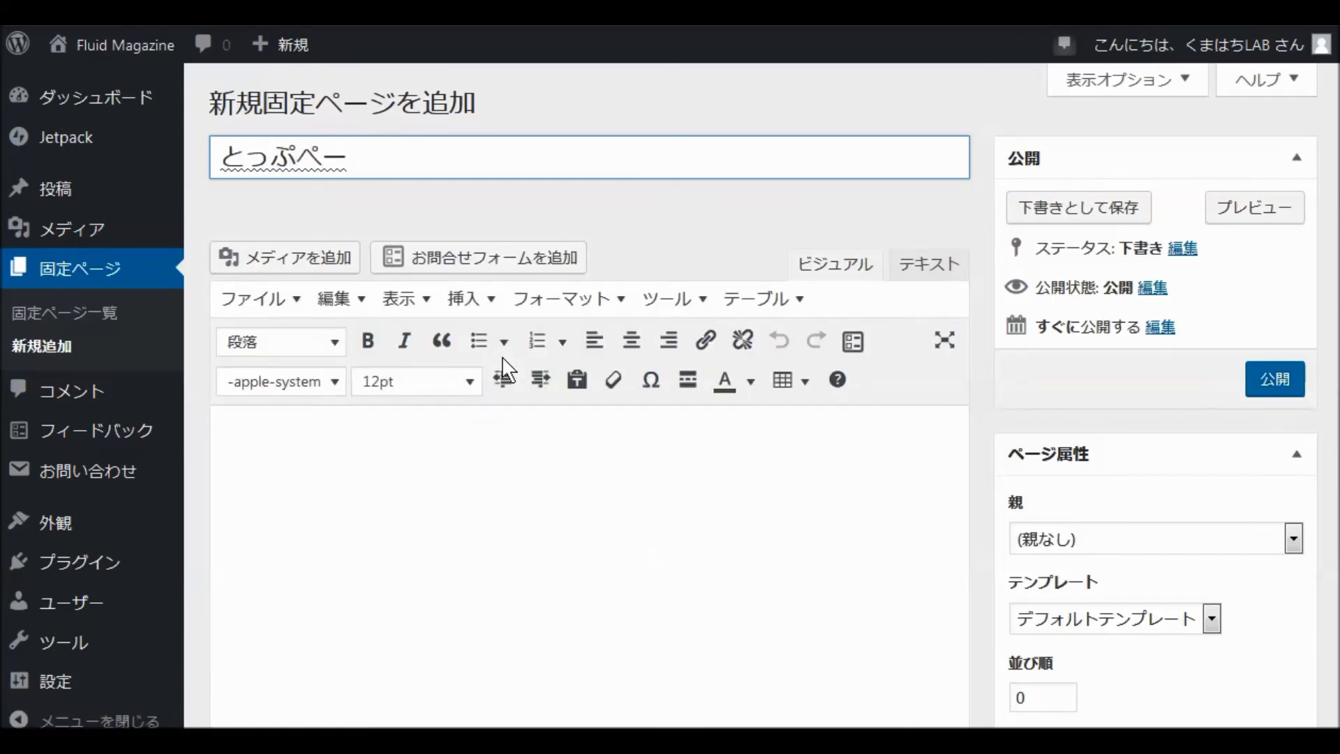
type("ji")
key("space")
key("Return")
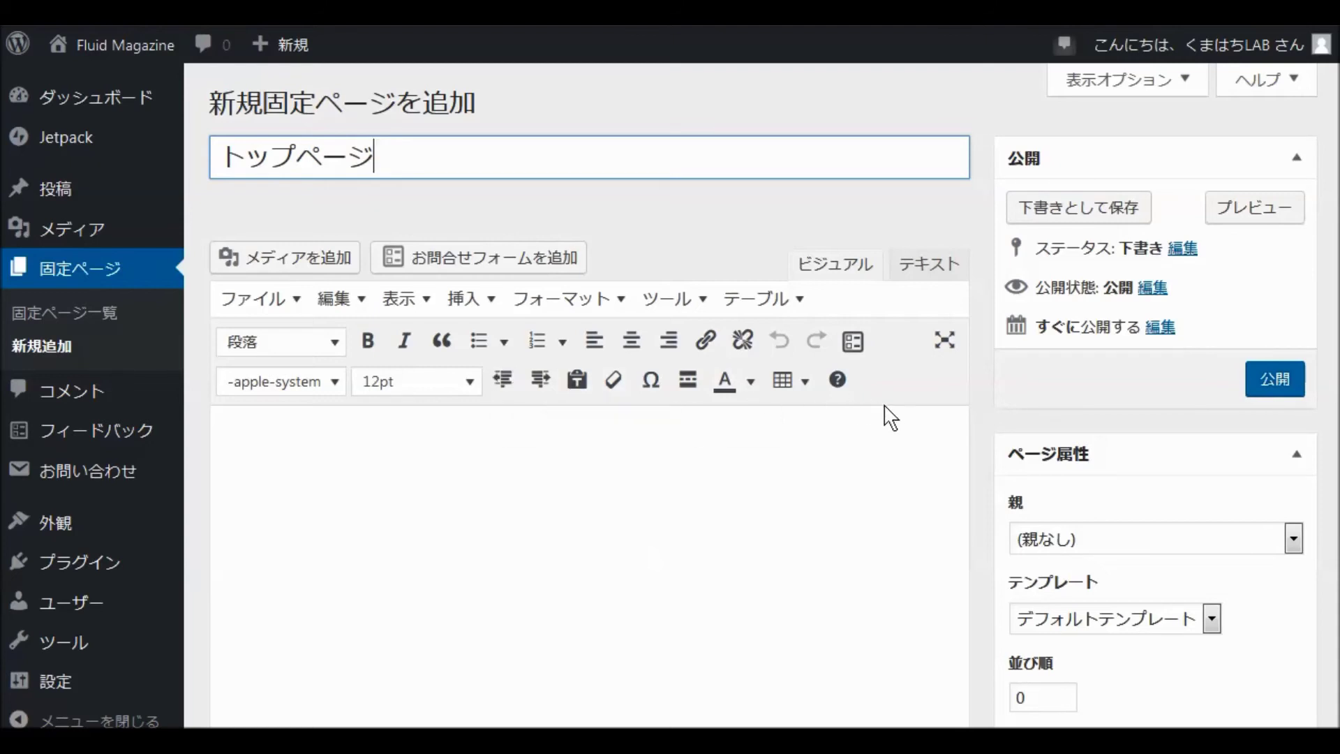
left_click(684, 525)
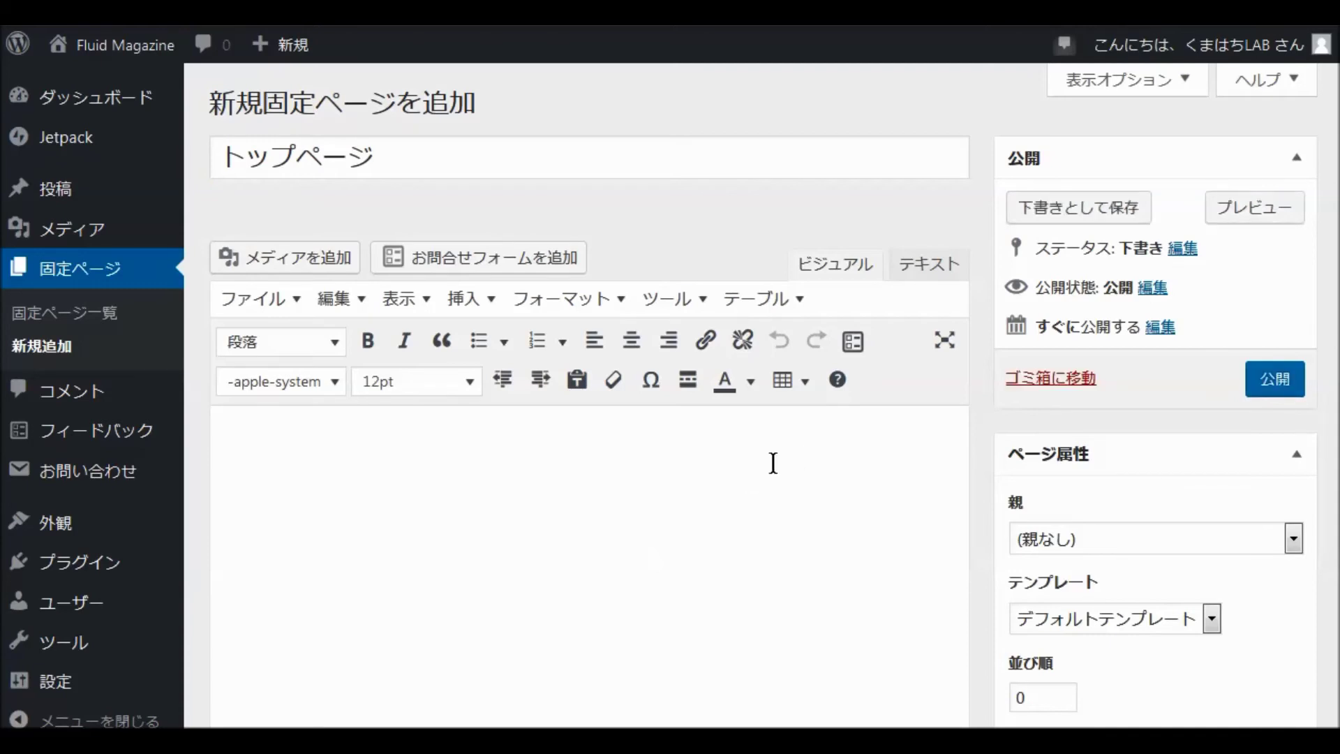
- Set the page's featured image to the media library picture of a laptop showing the WordPress logo
scroll(733, 463, "down", 3)
scroll(741, 477, "down", 4)
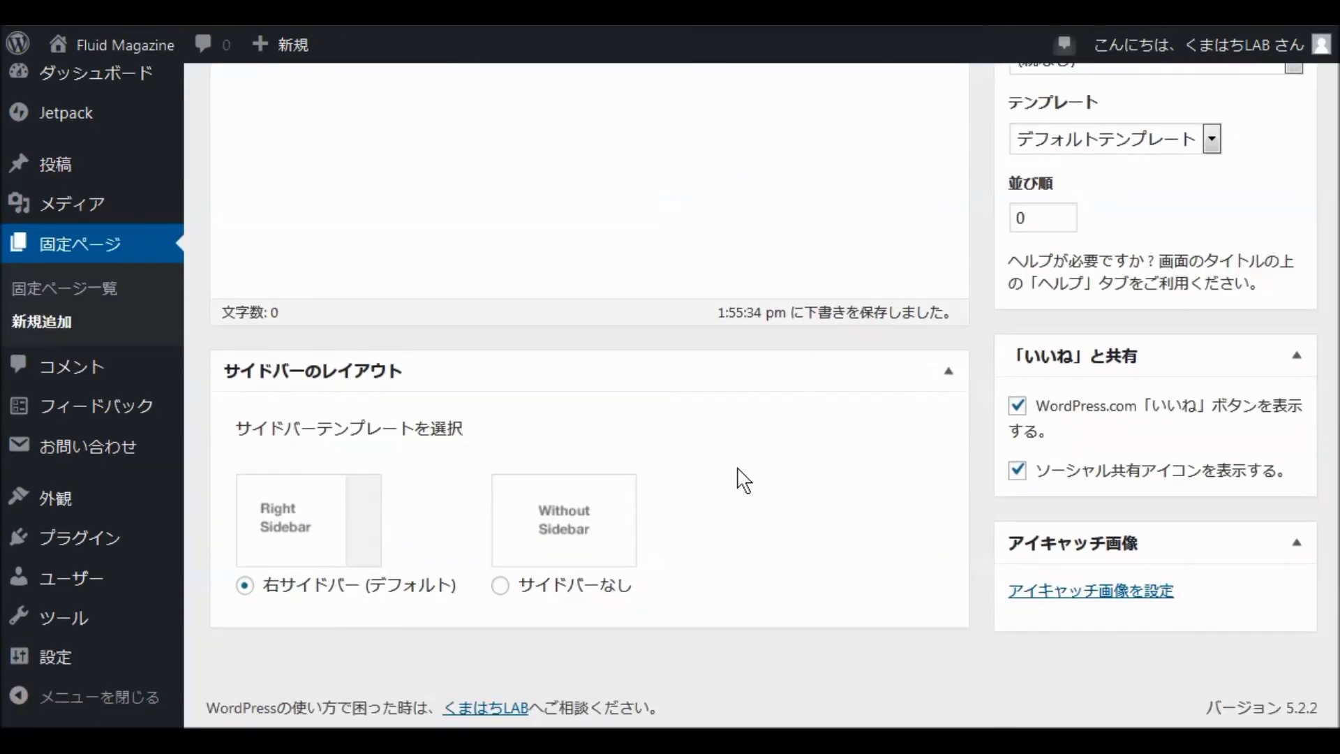
left_click(1056, 597)
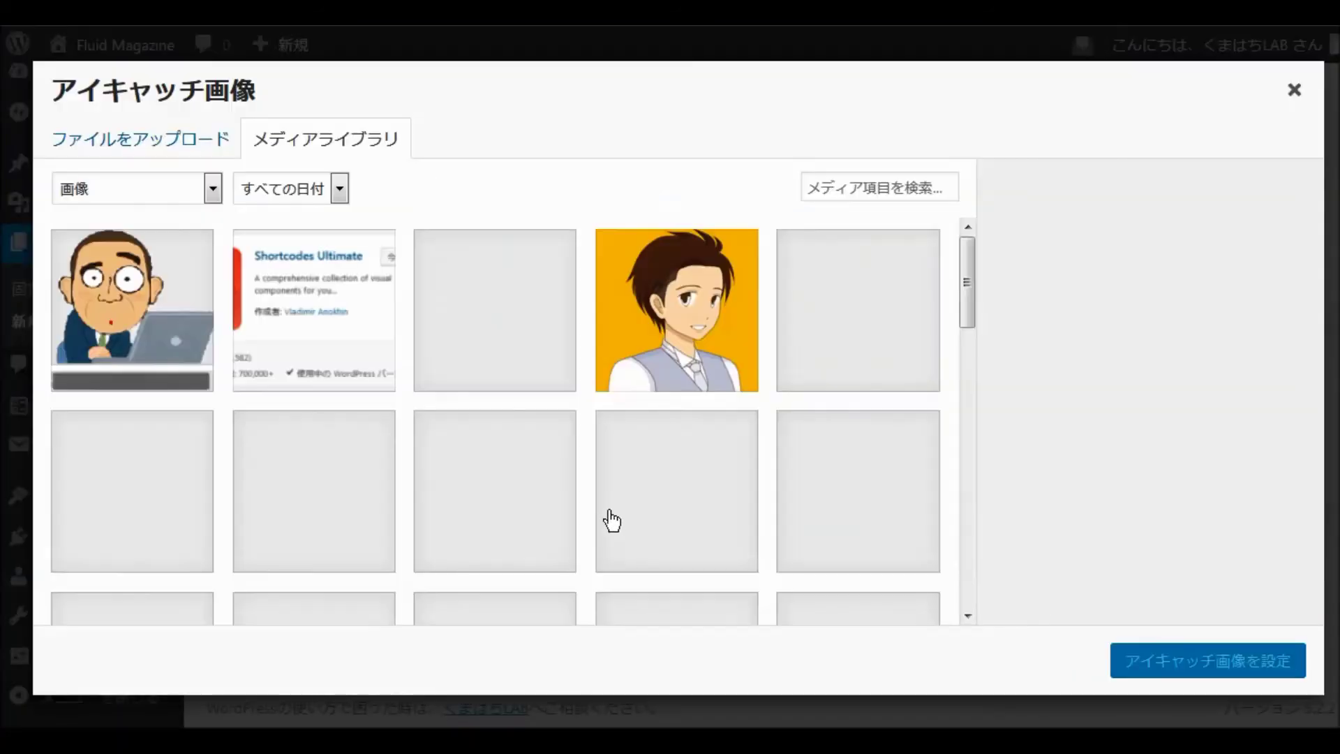
scroll(499, 443, "down", 5)
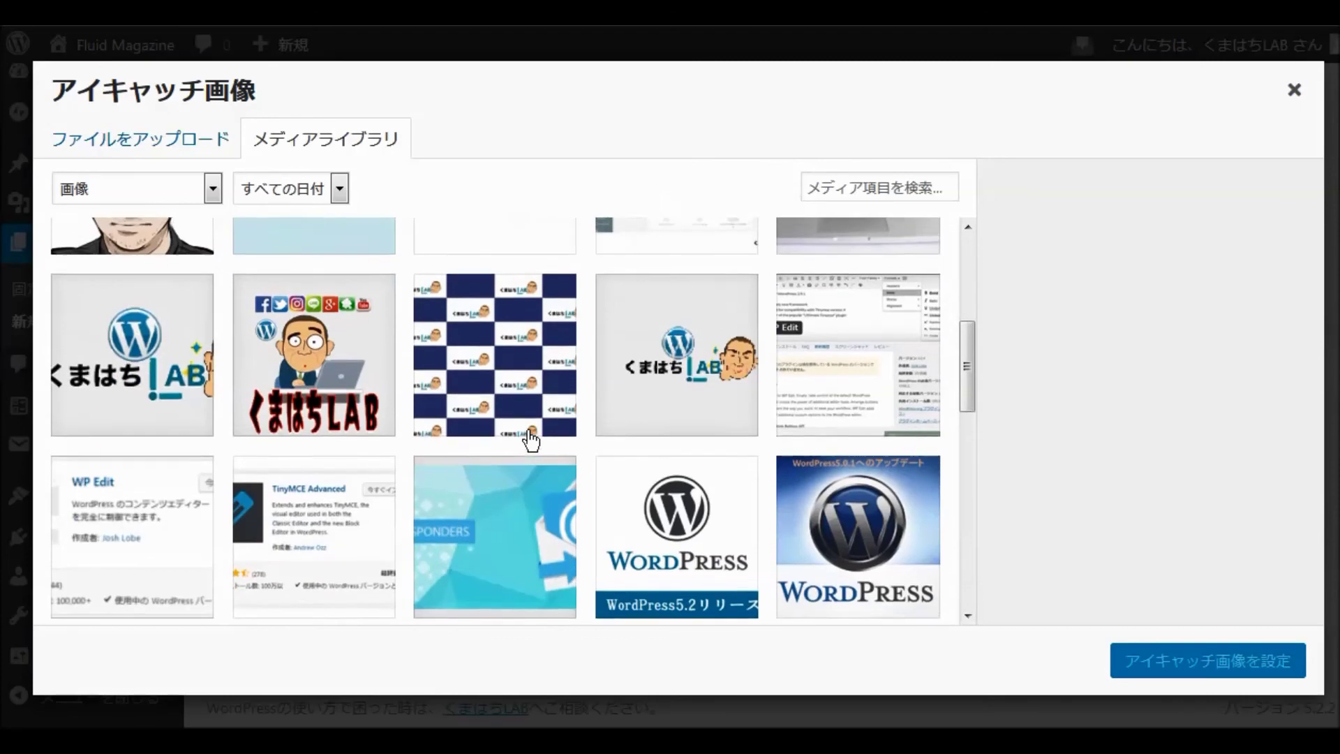
scroll(716, 441, "up", 3)
left_click(841, 402)
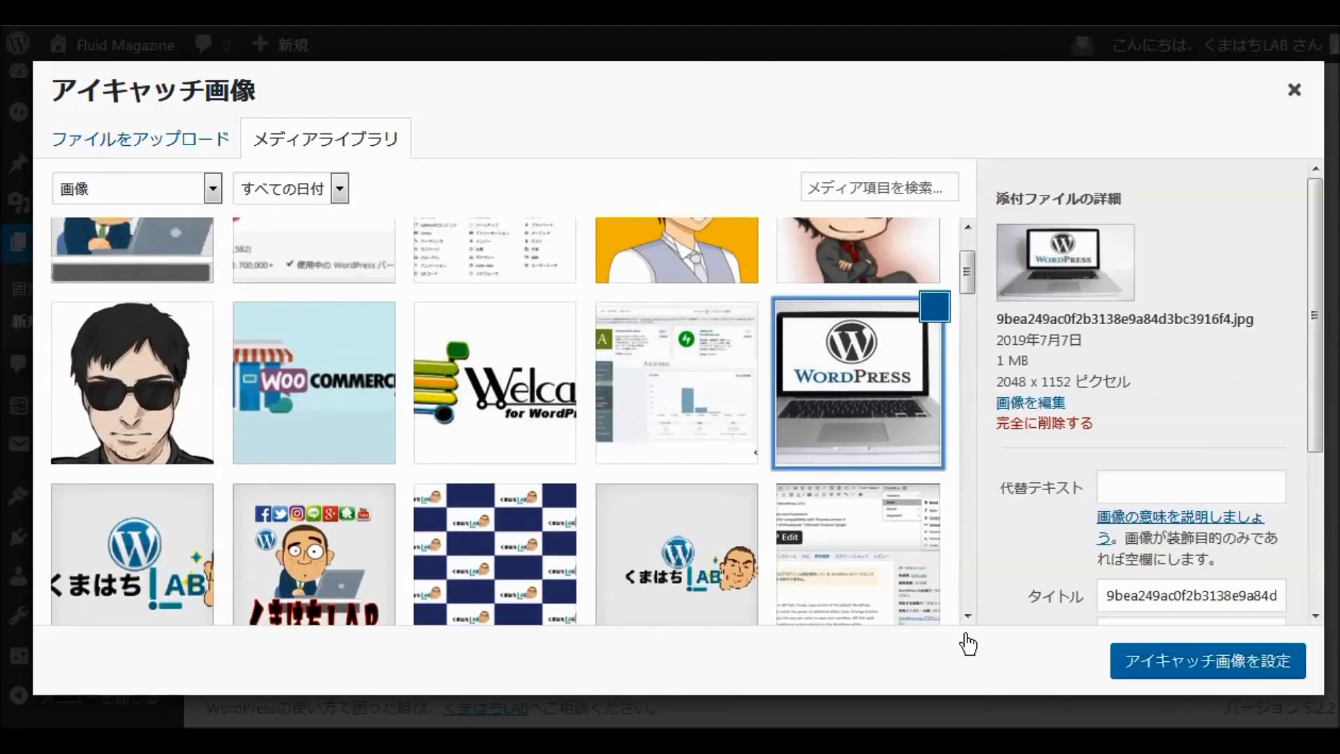
left_click(1150, 667)
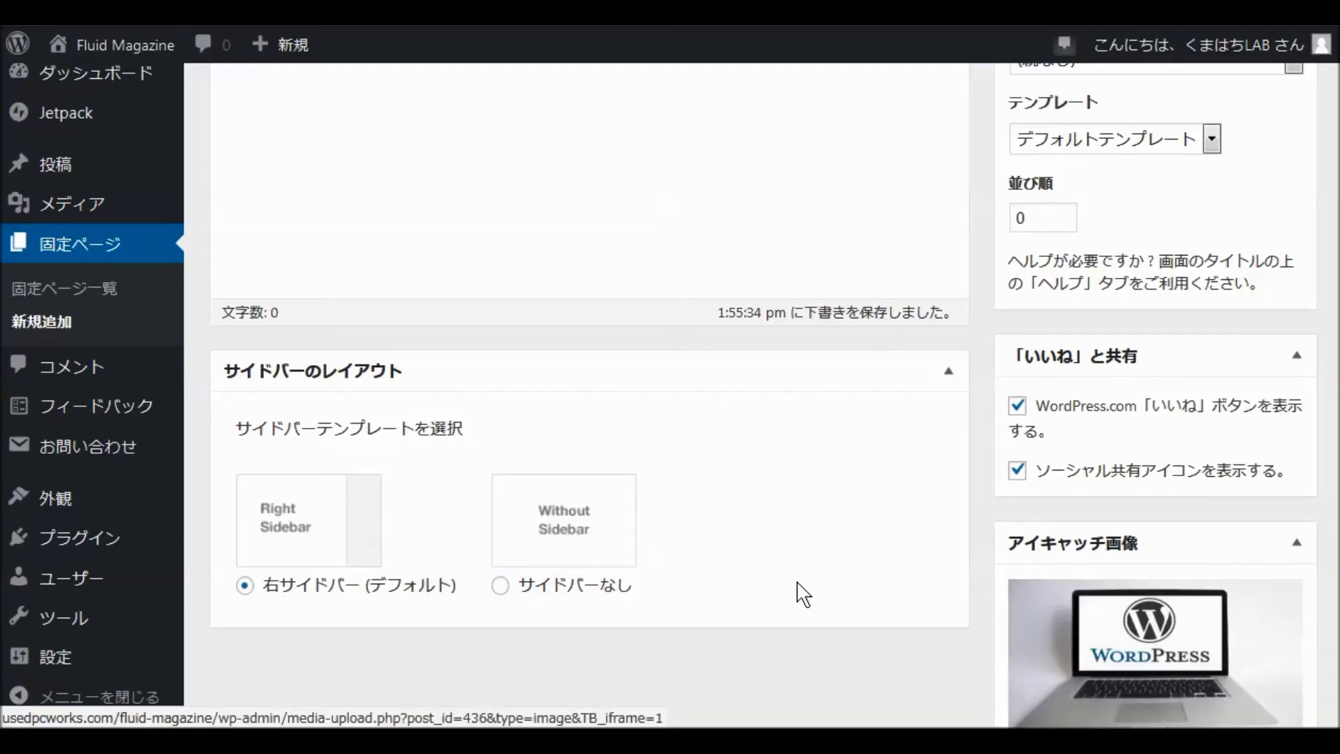
- Change the page's permalink slug to toppage and publish the page
scroll(809, 576, "up", 8)
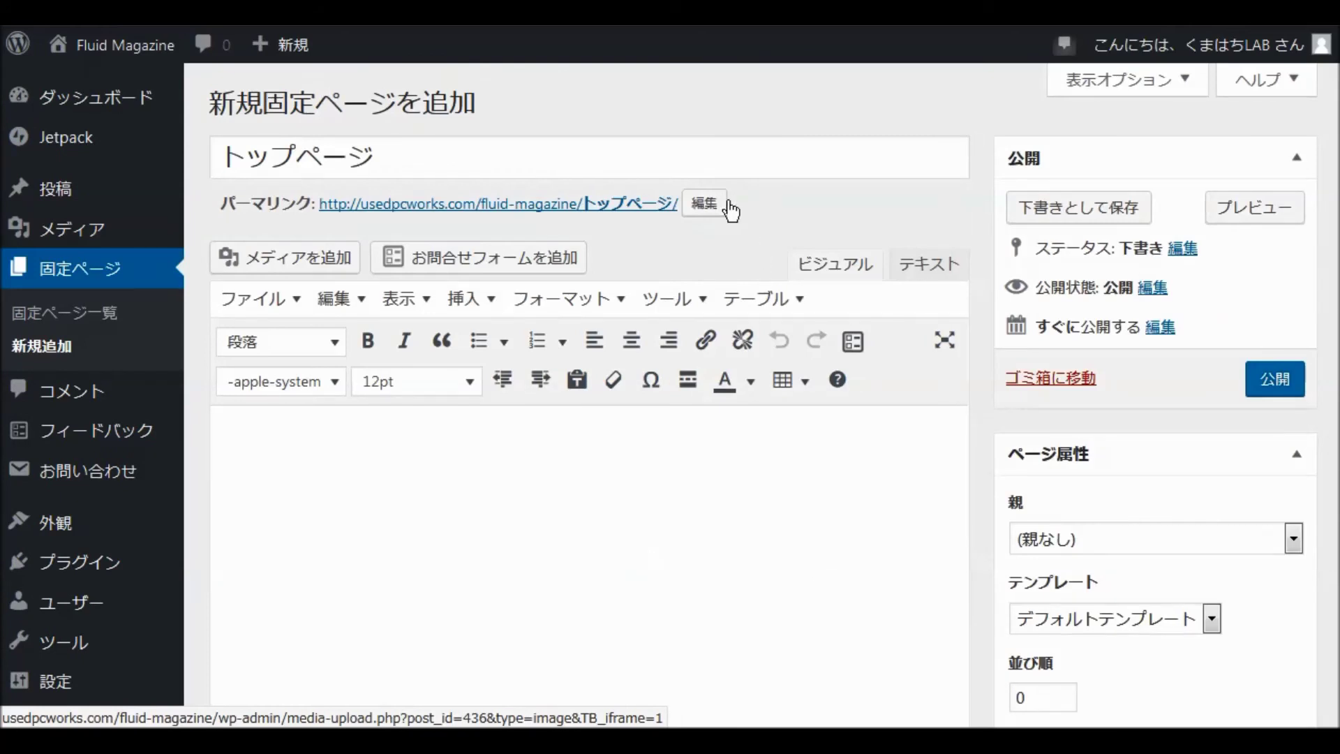
left_click(705, 205)
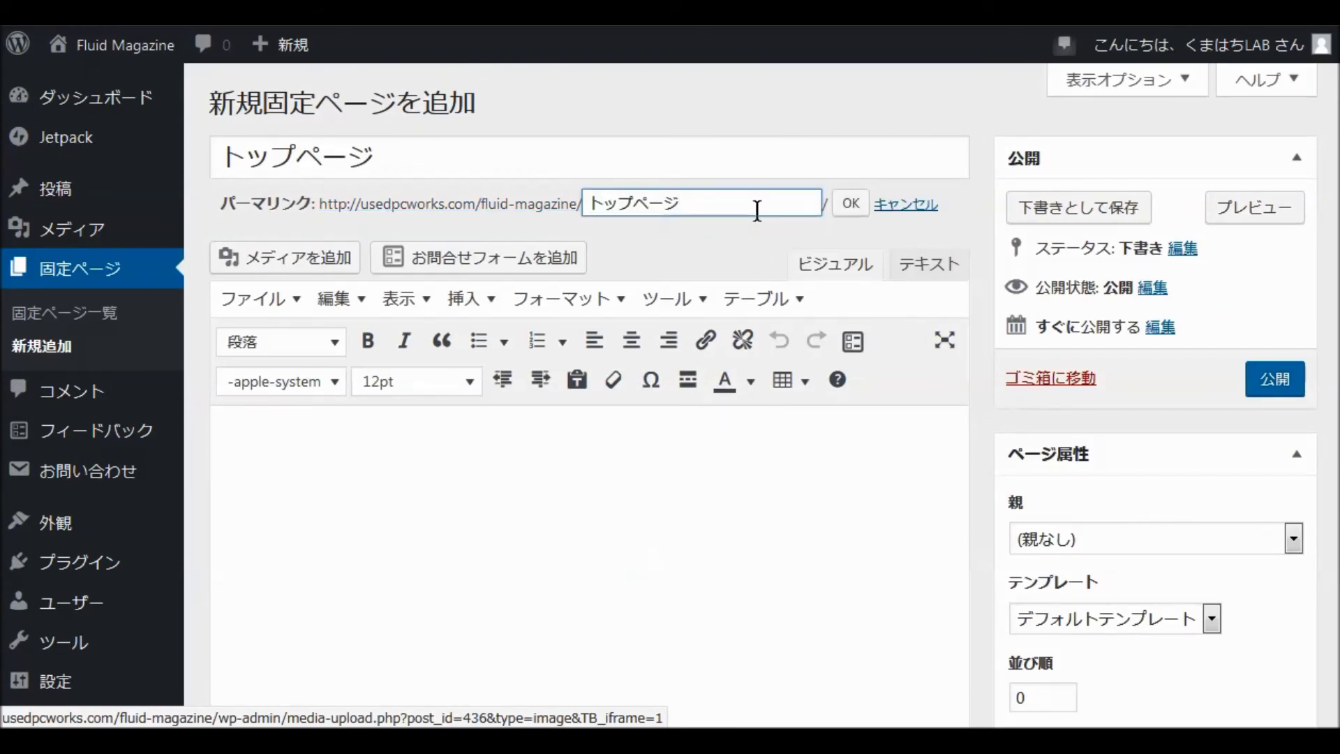
key("BackSpace")
key("BackSpace")
key("BackSpace")
key("BackSpace")
key("BackSpace")
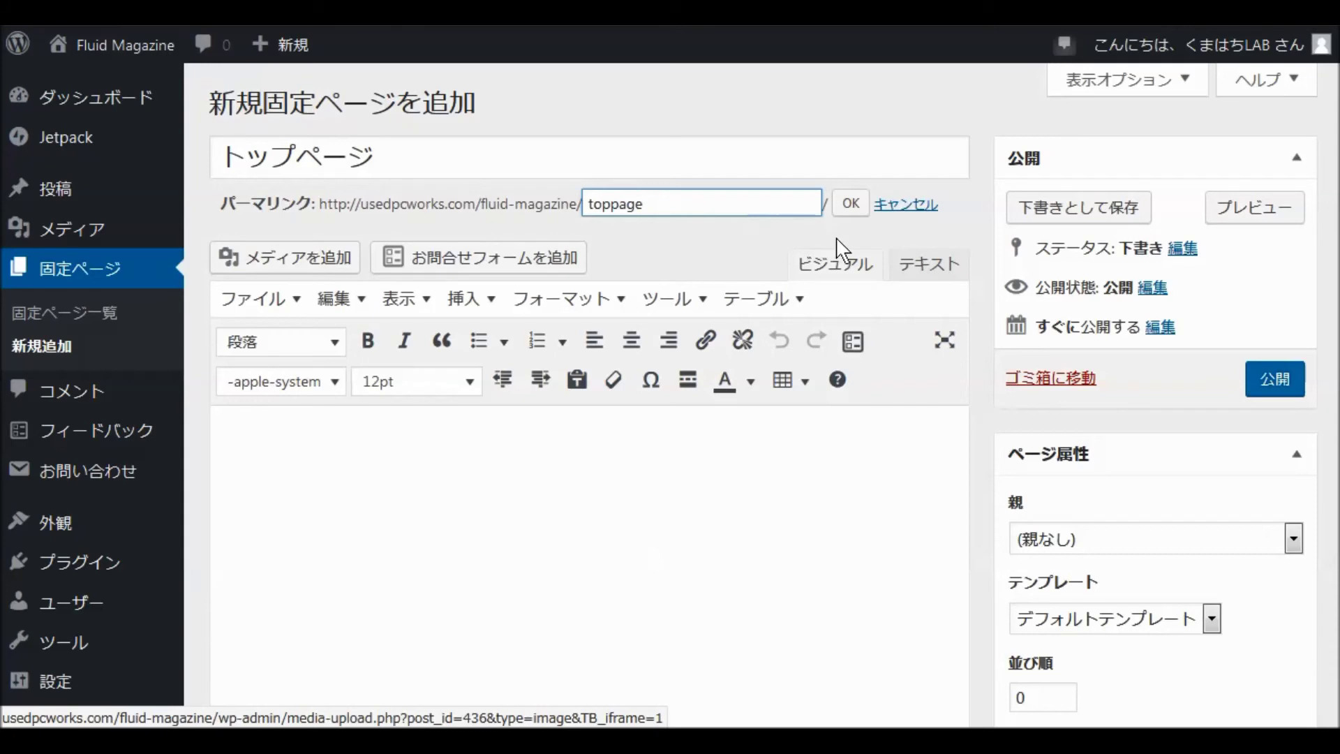
left_click(849, 203)
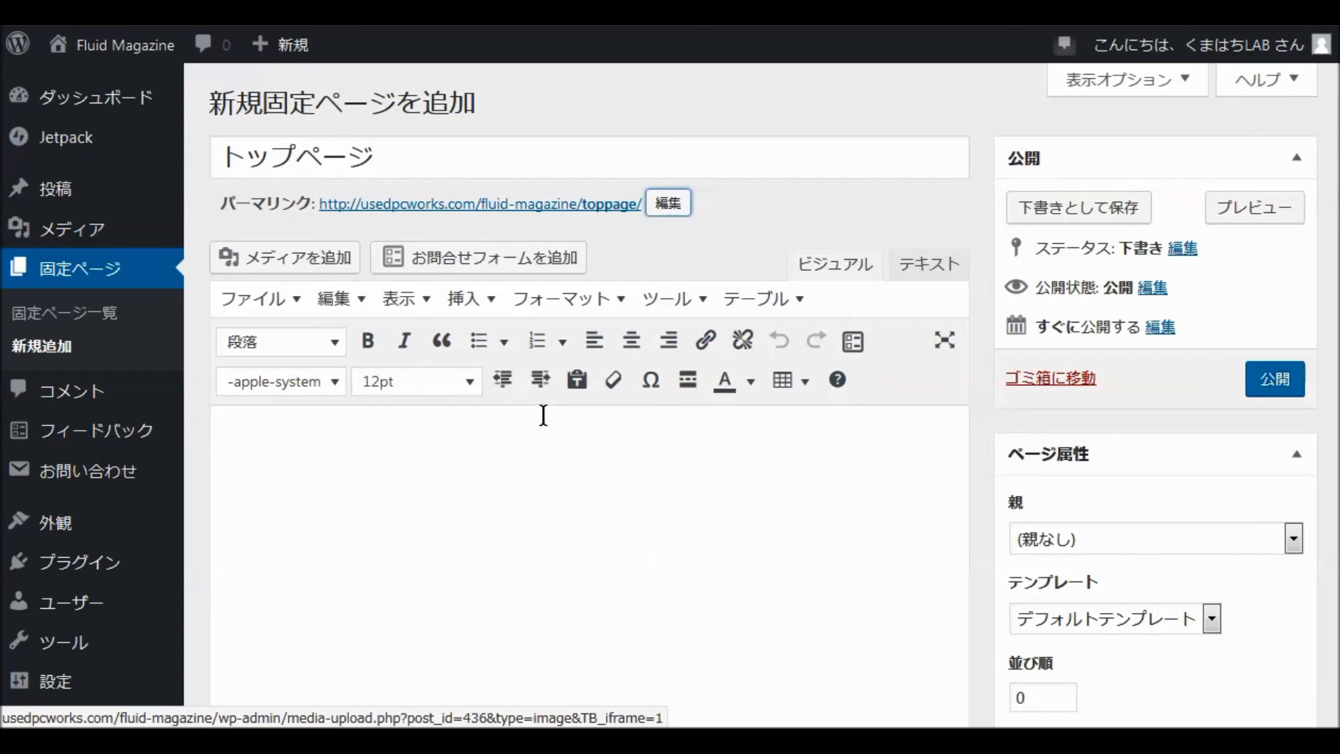
left_click(1274, 383)
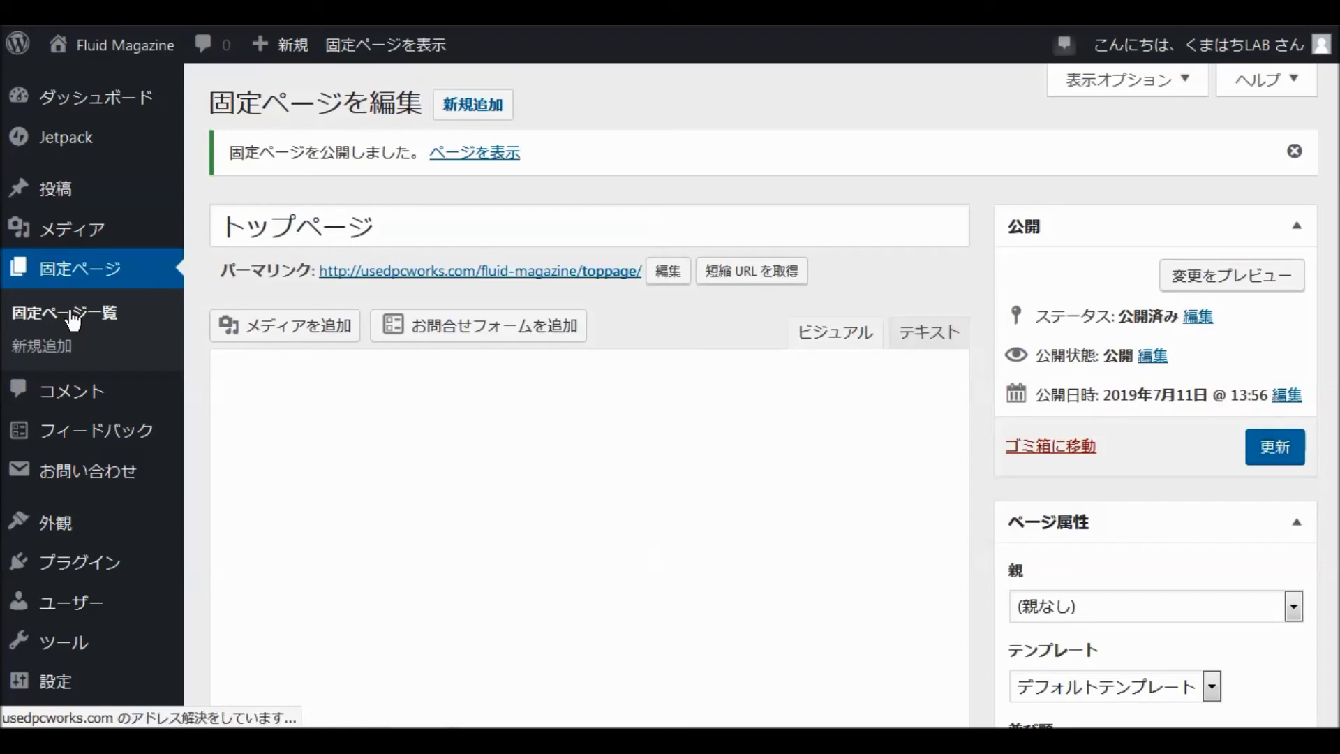
- Open the list of all fixed pages and look through it for the new トップページ entry
left_click(74, 320)
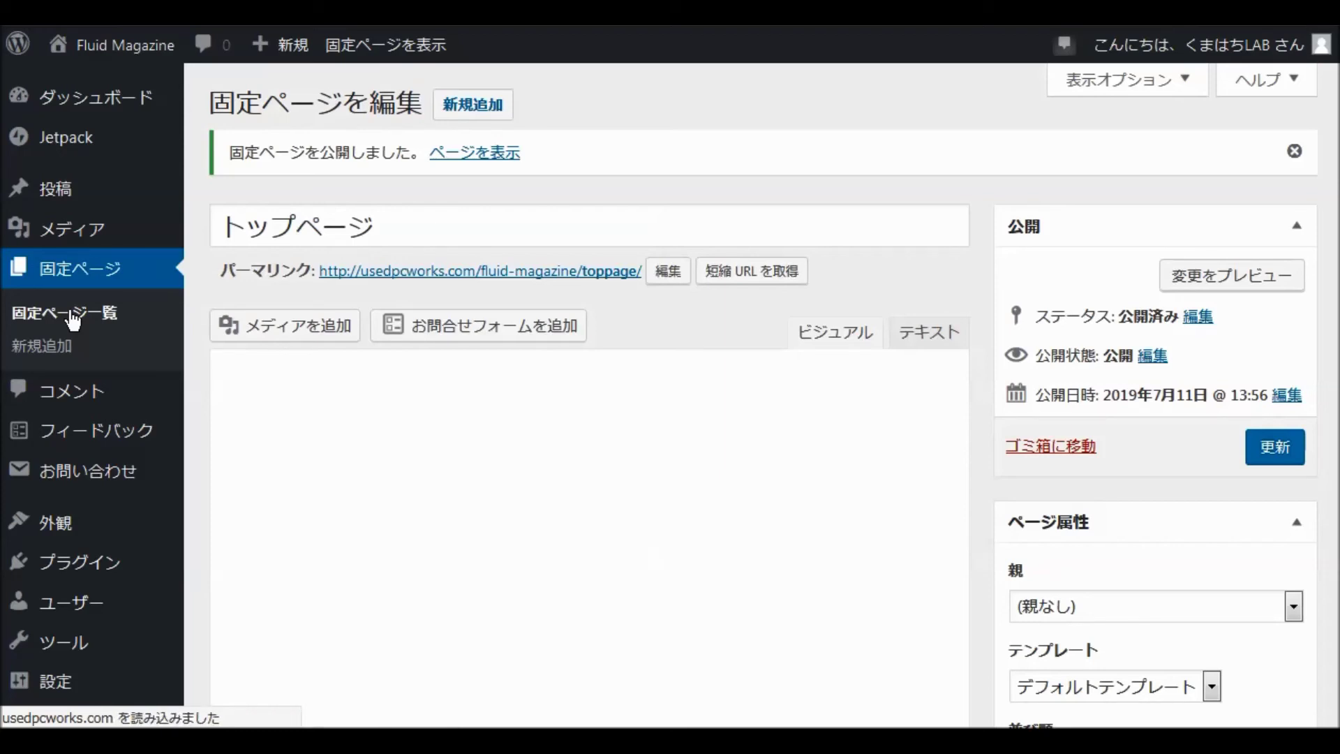
scroll(408, 368, "down", 5)
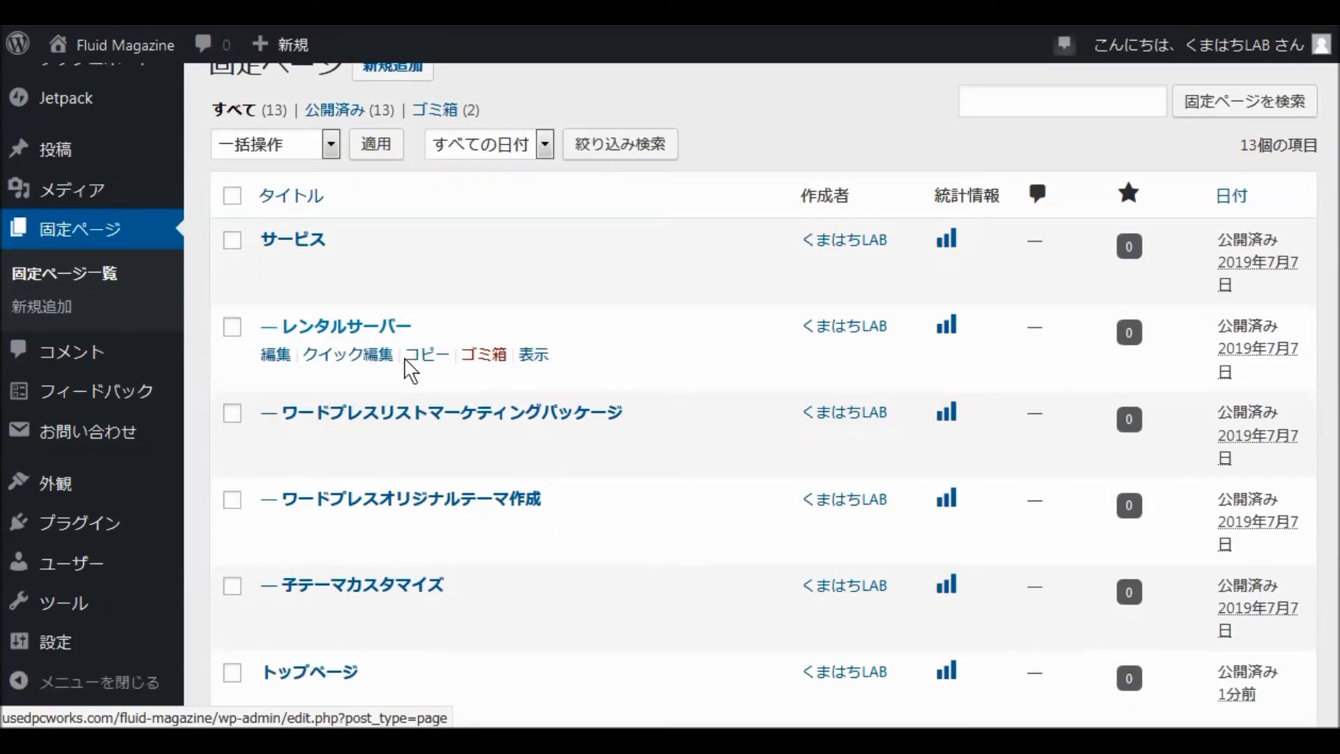
scroll(409, 368, "down", 2)
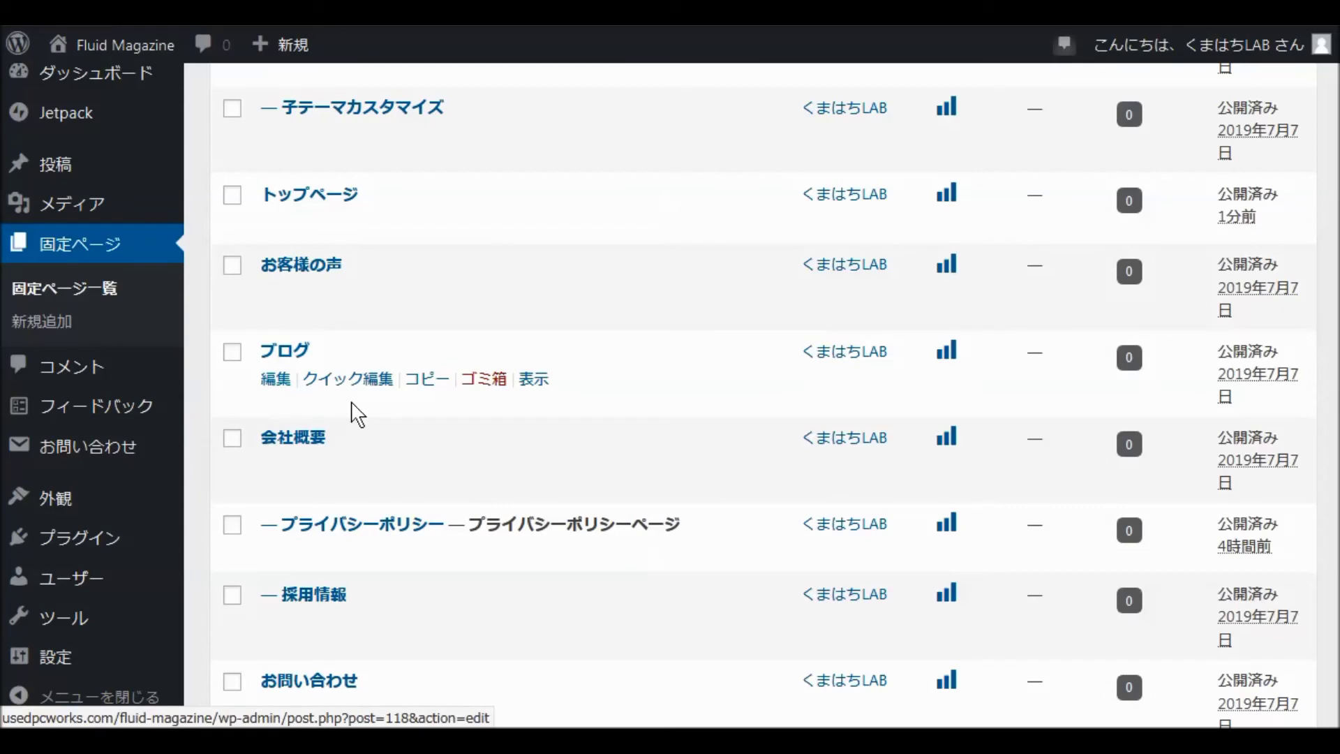
scroll(360, 403, "up", 7)
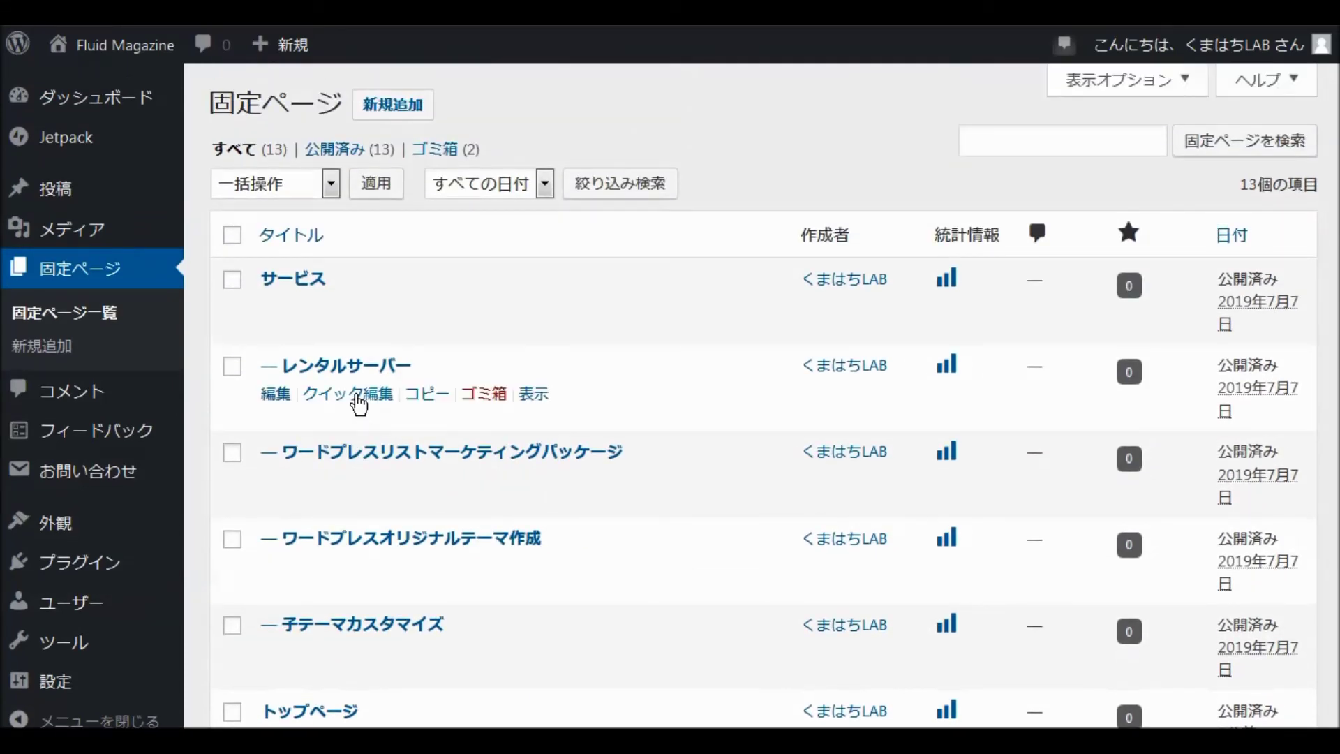
scroll(359, 403, "down", 2)
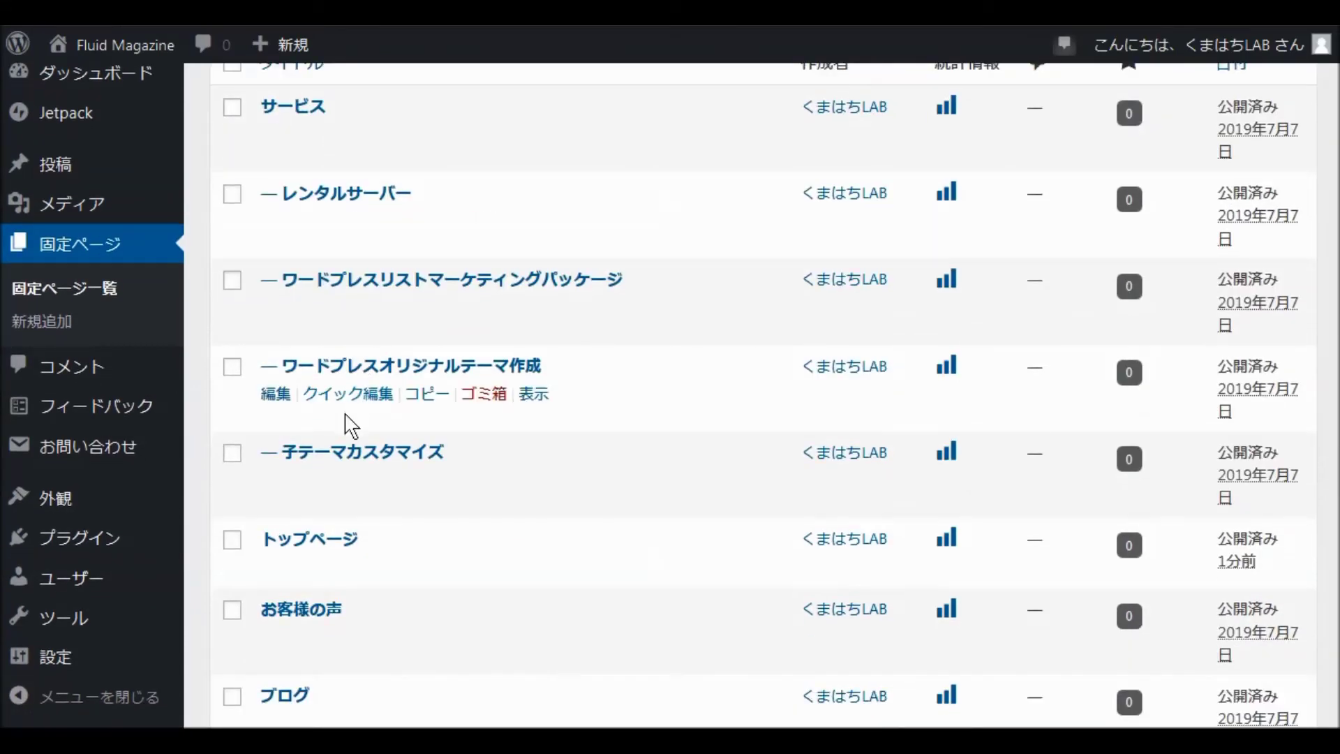
- In the reading settings (表示設定), make the homepage display a fixed page and choose トップページ as the homepage
mouse_move(77, 660)
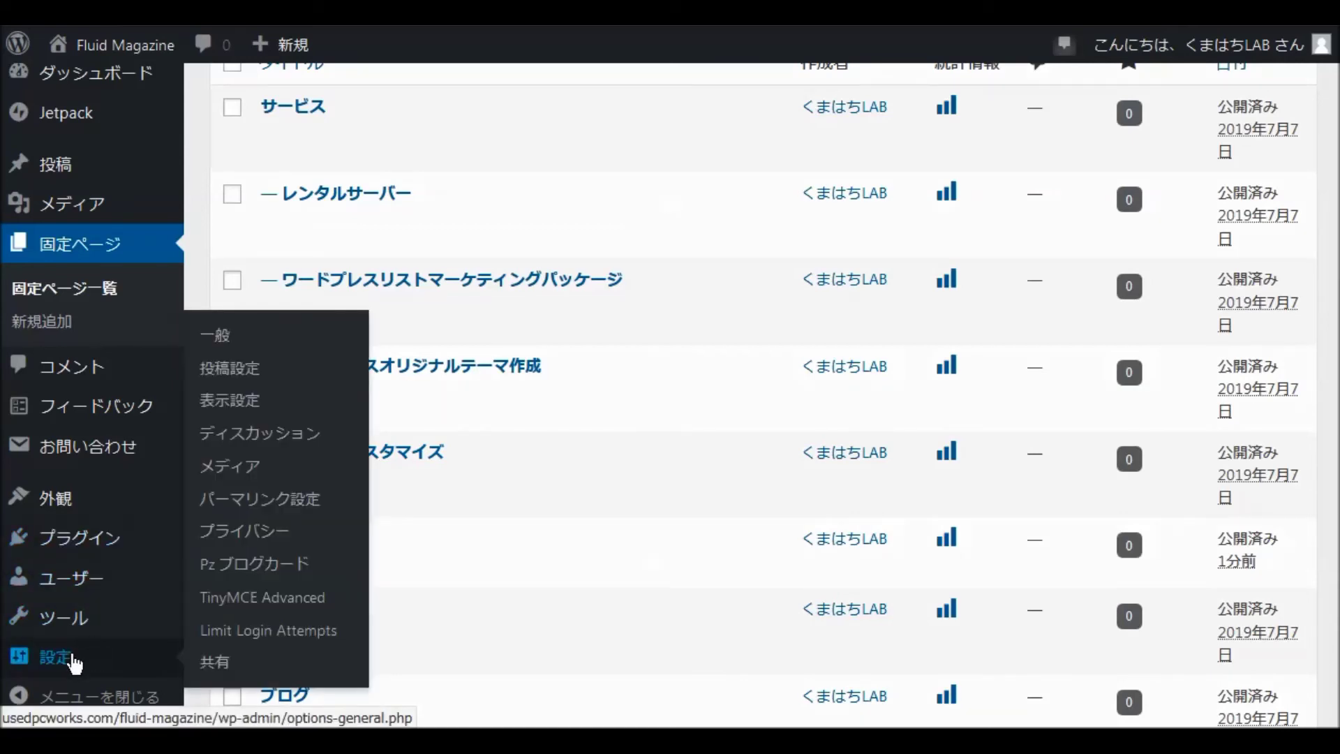
left_click(254, 411)
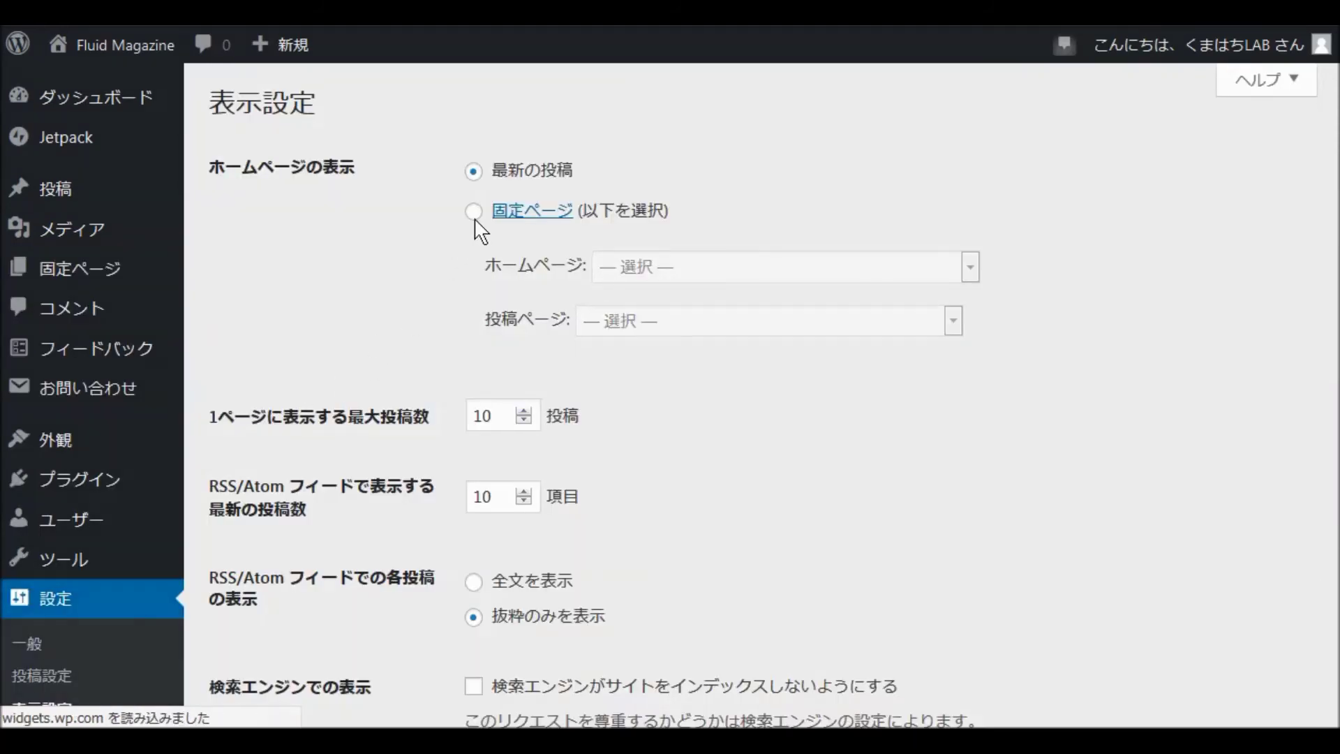
left_click(479, 215)
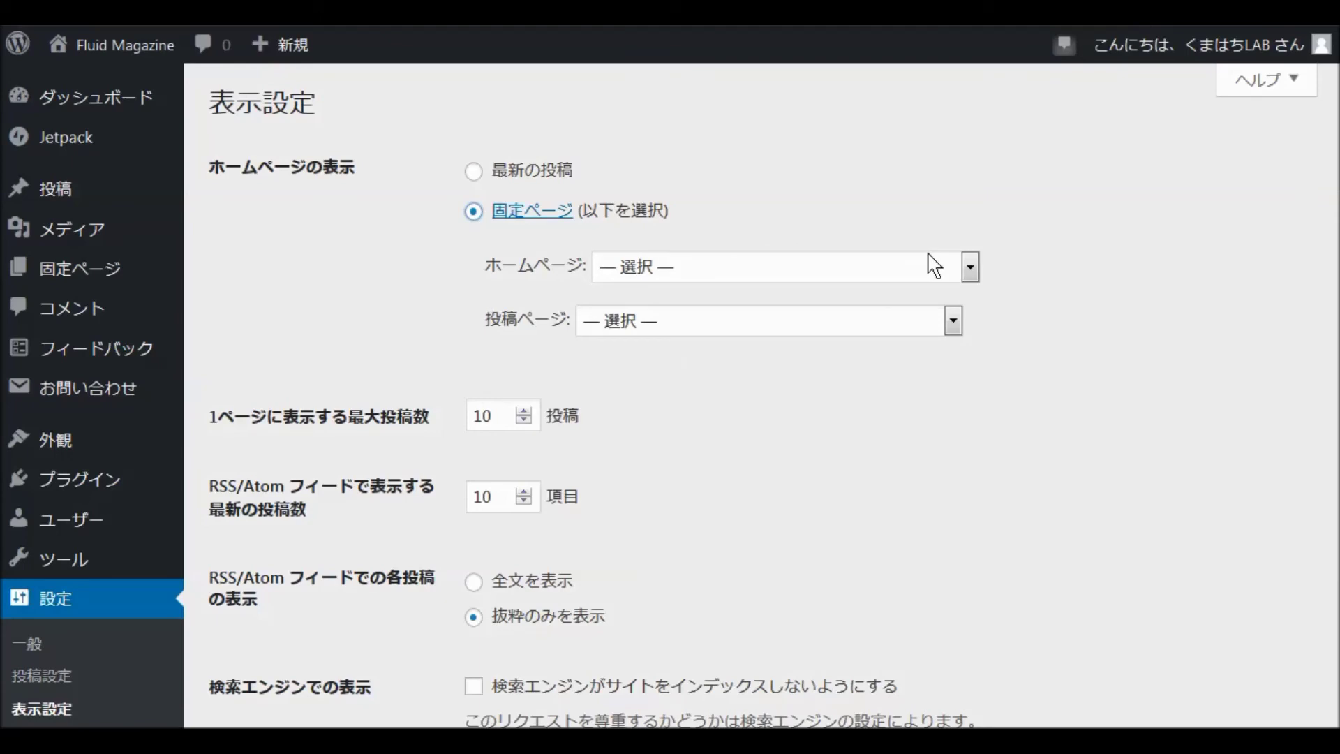
left_click(967, 265)
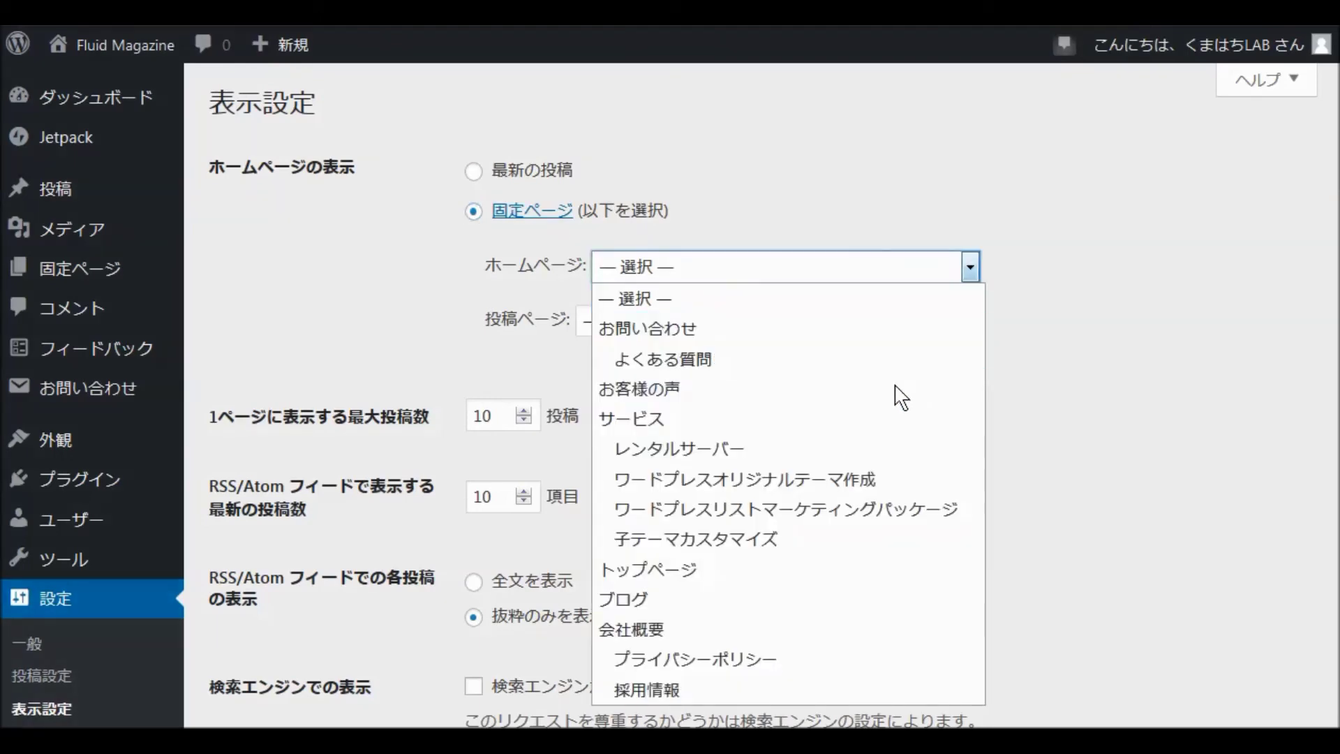
left_click(765, 571)
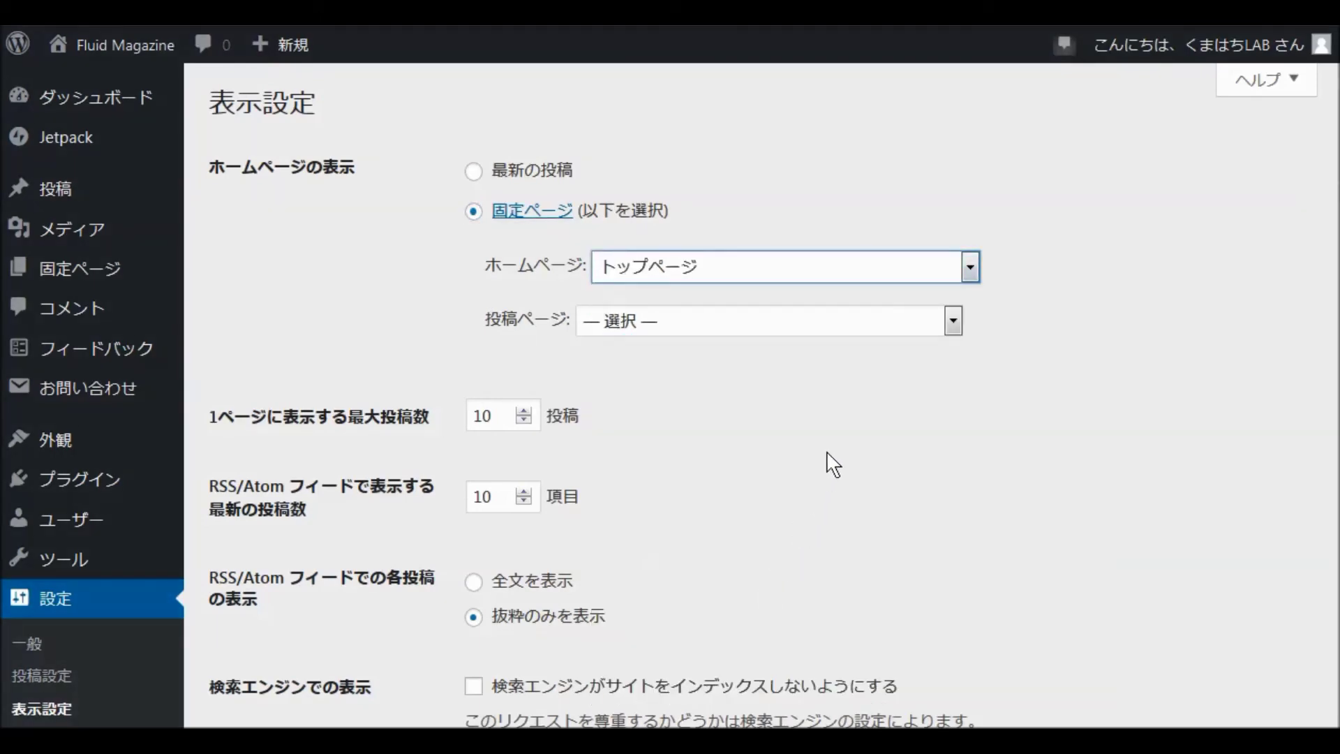
- Assign ブログ as the posts page and save the reading settings
left_click(955, 321)
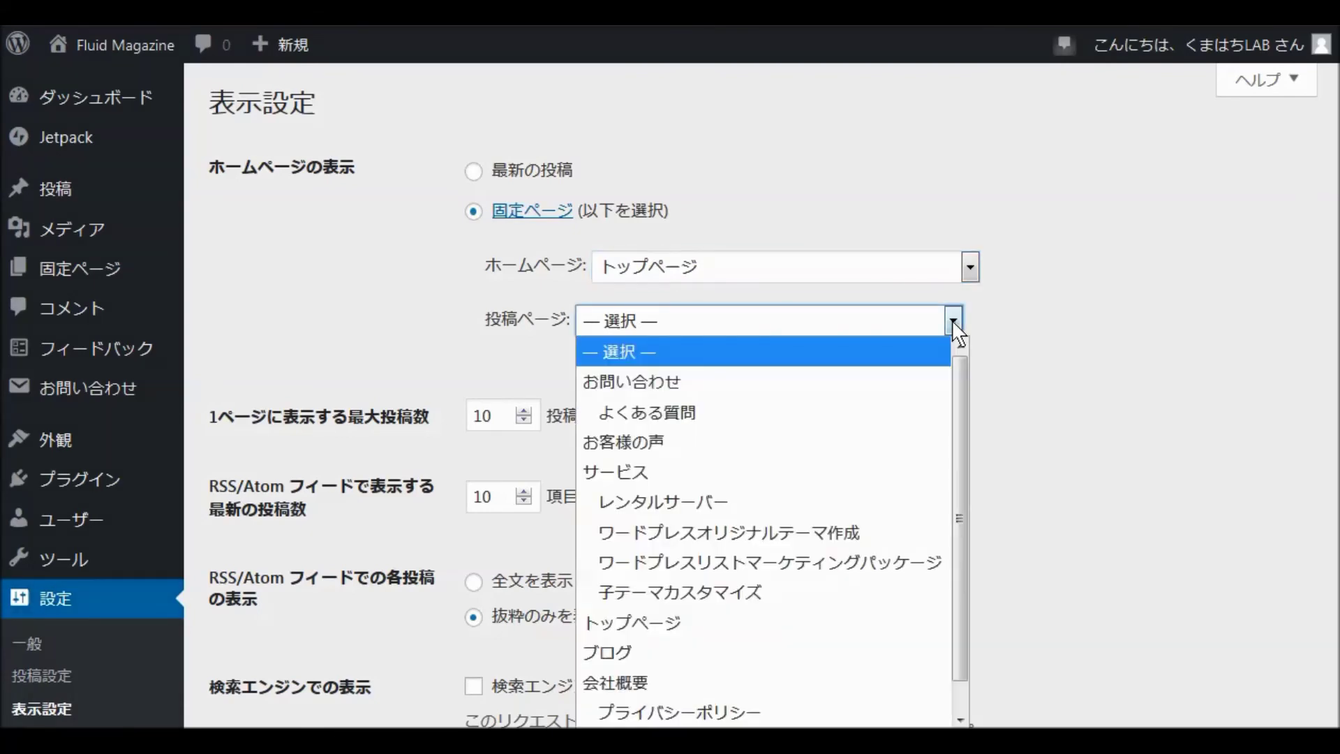
left_click(706, 651)
left_click(762, 492)
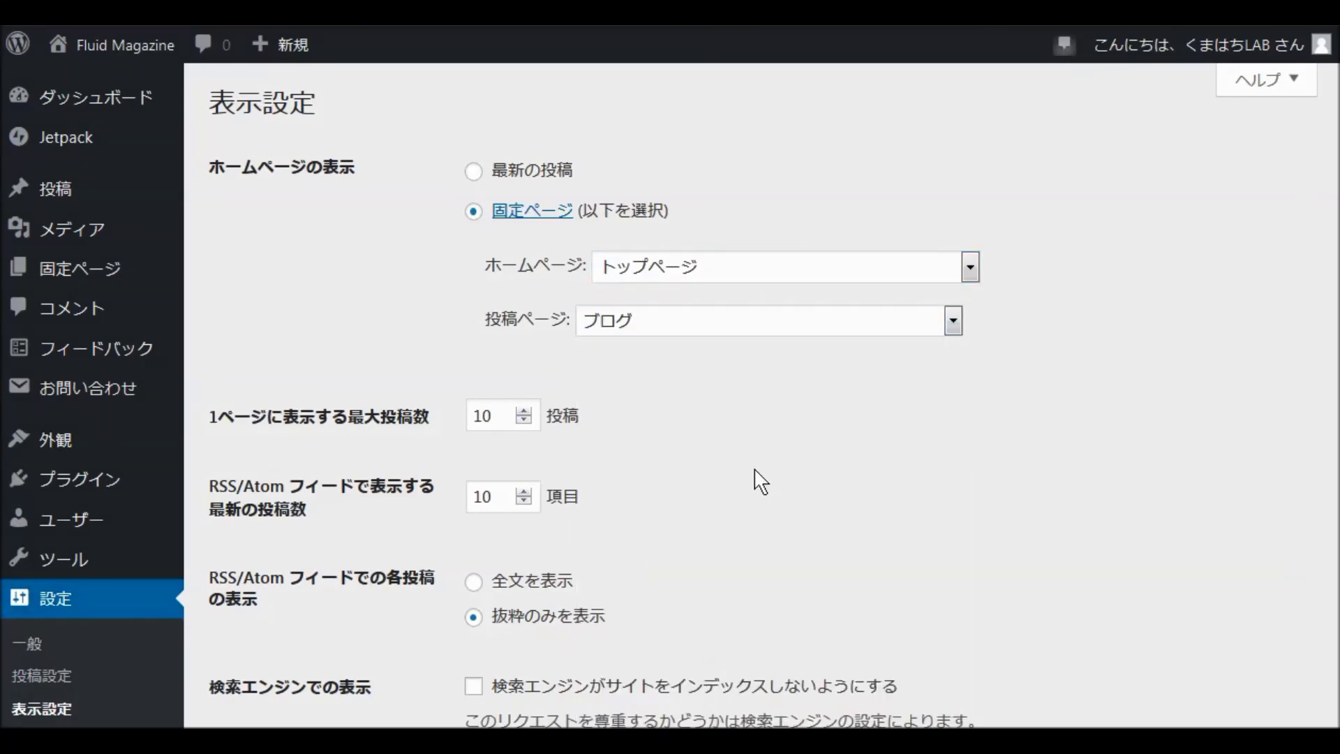
scroll(761, 480, "down", 12)
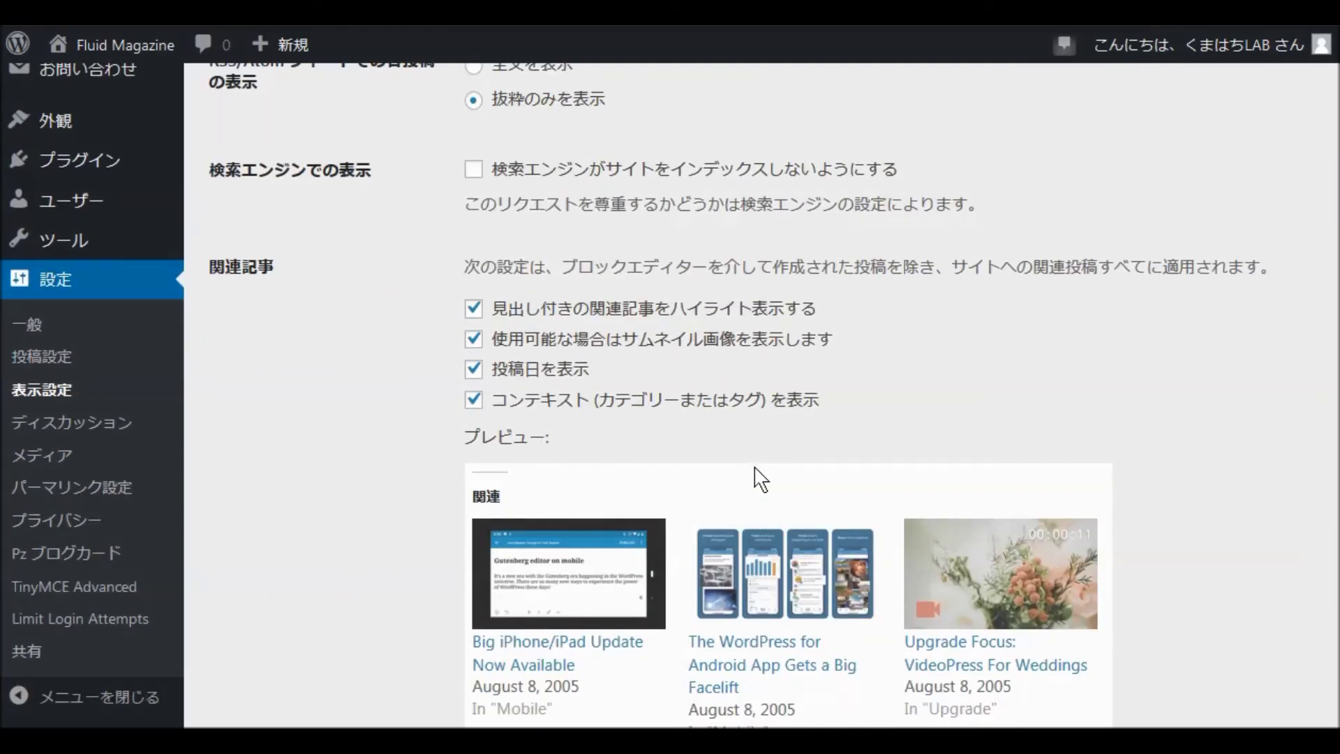
scroll(760, 476, "down", 5)
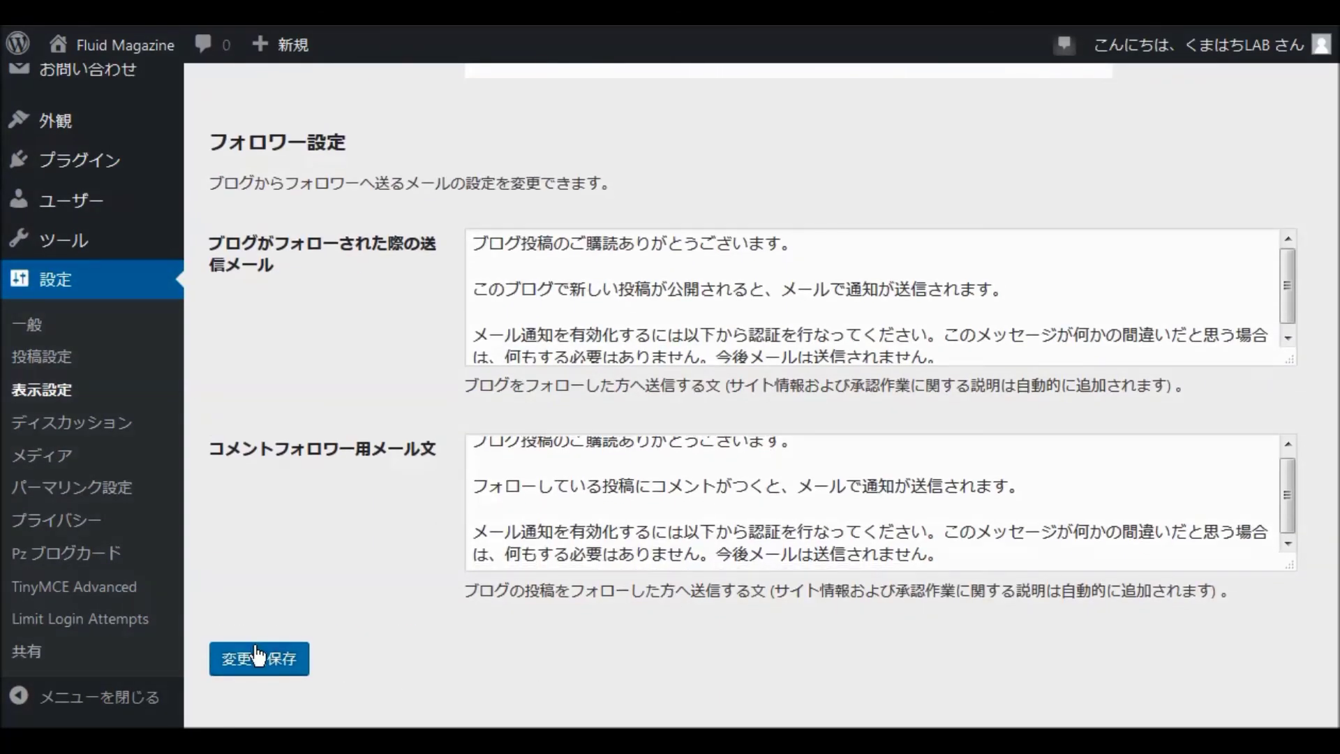
left_click(249, 663)
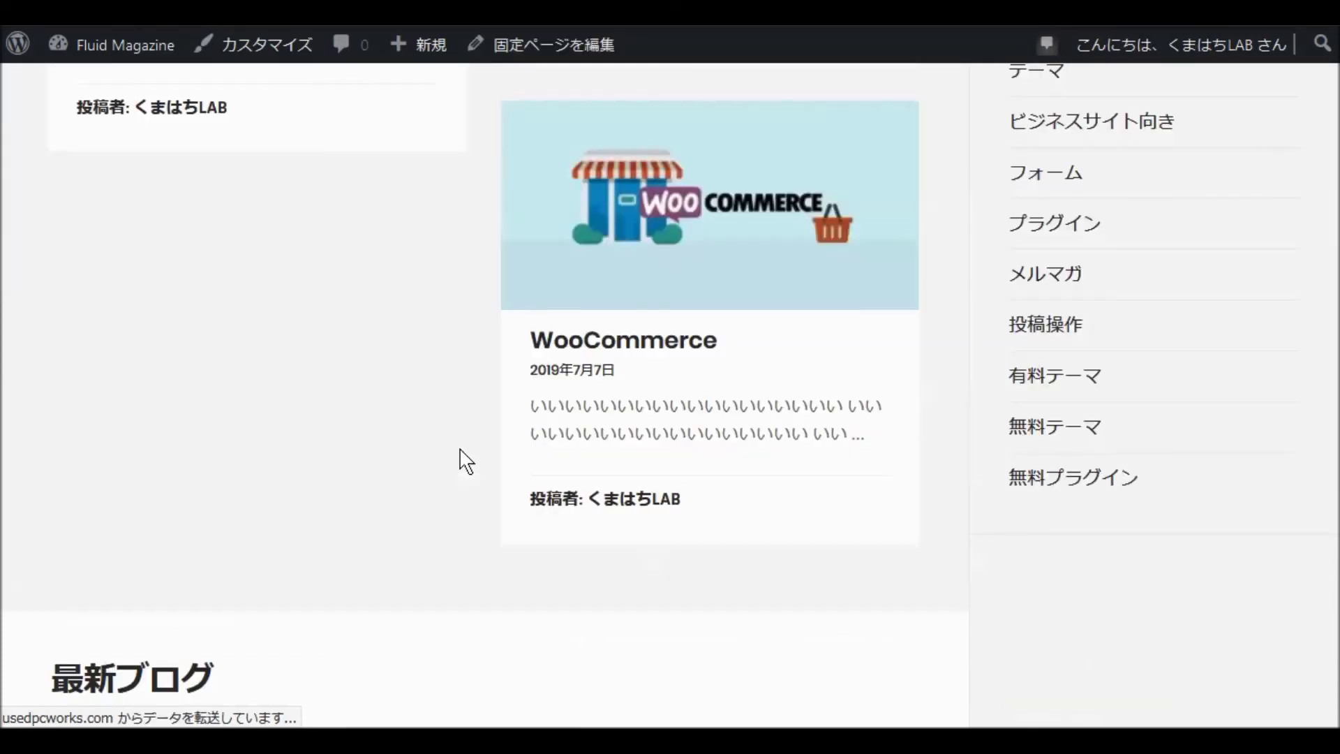
- Examine the site's front page from the header slider through the featured posts down to the 最新ブログ section
scroll(466, 459, "up", 9)
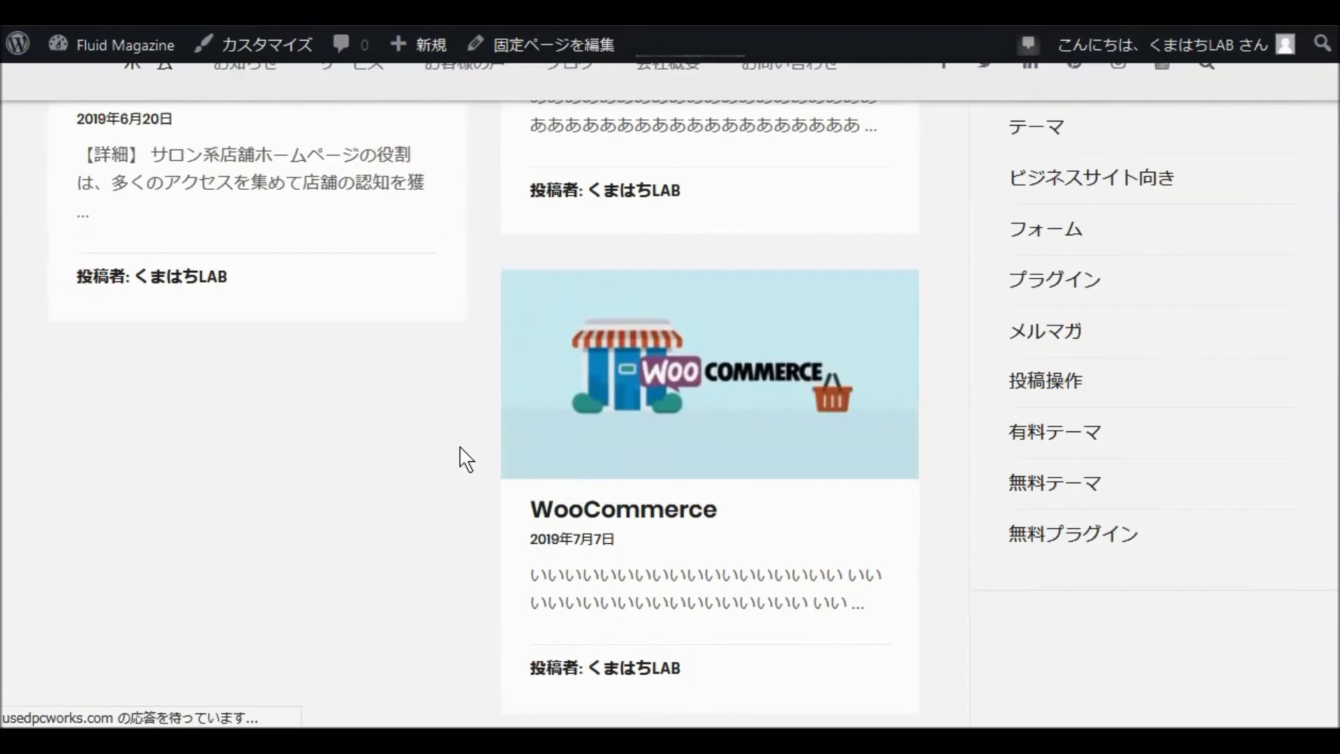
scroll(469, 452, "up", 20)
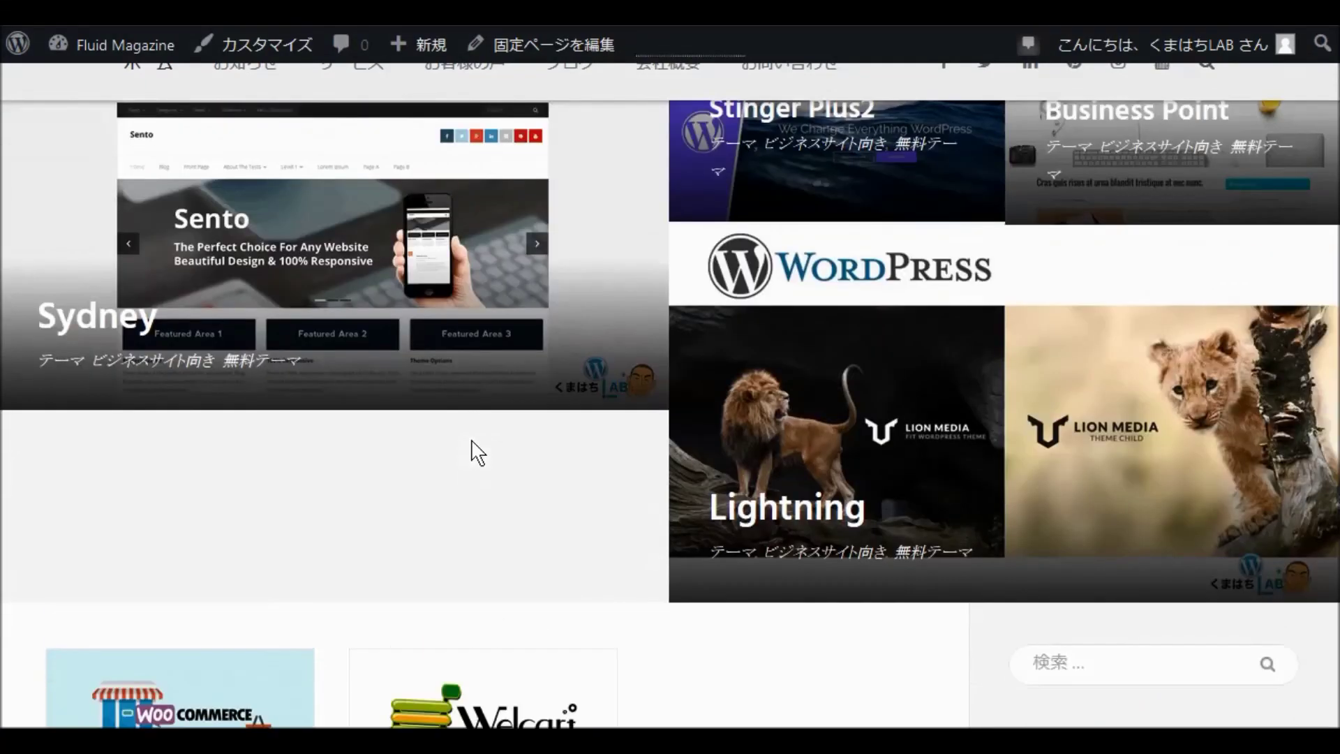
scroll(476, 437, "up", 10)
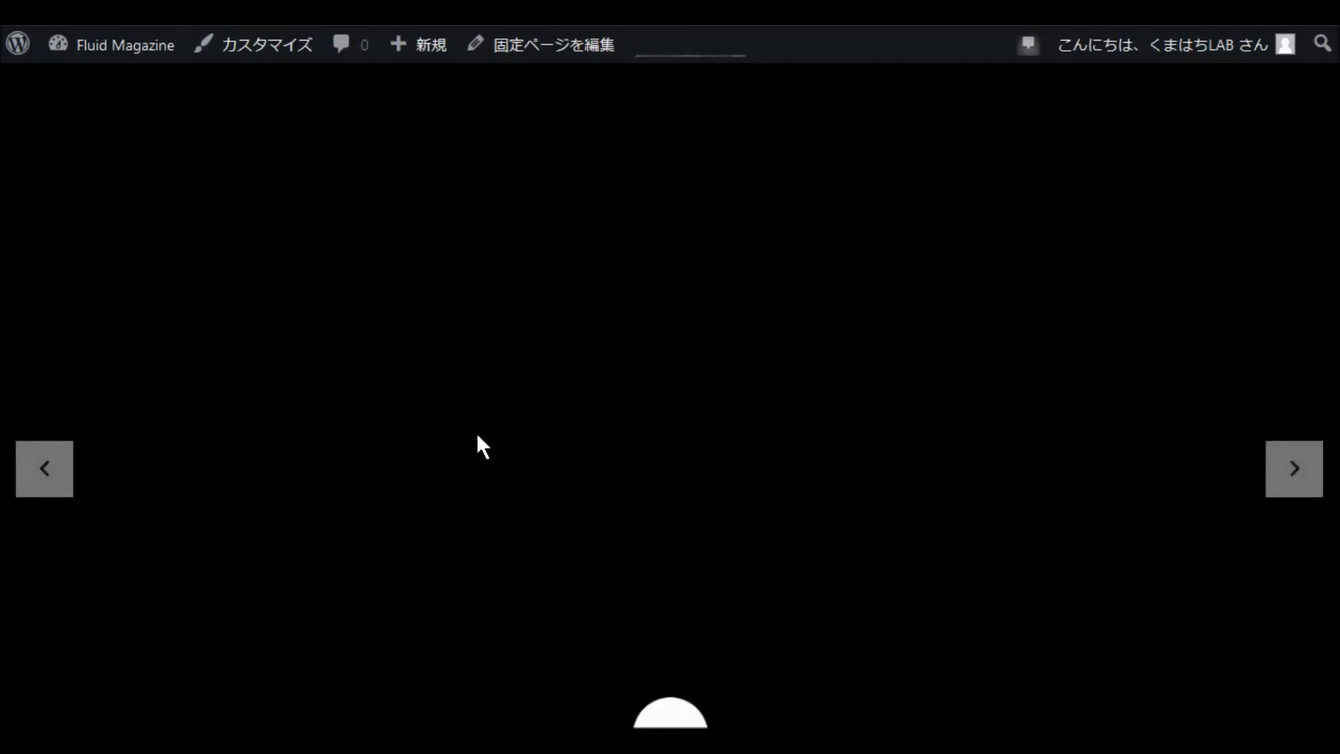
scroll(483, 446, "down", 9)
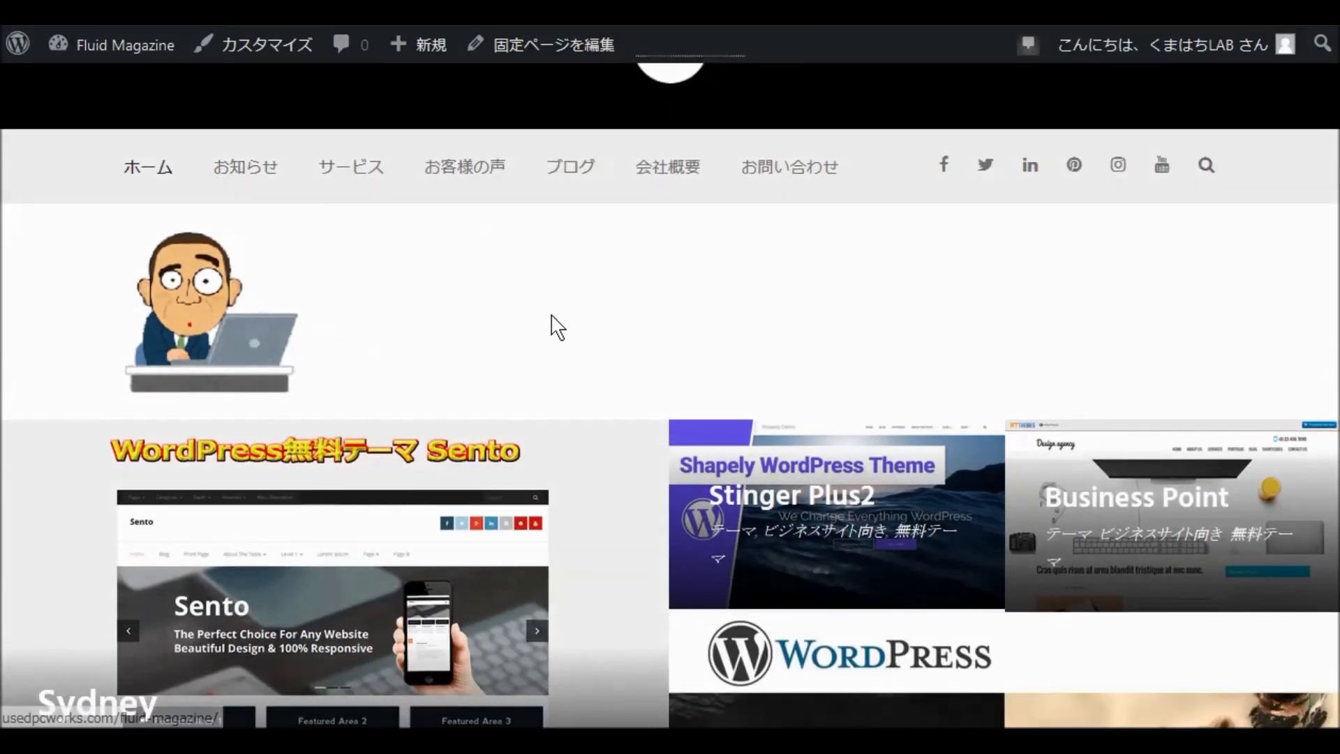
scroll(552, 326, "down", 5)
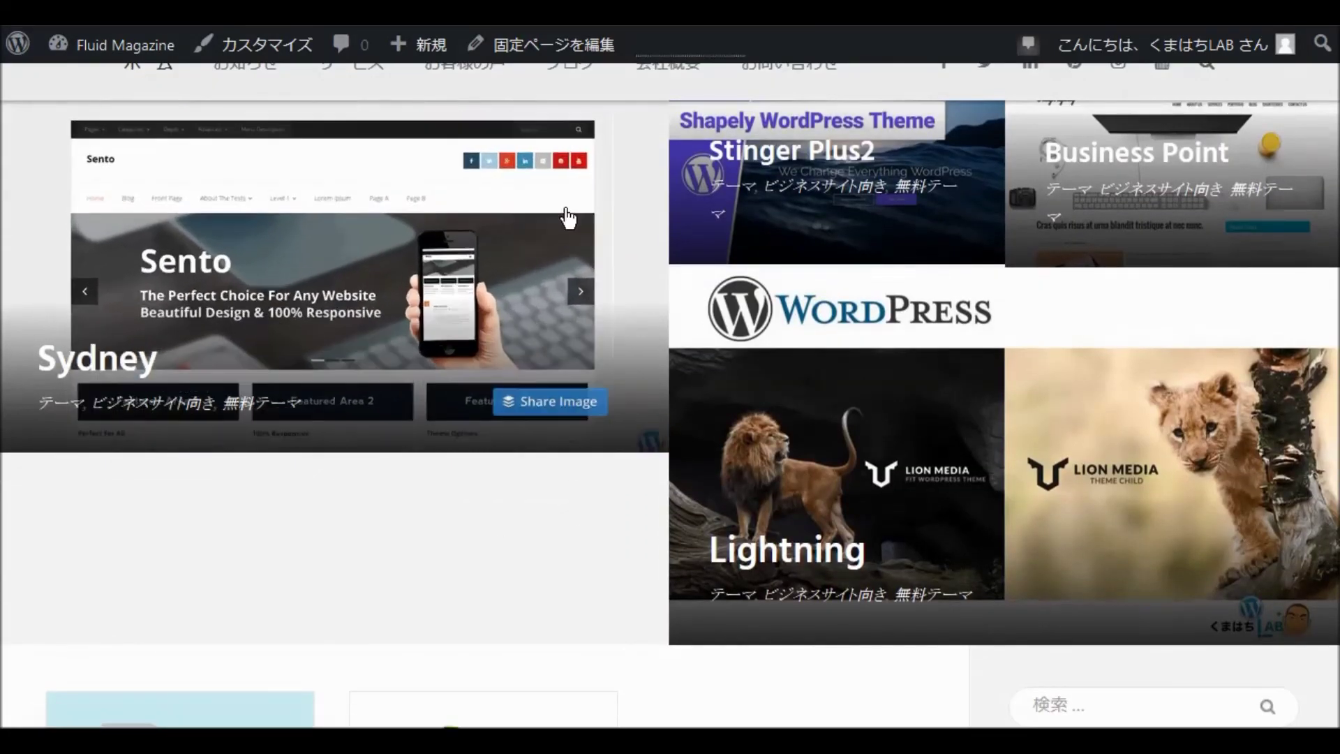
scroll(659, 485, "down", 7)
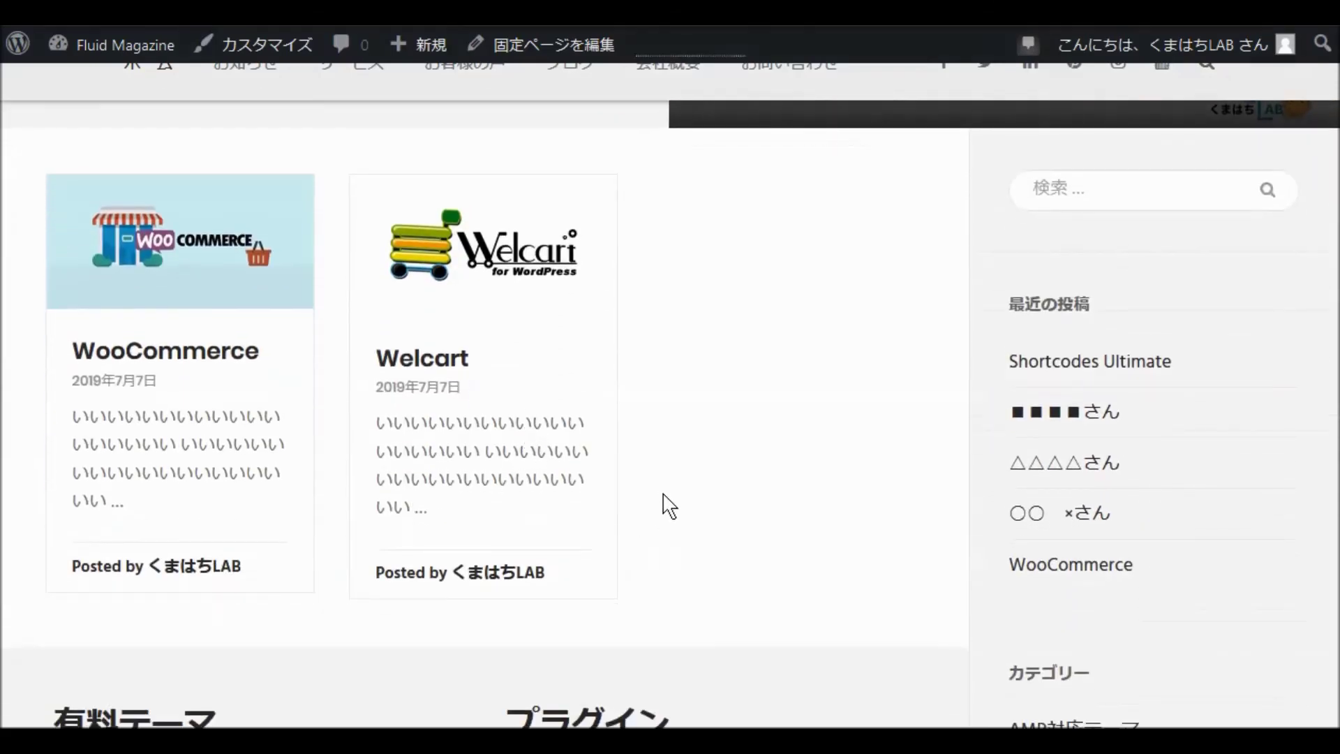
scroll(667, 508, "down", 4)
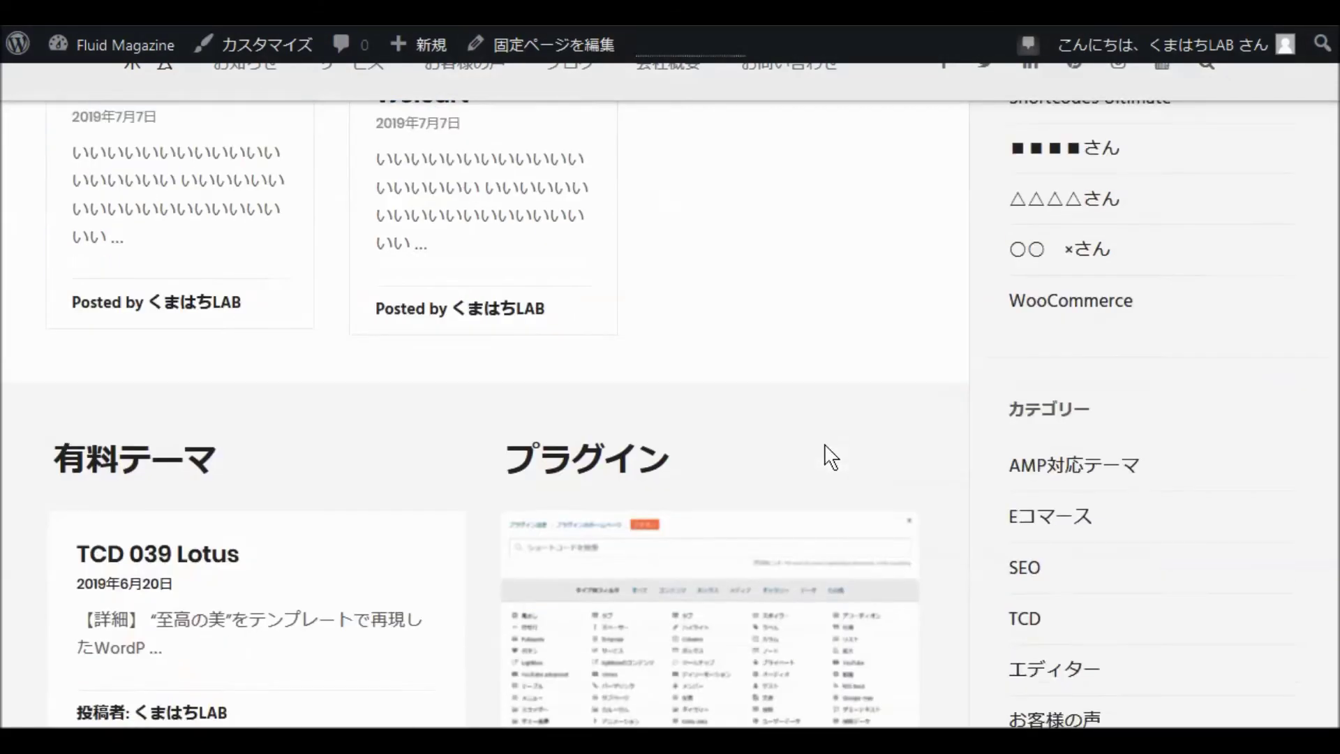
scroll(830, 457, "down", 4)
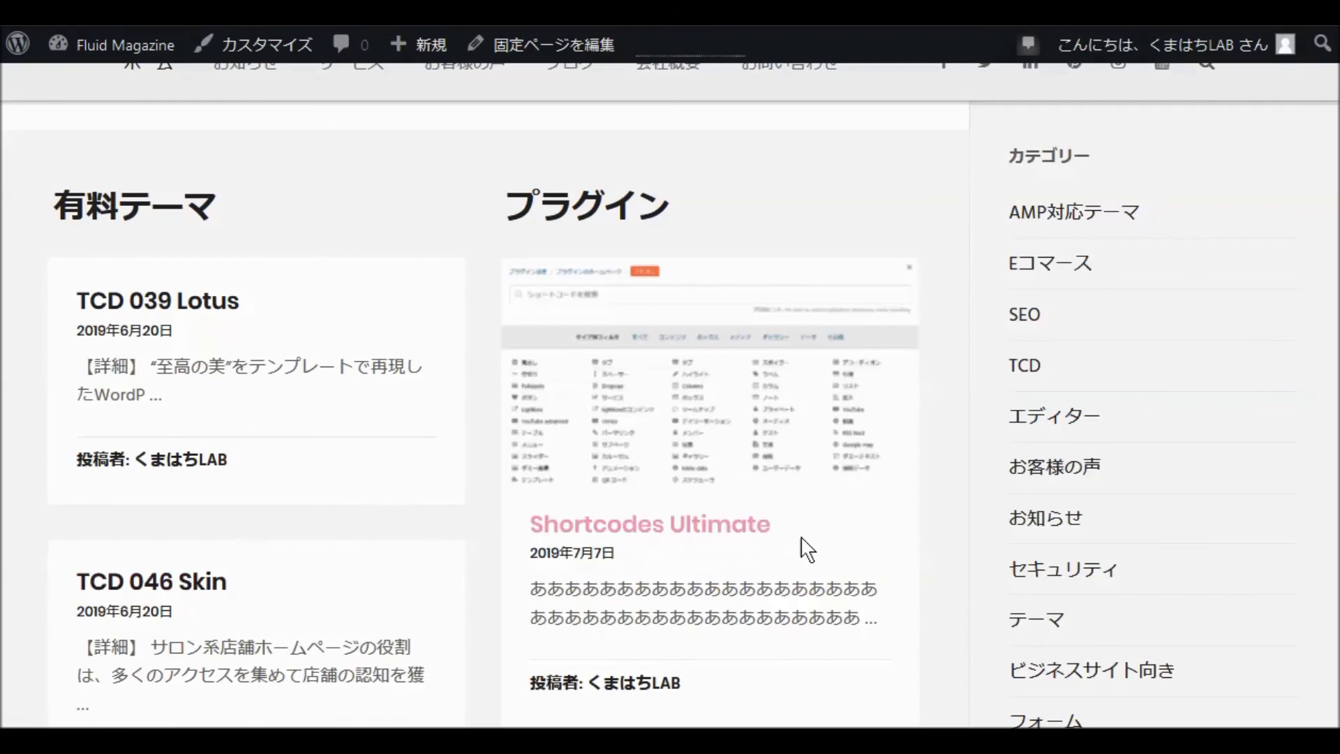
scroll(834, 532, "down", 10)
scroll(835, 538, "down", 15)
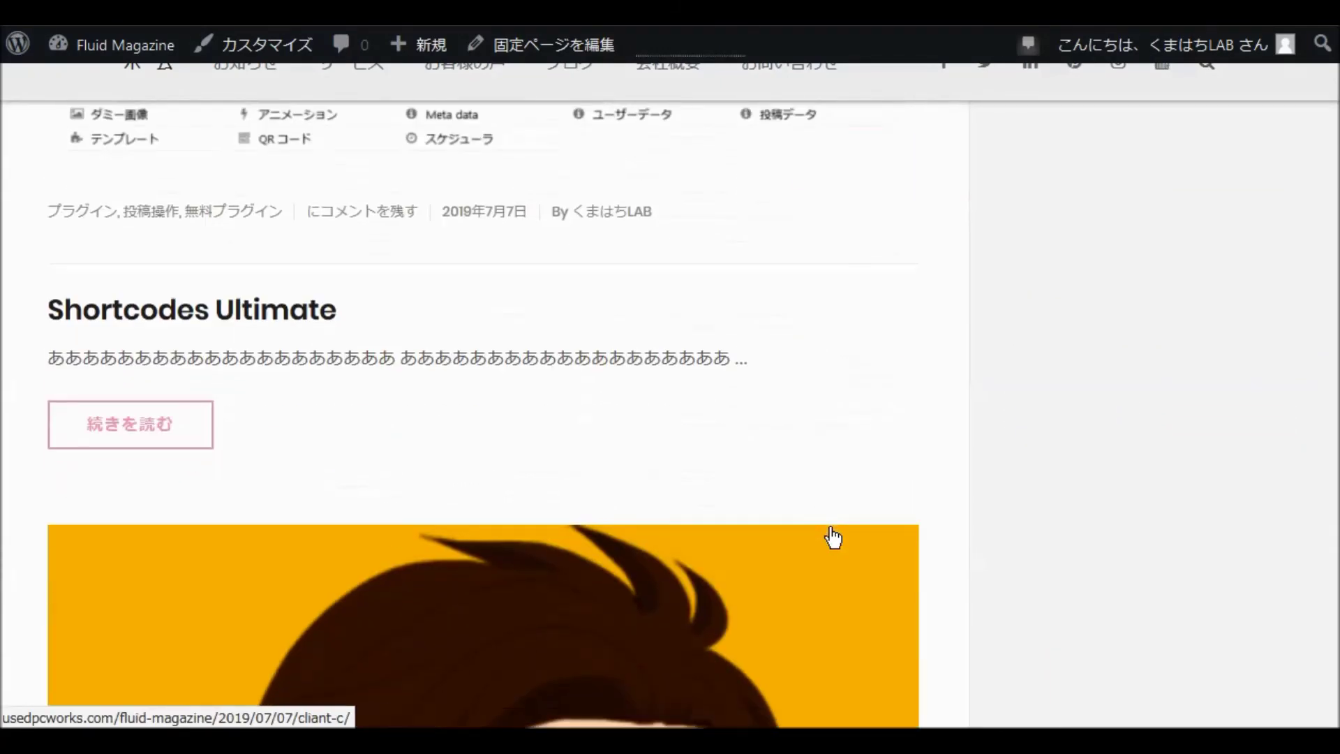
- Review the front page's content sections again, including the product post cards, 有料テーマ, プラグイン and 最新ブログ, and return to the header slider
scroll(833, 534, "up", 17)
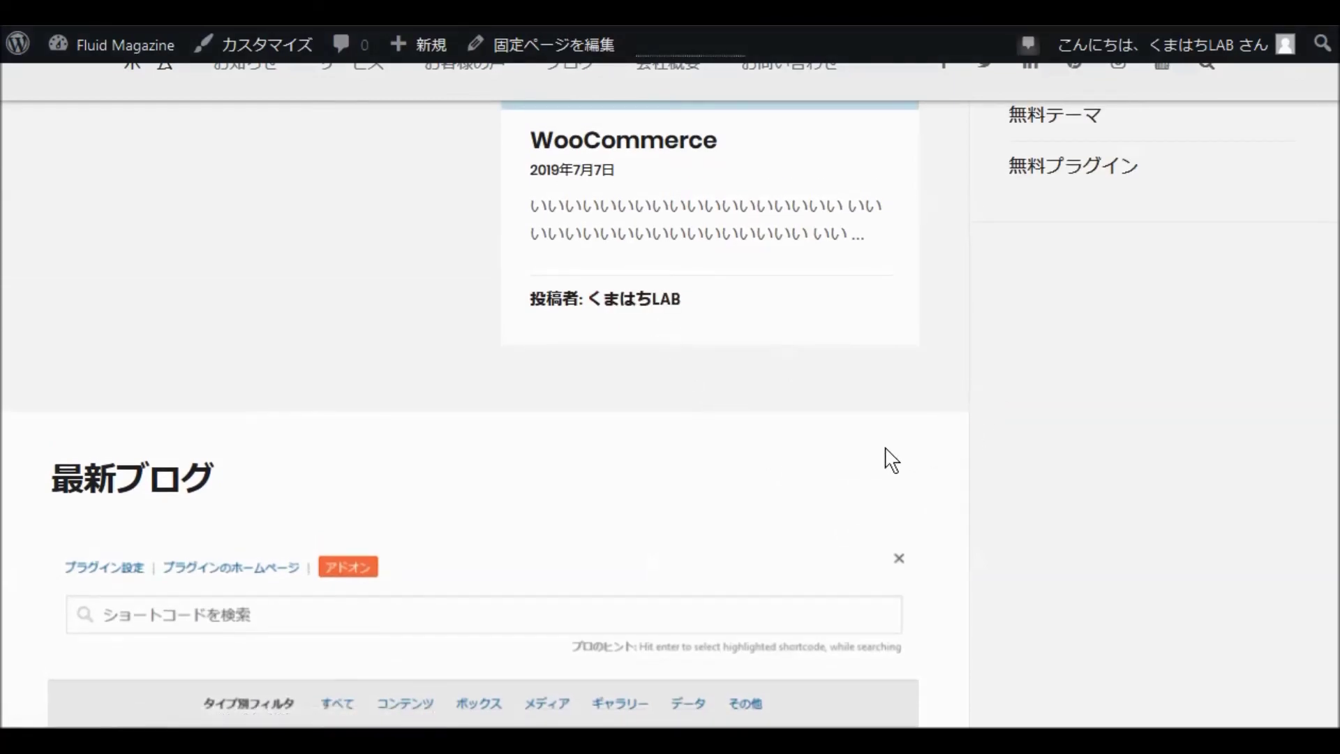
scroll(543, 428, "up", 20)
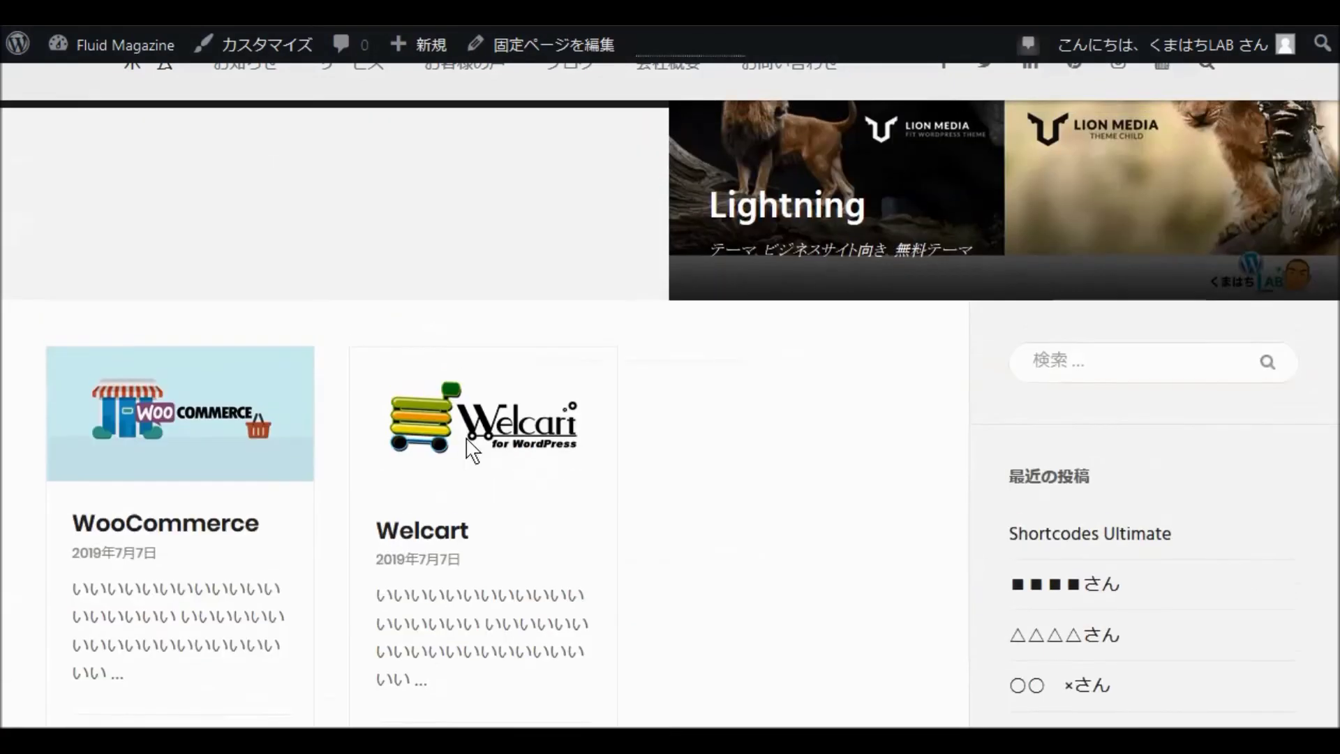
scroll(599, 407, "down", 15)
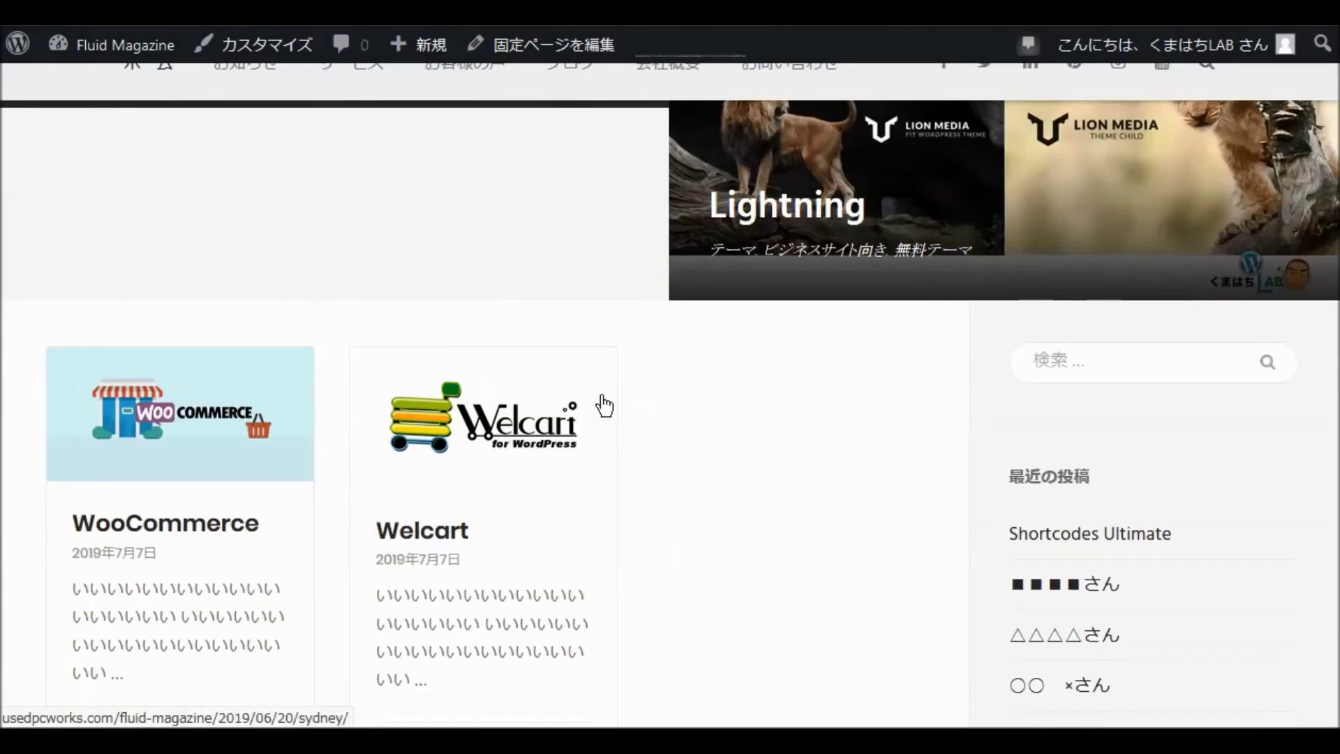
scroll(628, 398, "down", 3)
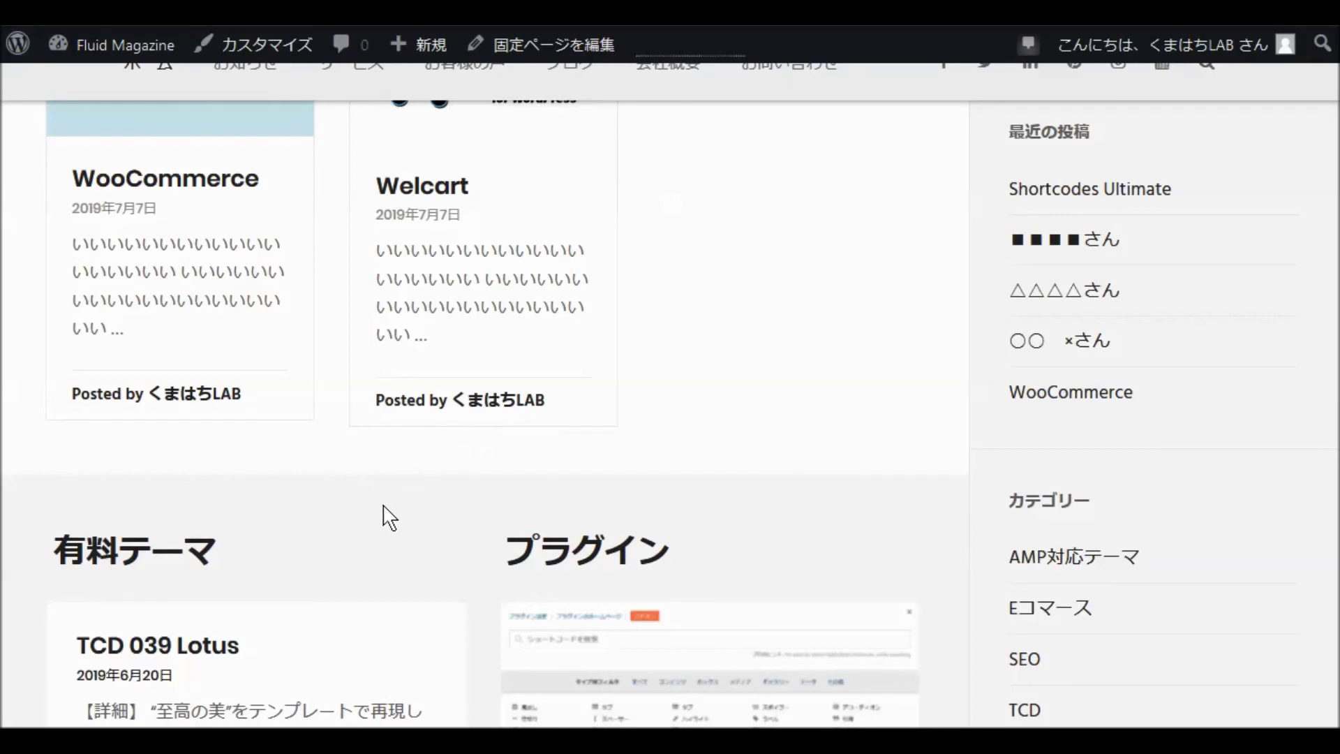
scroll(383, 516, "down", 5)
scroll(383, 522, "down", 5)
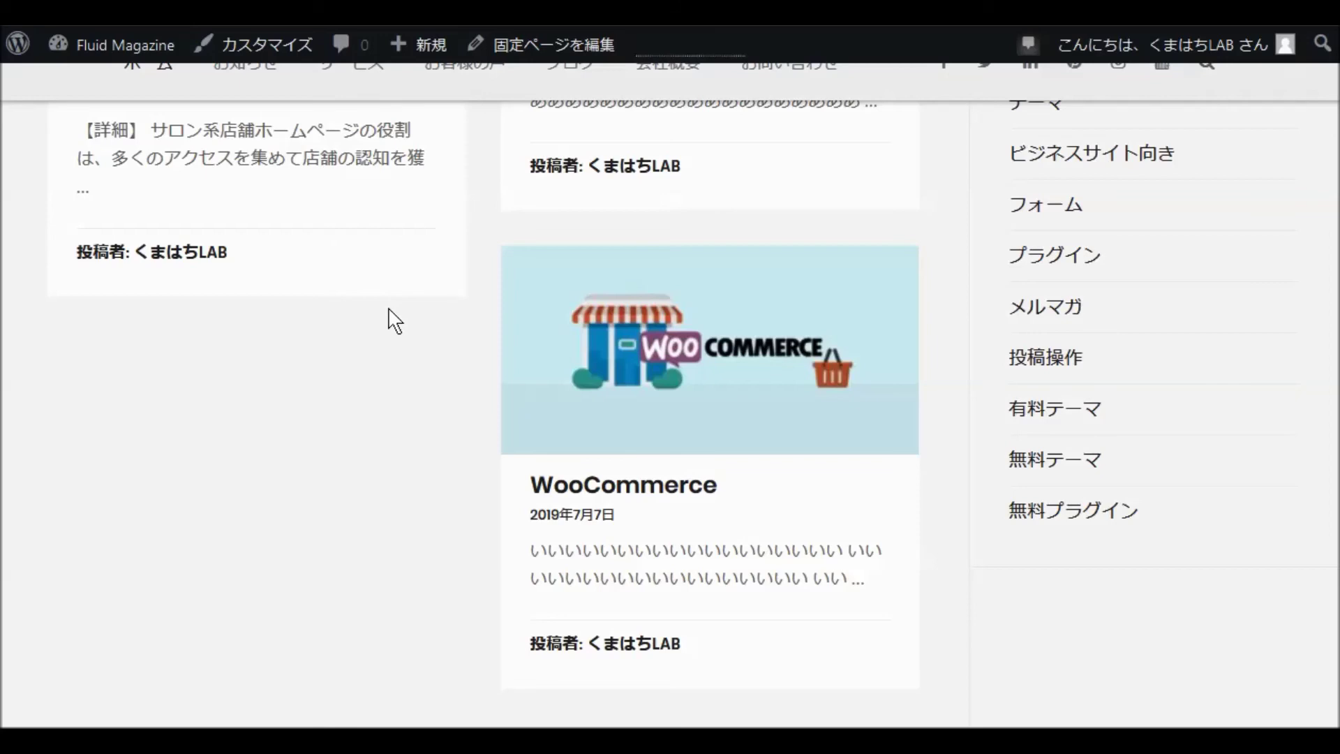
scroll(419, 363, "down", 10)
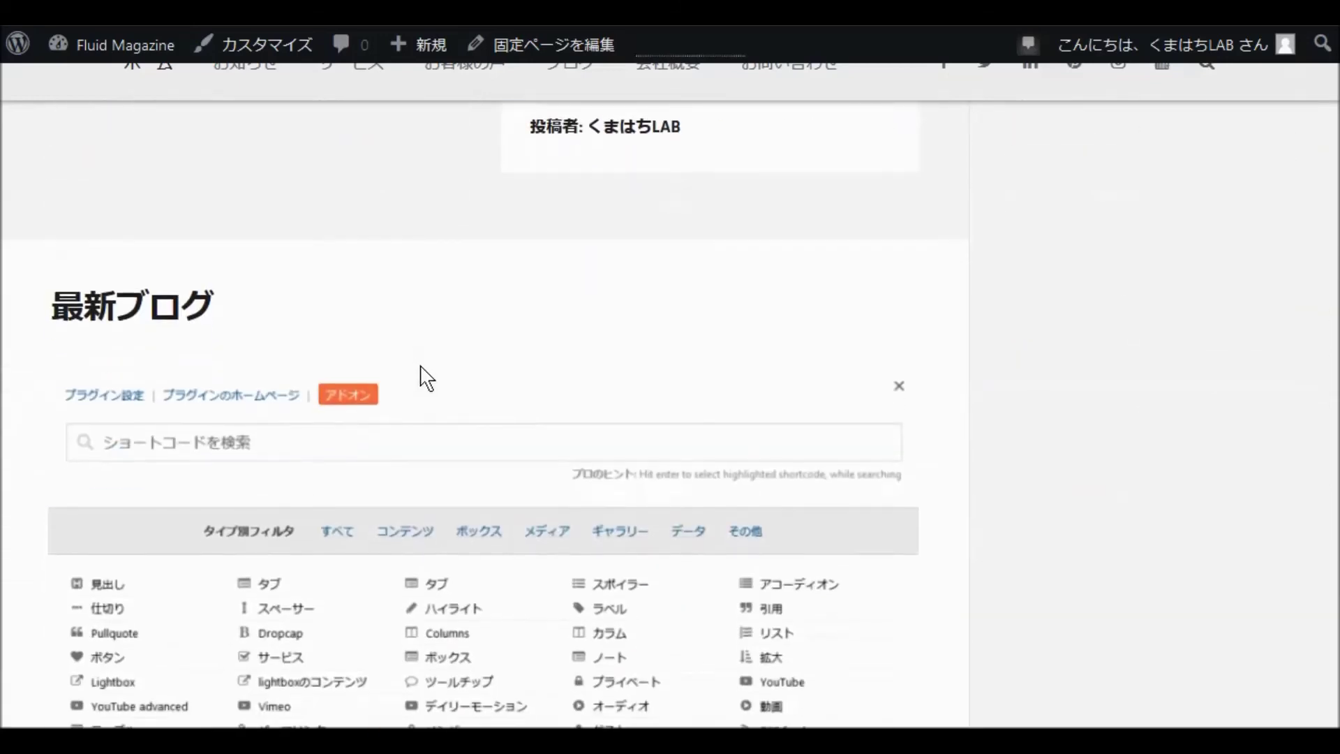
scroll(425, 389, "down", 20)
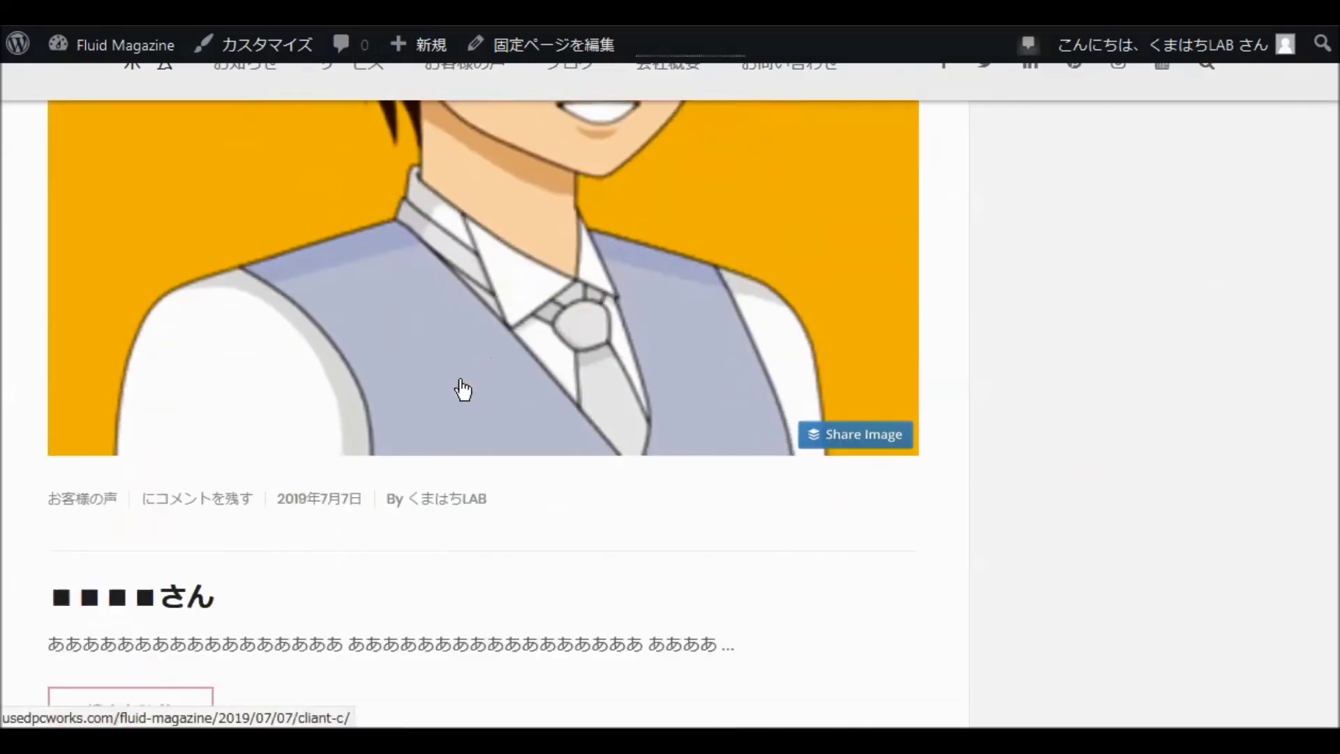
scroll(664, 440, "up", 10)
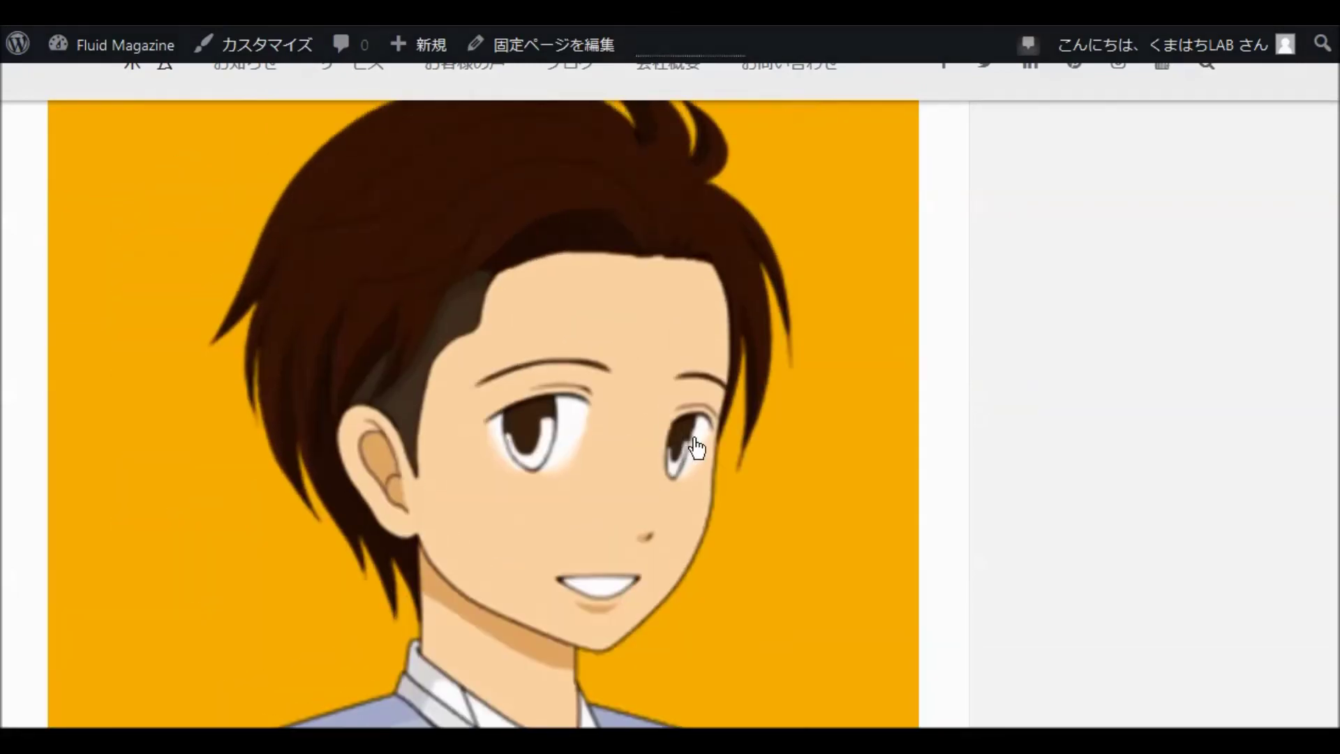
scroll(738, 446, "up", 15)
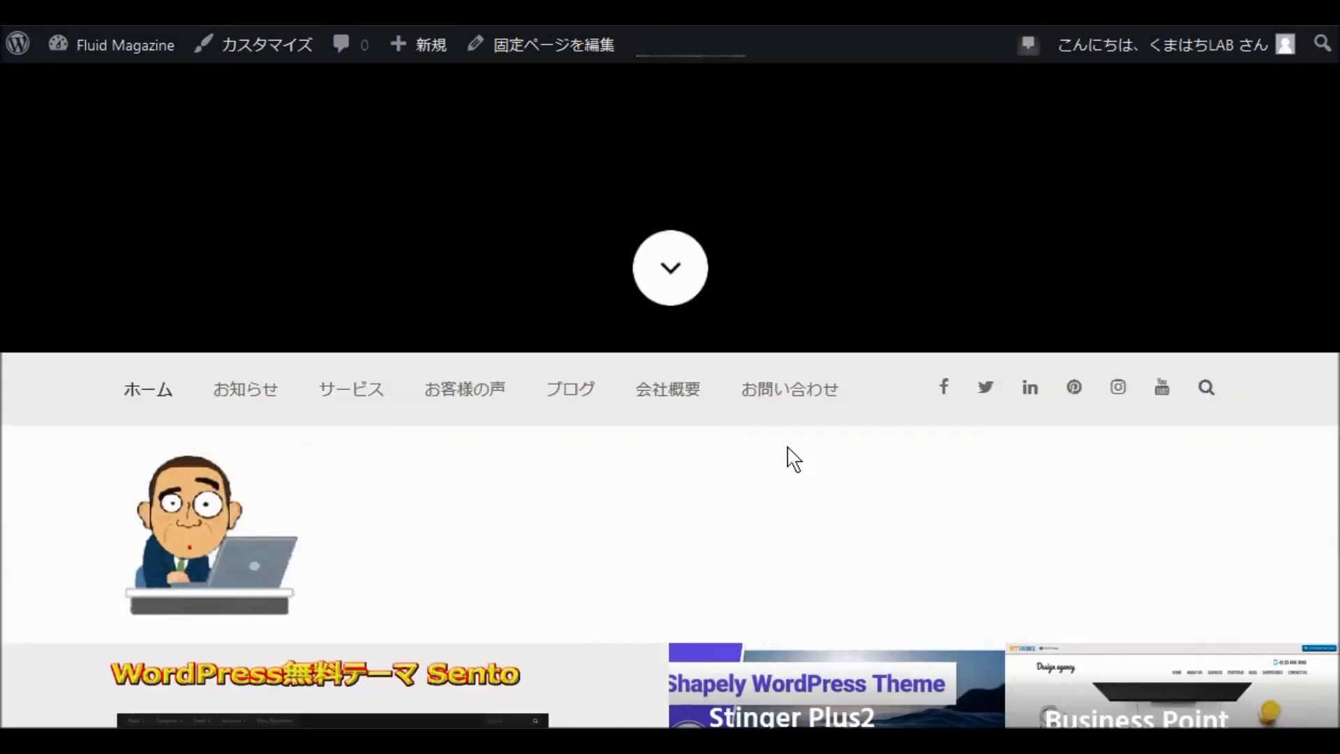
scroll(788, 447, "up", 1)
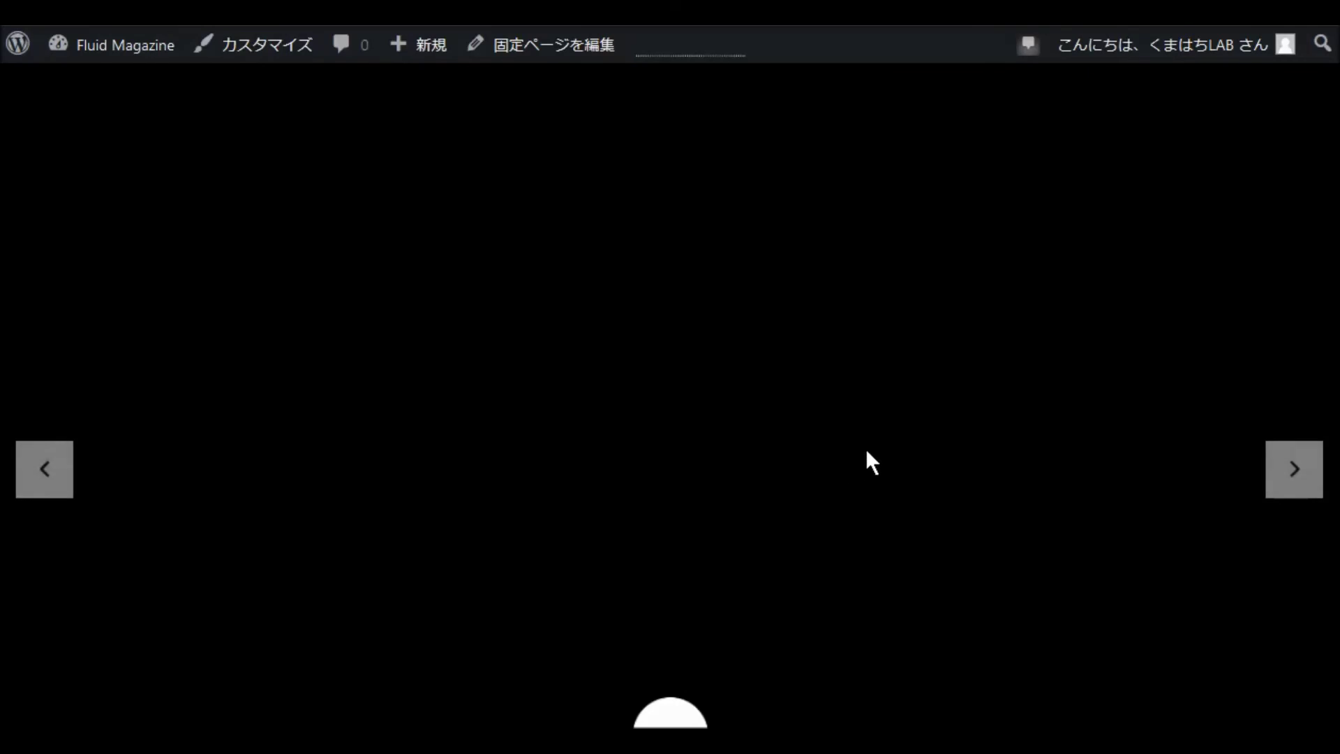
- Check the front page's navigation menu, logo and featured theme grid, and compare them with the post sections and sidebar further down
scroll(939, 416, "down", 8)
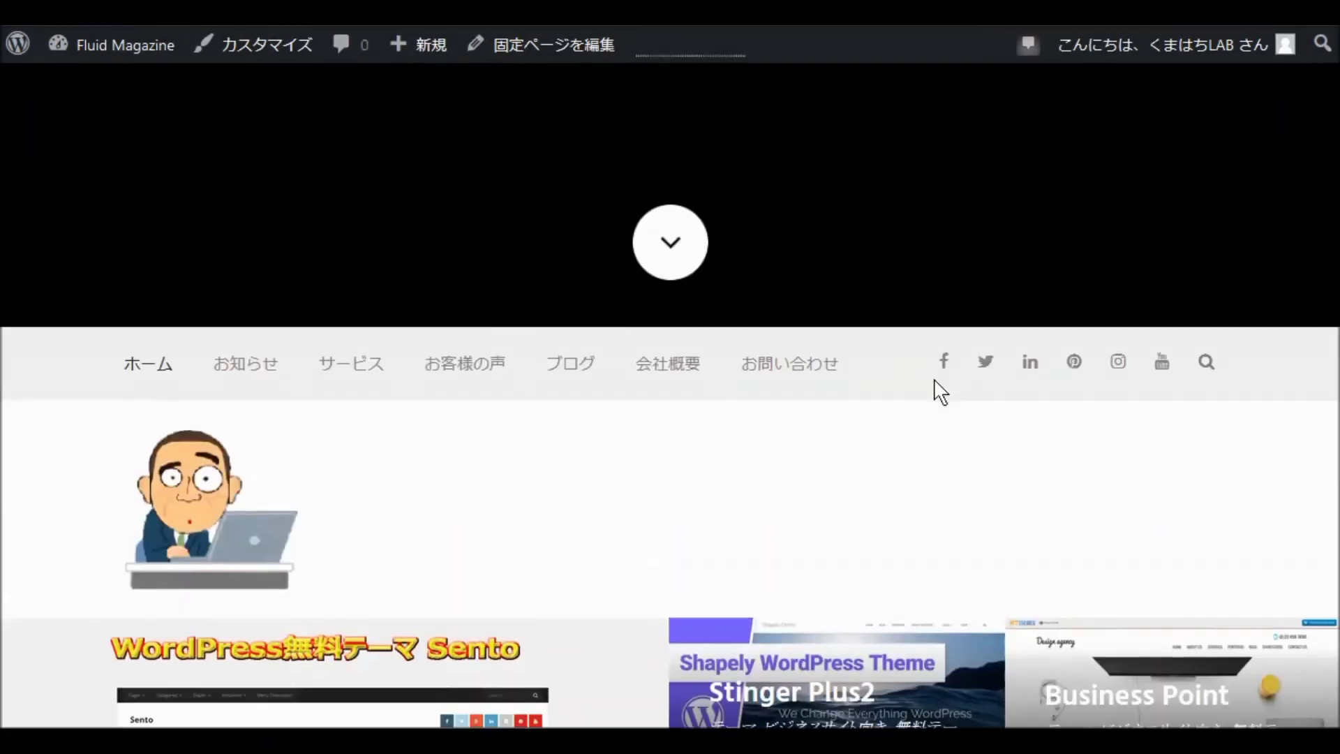
scroll(940, 396, "down", 1)
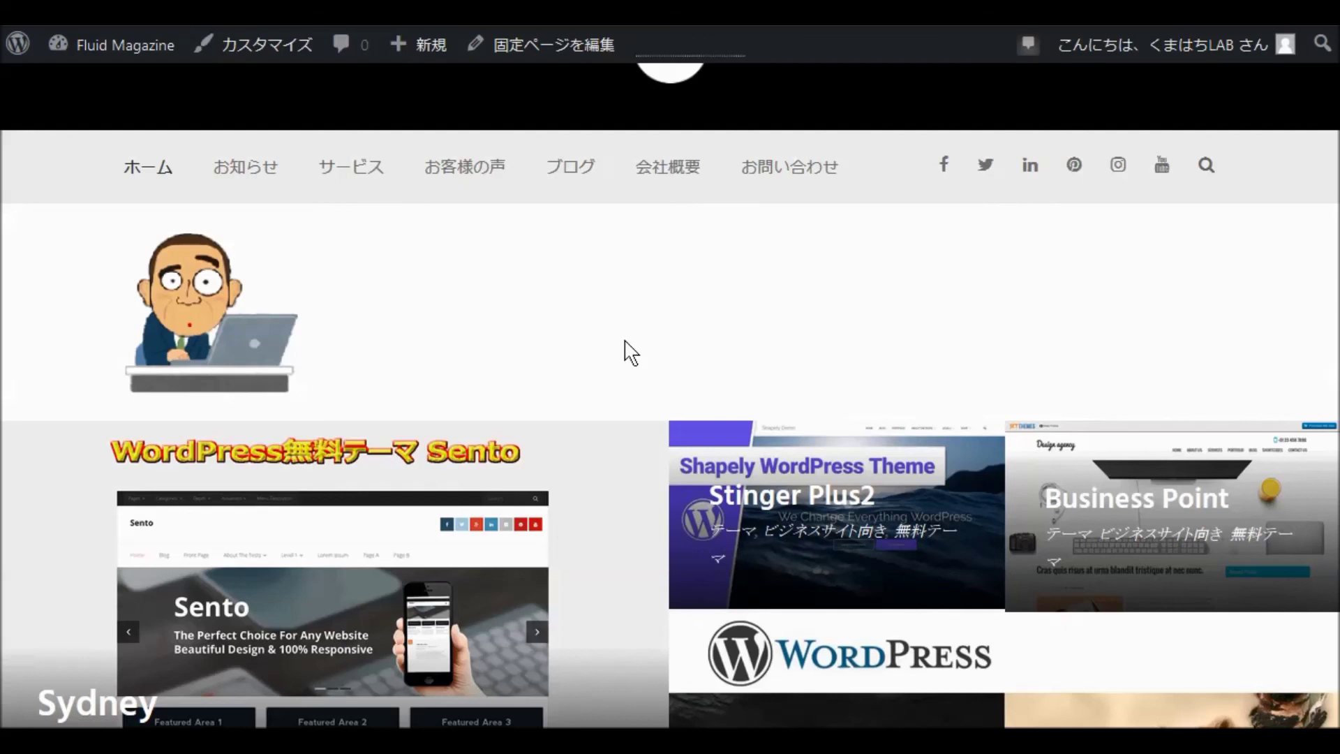
scroll(630, 353, "down", 5)
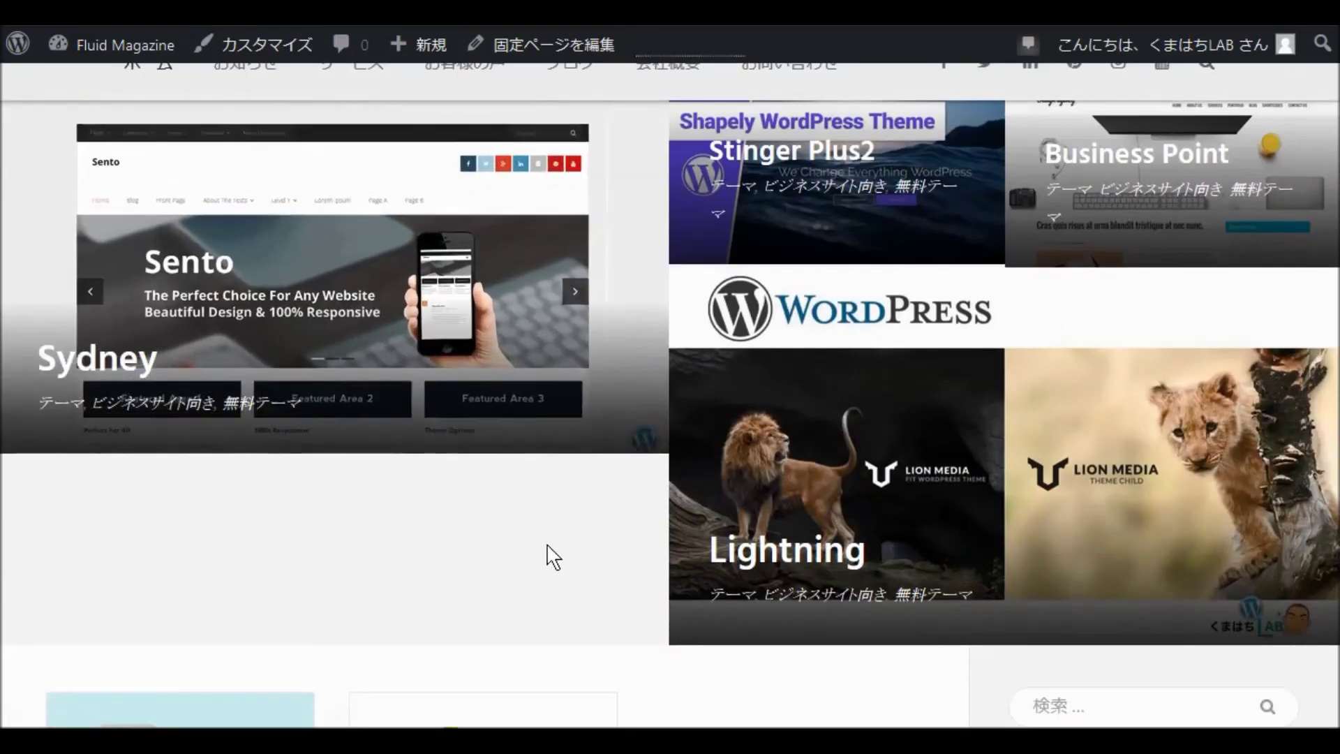
scroll(515, 563, "down", 8)
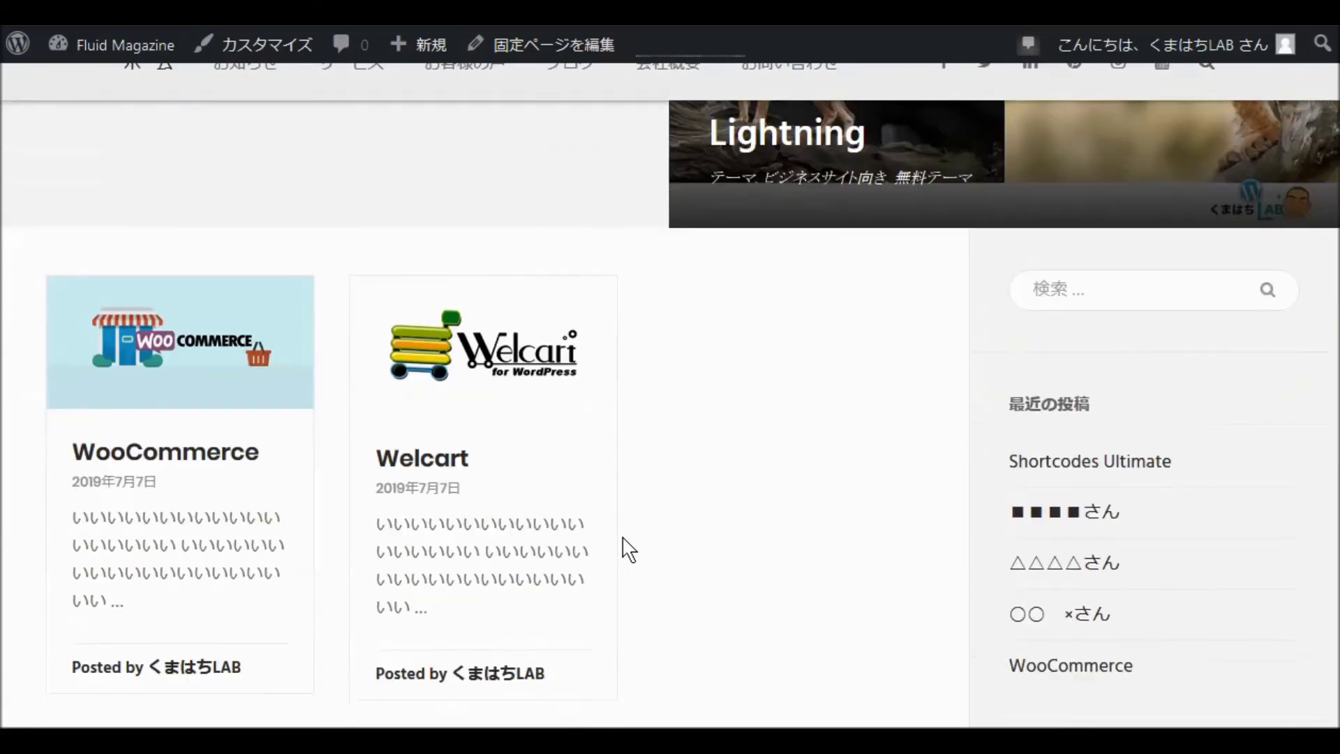
scroll(691, 553, "down", 14)
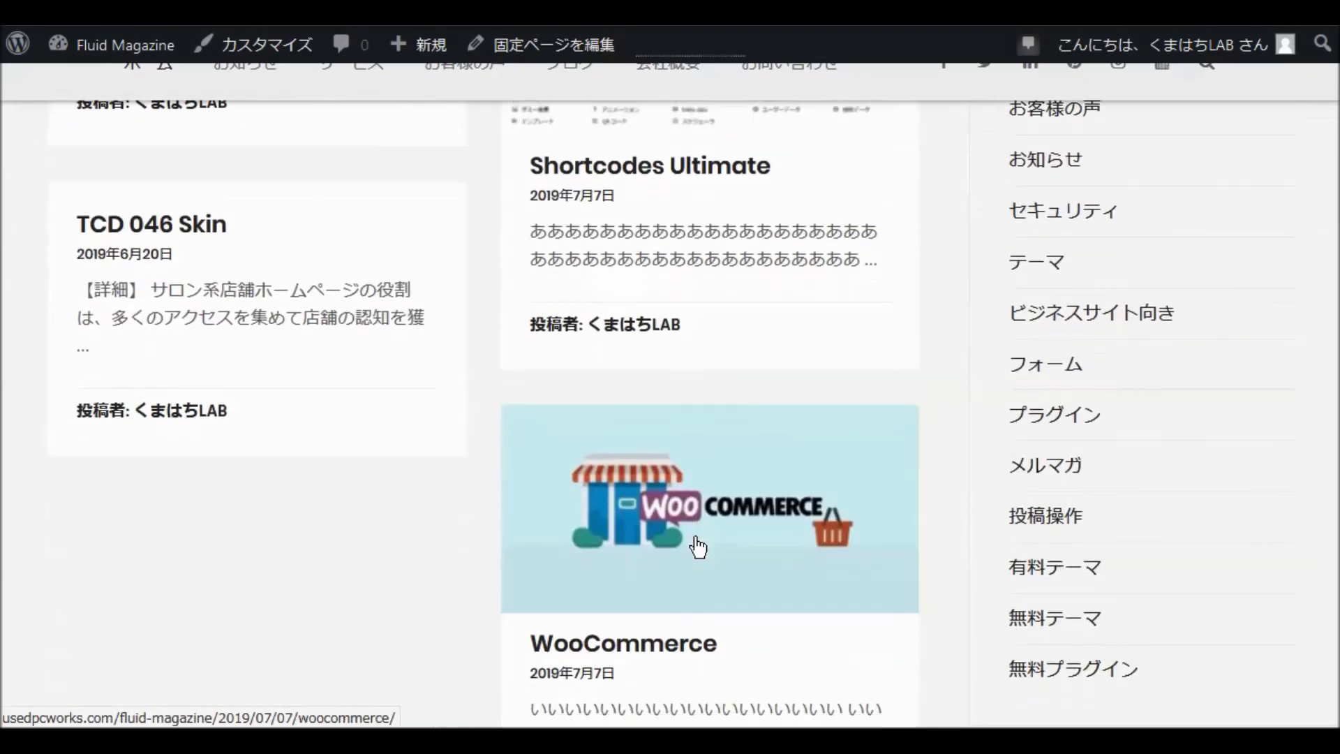
scroll(694, 541, "down", 7)
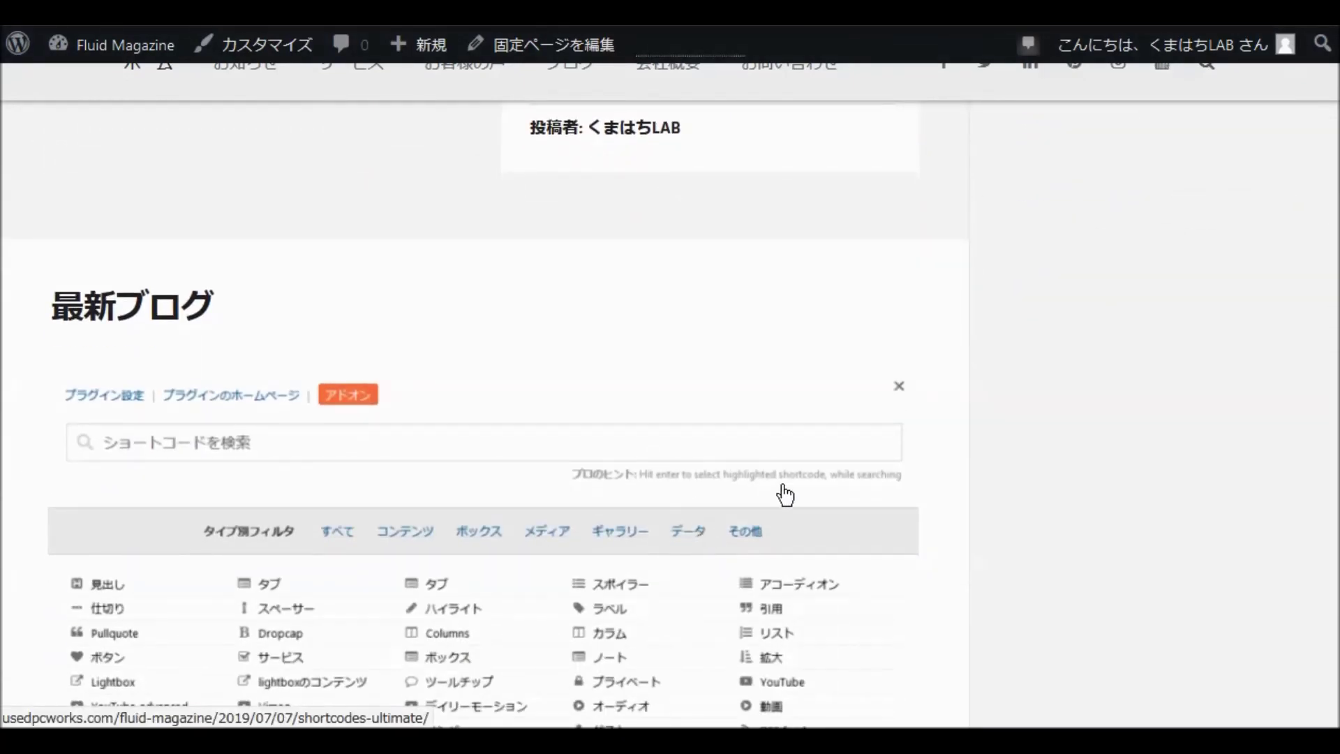
scroll(784, 493, "up", 10)
scroll(784, 483, "up", 15)
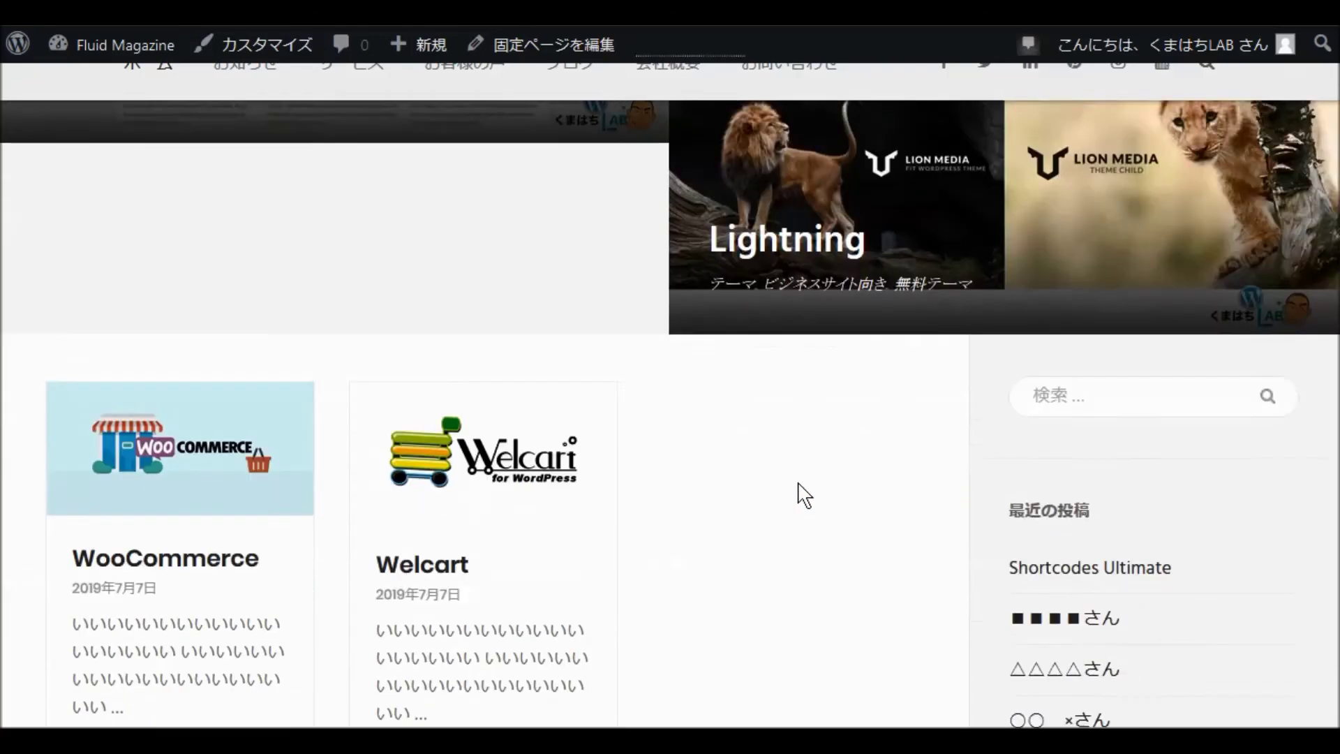
scroll(798, 482, "up", 5)
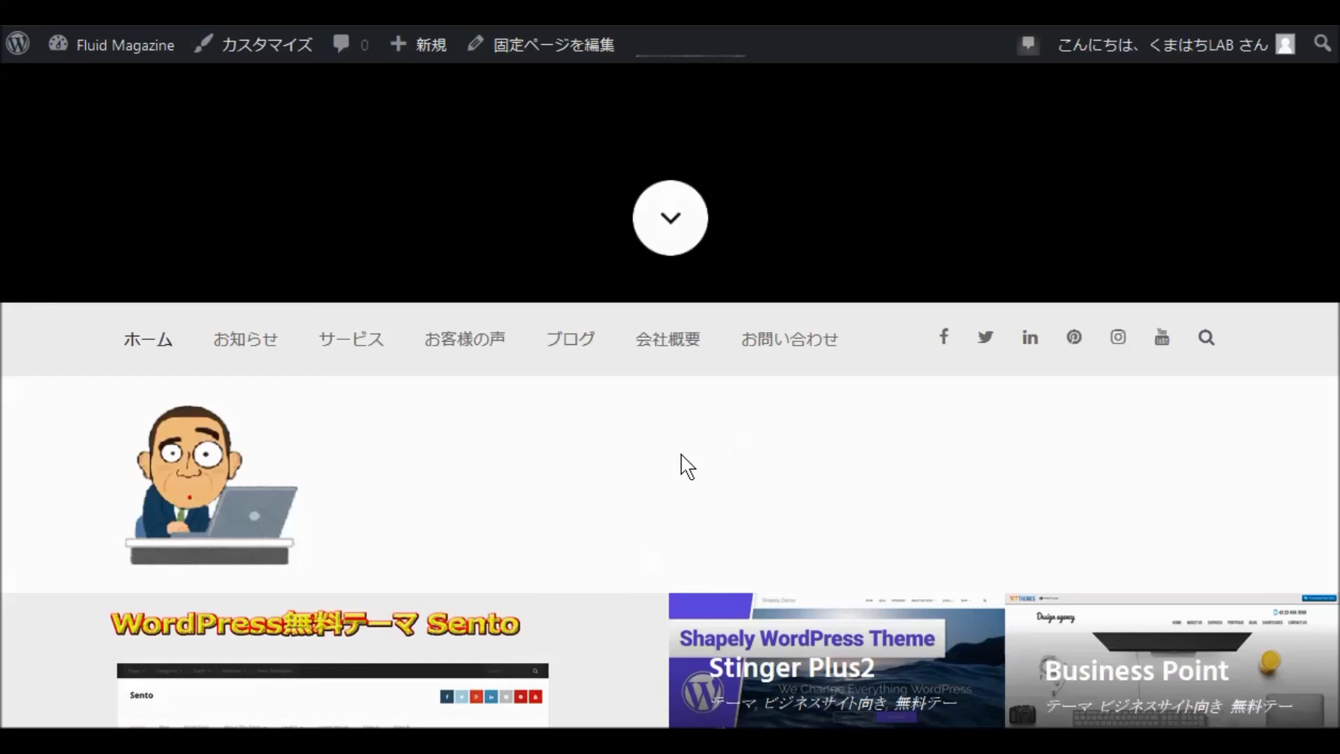
scroll(637, 479, "down", 3)
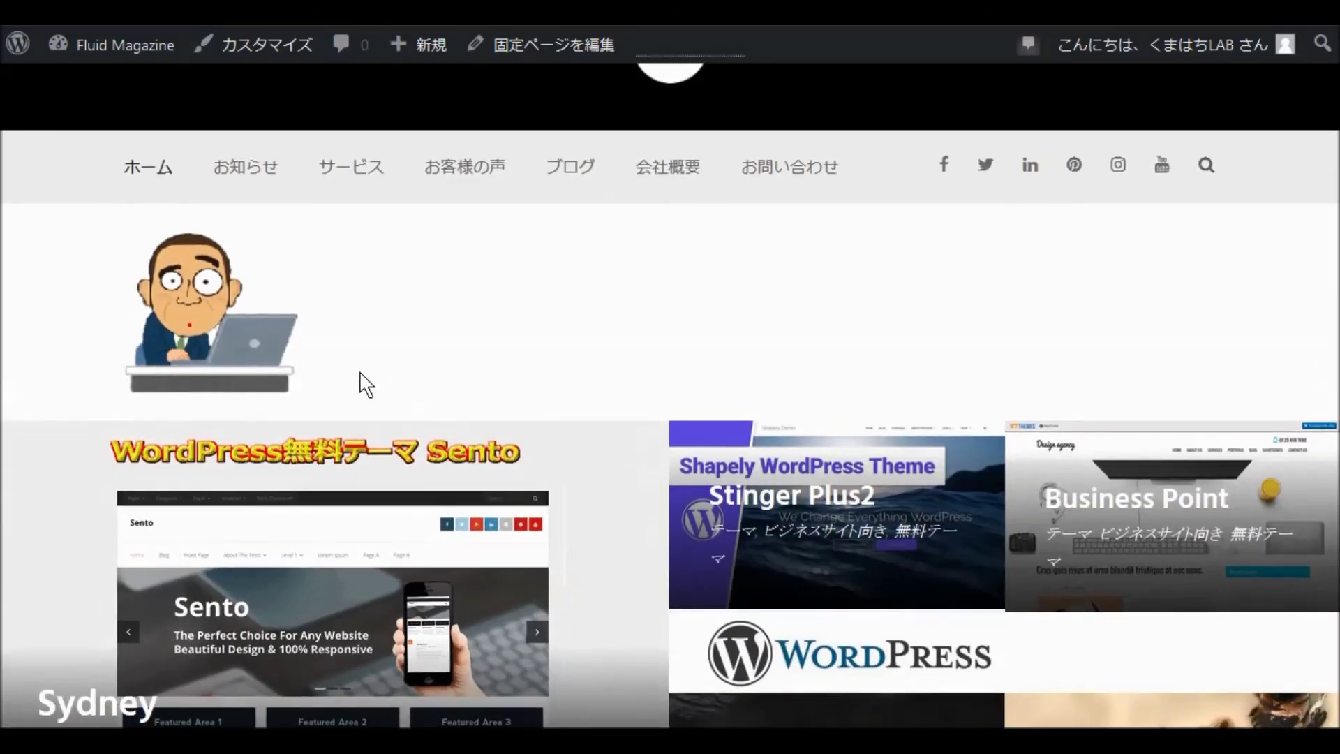